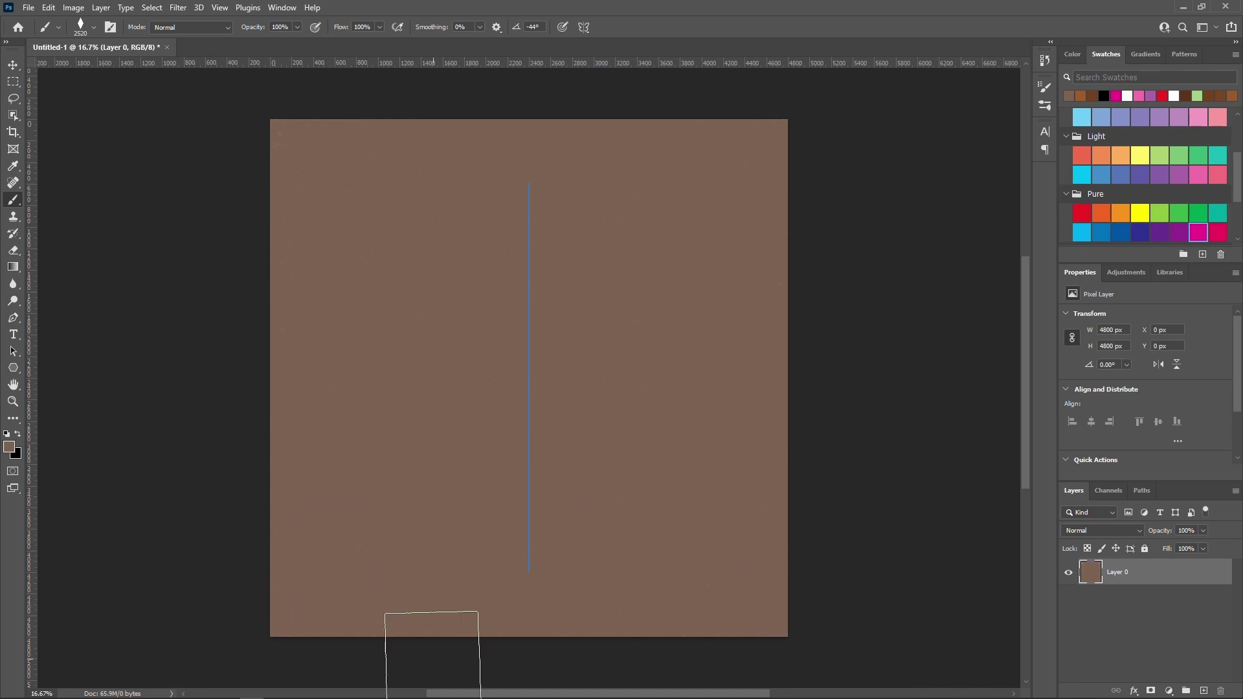
# Choose a light violet swatch from the Light group and add a new layer above the brown background
pyautogui.click(642, 331)
pyautogui.press('Return')
pyautogui.scroll(-1, 1133, 136)
pyautogui.click(1140, 153)
pyautogui.click(1203, 690)
# Sketch mirrored crossed scythe handles with long curved blades, switching to the violet swatch from the Pure group
pyautogui.moveTo(608, 257); pyautogui.dragTo(343, 547)
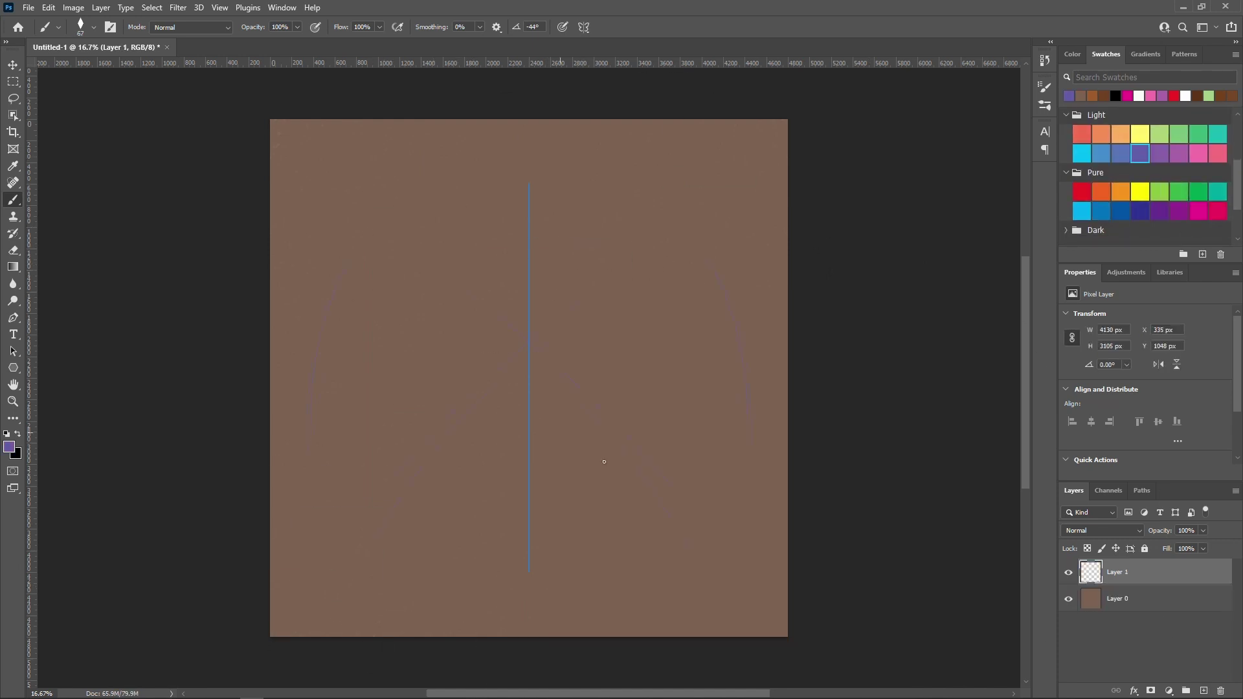
pyautogui.click(1154, 205)
pyautogui.moveTo(380, 266)
pyautogui.mouseDown()
pyautogui.moveTo(311, 470)
pyautogui.moveTo(693, 563)
pyautogui.mouseUp()
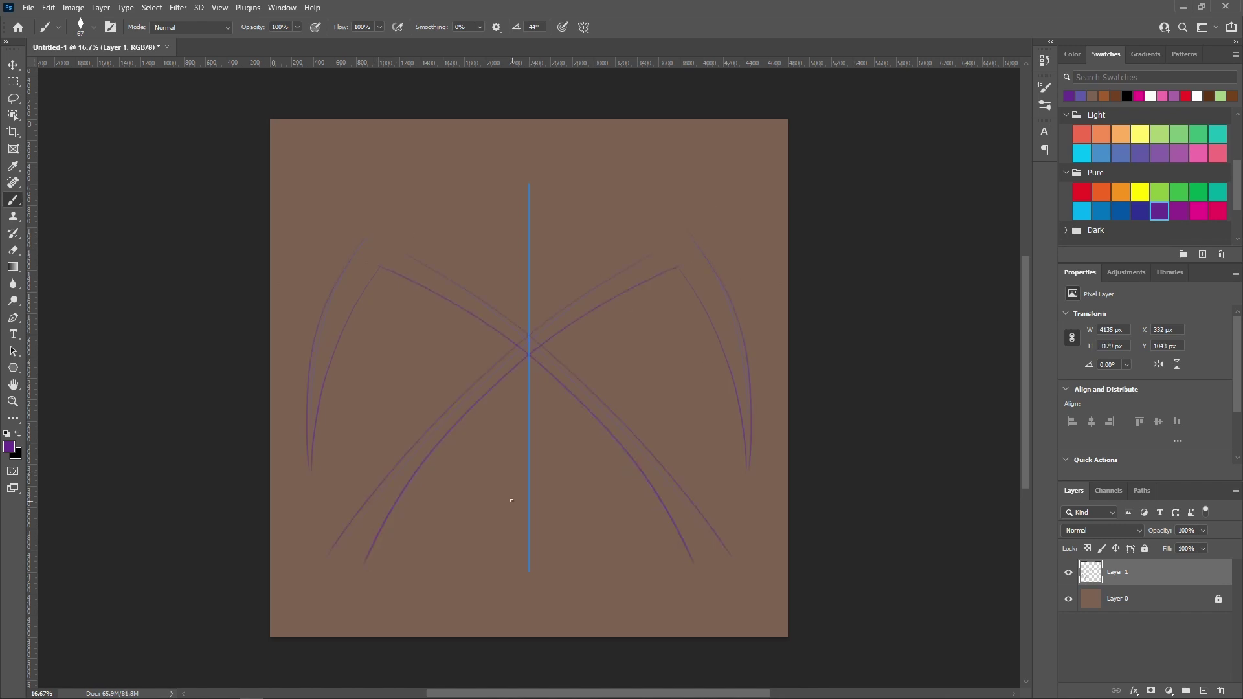
# Sketch the mirrored bones meeting at the design's base and the outer outline of a hood above them
pyautogui.moveTo(499, 565); pyautogui.dragTo(513, 619)
pyautogui.moveTo(668, 507)
pyautogui.mouseDown()
pyautogui.moveTo(389, 352)
pyautogui.moveTo(511, 134)
pyautogui.mouseUp()
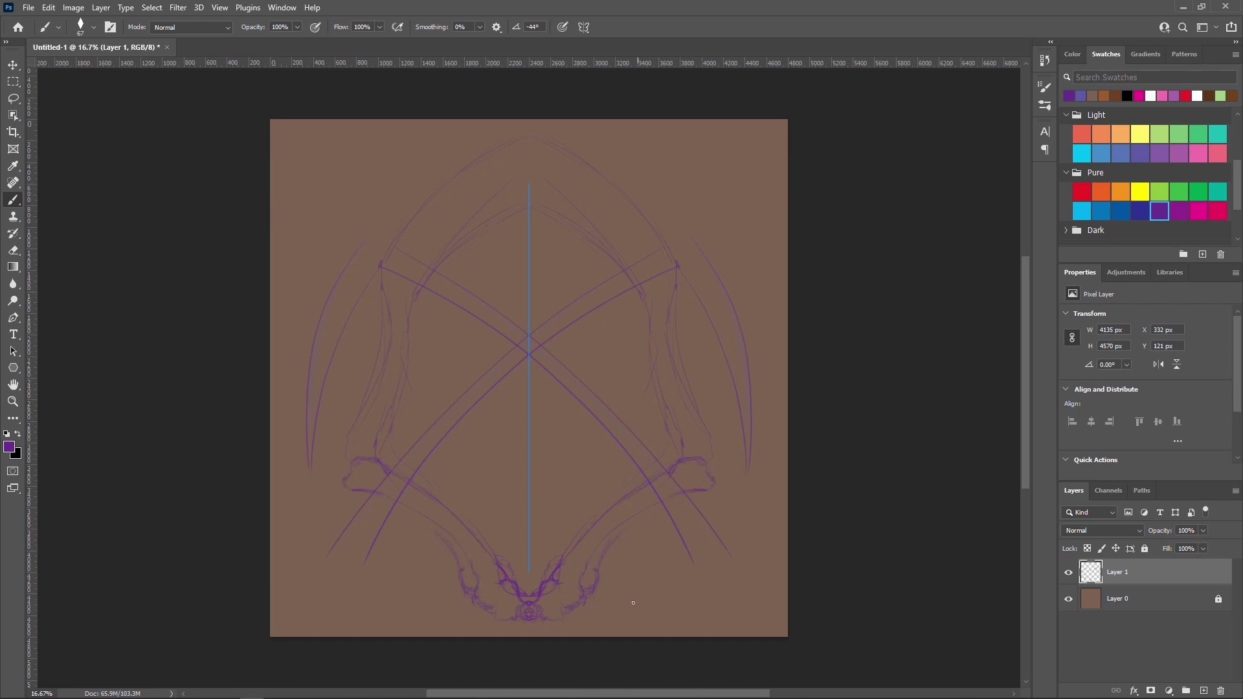
# Sketch the facial guidelines and jagged beard, and outline the hood opening with the brow line beneath it
pyautogui.moveTo(614, 533); pyautogui.dragTo(474, 387)
pyautogui.moveTo(541, 501)
pyautogui.mouseDown()
pyautogui.moveTo(569, 512)
pyautogui.moveTo(590, 483)
pyautogui.mouseUp()
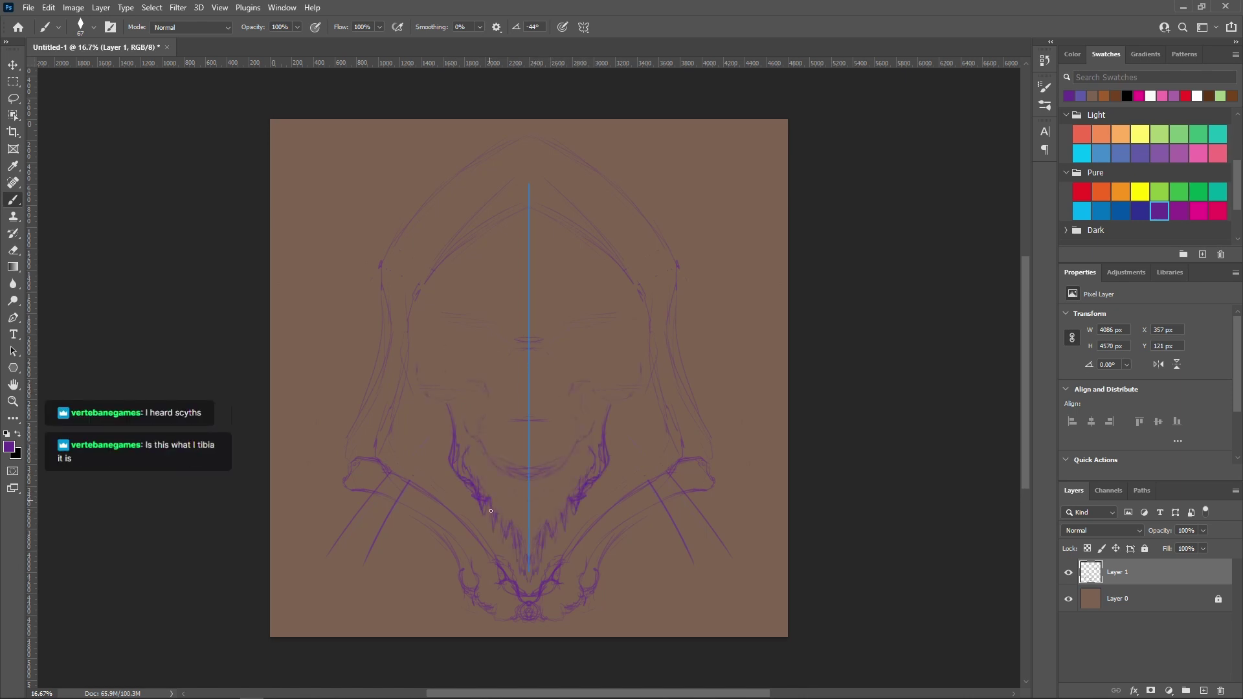
pyautogui.moveTo(526, 215); pyautogui.dragTo(422, 292)
pyautogui.moveTo(662, 503)
pyautogui.mouseDown()
pyautogui.moveTo(686, 544)
pyautogui.moveTo(685, 494)
pyautogui.mouseUp()
pyautogui.moveTo(529, 342); pyautogui.dragTo(583, 325)
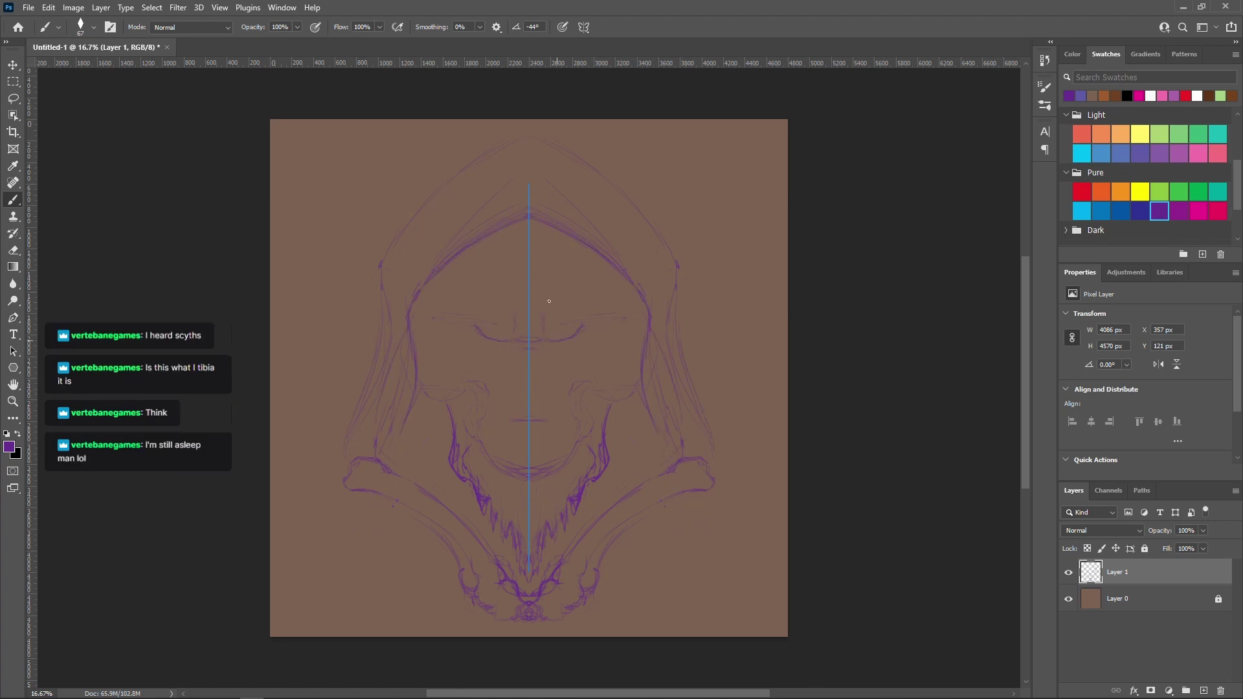
# Sketch the skull's nasal cavity, eye sockets and cheekbones with mirrored strokes
pyautogui.moveTo(527, 388); pyautogui.dragTo(521, 407)
pyautogui.moveTo(503, 399); pyautogui.dragTo(508, 421)
pyautogui.moveTo(518, 338); pyautogui.dragTo(514, 362)
pyautogui.moveTo(506, 371); pyautogui.dragTo(472, 424)
pyautogui.moveTo(419, 365); pyautogui.dragTo(415, 393)
pyautogui.moveTo(430, 317); pyautogui.dragTo(432, 331)
pyautogui.moveTo(649, 382); pyautogui.dragTo(660, 353)
pyautogui.moveTo(643, 408); pyautogui.dragTo(609, 410)
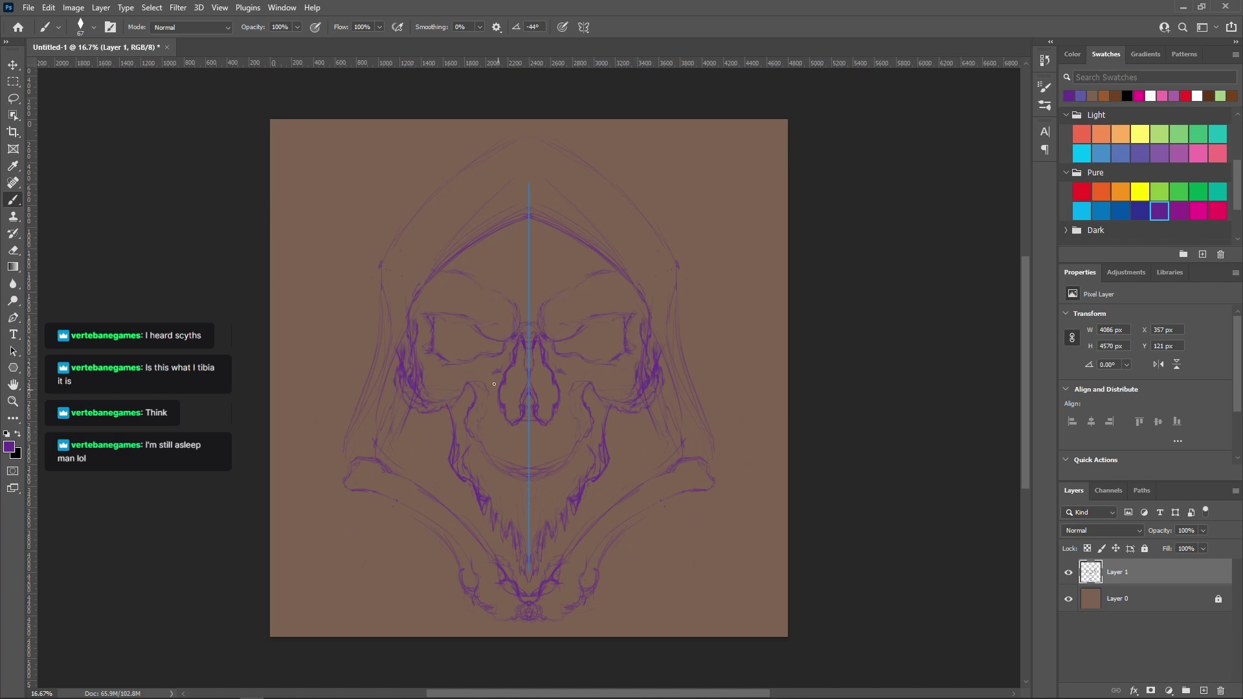
# Sketch the jagged upper jaw and the skull's fanged teeth below the nasal cavity
pyautogui.moveTo(560, 441)
pyautogui.mouseDown()
pyautogui.moveTo(491, 463)
pyautogui.moveTo(568, 444)
pyautogui.mouseUp()
pyautogui.moveTo(475, 426)
pyautogui.mouseDown()
pyautogui.moveTo(586, 410)
pyautogui.moveTo(479, 431)
pyautogui.mouseUp()
pyautogui.moveTo(532, 483); pyautogui.dragTo(544, 498)
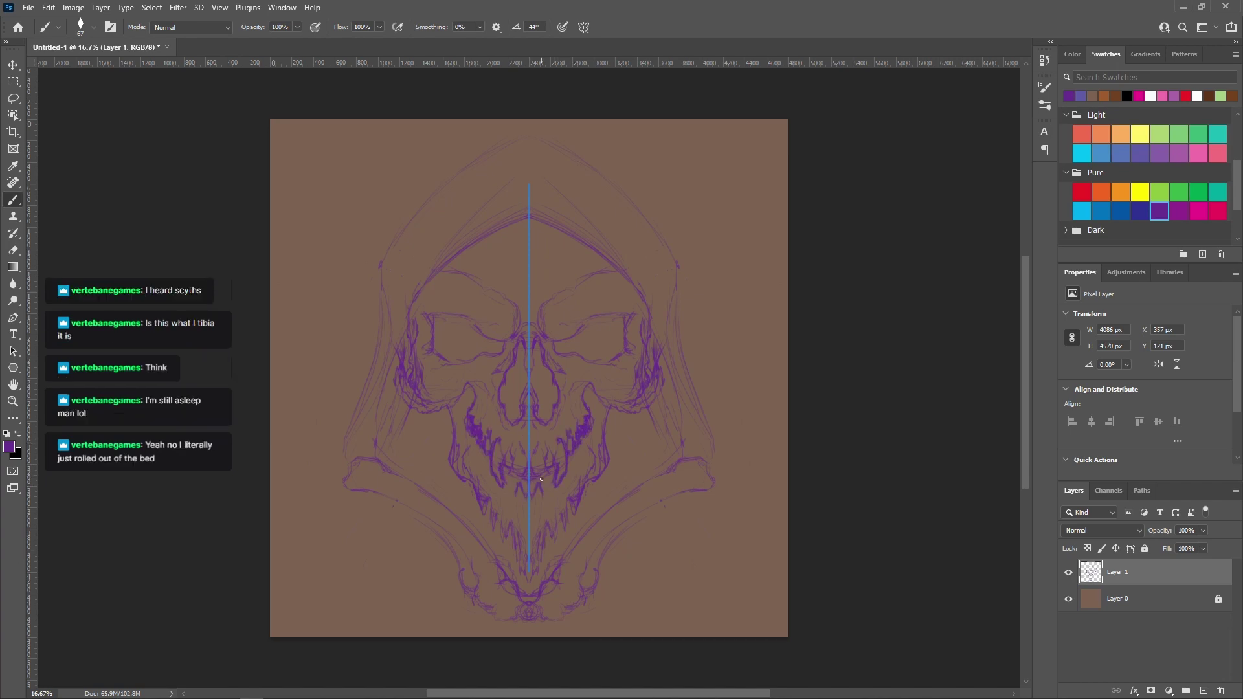
# Refine the contours of the skull's jaw hinges and cheekbones, undoing the last stray stroke
pyautogui.moveTo(447, 433); pyautogui.dragTo(451, 469)
pyautogui.moveTo(663, 392)
pyautogui.mouseDown()
pyautogui.moveTo(658, 346)
pyautogui.moveTo(642, 386)
pyautogui.mouseUp()
pyautogui.moveTo(641, 369)
pyautogui.mouseDown()
pyautogui.moveTo(629, 404)
pyautogui.moveTo(597, 408)
pyautogui.mouseUp()
pyautogui.moveTo(608, 402); pyautogui.dragTo(609, 424)
pyautogui.scroll(3, 535, 461)
pyautogui.moveTo(471, 431); pyautogui.dragTo(477, 503)
pyautogui.hotkey('ctrl', 'z')
# Strengthen the lines of the brow, temples and eye sockets and darken the gaps around the teeth
pyautogui.moveTo(729, 252); pyautogui.dragTo(747, 303)
pyautogui.moveTo(696, 222)
pyautogui.mouseDown()
pyautogui.moveTo(687, 285)
pyautogui.moveTo(654, 305)
pyautogui.mouseUp()
pyautogui.moveTo(616, 236); pyautogui.dragTo(663, 215)
pyautogui.moveTo(589, 126); pyautogui.dragTo(528, 169)
pyautogui.scroll(-3, 631, 453)
pyautogui.moveTo(625, 376); pyautogui.dragTo(626, 395)
pyautogui.scroll(6, 584, 507)
pyautogui.moveTo(573, 444)
pyautogui.mouseDown()
pyautogui.moveTo(544, 462)
pyautogui.moveTo(592, 485)
pyautogui.mouseUp()
pyautogui.moveTo(627, 424)
pyautogui.mouseDown()
pyautogui.moveTo(662, 395)
pyautogui.moveTo(548, 485)
pyautogui.mouseUp()
# Sketch the rounded cranium dome above the skull's brow in place of the old hood lines
pyautogui.scroll(-5, 692, 401)
pyautogui.moveTo(397, 343); pyautogui.dragTo(361, 334)
pyautogui.scroll(-3, 525, 334)
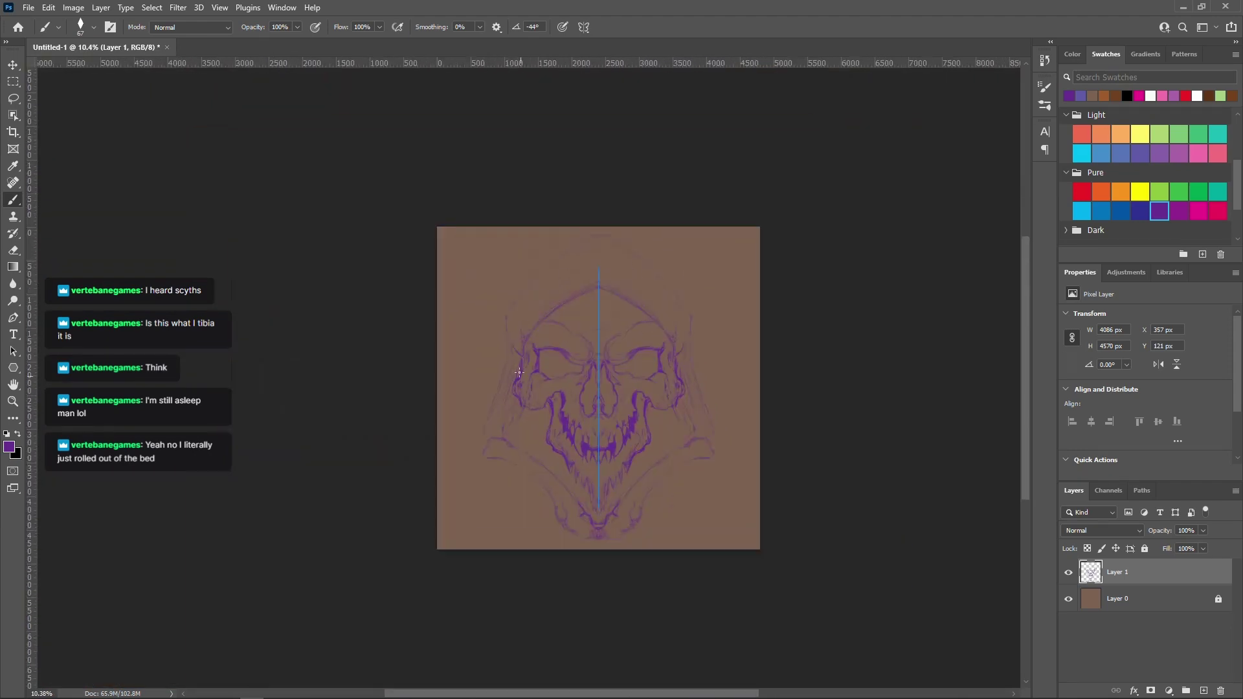
pyautogui.scroll(3, 414, 414)
pyautogui.hotkey('ctrl', 'z')
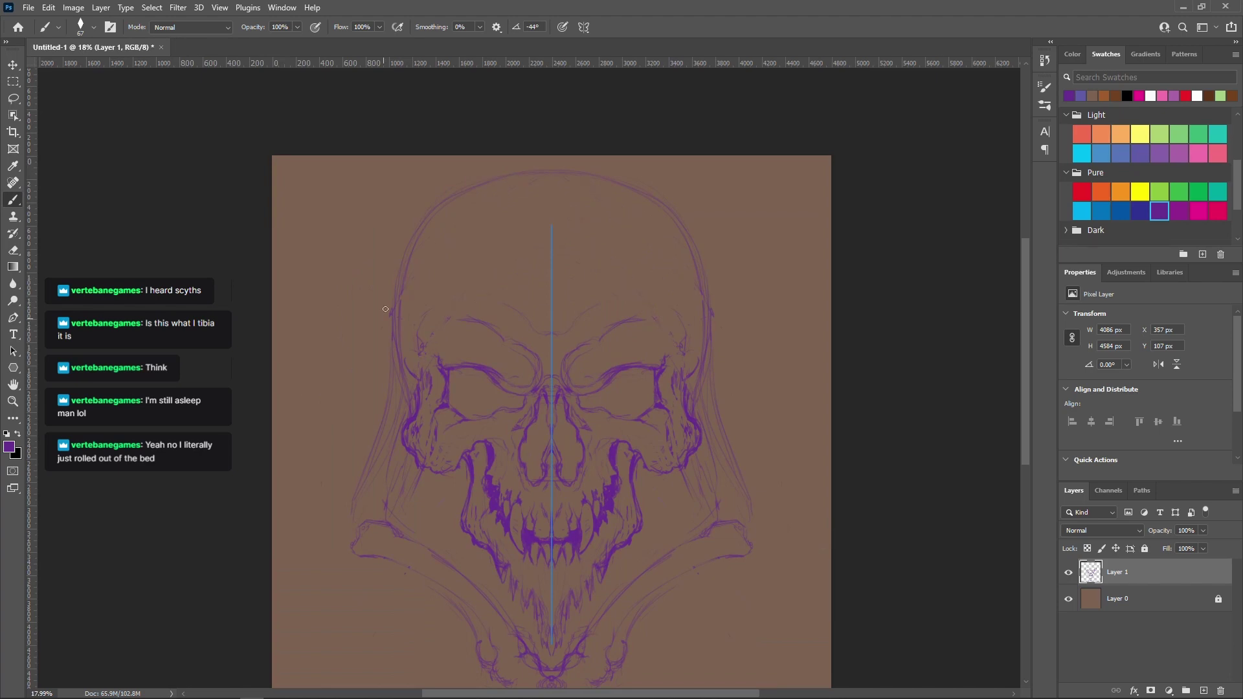
# Scale the whole sketch down with Free Transform to leave more room around the skull
pyautogui.moveTo(662, 555); pyautogui.dragTo(647, 494)
pyautogui.hotkey('ctrl', 't')
pyautogui.moveTo(777, 107)
pyautogui.mouseDown()
pyautogui.moveTo(727, 230)
pyautogui.moveTo(699, 256)
pyautogui.mouseUp()
pyautogui.press('Return')
# Sketch a new symmetrical pointed hood around the reduced skull, reaching down to the bones
pyautogui.scroll(3, 570, 291)
pyautogui.click(584, 26)
pyautogui.click(628, 224)
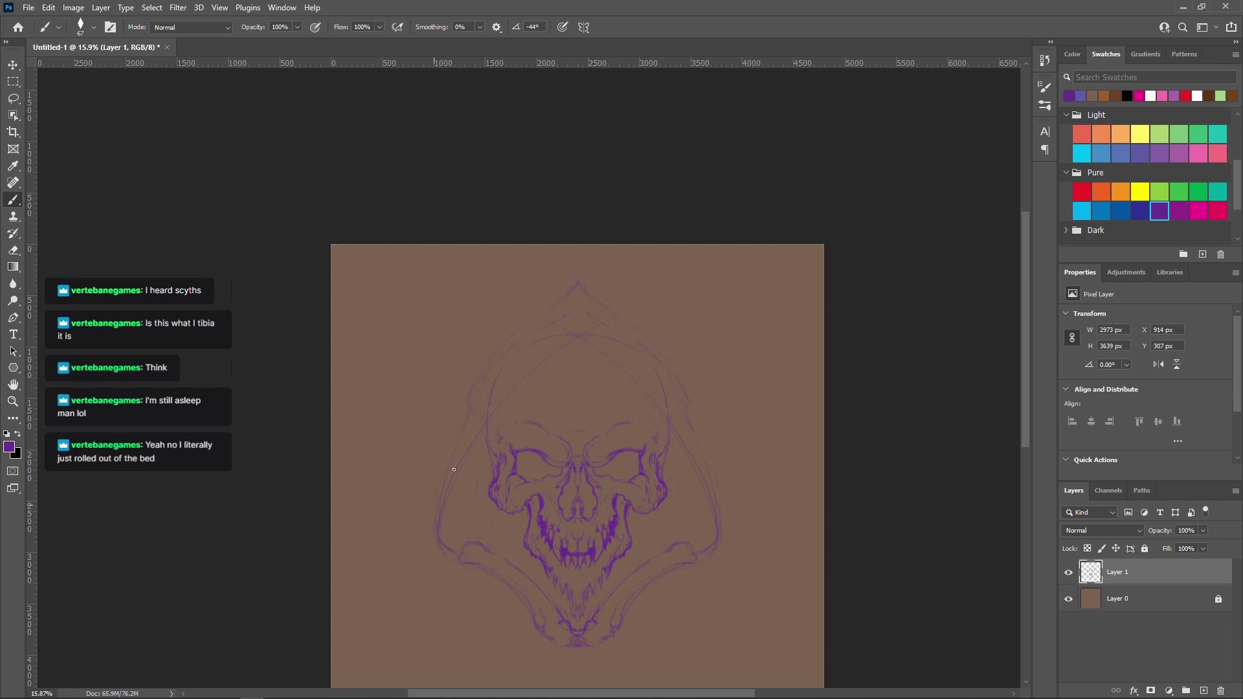
pyautogui.moveTo(560, 303); pyautogui.dragTo(566, 286)
pyautogui.scroll(1, 624, 455)
# Turn paint symmetry off and sketch an asymmetrical hood with an off-centre fold and opening draped over the skull
pyautogui.click(583, 26)
pyautogui.click(631, 42)
pyautogui.scroll(4, 664, 493)
pyautogui.moveTo(519, 155)
pyautogui.mouseDown()
pyautogui.moveTo(577, 310)
pyautogui.moveTo(281, 563)
pyautogui.mouseUp()
pyautogui.moveTo(565, 297); pyautogui.dragTo(703, 438)
pyautogui.moveTo(615, 346)
pyautogui.mouseDown()
pyautogui.moveTo(585, 304)
pyautogui.moveTo(691, 486)
pyautogui.moveTo(768, 574)
pyautogui.moveTo(527, 313)
pyautogui.moveTo(281, 567)
pyautogui.mouseUp()
pyautogui.moveTo(567, 289); pyautogui.dragTo(516, 134)
pyautogui.moveTo(571, 177); pyautogui.dragTo(639, 231)
pyautogui.moveTo(441, 204); pyautogui.dragTo(277, 571)
pyautogui.moveTo(690, 291); pyautogui.dragTo(780, 582)
# Select the lower jaw, beard and bones with the Lasso, move them straight down to open the mouth, and deselect
pyautogui.scroll(-3, 621, 250)
pyautogui.press('l')
pyautogui.moveTo(753, 502)
pyautogui.mouseDown()
pyautogui.moveTo(666, 488)
pyautogui.moveTo(778, 515)
pyautogui.mouseUp()
pyautogui.scroll(2, 703, 463)
pyautogui.moveTo(618, 398)
pyautogui.mouseDown()
pyautogui.moveTo(658, 445)
pyautogui.moveTo(635, 346)
pyautogui.mouseUp()
pyautogui.click(12, 65)
pyautogui.moveTo(531, 439); pyautogui.dragTo(530, 479)
pyautogui.hotkey('ctrl', 'd')
pyautogui.scroll(-3, 573, 440)
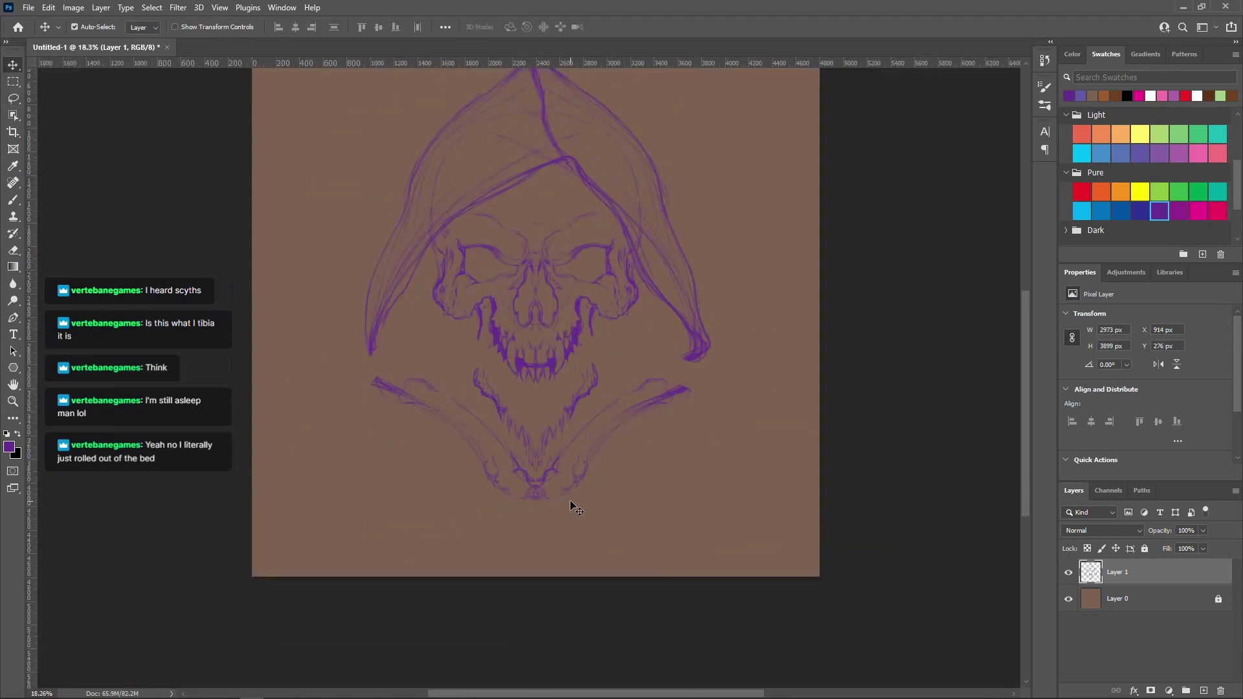
# Redraw the hood's sides and lower corners so they curve in to meet the bones, undoing stray strokes
pyautogui.press('b')
pyautogui.moveTo(710, 347); pyautogui.dragTo(688, 390)
pyautogui.moveTo(703, 336); pyautogui.dragTo(694, 362)
pyautogui.moveTo(658, 292); pyautogui.dragTo(586, 171)
pyautogui.moveTo(592, 182); pyautogui.dragTo(644, 250)
pyautogui.hotkey('ctrl', 'z')
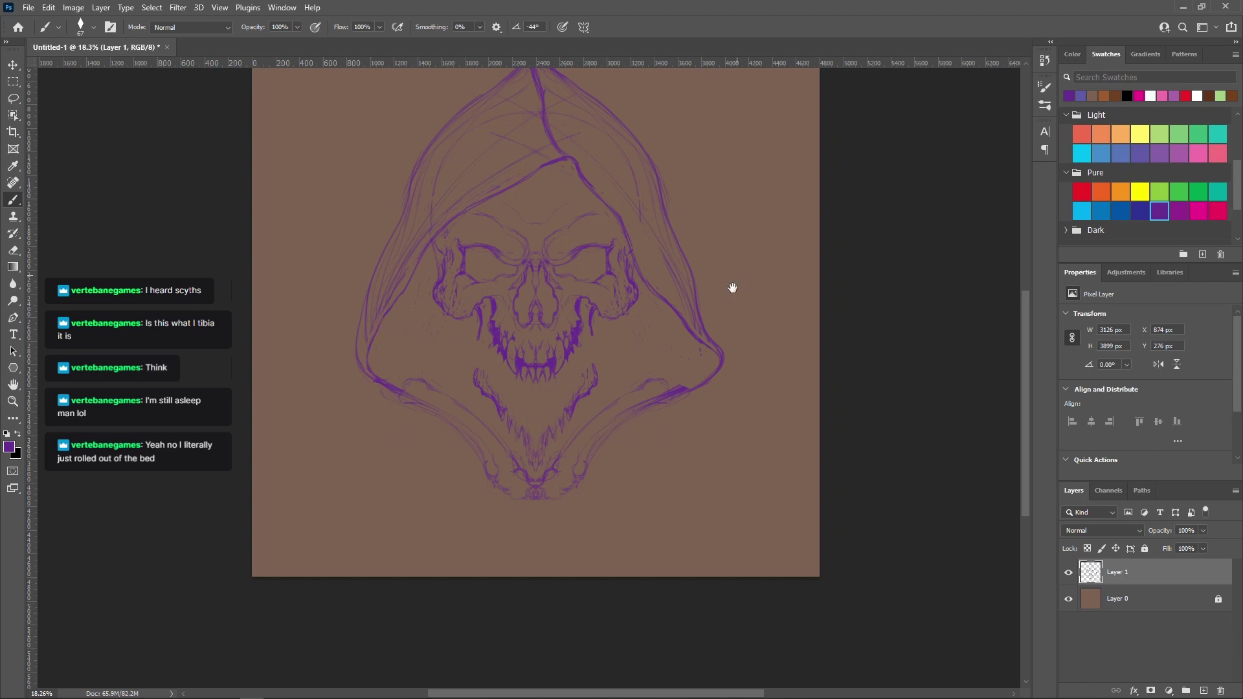
pyautogui.moveTo(713, 272); pyautogui.dragTo(690, 349)
pyautogui.moveTo(408, 363); pyautogui.dragTo(435, 399)
pyautogui.hotkey('ctrl', 'z')
# Turn paint symmetry back on and draw the lengthened jaw sides connecting the cheekbones to the beard
pyautogui.click(583, 27)
pyautogui.click(608, 53)
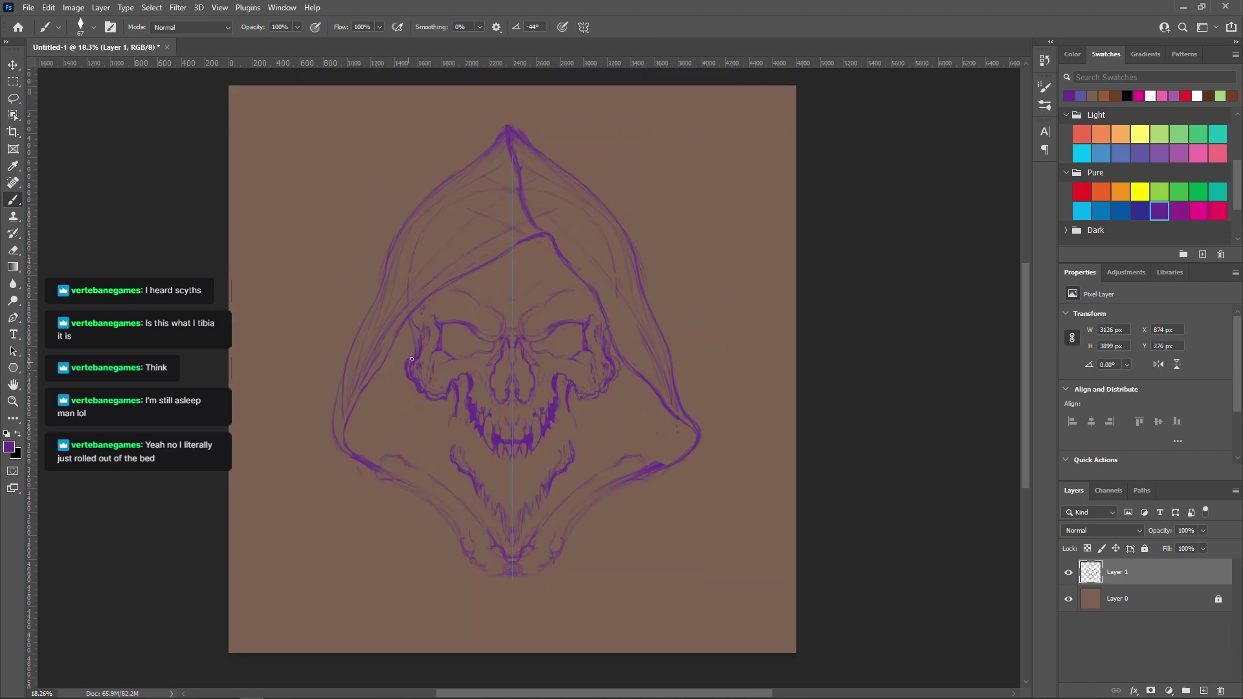
pyautogui.moveTo(570, 453); pyautogui.dragTo(578, 424)
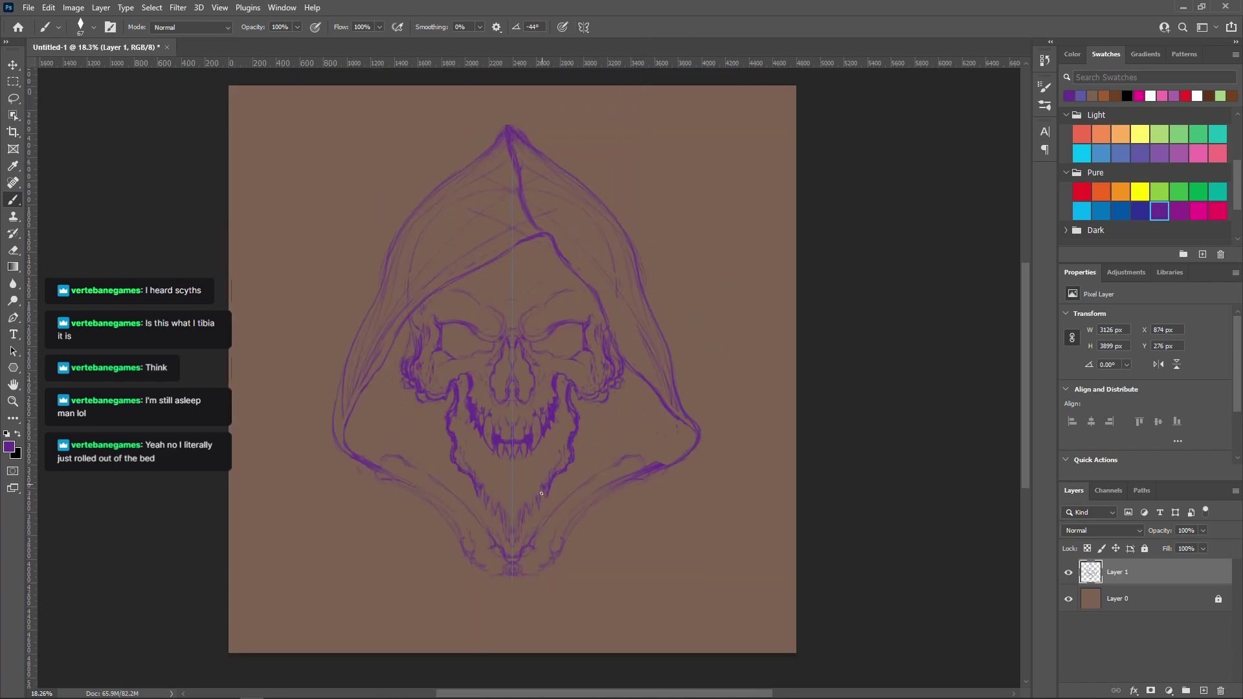
pyautogui.hotkey('ctrl', 'z')
pyautogui.hotkey('ctrl', 'z')
# Define the bones with knobbed ends and add jagged lower teeth and hair strands to the beard
pyautogui.moveTo(620, 470); pyautogui.dragTo(567, 499)
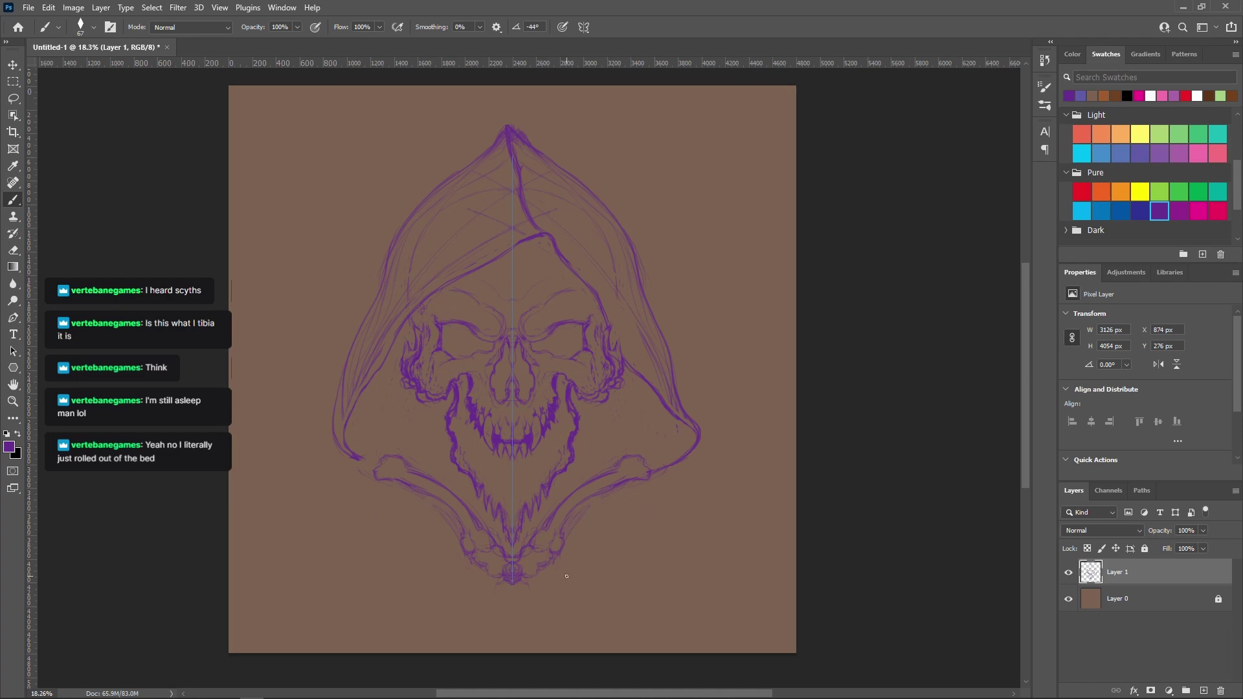
pyautogui.moveTo(536, 461); pyautogui.dragTo(527, 481)
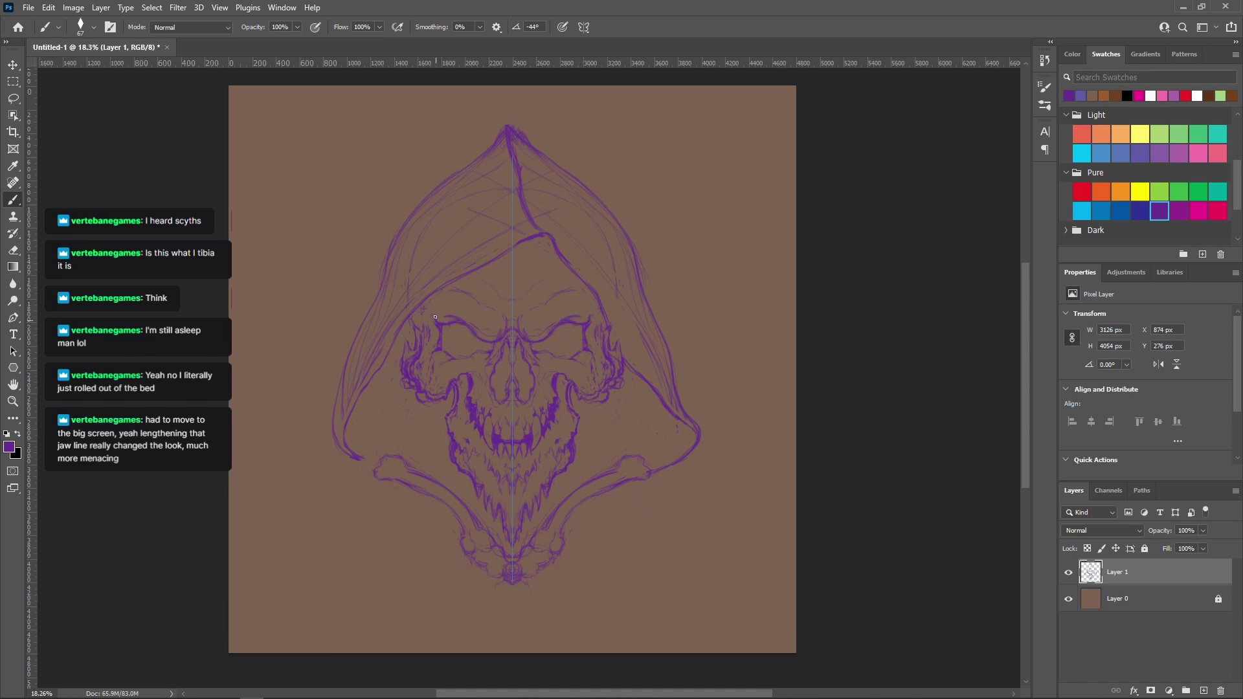
pyautogui.scroll(4, 549, 299)
pyautogui.scroll(-4, 576, 454)
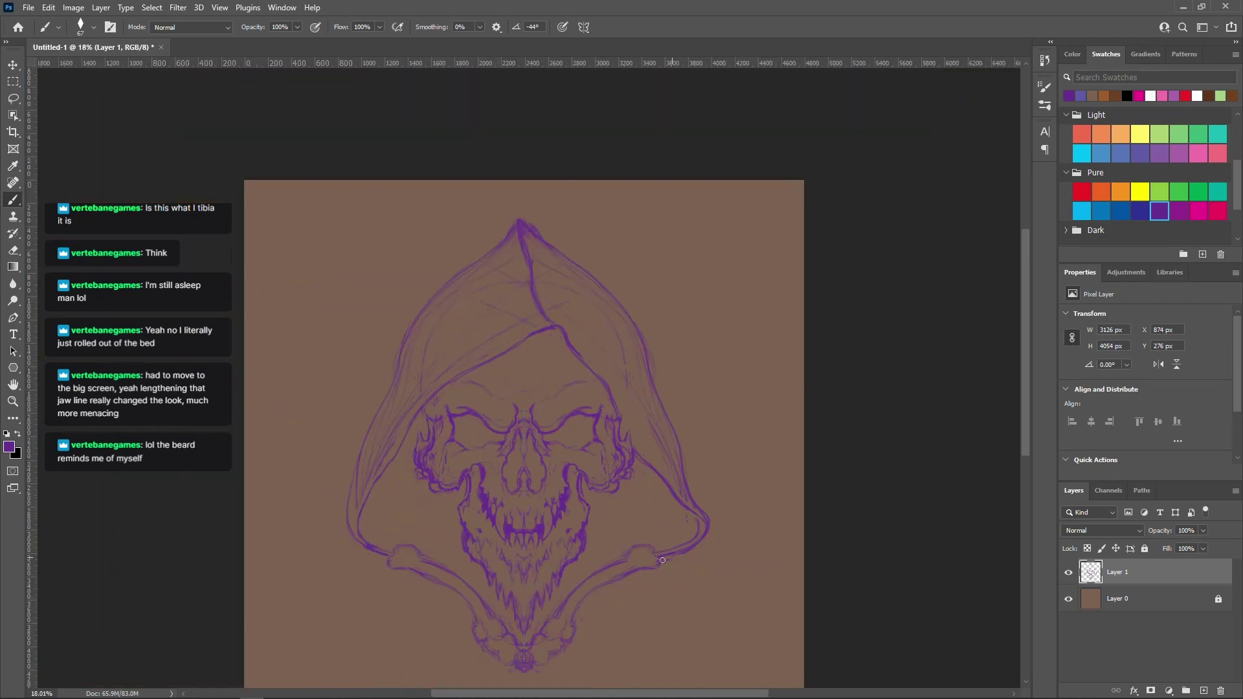
# Clean up the hood's inner edge and the lower corners where it joins the bones
pyautogui.scroll(4, 662, 560)
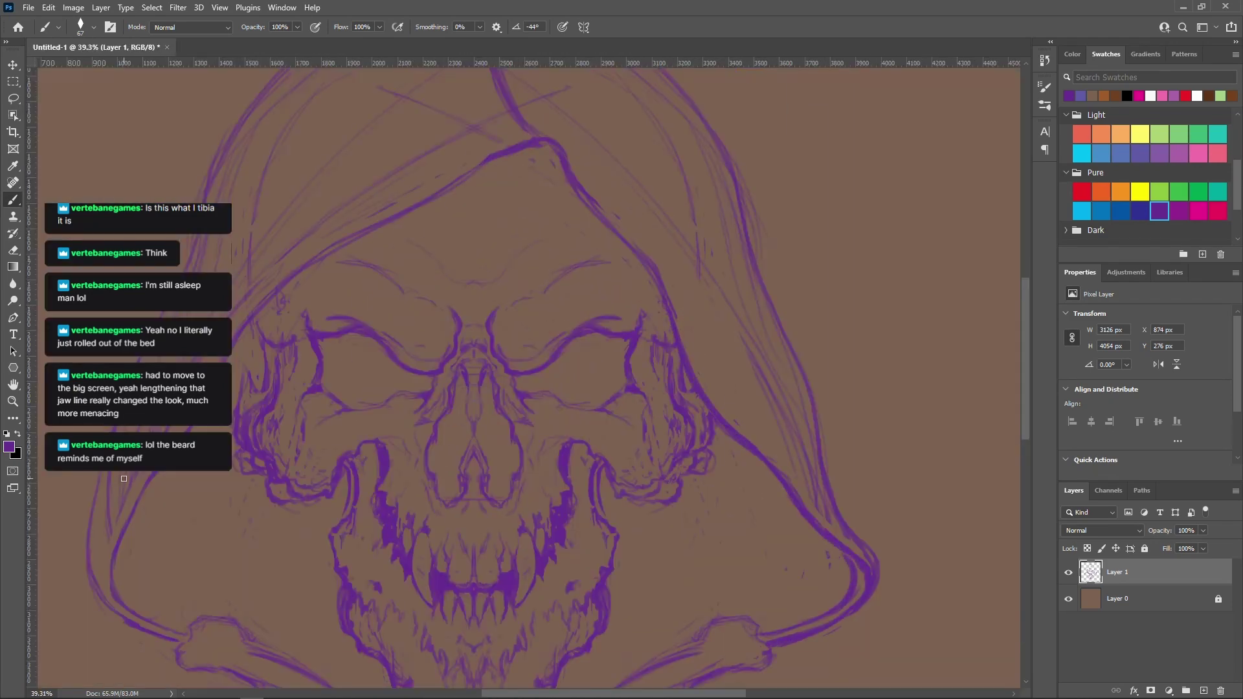
pyautogui.scroll(-3, 124, 479)
pyautogui.scroll(-4, 668, 465)
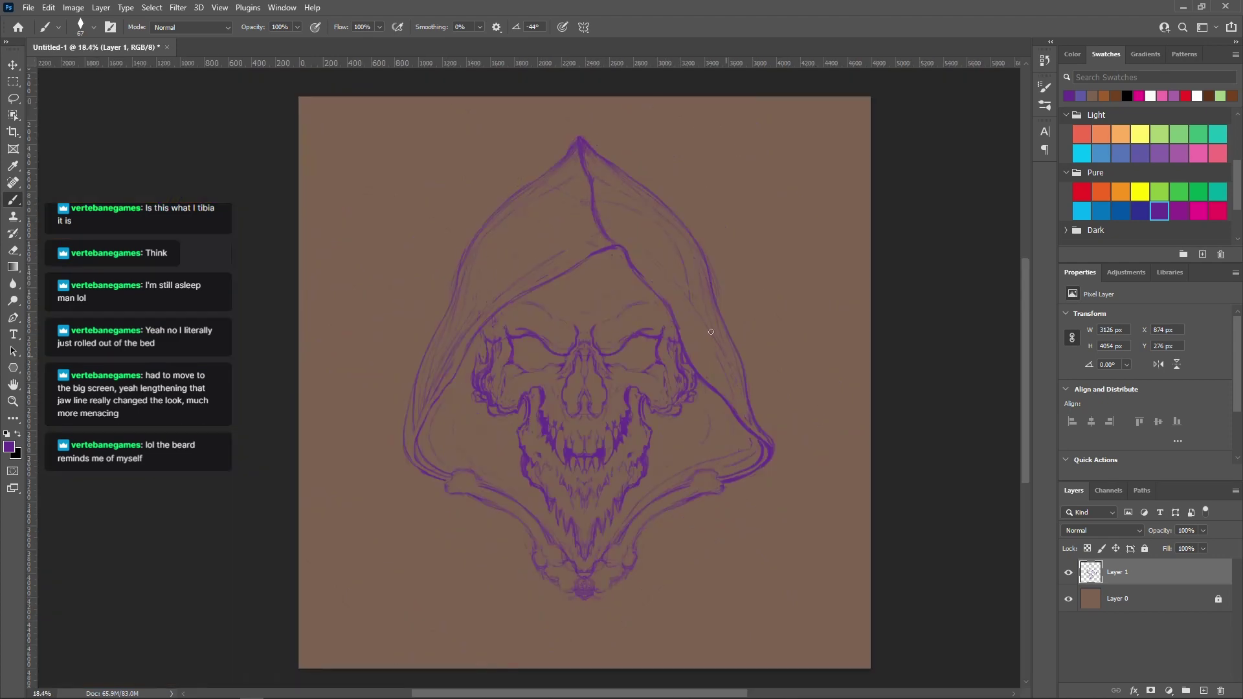
pyautogui.moveTo(528, 293); pyautogui.dragTo(421, 434)
pyautogui.moveTo(718, 474); pyautogui.dragTo(761, 446)
# Set the brush size to 102 px and trace thick outlines over the hood and the bones
pyautogui.scroll(2, 450, 475)
pyautogui.rightClick(622, 252)
pyautogui.moveTo(707, 286); pyautogui.dragTo(716, 285)
pyautogui.moveTo(608, 213)
pyautogui.mouseDown()
pyautogui.moveTo(463, 372)
pyautogui.moveTo(418, 623)
pyautogui.mouseUp()
pyautogui.moveTo(613, 213)
pyautogui.mouseDown()
pyautogui.moveTo(437, 116)
pyautogui.moveTo(679, 494)
pyautogui.mouseUp()
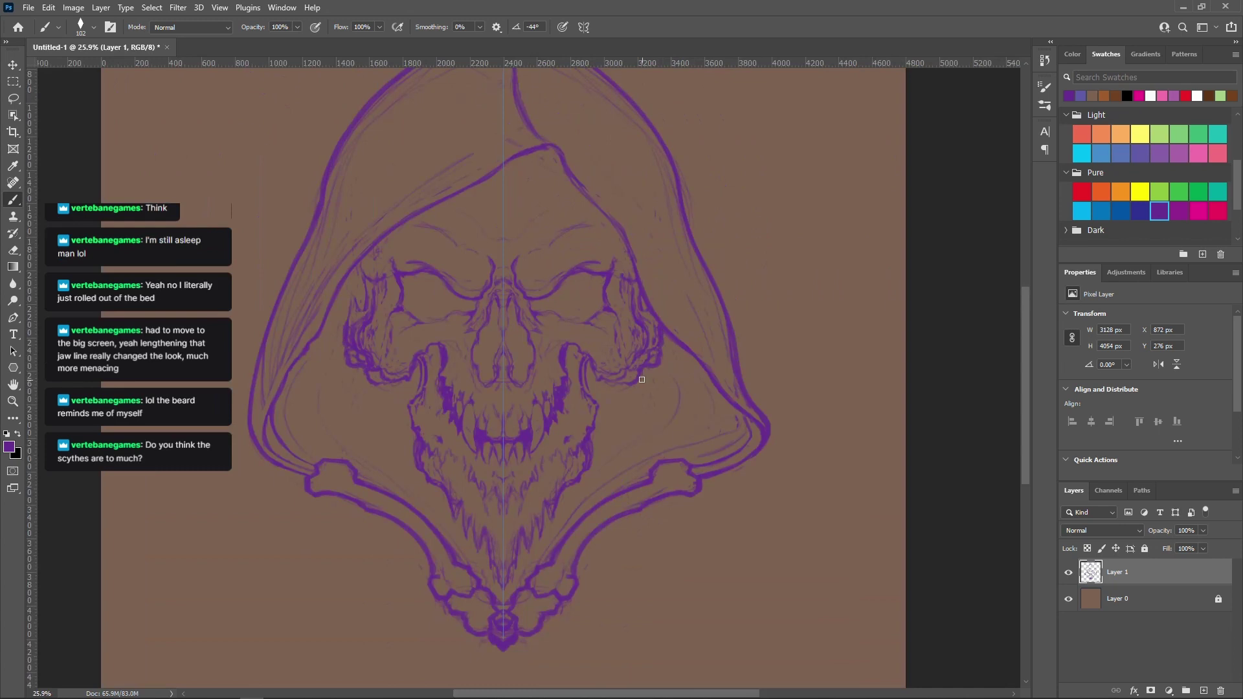
# Thicken the outer contours of the beard, jaw and cheekbones with mirrored strokes
pyautogui.moveTo(641, 380)
pyautogui.mouseDown()
pyautogui.moveTo(593, 366)
pyautogui.moveTo(586, 482)
pyautogui.moveTo(502, 596)
pyautogui.mouseUp()
pyautogui.moveTo(347, 292); pyautogui.dragTo(345, 330)
pyautogui.scroll(-3, 696, 511)
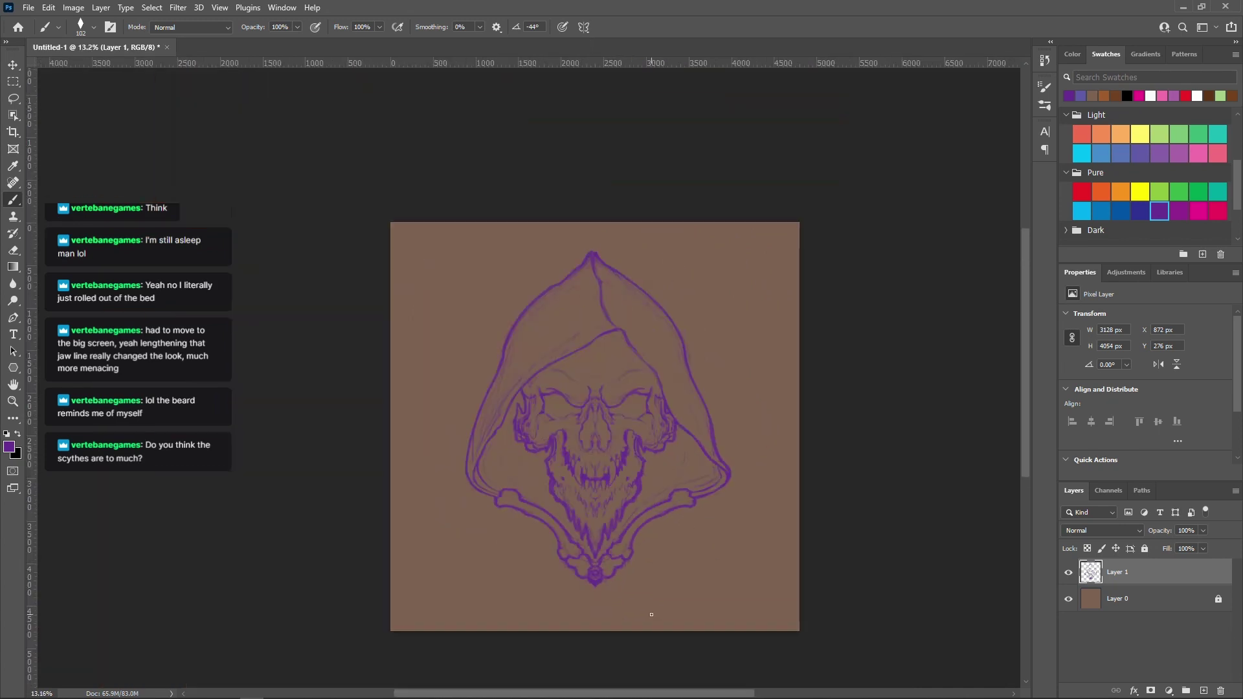
pyautogui.scroll(3, 652, 614)
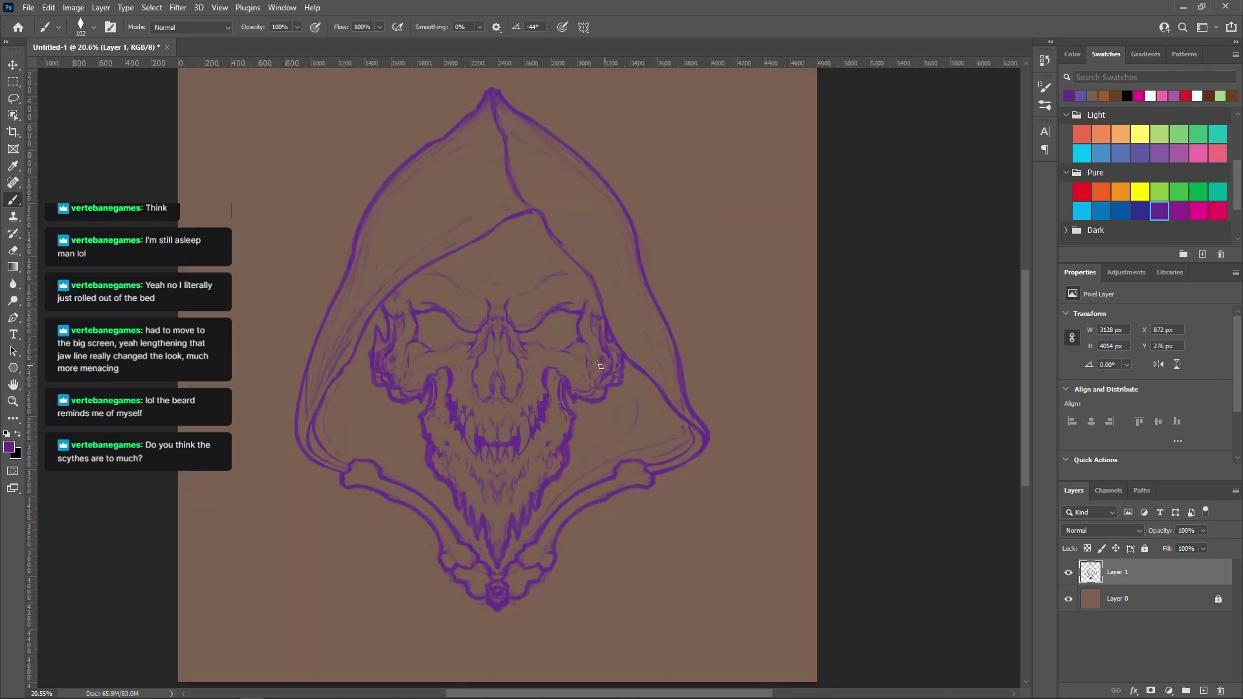
pyautogui.scroll(5, 515, 388)
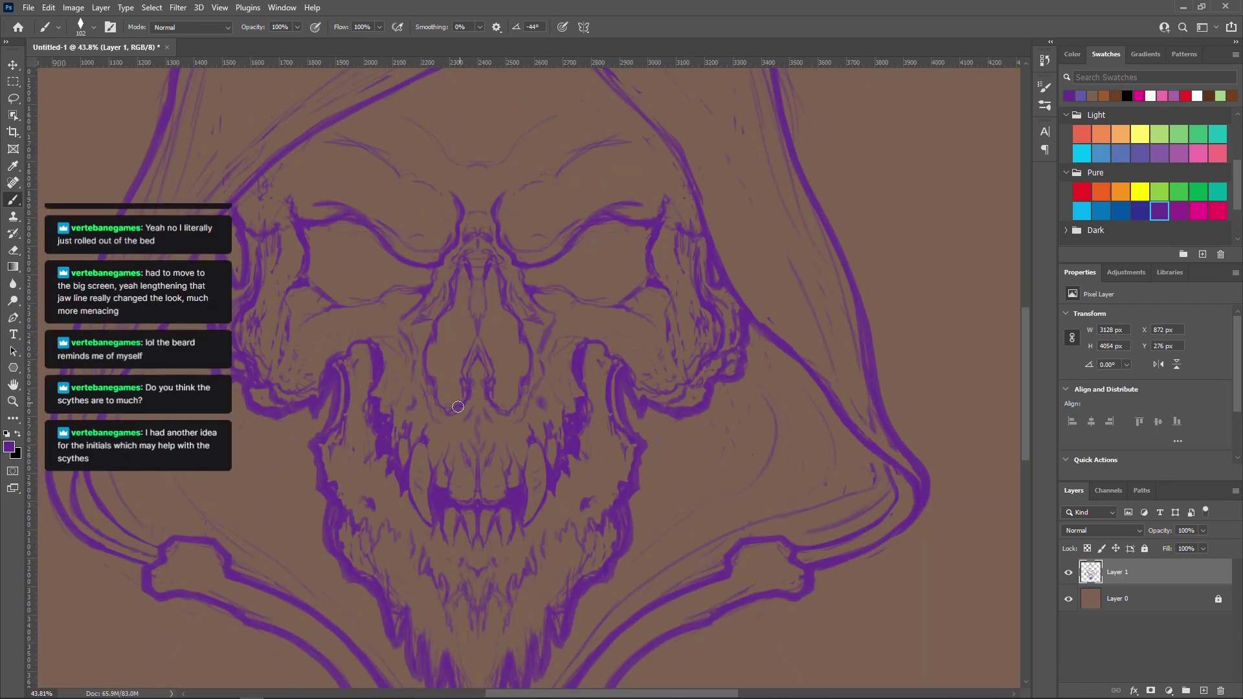
pyautogui.scroll(-3, 610, 220)
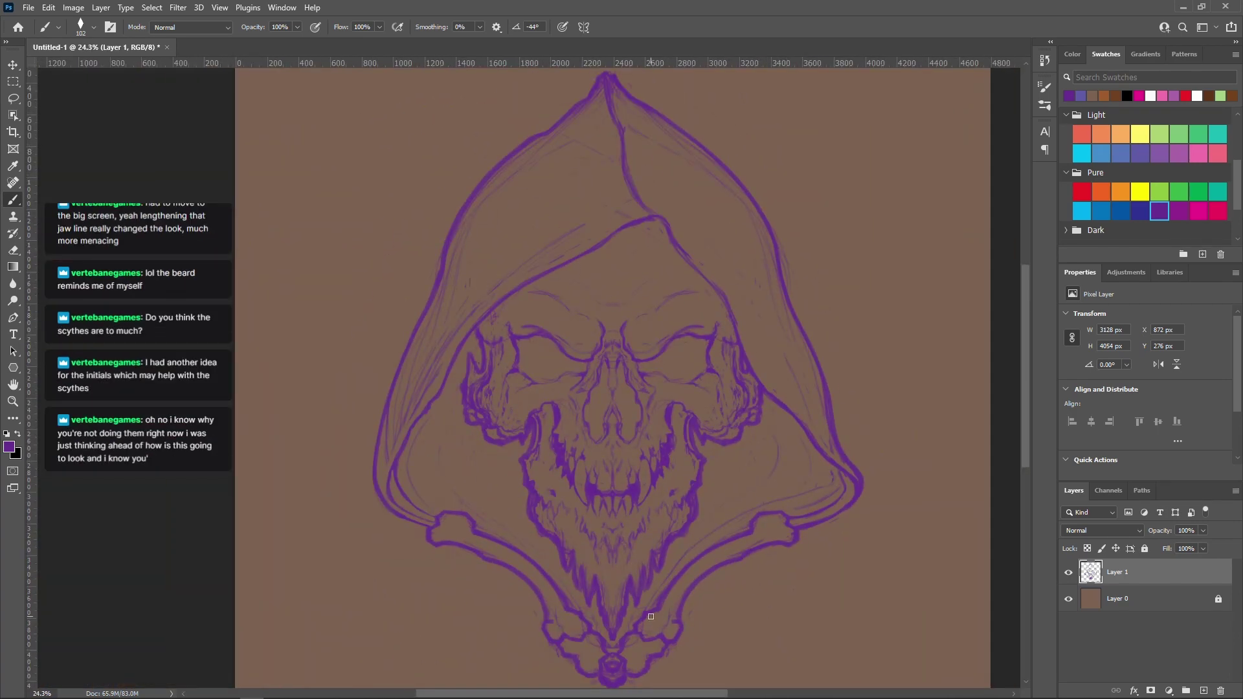
pyautogui.scroll(4, 672, 340)
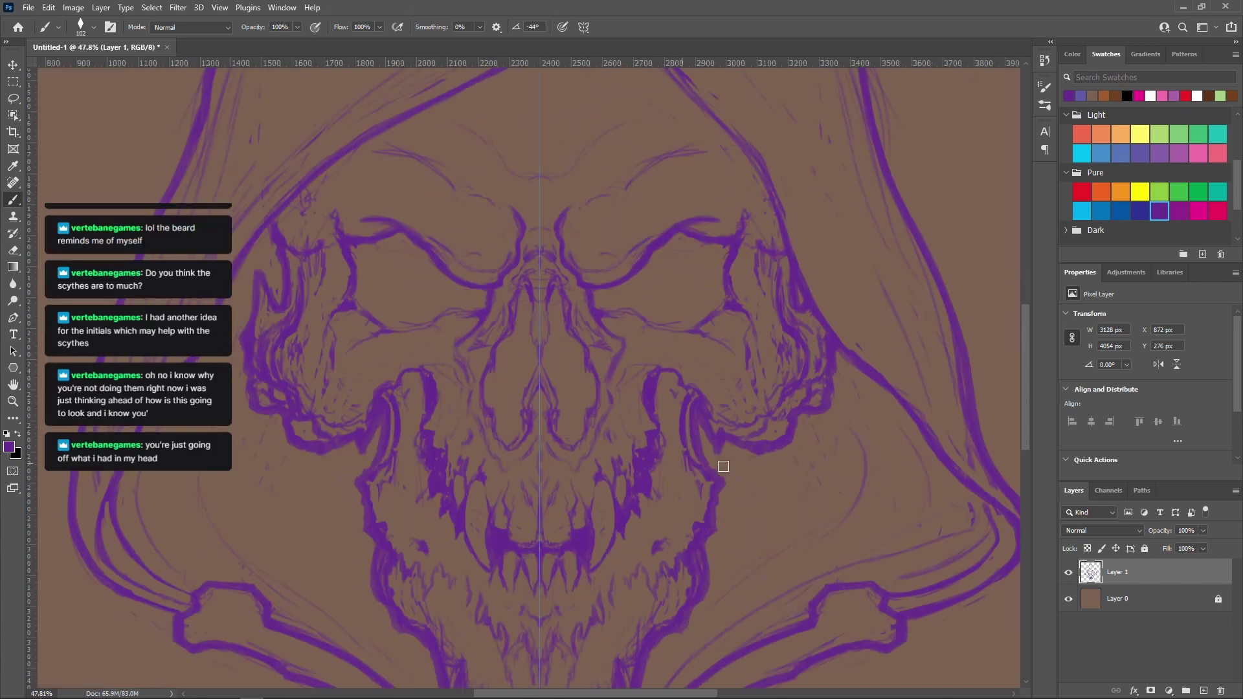
pyautogui.scroll(-1, 745, 343)
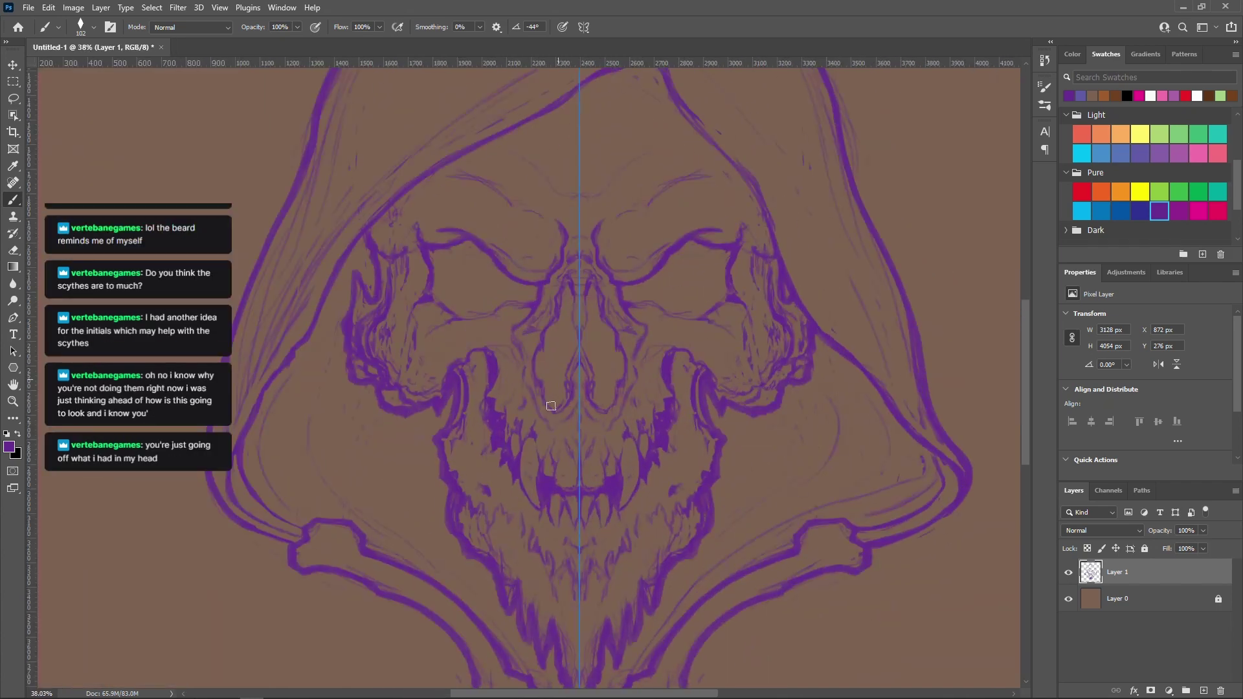
# Fill the skull's eye sockets and nasal cavity with solid violet
pyautogui.moveTo(430, 251)
pyautogui.mouseDown()
pyautogui.moveTo(522, 299)
pyautogui.moveTo(444, 283)
pyautogui.moveTo(450, 255)
pyautogui.mouseUp()
pyautogui.moveTo(567, 282)
pyautogui.mouseDown()
pyautogui.moveTo(574, 350)
pyautogui.moveTo(542, 370)
pyautogui.moveTo(555, 395)
pyautogui.mouseUp()
pyautogui.scroll(-3, 576, 447)
pyautogui.scroll(2, 647, 544)
# Lasso the hood interior between the skull, hood edge and bones, paint it solid violet with a larger brush, and deselect
pyautogui.press('l')
pyautogui.moveTo(338, 226)
pyautogui.mouseDown()
pyautogui.moveTo(244, 358)
pyautogui.moveTo(458, 491)
pyautogui.moveTo(537, 619)
pyautogui.moveTo(841, 415)
pyautogui.moveTo(651, 369)
pyautogui.moveTo(581, 520)
pyautogui.mouseUp()
pyautogui.scroll(-3, 579, 522)
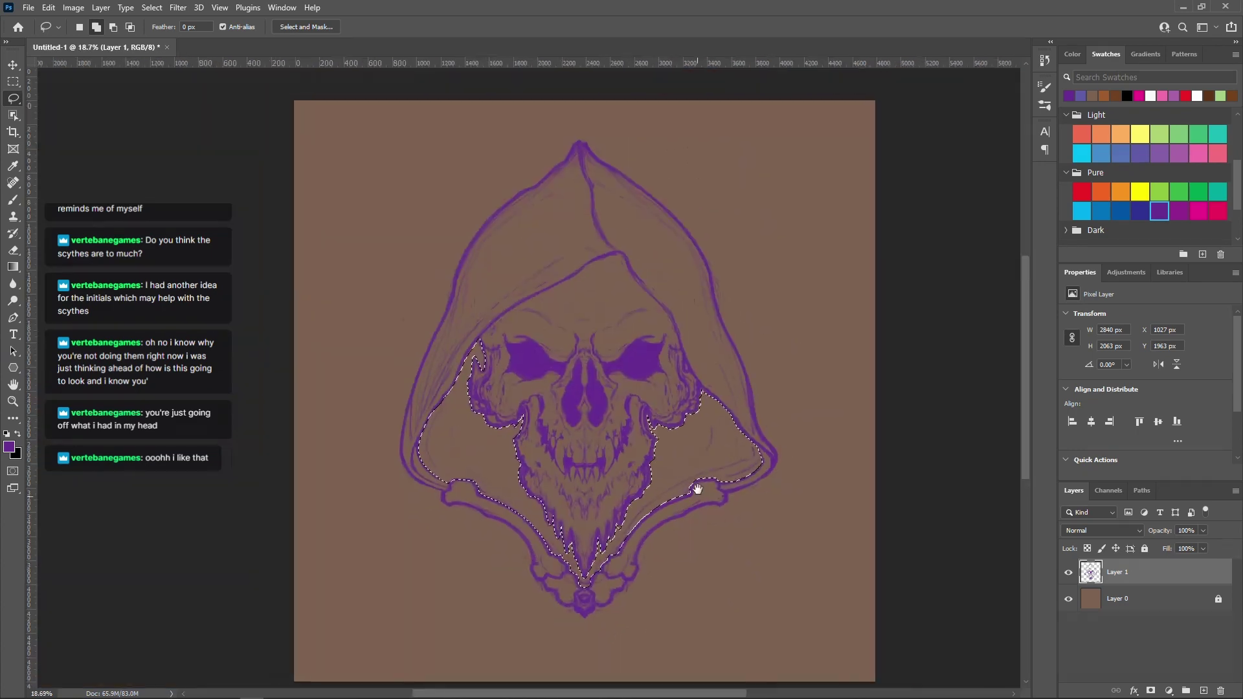
pyautogui.press('b')
pyautogui.rightClick(579, 406)
pyautogui.moveTo(446, 337); pyautogui.dragTo(550, 563)
pyautogui.hotkey('ctrl', 'd')
# Turn paint symmetry off, set the brush size to 97 px and refine the violet fill's edges along the bones and beard
pyautogui.click(583, 27)
pyautogui.click(613, 51)
pyautogui.scroll(-3, 628, 402)
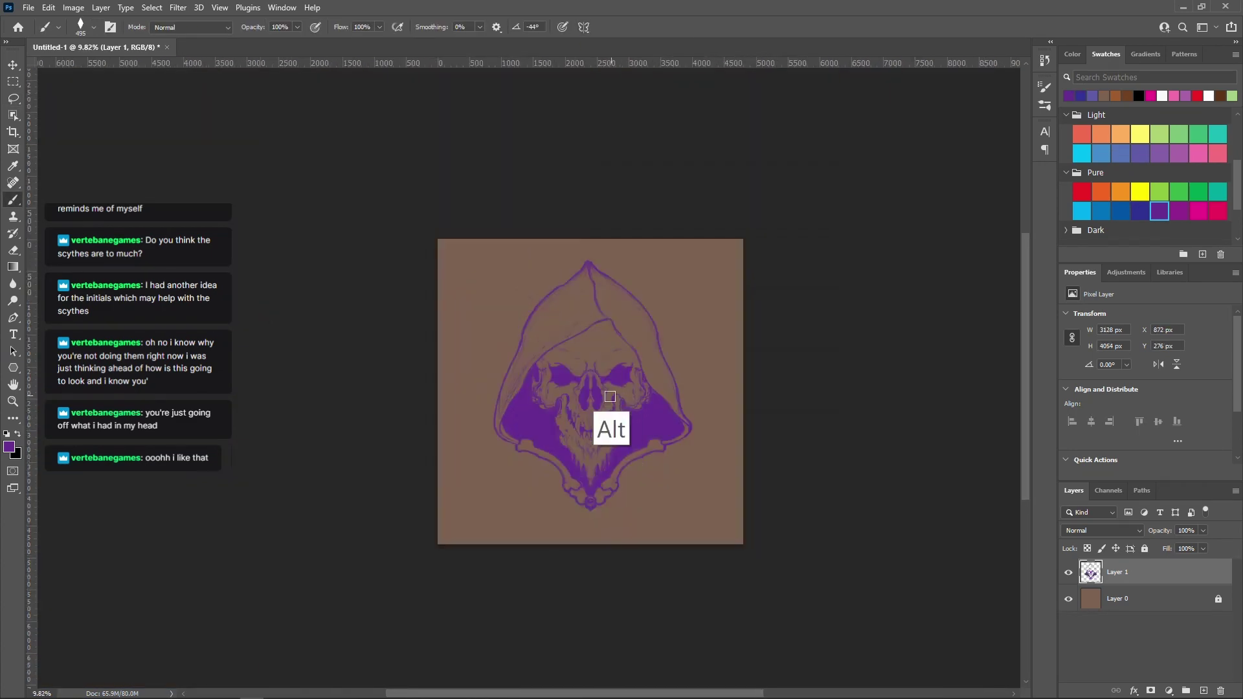
pyautogui.scroll(6, 631, 447)
pyautogui.scroll(-1, 645, 493)
pyautogui.rightClick(697, 303)
pyautogui.click(719, 335)
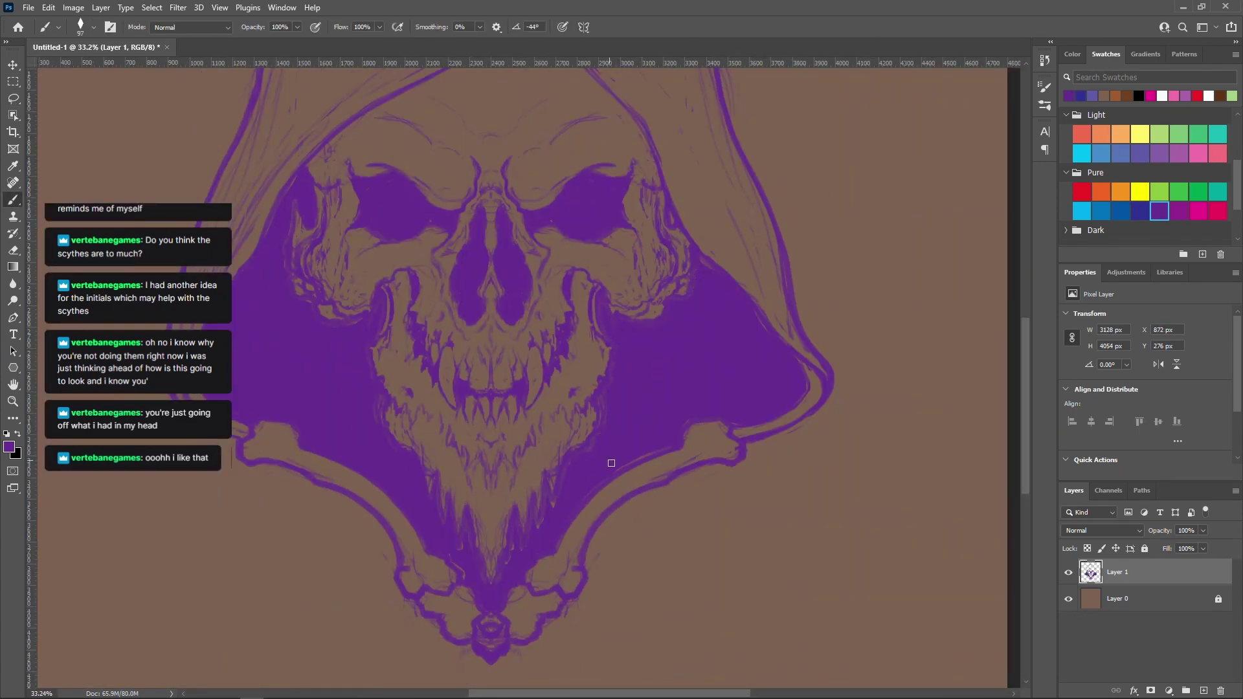
pyautogui.moveTo(612, 463); pyautogui.dragTo(678, 442)
pyautogui.scroll(-2, 709, 607)
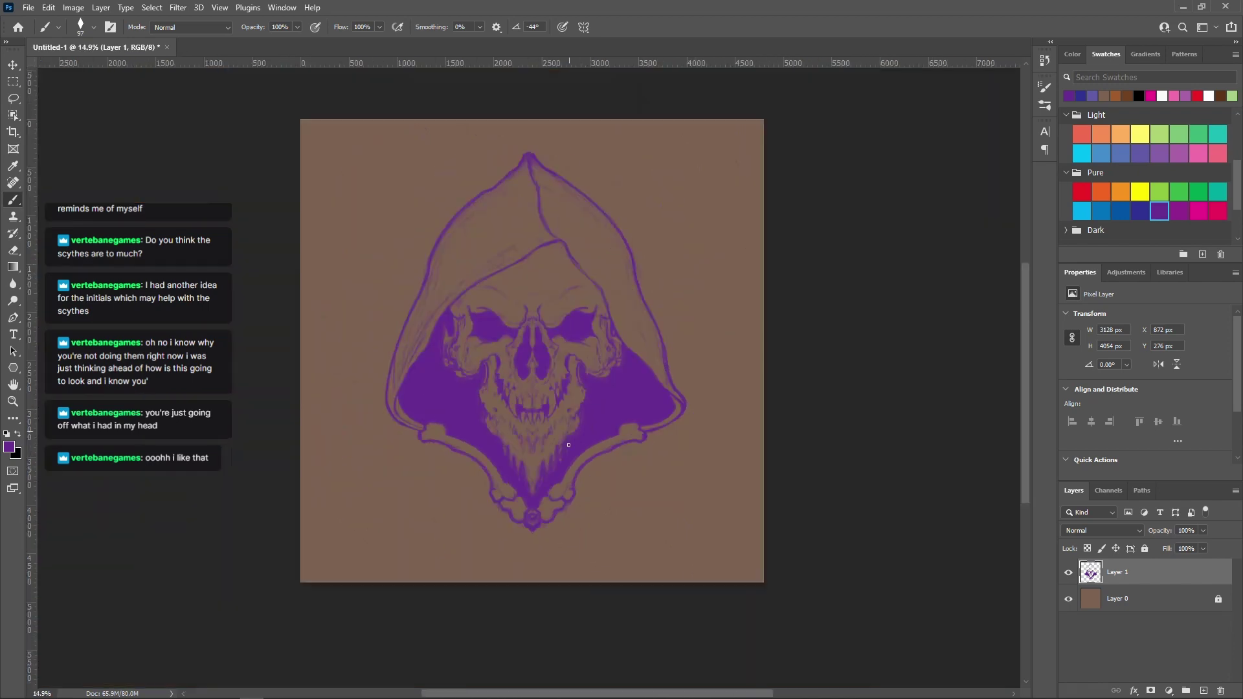
pyautogui.scroll(4, 660, 376)
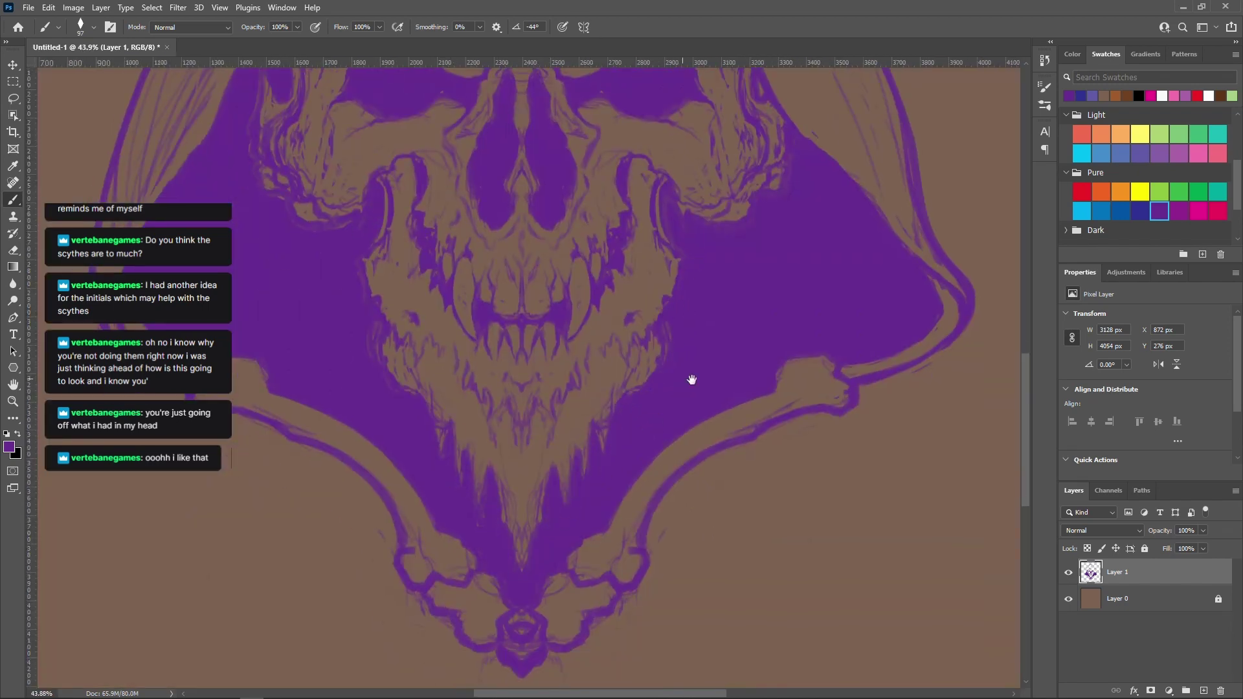
pyautogui.moveTo(369, 318); pyautogui.dragTo(442, 432)
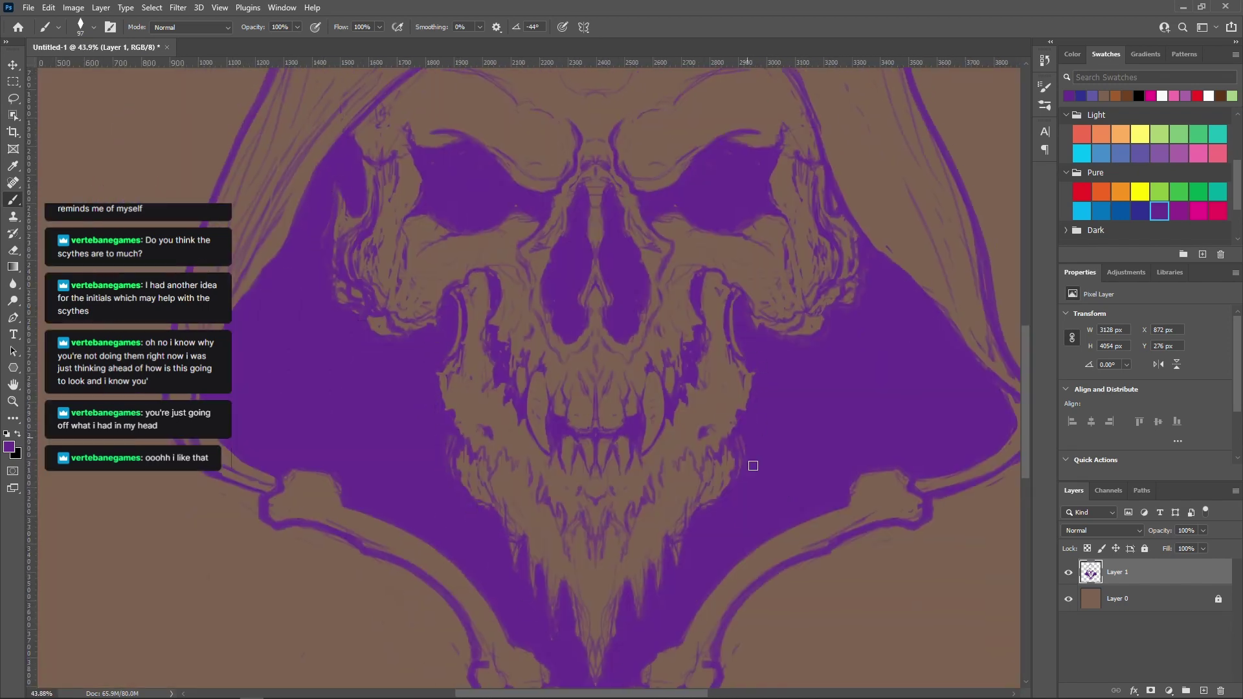
# Carve a four-pointed star glint out of the violet fill in the eye socket on the image's right side
pyautogui.scroll(-3, 854, 285)
pyautogui.scroll(2, 731, 346)
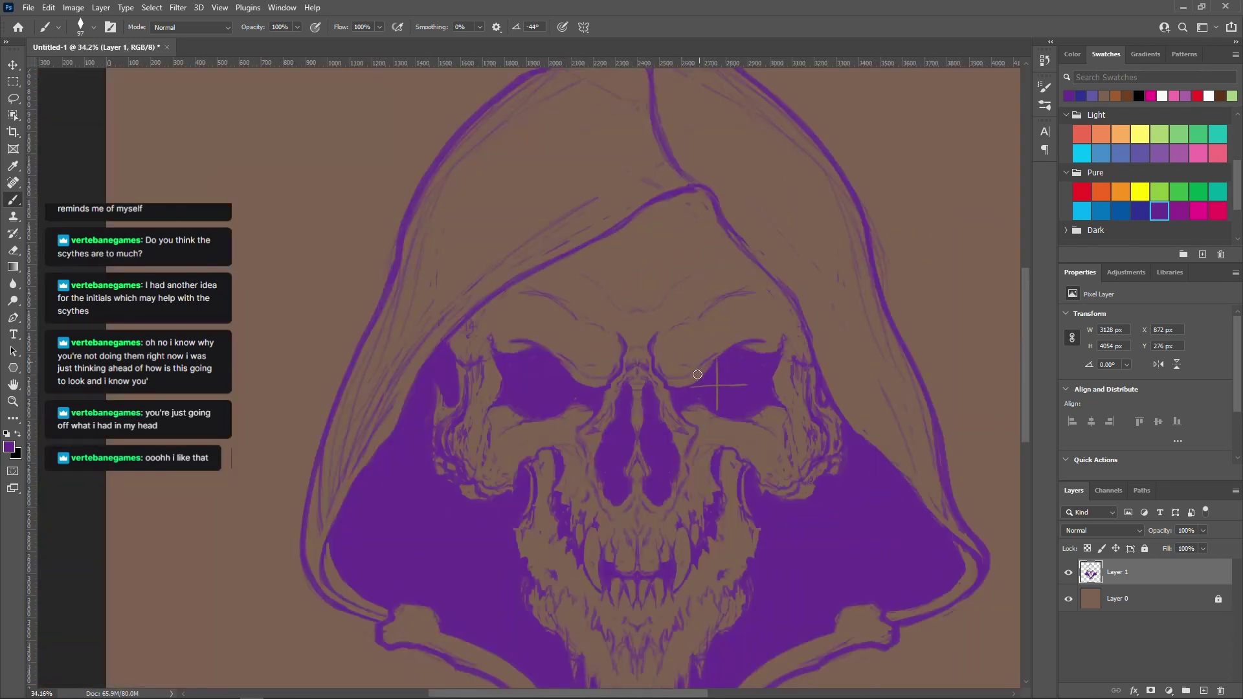
pyautogui.scroll(-3, 796, 417)
pyautogui.scroll(3, 729, 336)
pyautogui.press('shift')
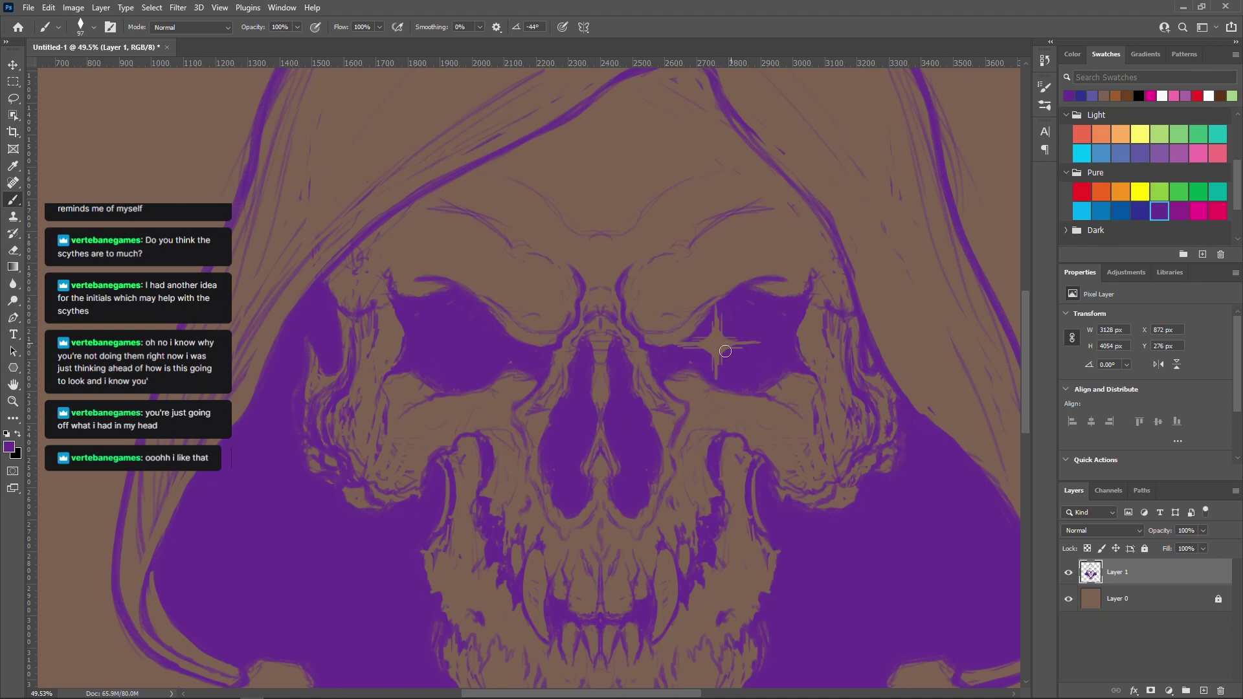
# Set the brush size to 42 px and add finer parallel rays to the star glint in the eye socket
pyautogui.scroll(5, 750, 282)
pyautogui.rightClick(688, 350)
pyautogui.click(780, 373)
pyautogui.press('Return')
pyautogui.moveTo(673, 457); pyautogui.dragTo(671, 516)
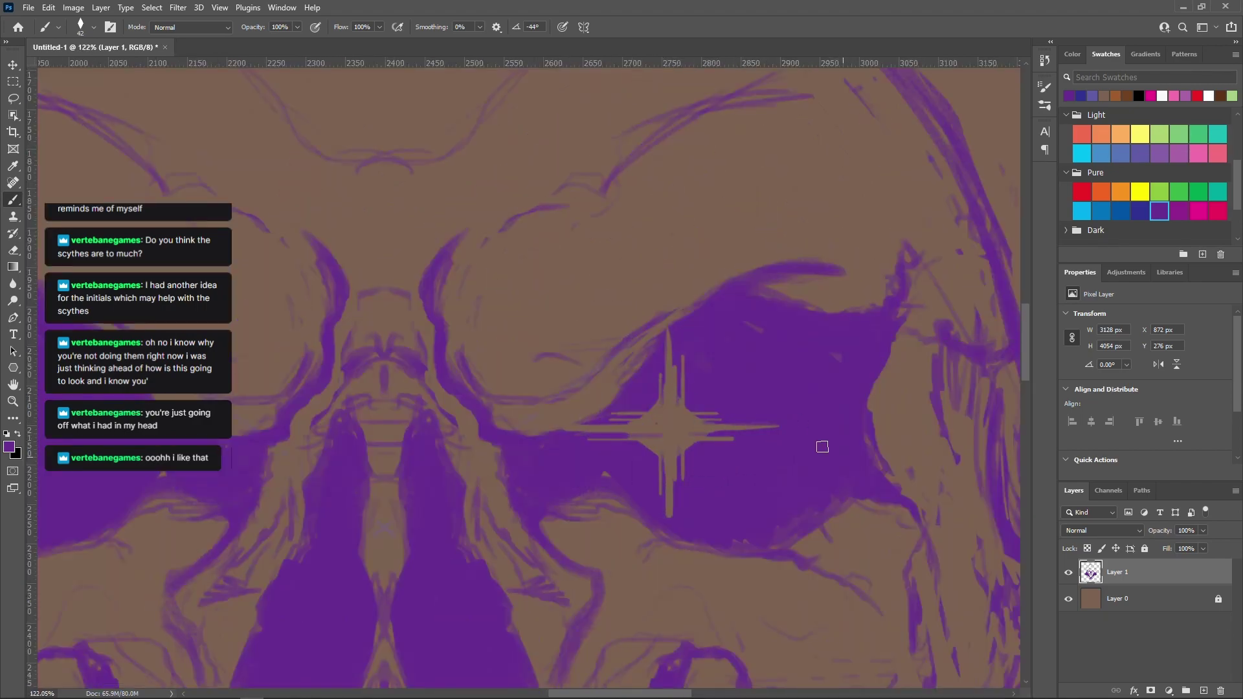
# Carve long curved fold highlights symmetrically into the violet hood interior on both sides of the skull
pyautogui.scroll(-3, 658, 408)
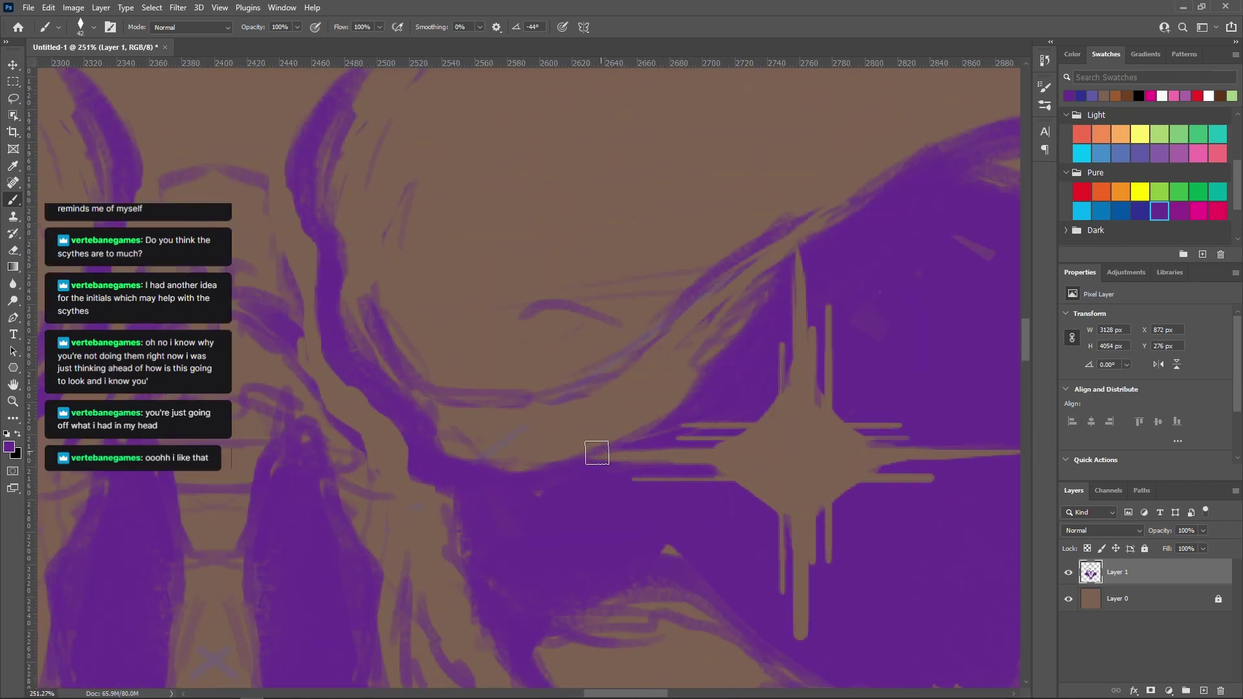
pyautogui.scroll(-3, 468, 548)
pyautogui.scroll(-2, 468, 548)
pyautogui.scroll(2, 660, 496)
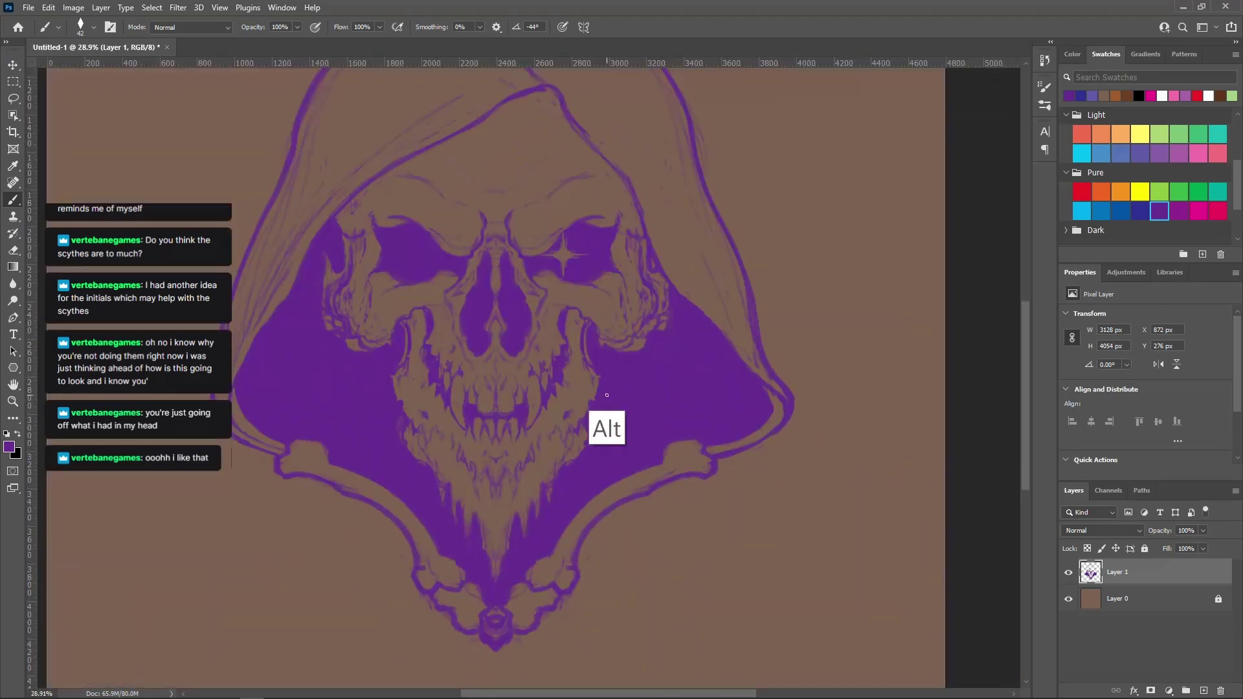
pyautogui.scroll(2, 660, 496)
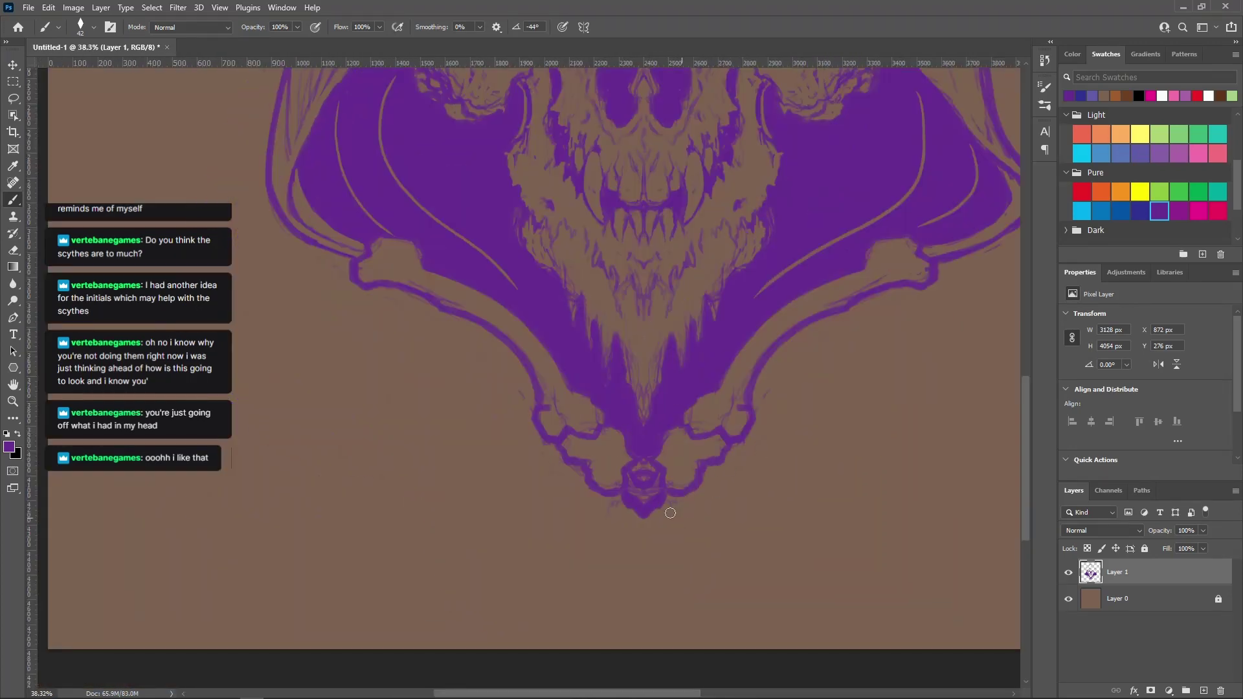
pyautogui.moveTo(867, 313); pyautogui.dragTo(927, 268)
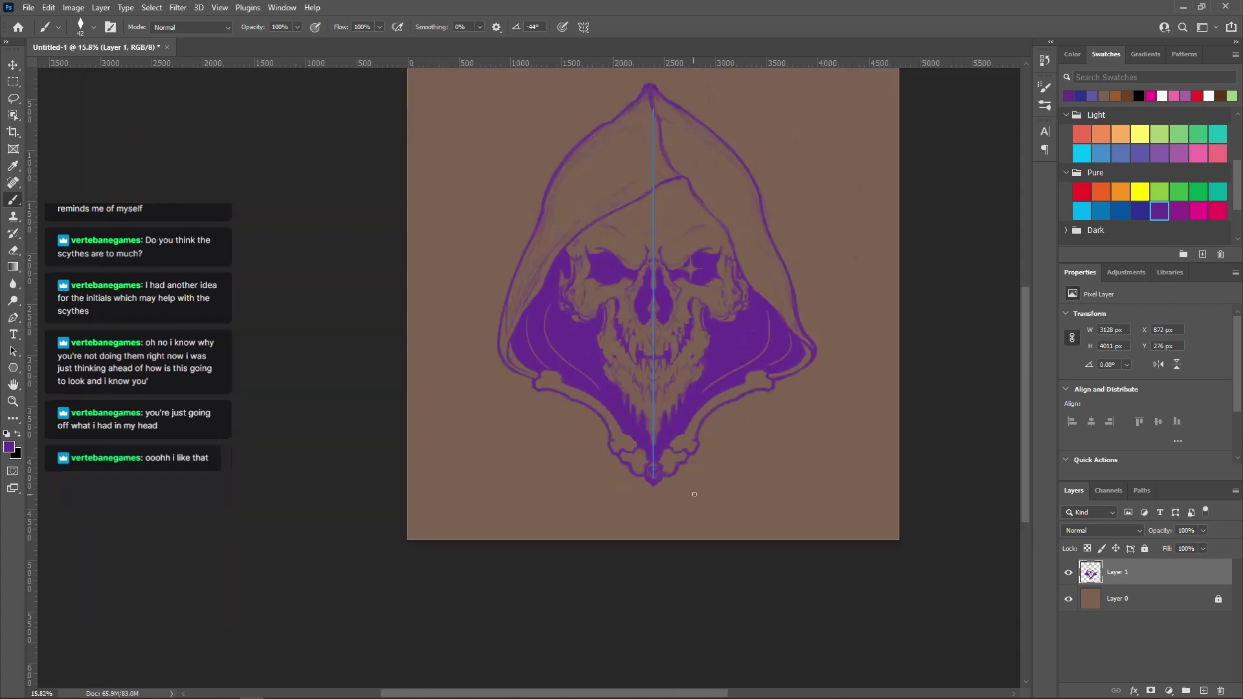
# Set brush smoothing to 40% and carve a thin contour line parallel to the bones' inner edges, meeting below the beard tip
pyautogui.scroll(-3, 731, 395)
pyautogui.scroll(2, 731, 393)
pyautogui.scroll(4, 731, 393)
pyautogui.hotkey('alt', '4')
pyautogui.click(806, 155)
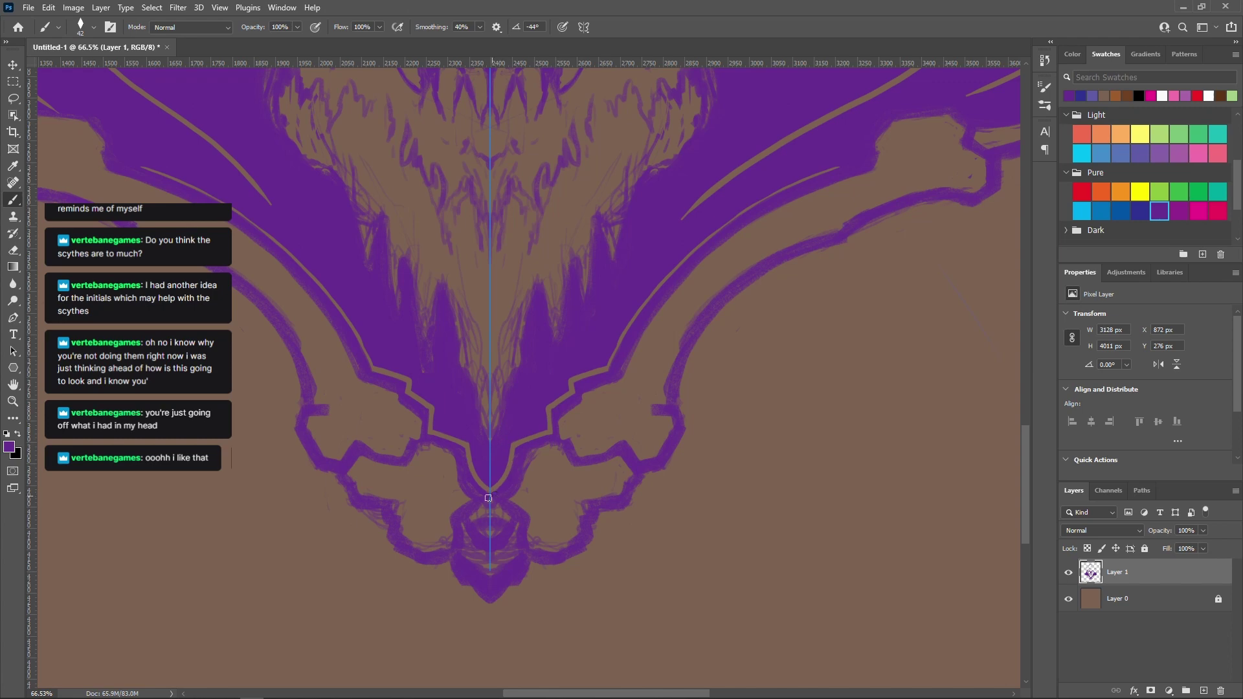
pyautogui.moveTo(837, 168)
pyautogui.mouseDown()
pyautogui.moveTo(754, 205)
pyautogui.moveTo(615, 355)
pyautogui.moveTo(701, 248)
pyautogui.moveTo(651, 287)
pyautogui.mouseUp()
pyautogui.hotkey('ctrl', 'z')
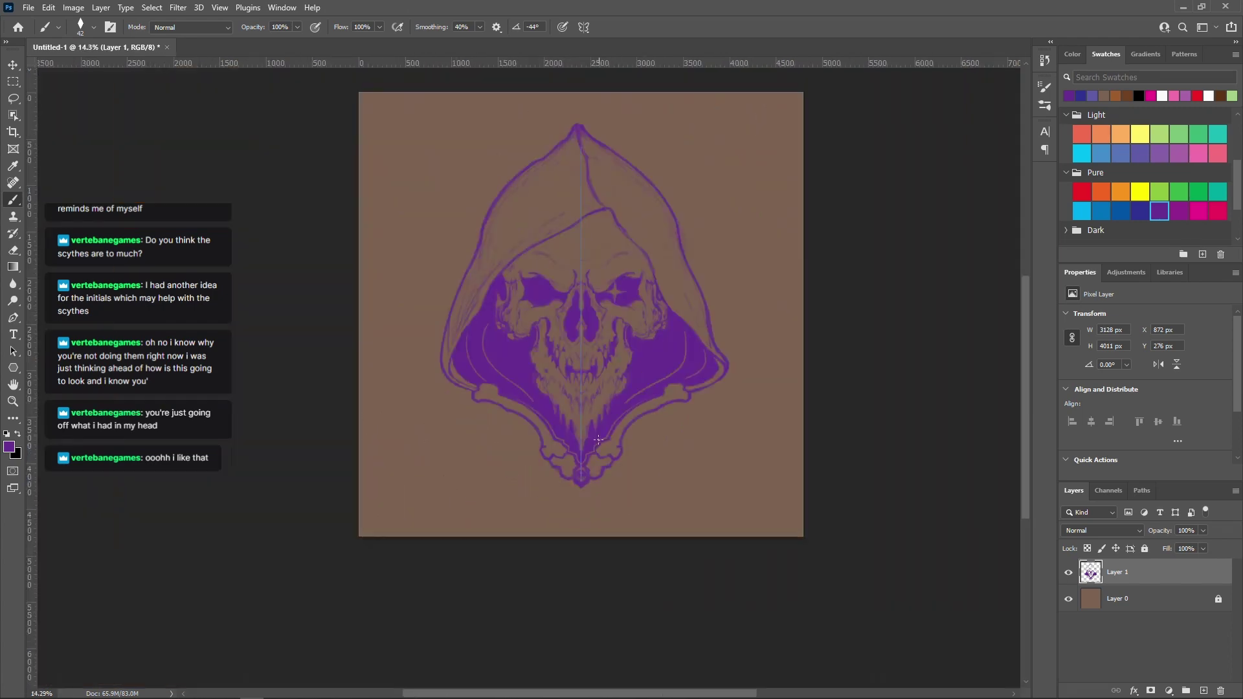
# Clean the stray sketch marks off the knuckle outlines where the crossed bones meet
pyautogui.scroll(4, 589, 456)
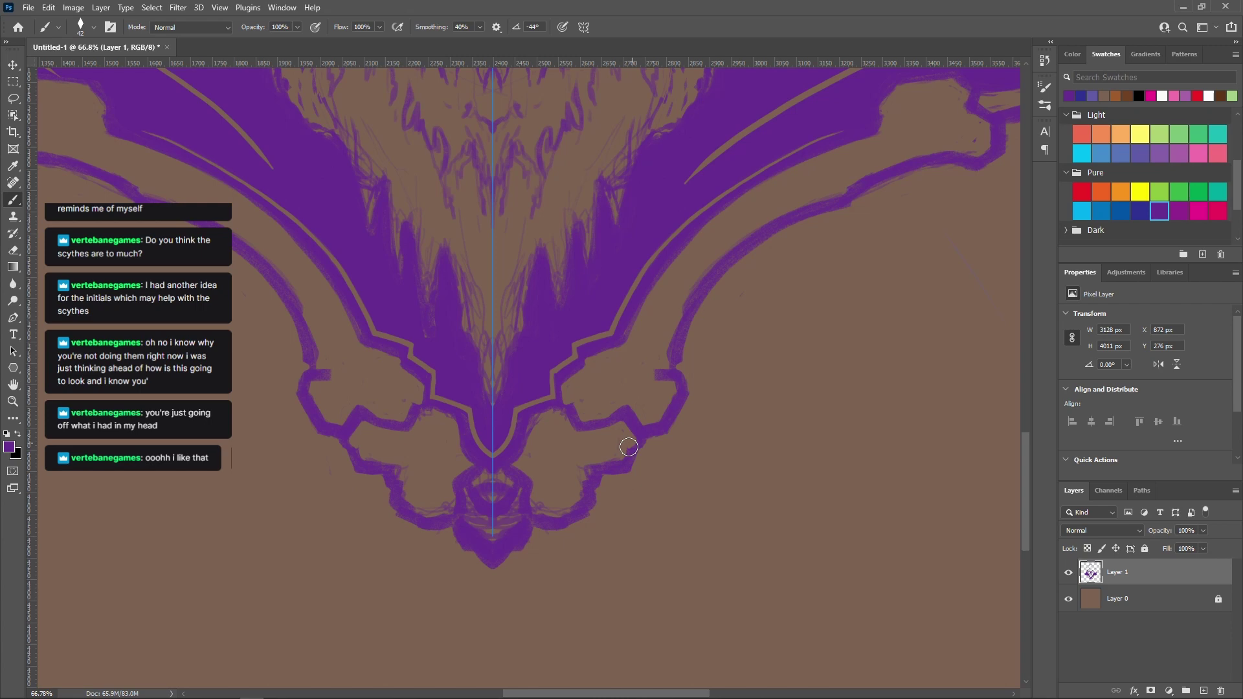
pyautogui.moveTo(626, 453); pyautogui.dragTo(589, 463)
pyautogui.moveTo(570, 508); pyautogui.dragTo(536, 512)
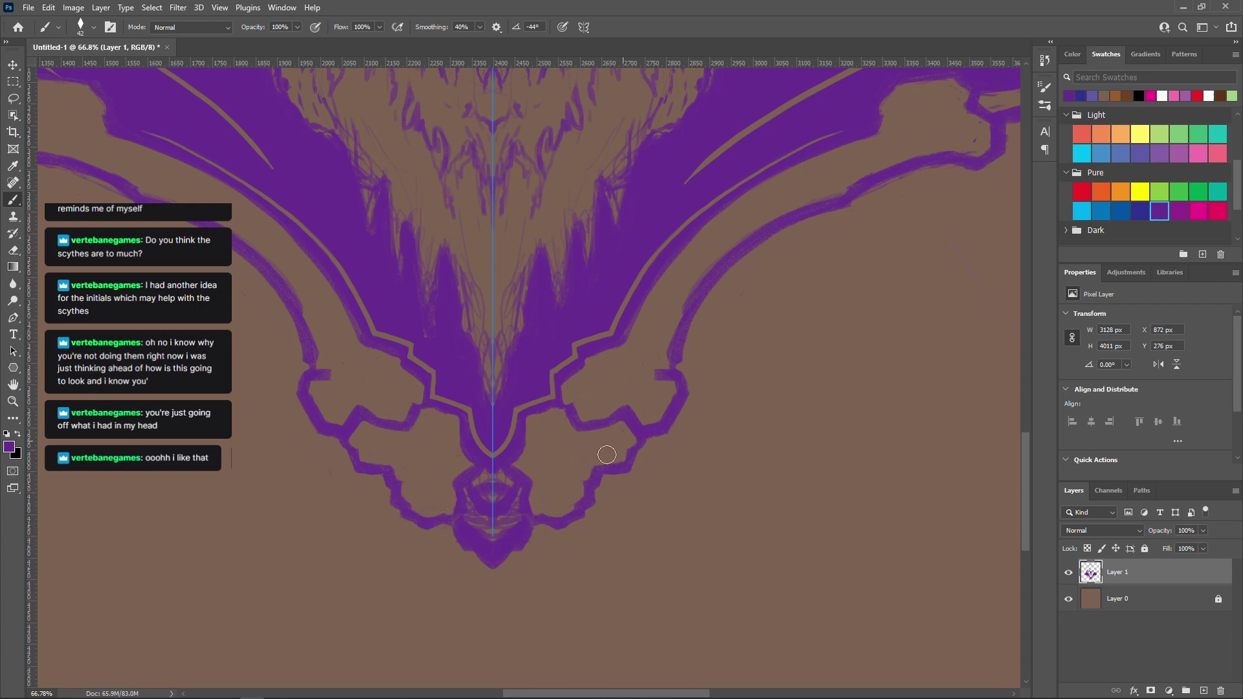
# Erase the loose sketch lines along the hood's outer edge below its peak on the image's left side
pyautogui.scroll(-5, 599, 466)
pyautogui.scroll(5, 310, 655)
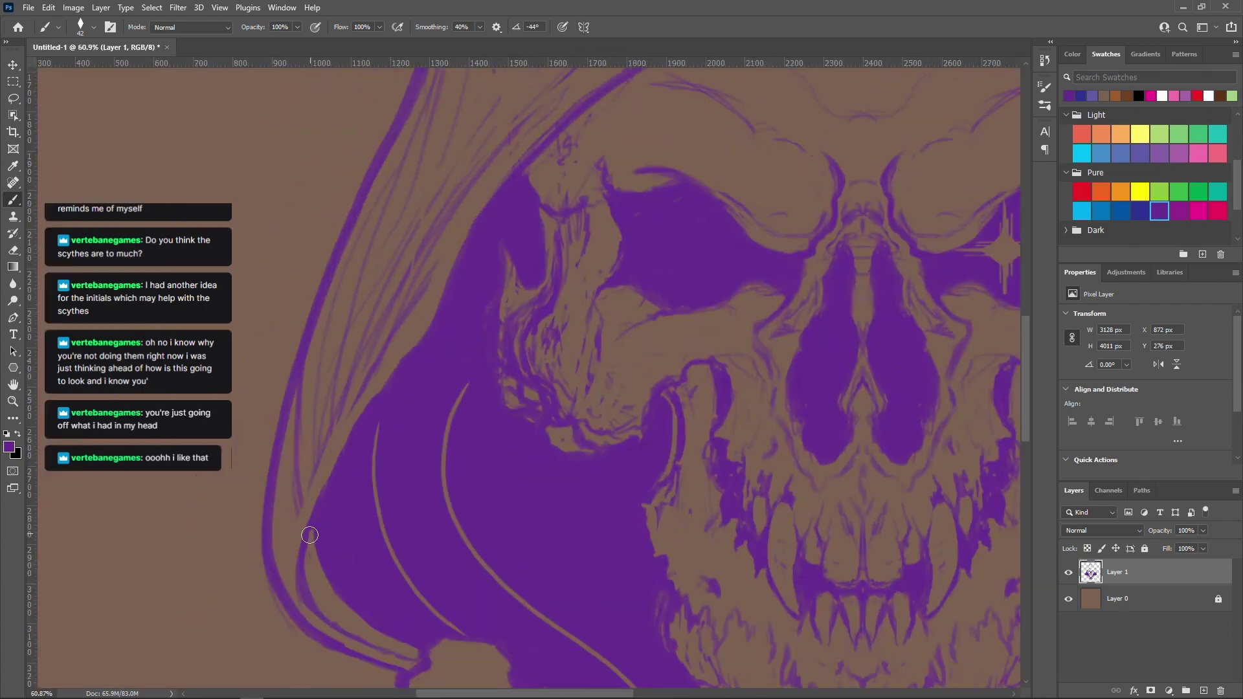
pyautogui.scroll(-4, 309, 655)
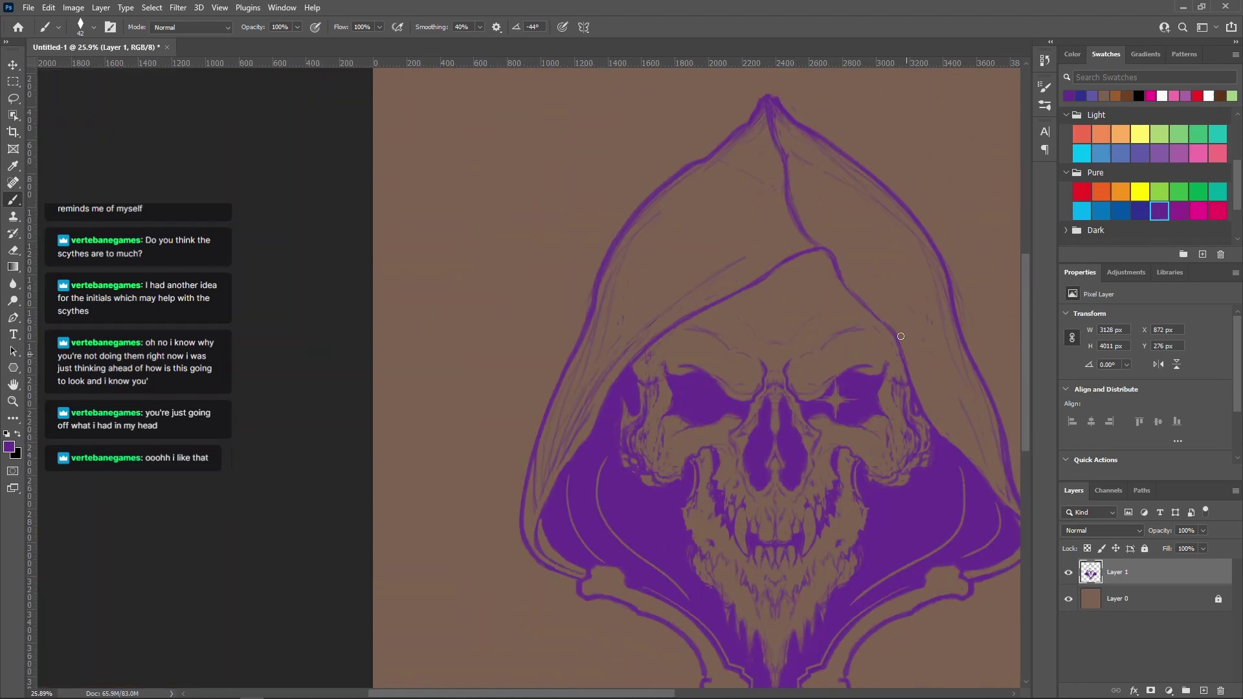
pyautogui.scroll(2, 632, 255)
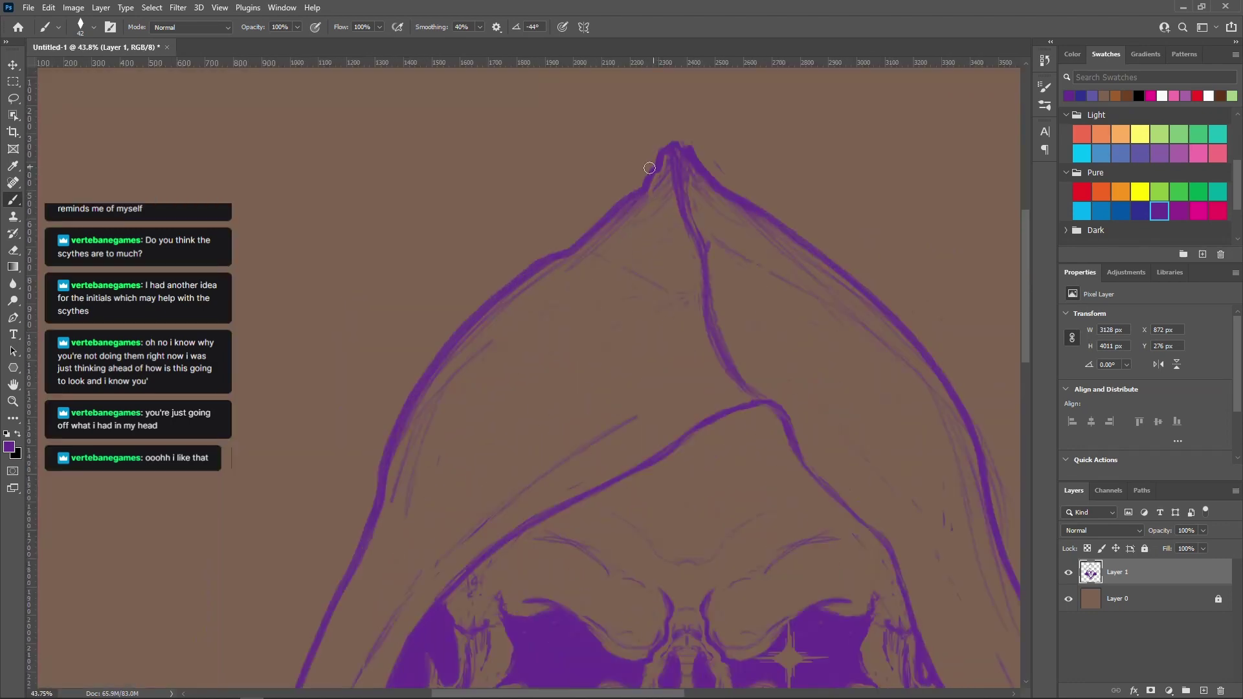
pyautogui.moveTo(555, 267); pyautogui.dragTo(416, 530)
pyautogui.moveTo(489, 333); pyautogui.dragTo(407, 444)
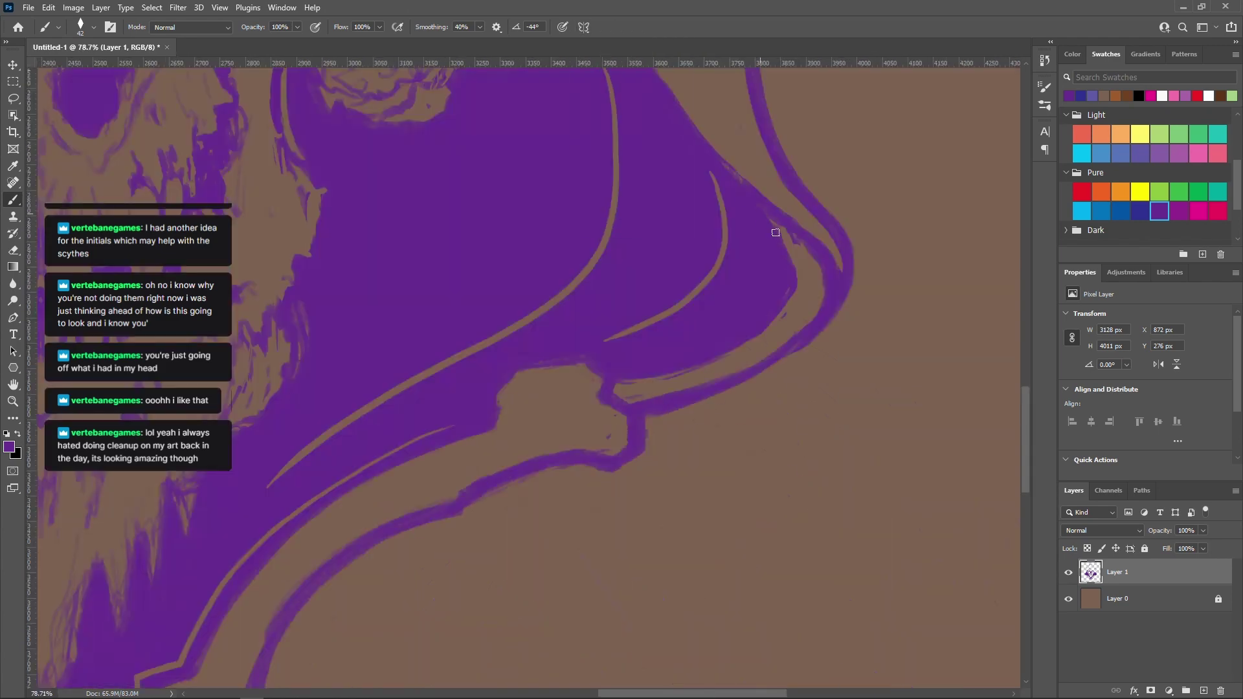
# Sharpen the hood's folded corner and rim where it meets the bone end on the image's right side
pyautogui.moveTo(774, 226)
pyautogui.mouseDown()
pyautogui.moveTo(788, 259)
pyautogui.moveTo(630, 391)
pyautogui.mouseUp()
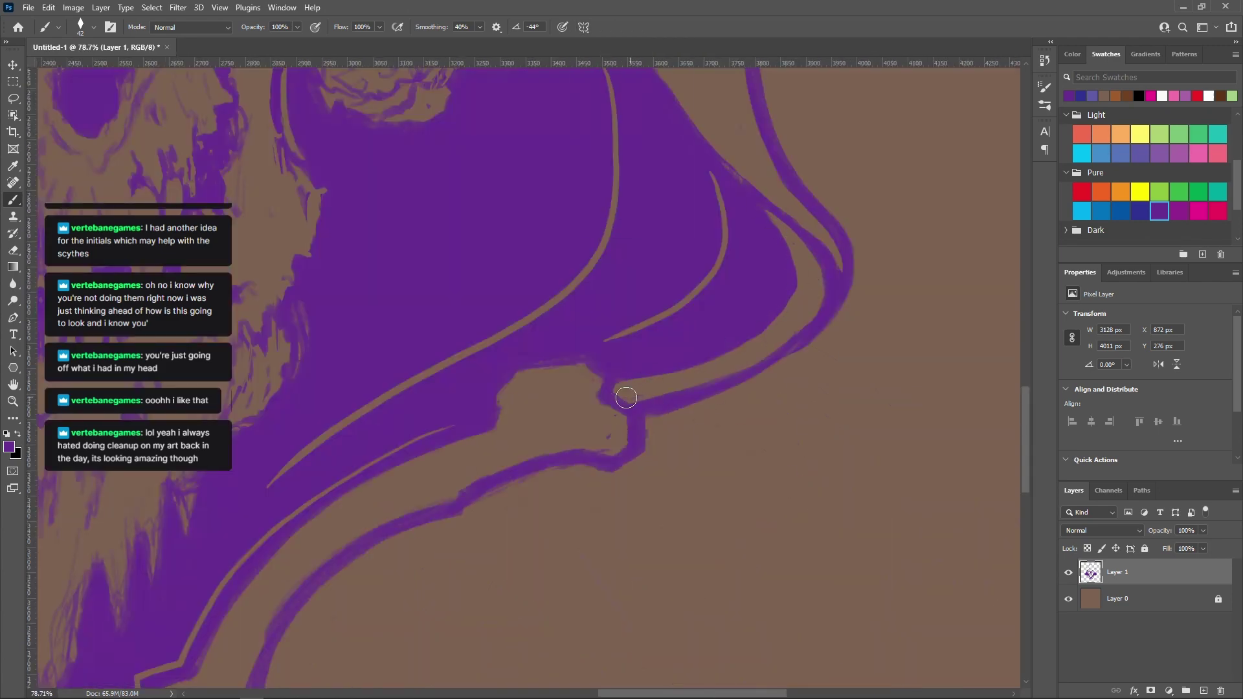
pyautogui.moveTo(485, 507); pyautogui.dragTo(737, 391)
pyautogui.moveTo(864, 359); pyautogui.dragTo(721, 399)
pyautogui.moveTo(841, 262); pyautogui.dragTo(772, 259)
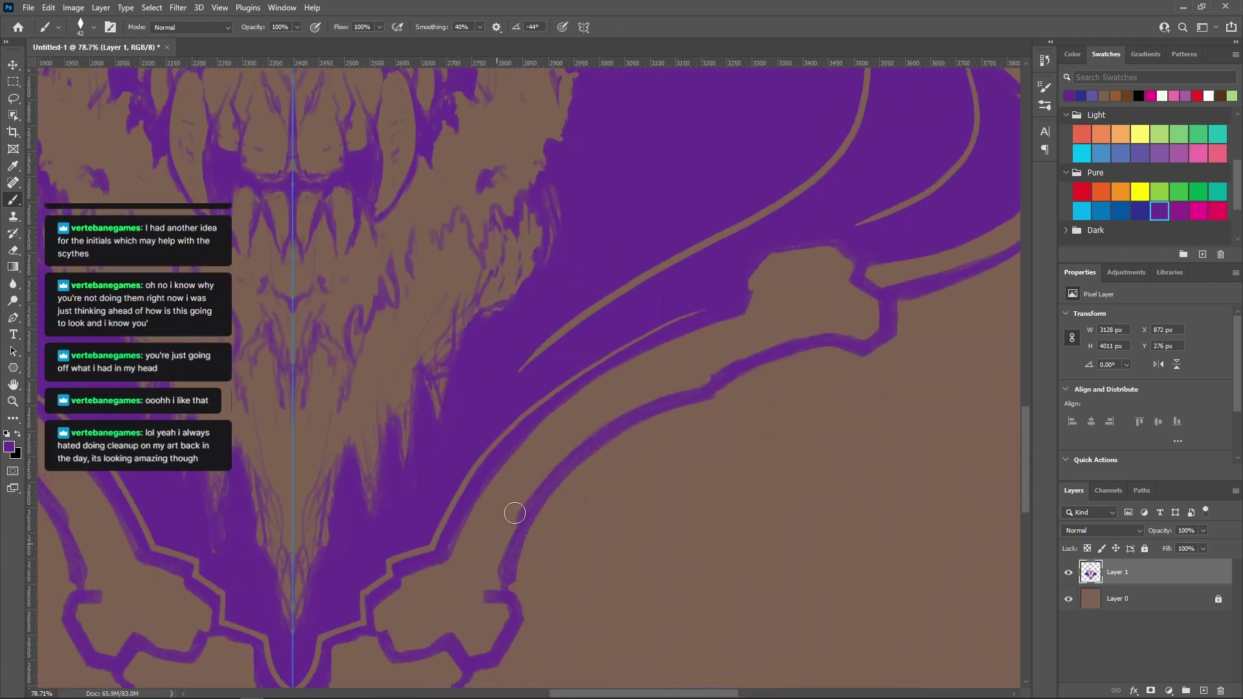
# Smooth the outer outlines of the bone shafts and knuckles symmetrically down to the central joint
pyautogui.moveTo(515, 606); pyautogui.dragTo(483, 602)
pyautogui.moveTo(472, 588); pyautogui.dragTo(888, 394)
pyautogui.moveTo(993, 202); pyautogui.dragTo(904, 293)
pyautogui.moveTo(518, 520); pyautogui.dragTo(466, 355)
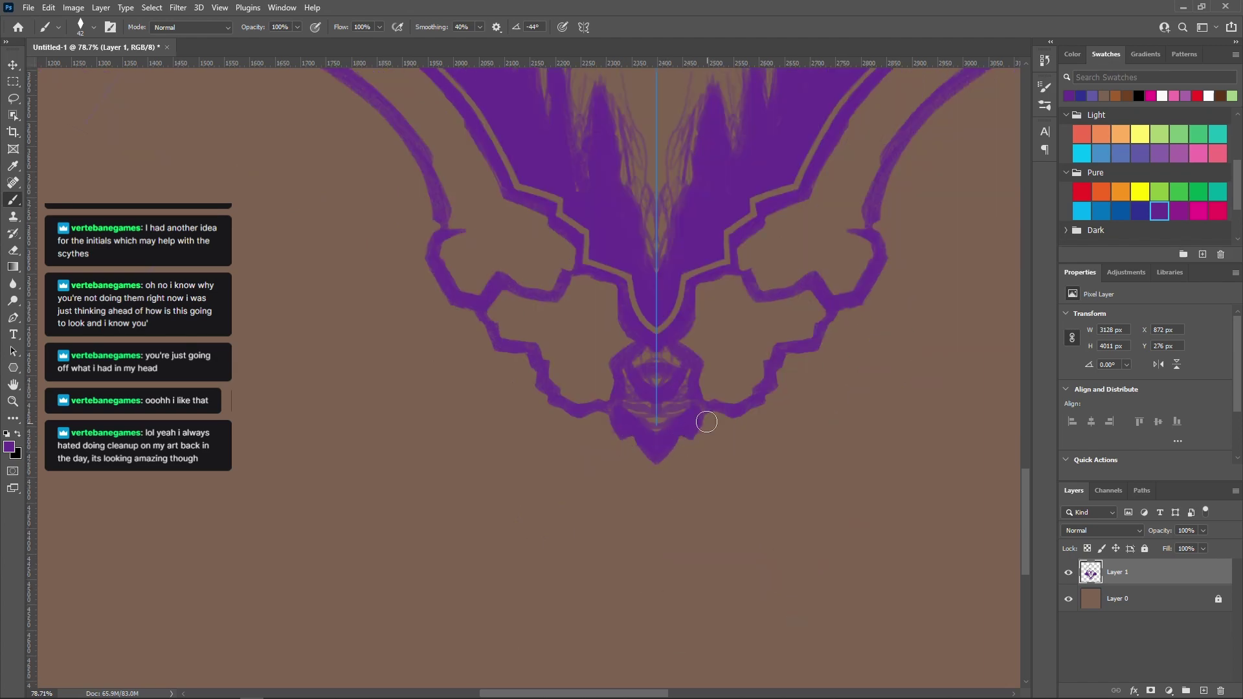
# Tidy the small emblem at the bones' central joint and carve a pointed V shape into it with a 12 px brush
pyautogui.moveTo(638, 373)
pyautogui.mouseDown()
pyautogui.moveTo(596, 383)
pyautogui.moveTo(593, 344)
pyautogui.moveTo(577, 372)
pyautogui.moveTo(635, 304)
pyautogui.moveTo(609, 350)
pyautogui.mouseUp()
pyautogui.moveTo(639, 300); pyautogui.dragTo(641, 320)
pyautogui.scroll(6, 639, 294)
pyautogui.moveTo(683, 246); pyautogui.dragTo(593, 500)
pyautogui.scroll(-15, 638, 401)
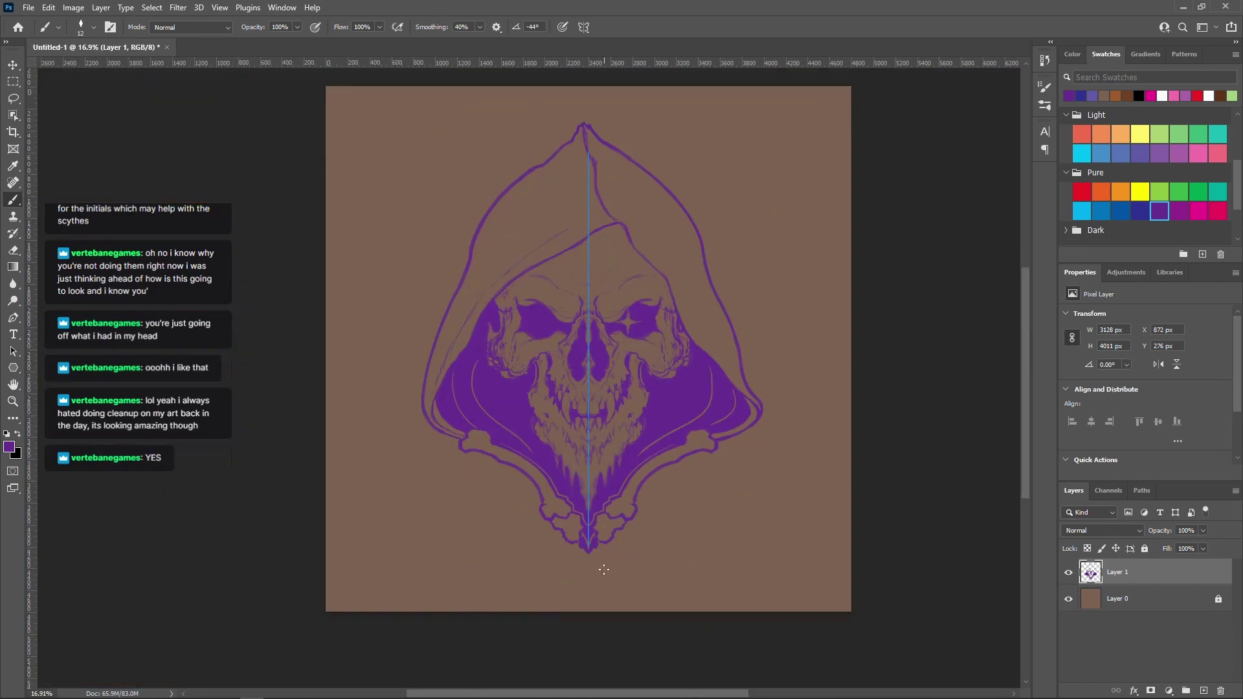
# Select the emblem's V shape with the Magic Wand, move the selection onto the forehead and add a new layer
pyautogui.press('m')
pyautogui.scroll(8, 593, 576)
pyautogui.click(13, 115)
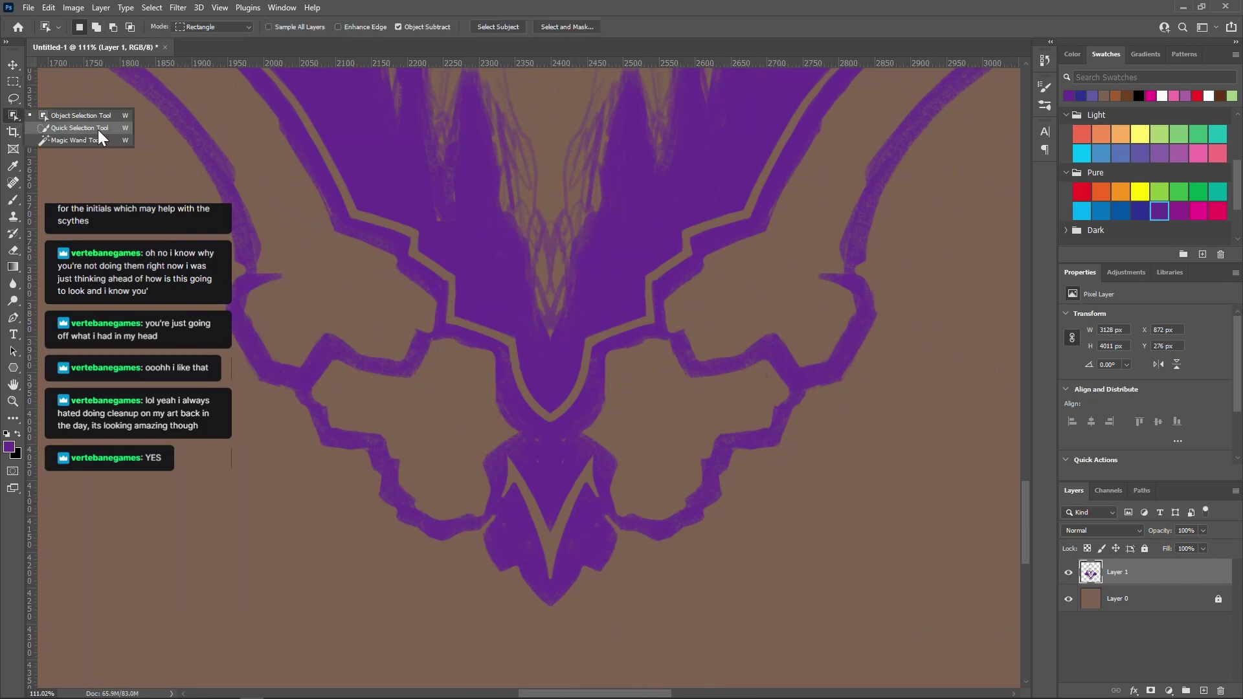
pyautogui.click(97, 140)
pyautogui.click(560, 544)
pyautogui.press('m')
pyautogui.scroll(-4, 561, 570)
pyautogui.moveTo(561, 555); pyautogui.dragTo(551, 187)
pyautogui.click(1203, 689)
pyautogui.scroll(-4, 606, 427)
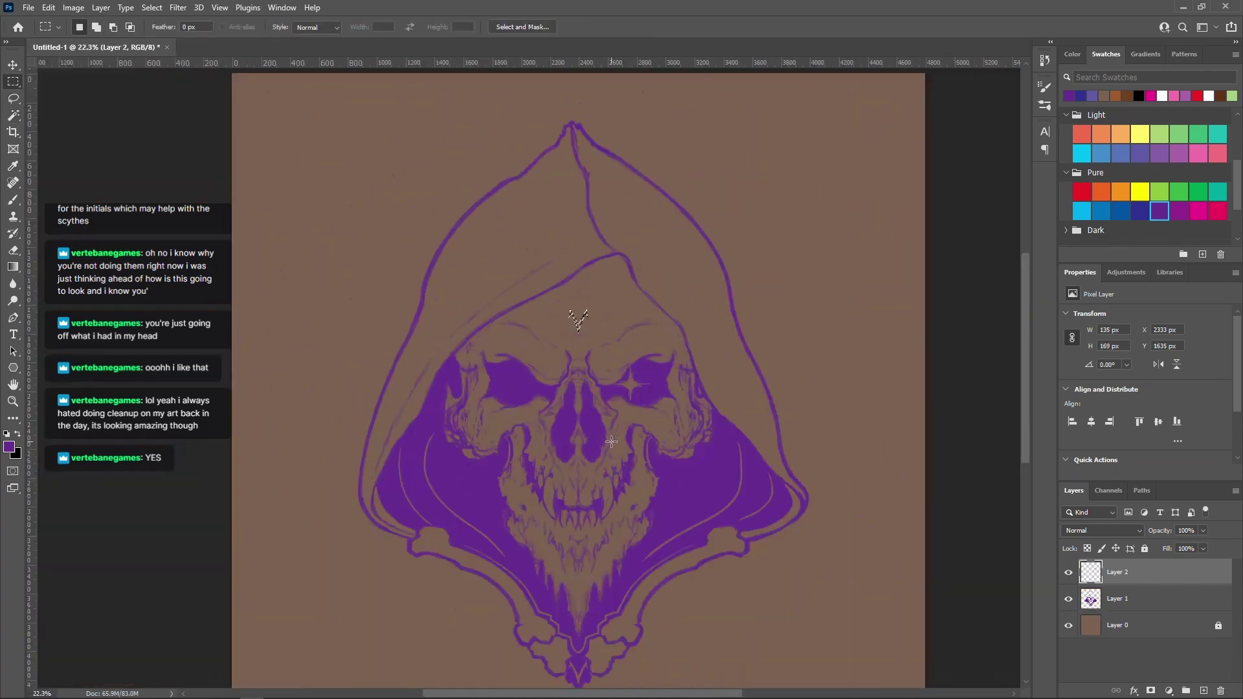
# Fill the V selection with violet, scale it to 358.51% on the forehead above the nose bridge, and deselect
pyautogui.scroll(6, 580, 327)
pyautogui.press('b')
pyautogui.hotkey('alt', 'BackSpace')
pyautogui.hotkey('ctrl', 't')
pyautogui.scroll(-3, 570, 389)
pyautogui.scroll(3, 576, 343)
pyautogui.moveTo(589, 316); pyautogui.dragTo(663, 220)
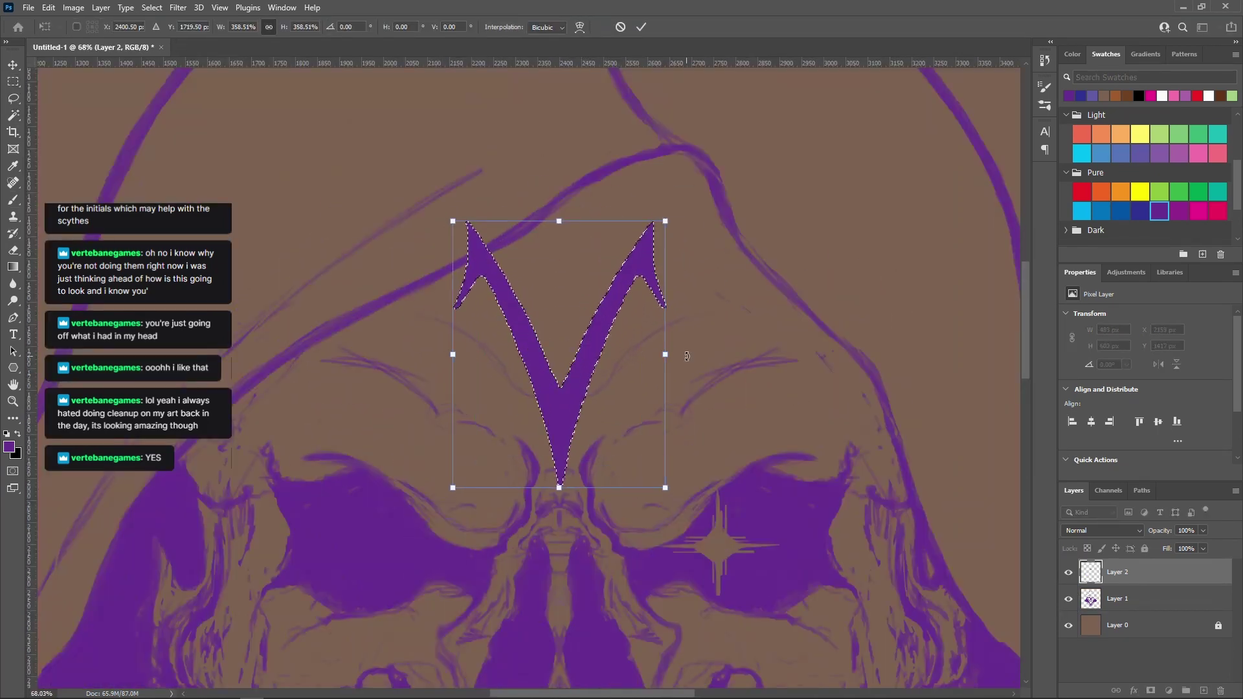
pyautogui.press('Return')
pyautogui.hotkey('ctrl', 'd')
pyautogui.scroll(-8, 573, 328)
pyautogui.scroll(8, 608, 435)
pyautogui.scroll(-6, 631, 557)
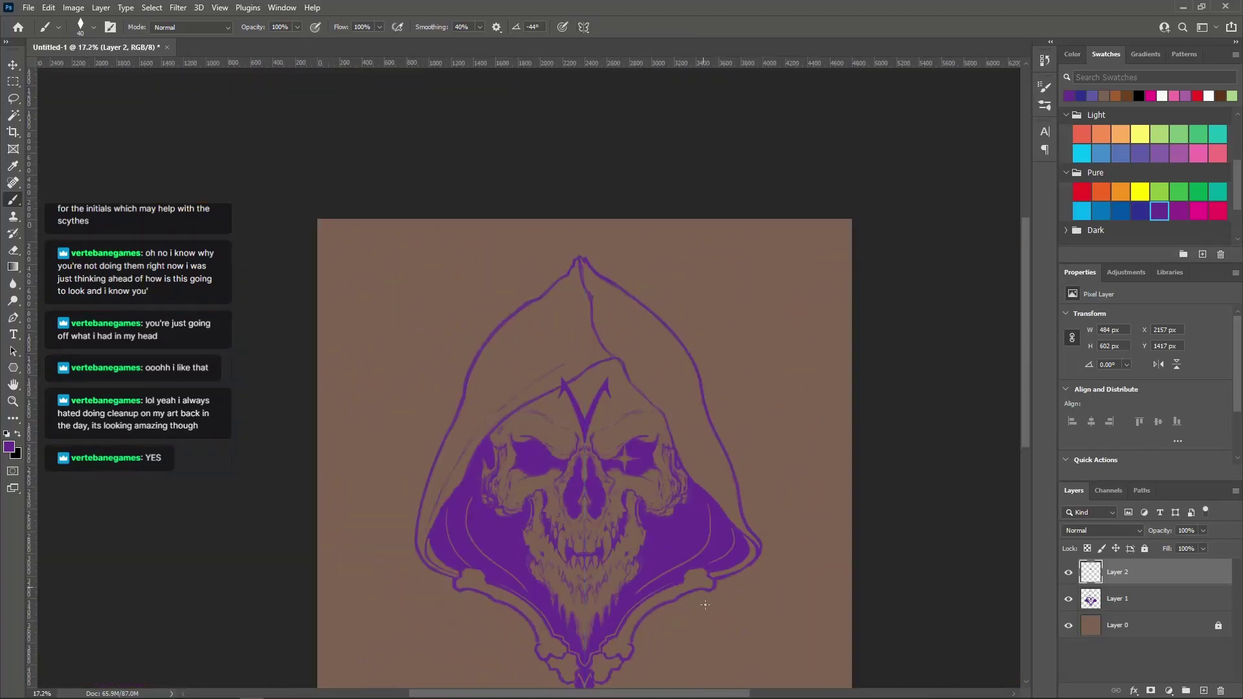
# Shift the forehead V slightly upward and hide the part crossing the hood edge with a black-painted layer mask
pyautogui.press('v')
pyautogui.scroll(6, 600, 437)
pyautogui.moveTo(599, 437); pyautogui.dragTo(599, 425)
pyautogui.scroll(-7, 628, 523)
pyautogui.press('b')
pyautogui.press('x')
pyautogui.moveTo(560, 304); pyautogui.dragTo(564, 280)
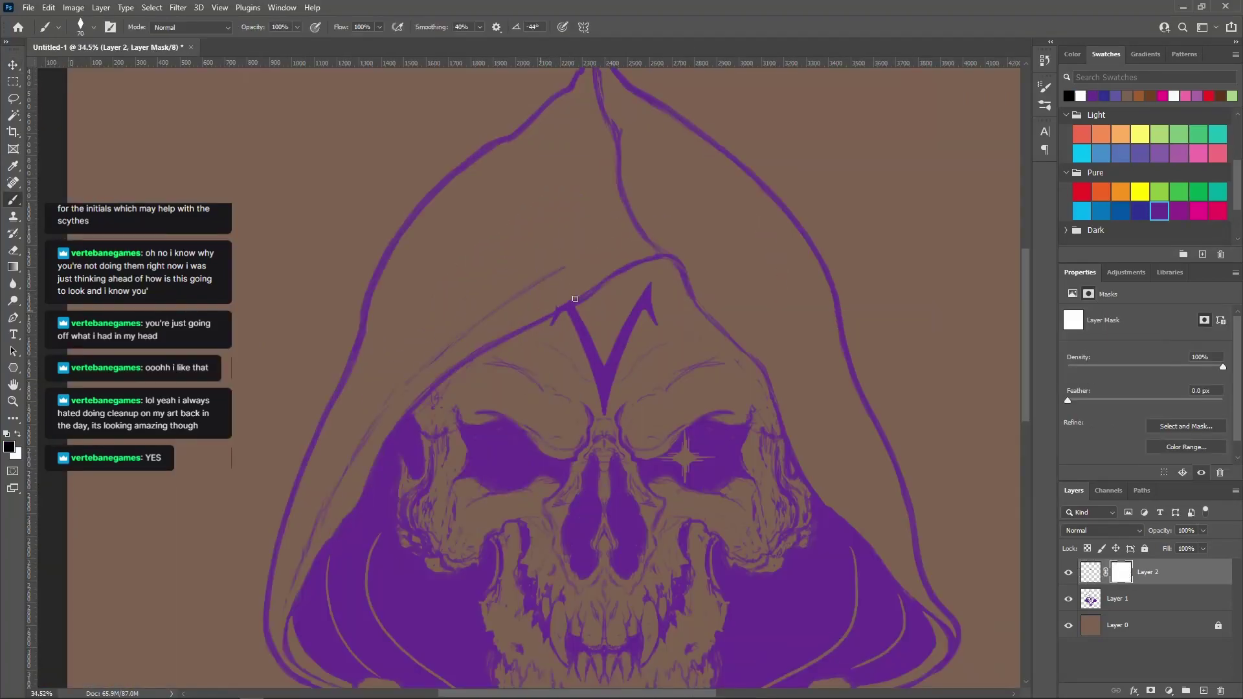
# Switch to Layer 1 and clean the remaining sketch lines off the hood's inner rim and sides
pyautogui.scroll(-7, 563, 280)
pyautogui.hotkey('alt', '[')
pyautogui.scroll(6, 567, 219)
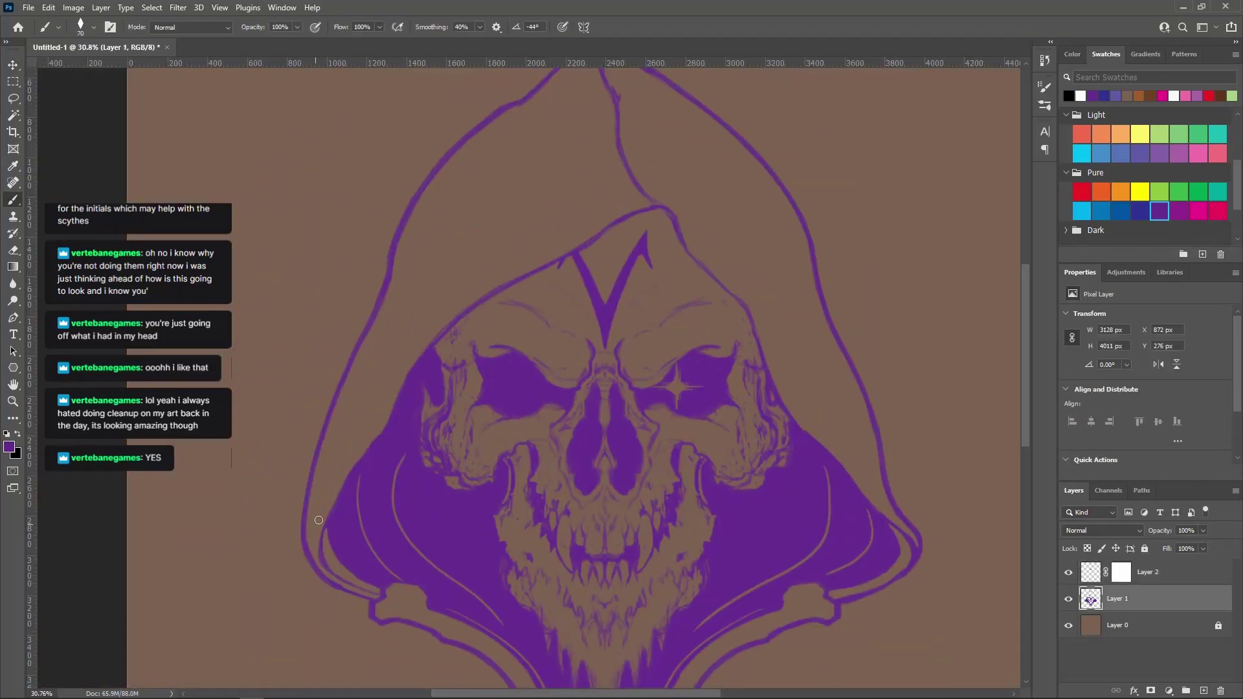
pyautogui.scroll(-4, 570, 414)
pyautogui.scroll(3, 596, 266)
pyautogui.moveTo(642, 314)
pyautogui.mouseDown()
pyautogui.moveTo(557, 272)
pyautogui.moveTo(470, 195)
pyautogui.mouseUp()
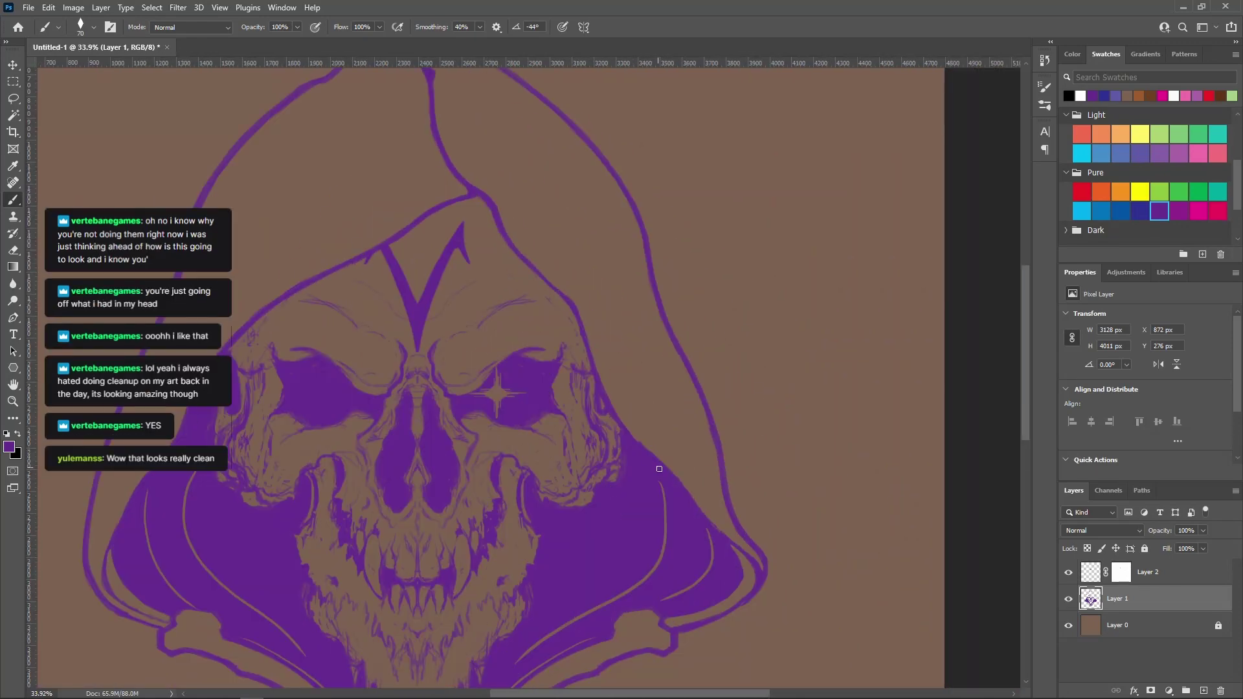
pyautogui.moveTo(713, 622); pyautogui.dragTo(736, 503)
# Refine the outlines of the bone shaft, bone end and hood corner on the image's right side
pyautogui.scroll(4, 688, 551)
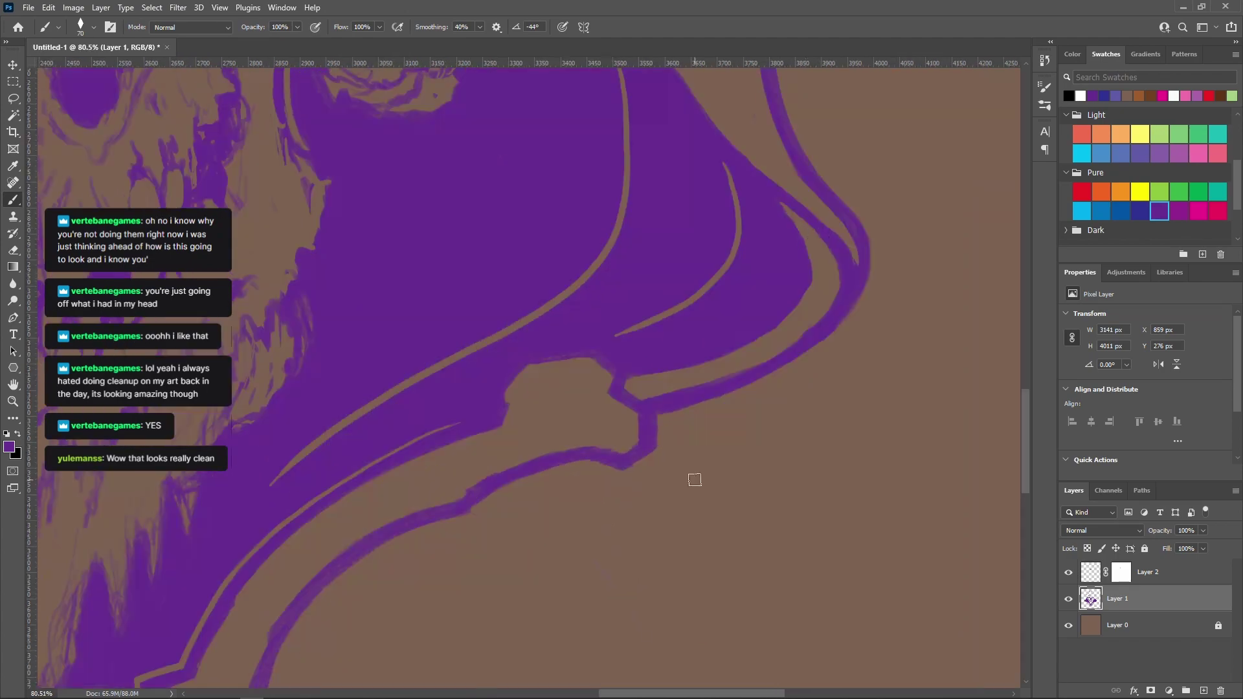
pyautogui.scroll(-3, 718, 453)
pyautogui.scroll(5, 725, 446)
pyautogui.moveTo(345, 518); pyautogui.dragTo(847, 374)
pyautogui.scroll(-3, 749, 452)
pyautogui.moveTo(453, 414); pyautogui.dragTo(699, 451)
pyautogui.scroll(-4, 765, 544)
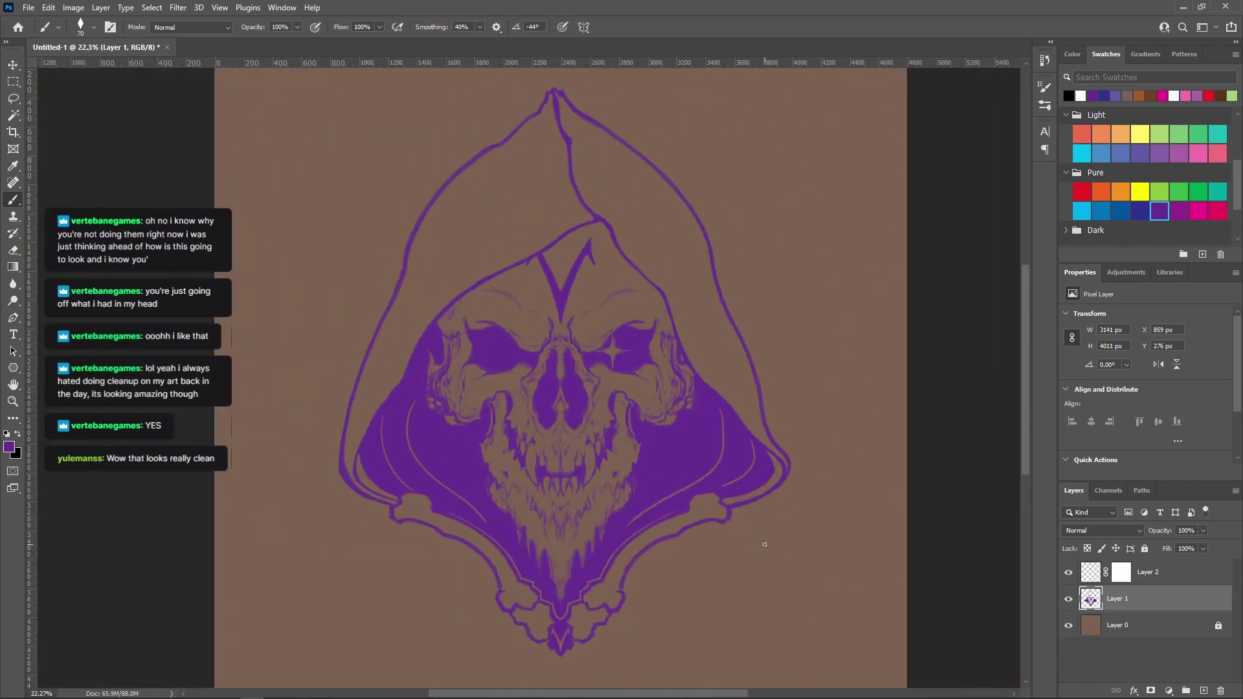
# Refine the hood rim and bone end on the image's left side with a 32 px brush
pyautogui.scroll(5, 406, 549)
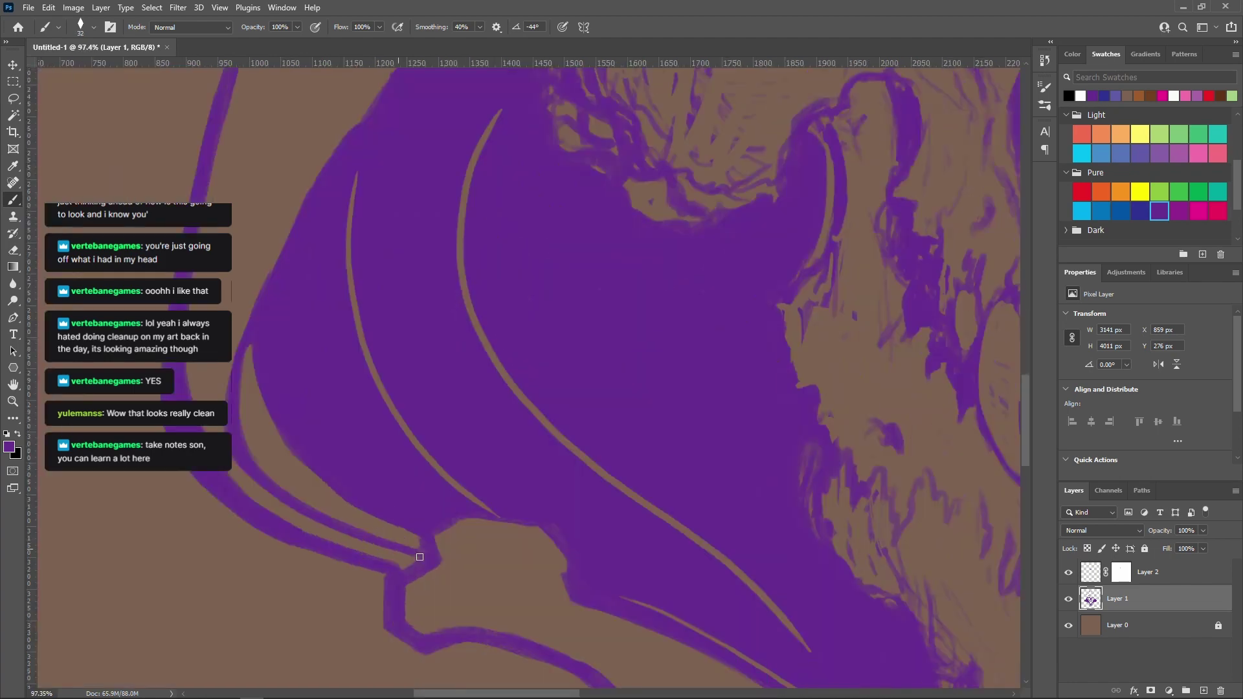
pyautogui.scroll(-2, 471, 513)
pyautogui.moveTo(471, 513); pyautogui.dragTo(38, 272)
# Turn paint symmetry on about the vertical centre axis and smooth the outlines of the bone shafts and knuckles
pyautogui.click(583, 27)
pyautogui.click(630, 61)
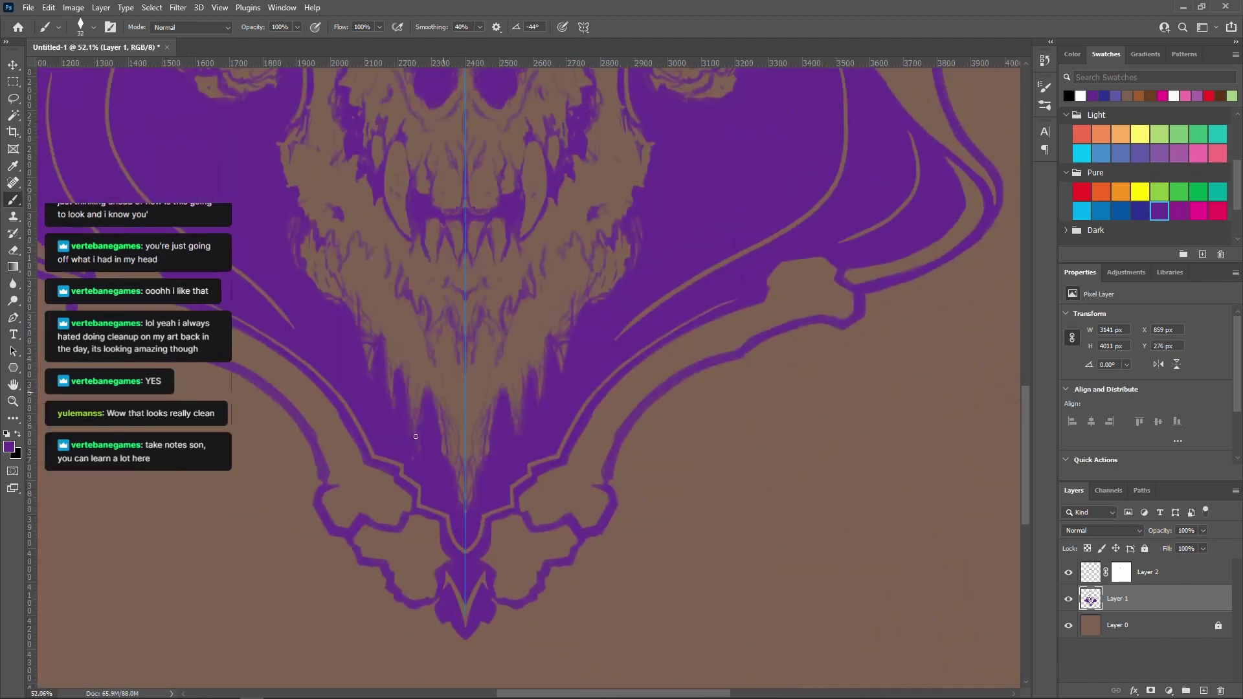
pyautogui.moveTo(283, 533); pyautogui.dragTo(487, 493)
pyautogui.scroll(2, 487, 493)
pyautogui.moveTo(220, 230); pyautogui.dragTo(479, 433)
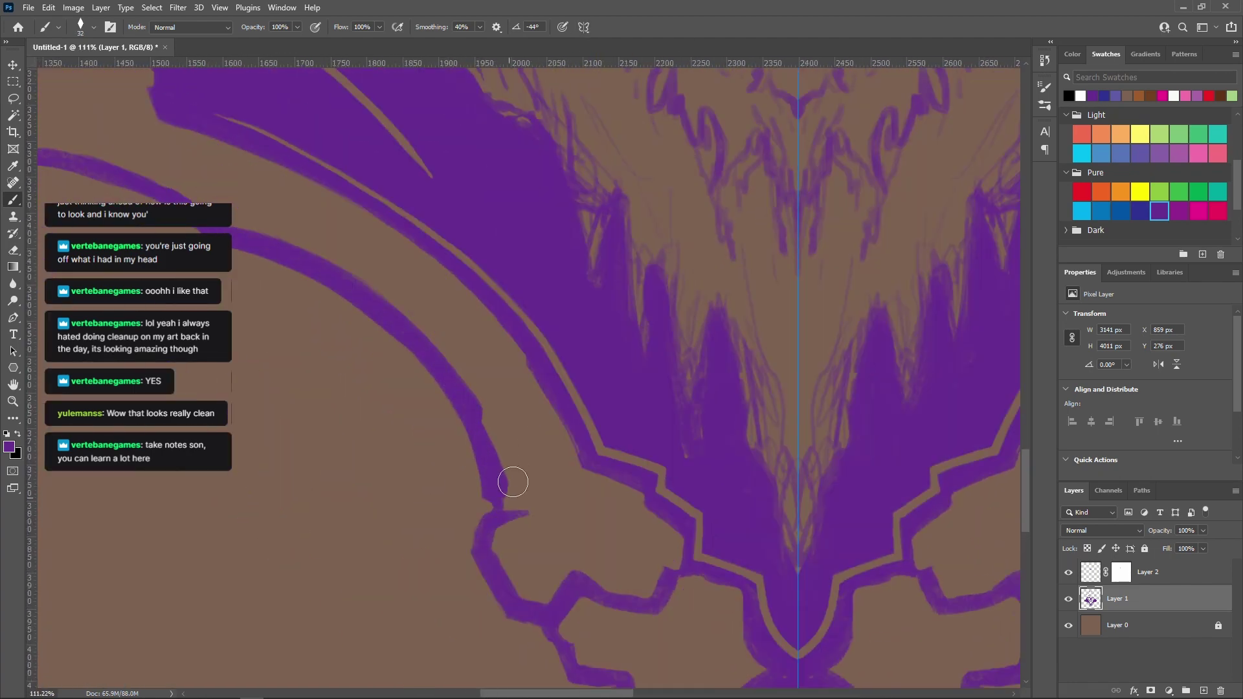
pyautogui.scroll(-8, 592, 383)
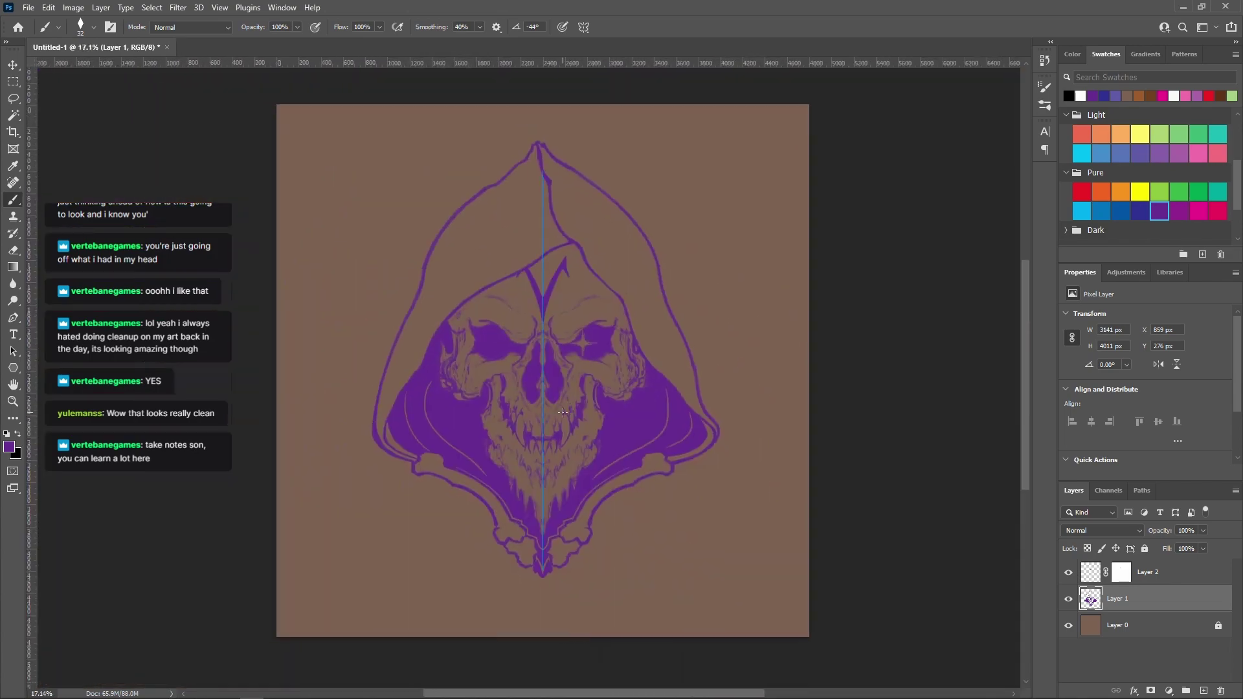
pyautogui.scroll(6, 576, 453)
pyautogui.moveTo(744, 278); pyautogui.dragTo(803, 554)
pyautogui.scroll(-4, 674, 508)
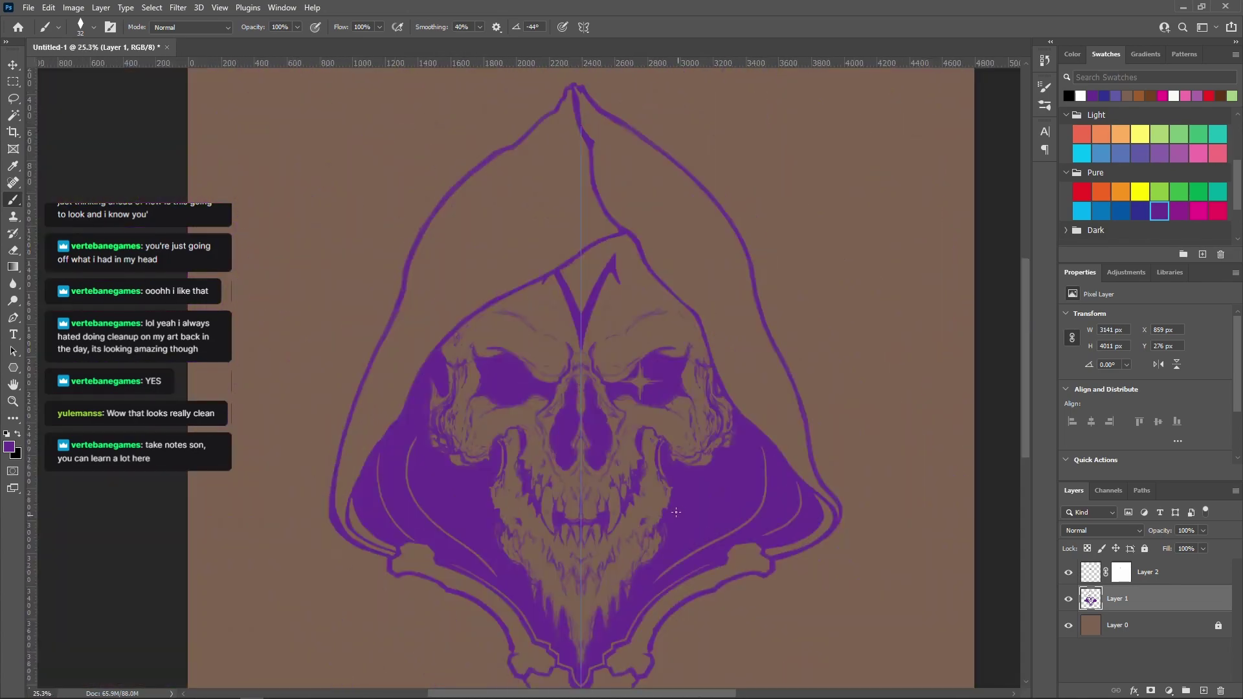
# Switch to the round brush preset at 32 px and define the nose bridge and upper nasal cavity edges symmetrically
pyautogui.scroll(2, 660, 498)
pyautogui.scroll(2, 552, 317)
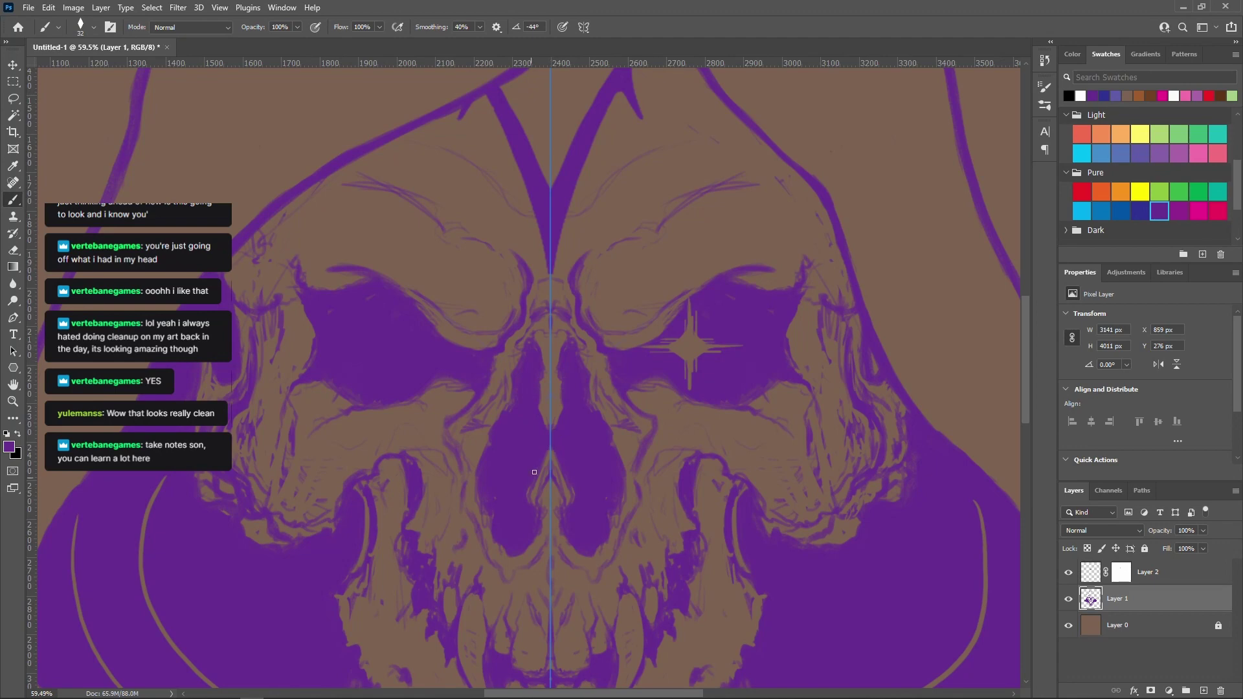
pyautogui.rightClick(615, 355)
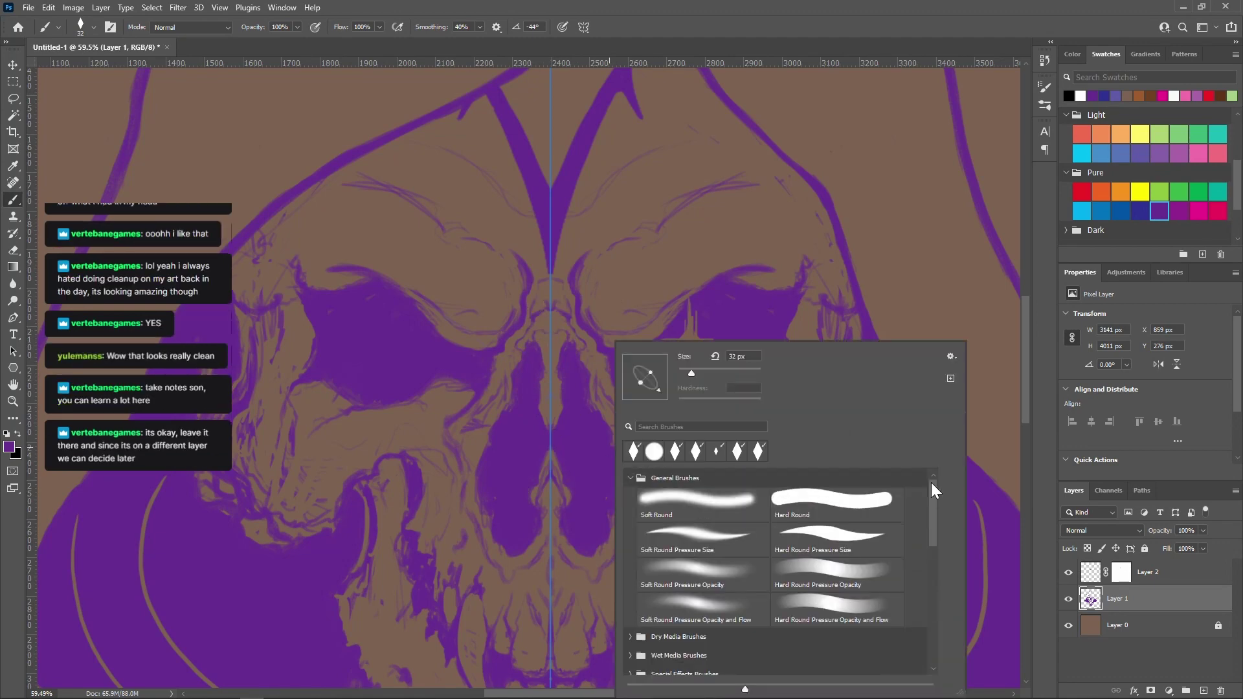
pyautogui.click(655, 450)
pyautogui.scroll(6, 553, 449)
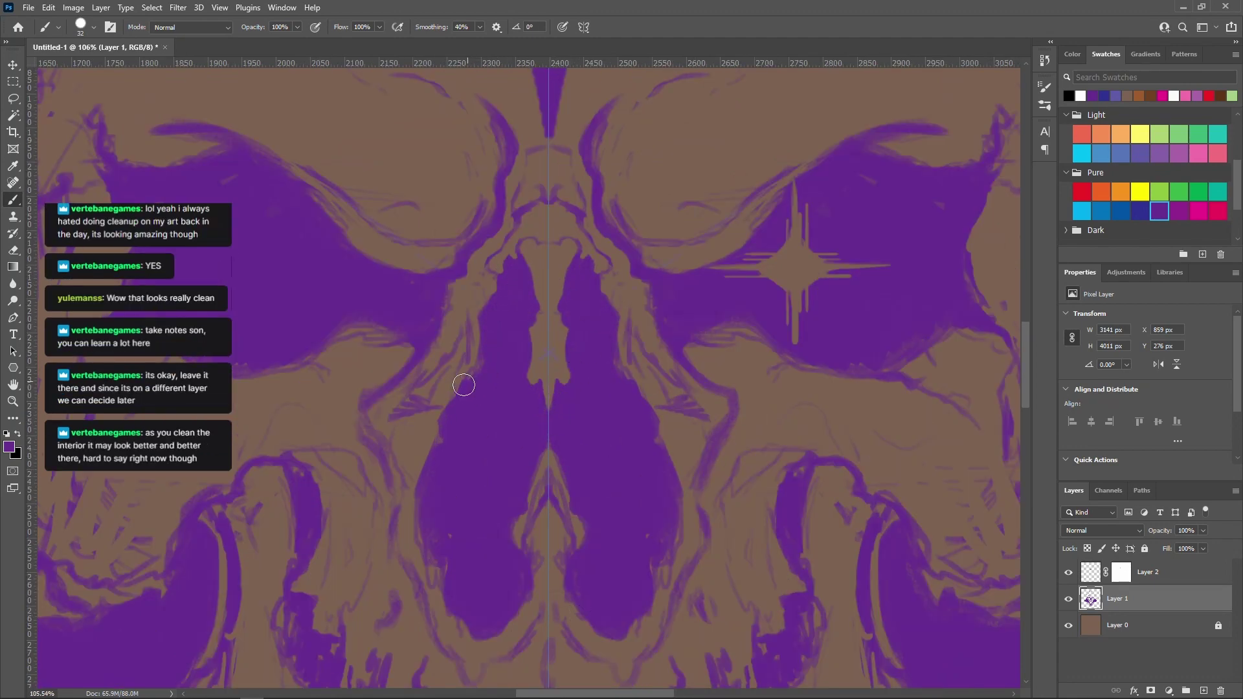
pyautogui.scroll(2, 659, 363)
# Set the round brush to 20 px with 0% smoothing and refine the lower nasal cavity with jagged edges and a cleaner central bone
pyautogui.rightClick(492, 284)
pyautogui.click(655, 450)
pyautogui.click(428, 330)
pyautogui.scroll(-3, 389, 421)
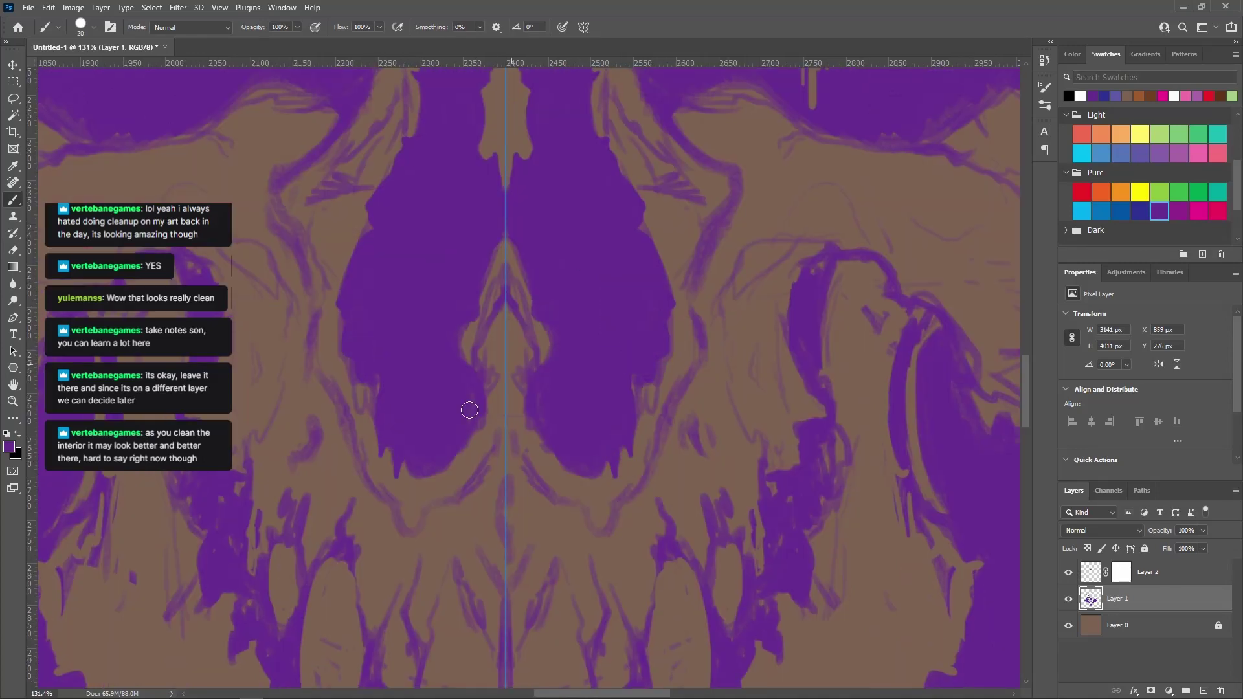
pyautogui.moveTo(565, 470); pyautogui.dragTo(569, 480)
pyautogui.scroll(-5, 616, 388)
pyautogui.scroll(4, 613, 388)
pyautogui.moveTo(454, 463); pyautogui.dragTo(451, 418)
pyautogui.scroll(-5, 537, 454)
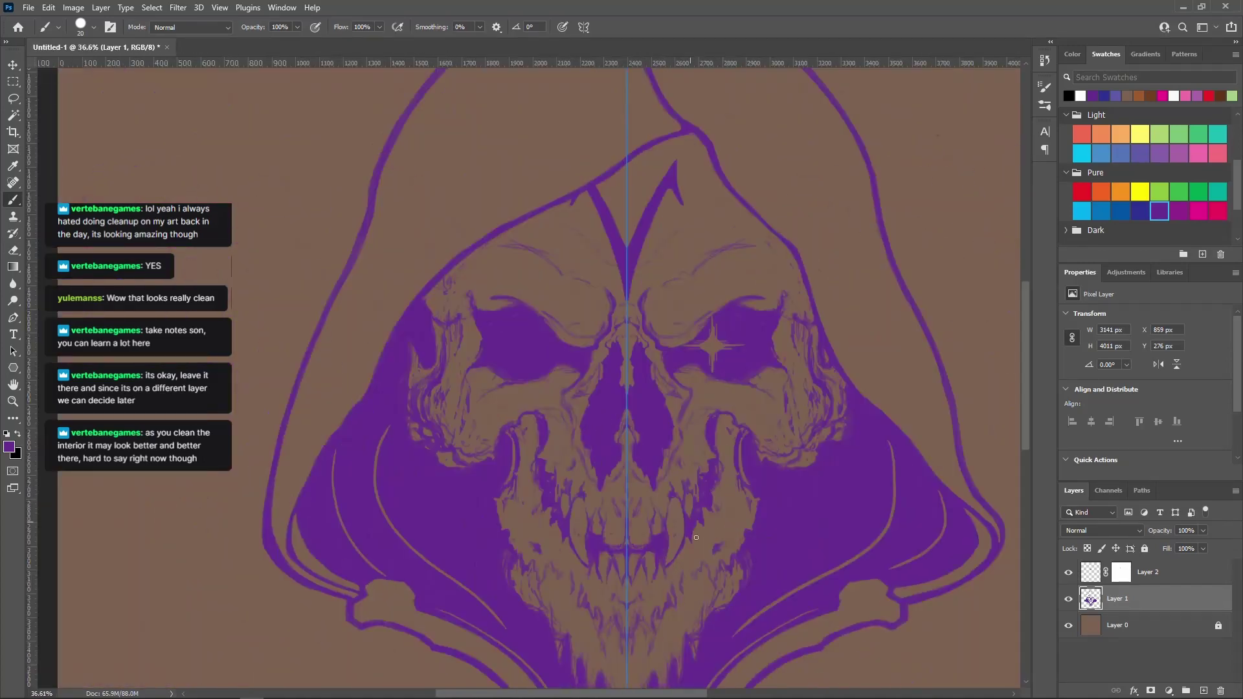
# Reshape the central bone in the lower nasal cavity into a clean pointed silhouette with bulging sides, using the 20 px brush
pyautogui.scroll(3, 511, 434)
pyautogui.scroll(3, 626, 473)
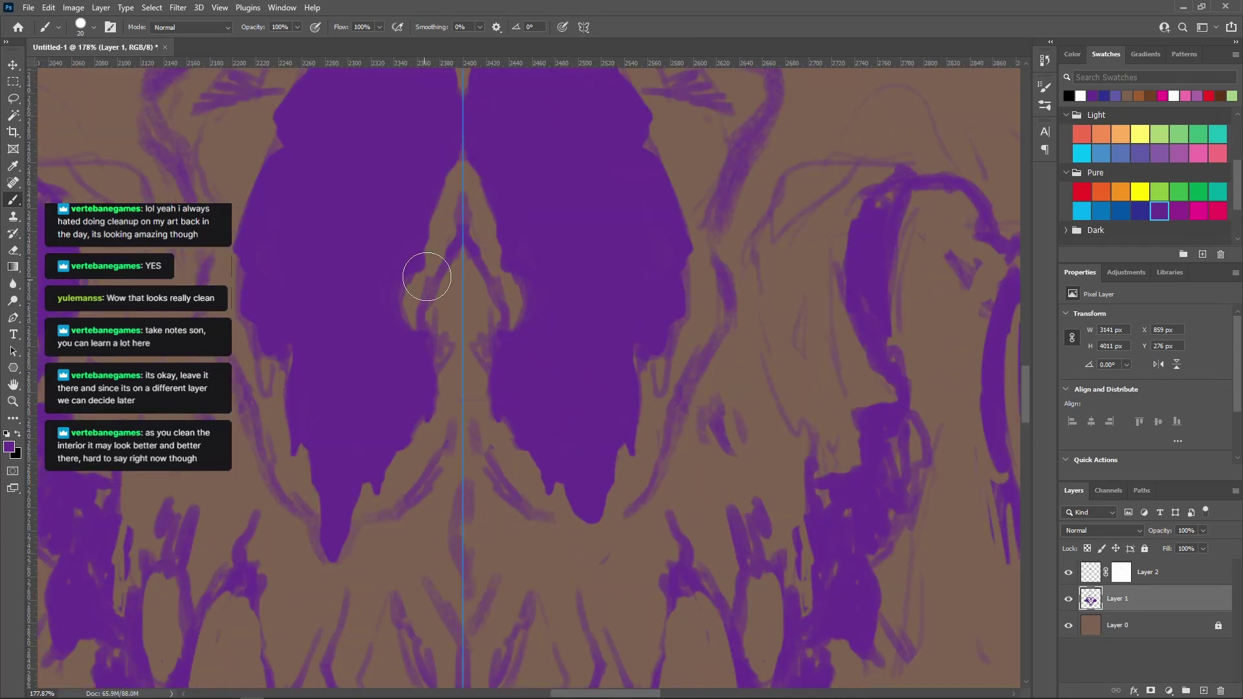
pyautogui.scroll(1, 585, 502)
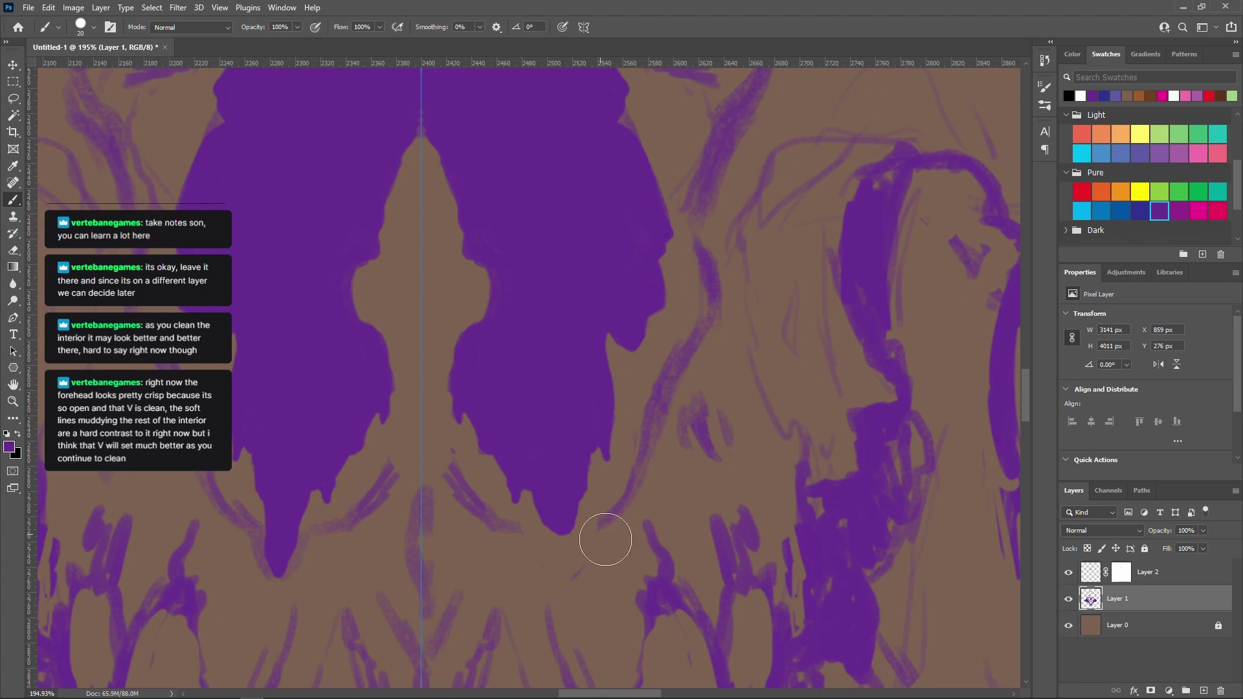
pyautogui.scroll(-5, 628, 581)
pyautogui.scroll(-3, 625, 511)
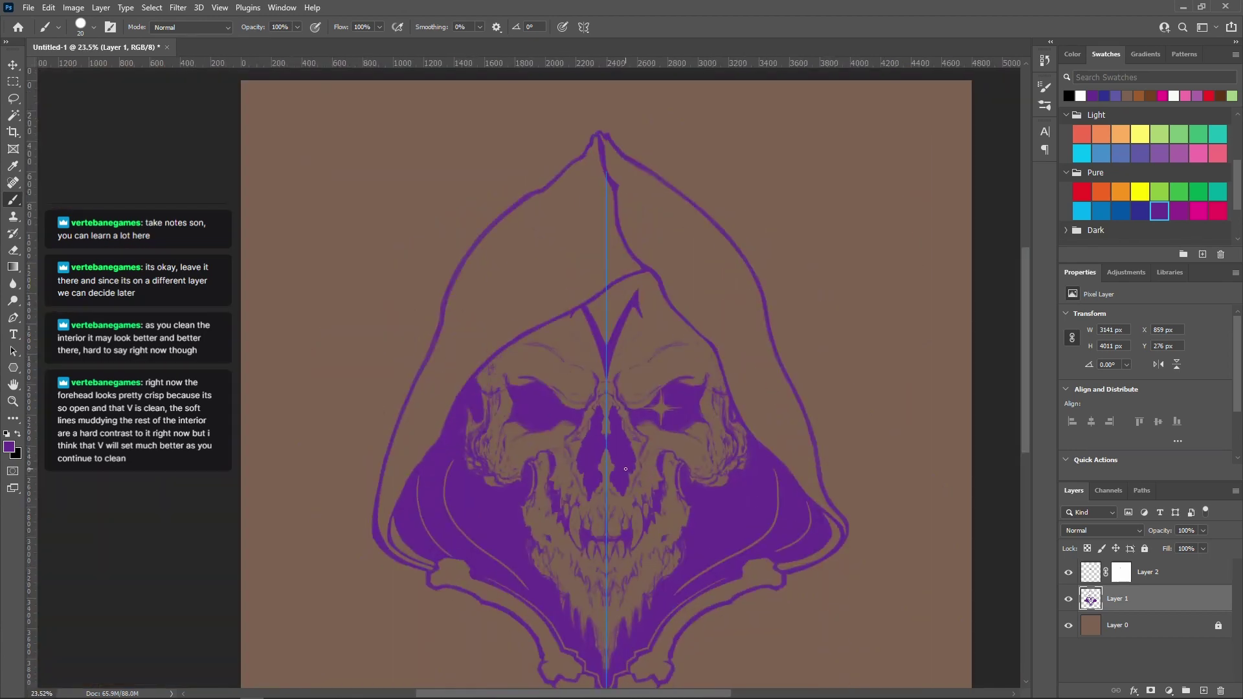
pyautogui.scroll(5, 626, 469)
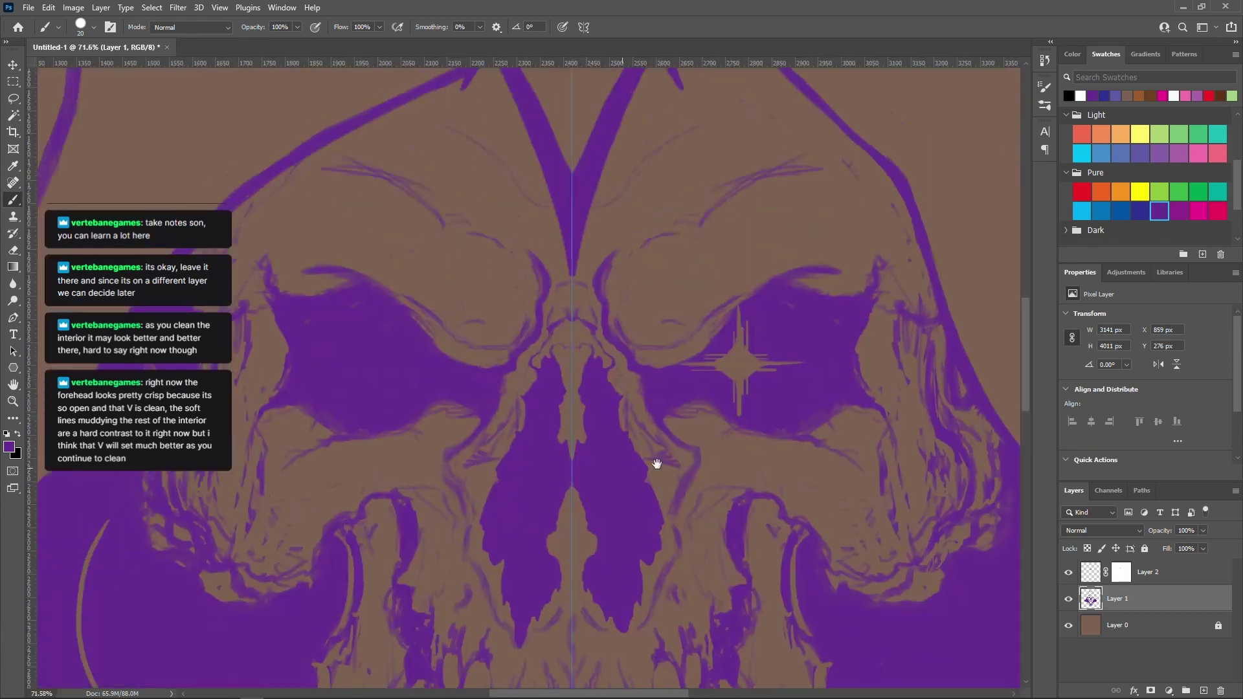
# Draw tapered crease lines on both sides of the nose bridge, adding accent lines and an arch across it with a 14 px brush
pyautogui.moveTo(616, 361)
pyautogui.mouseDown()
pyautogui.moveTo(617, 410)
pyautogui.moveTo(654, 460)
pyautogui.mouseUp()
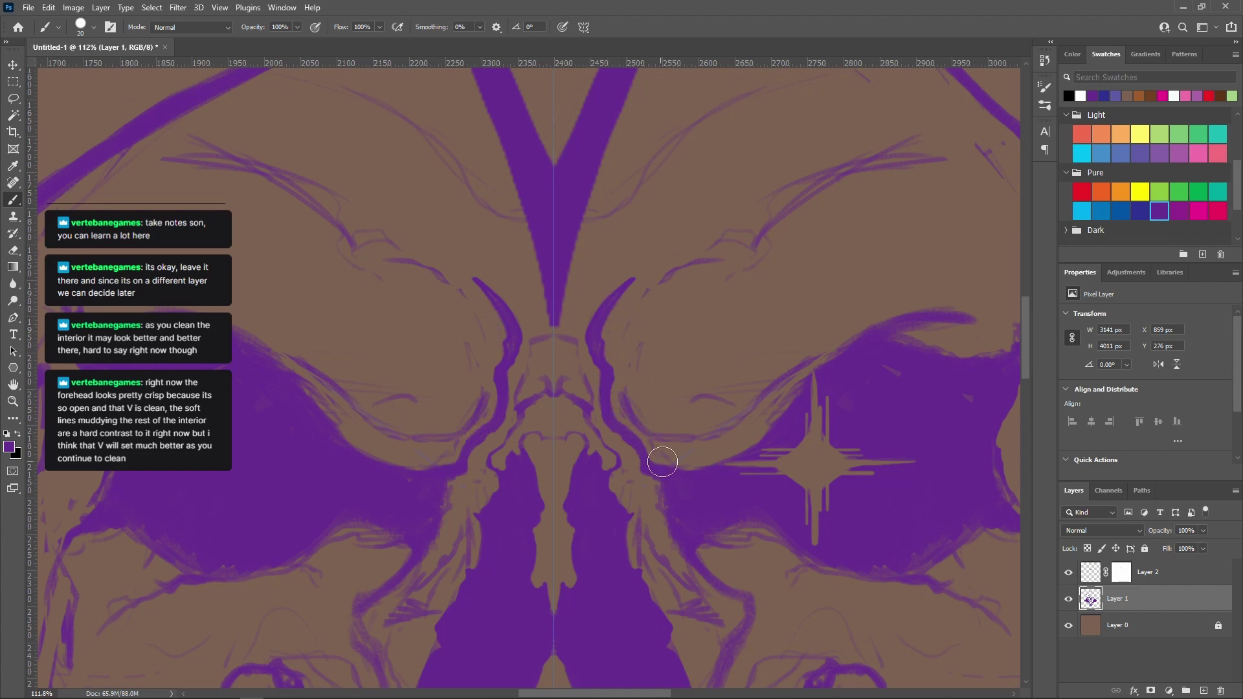
pyautogui.scroll(-1, 635, 384)
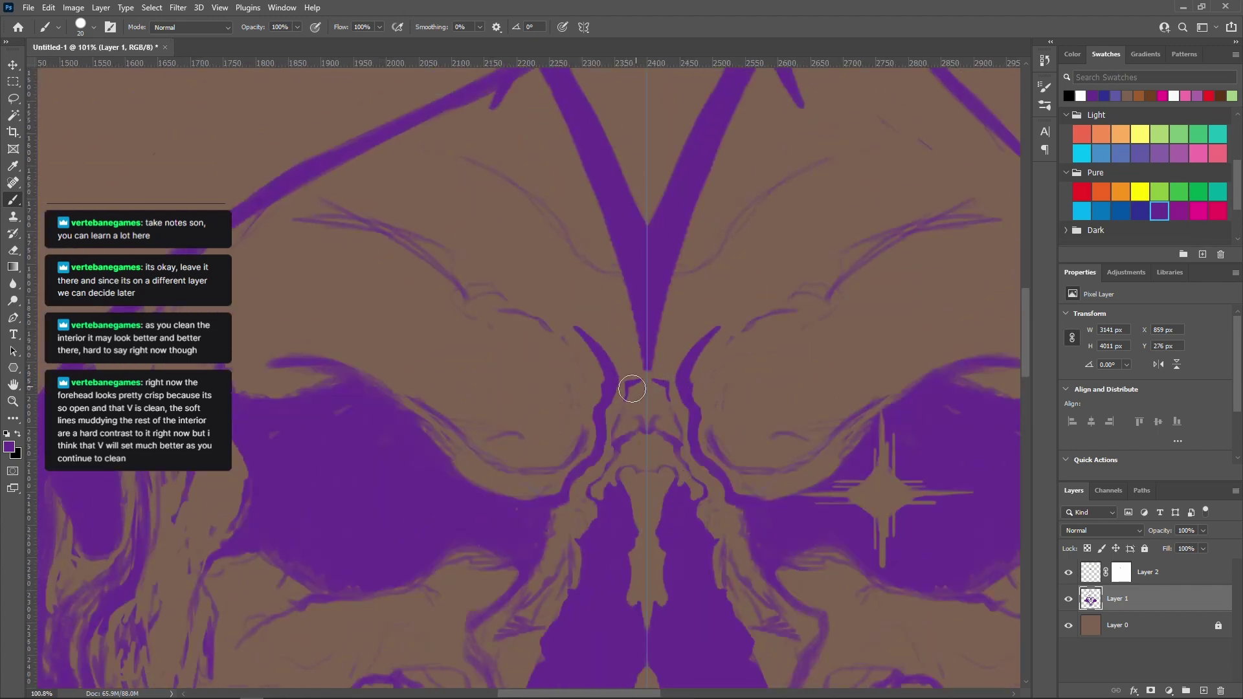
pyautogui.scroll(3, 664, 444)
pyautogui.press('[')
pyautogui.moveTo(566, 381)
pyautogui.mouseDown()
pyautogui.moveTo(578, 443)
pyautogui.moveTo(623, 419)
pyautogui.moveTo(575, 444)
pyautogui.moveTo(565, 474)
pyautogui.mouseUp()
pyautogui.moveTo(693, 408); pyautogui.dragTo(608, 325)
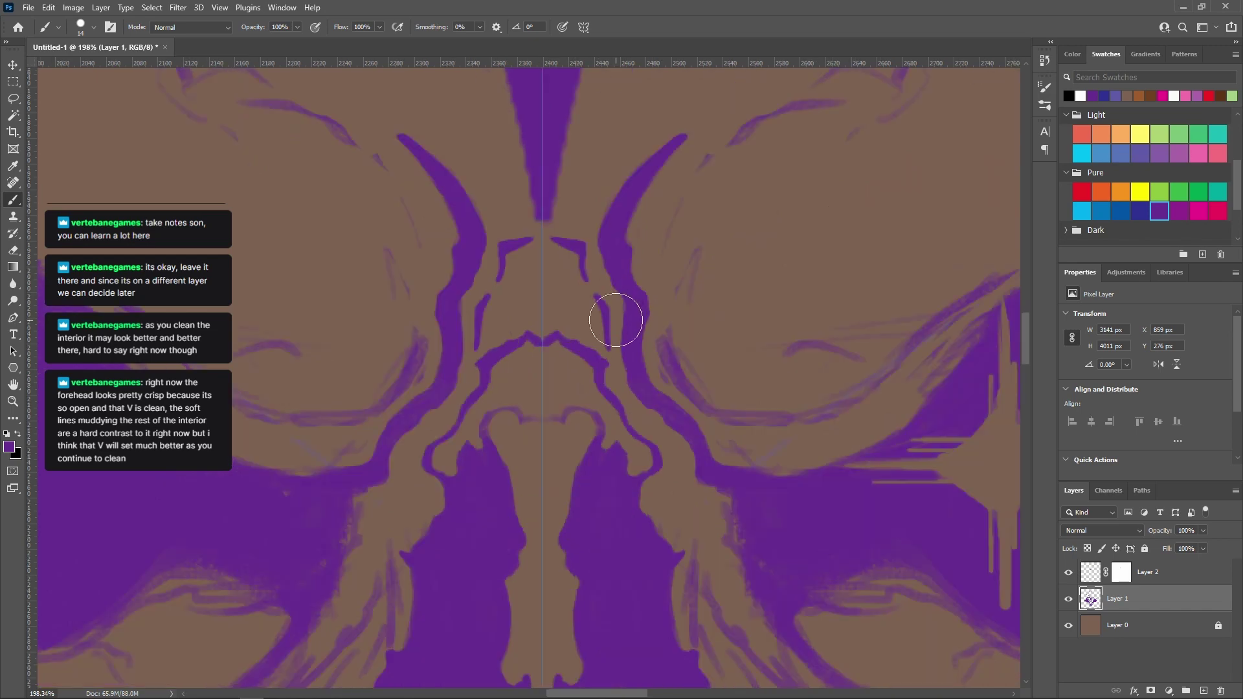
# Cut slashes into the upper ends of the creases and ink the inner brow bulge contours symmetrically with 14% smoothing
pyautogui.moveTo(678, 142); pyautogui.dragTo(741, 307)
pyautogui.scroll(-5, 731, 323)
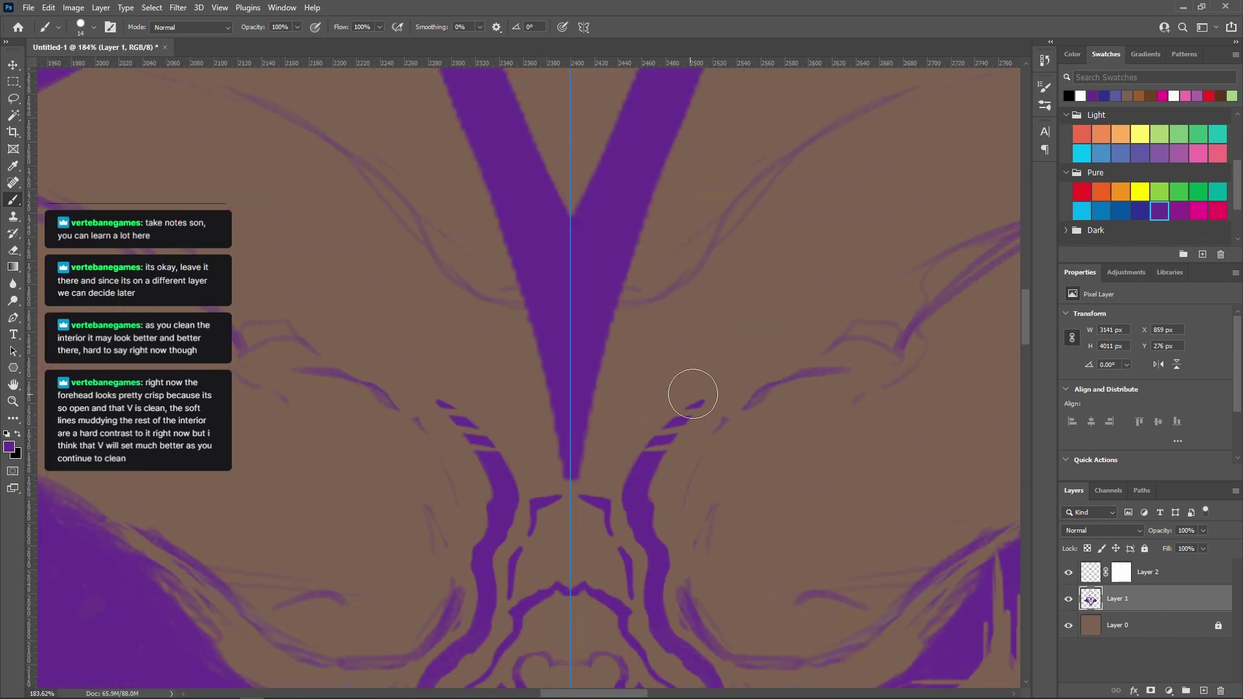
pyautogui.scroll(3, 660, 408)
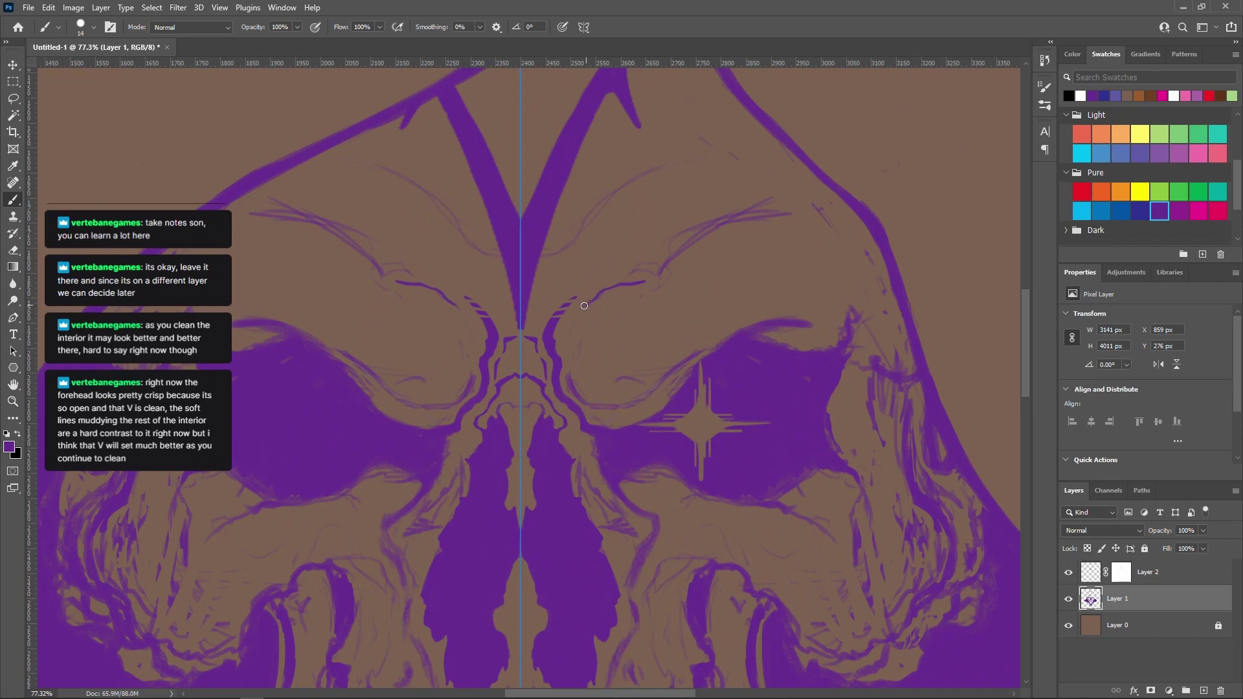
pyautogui.scroll(2, 574, 351)
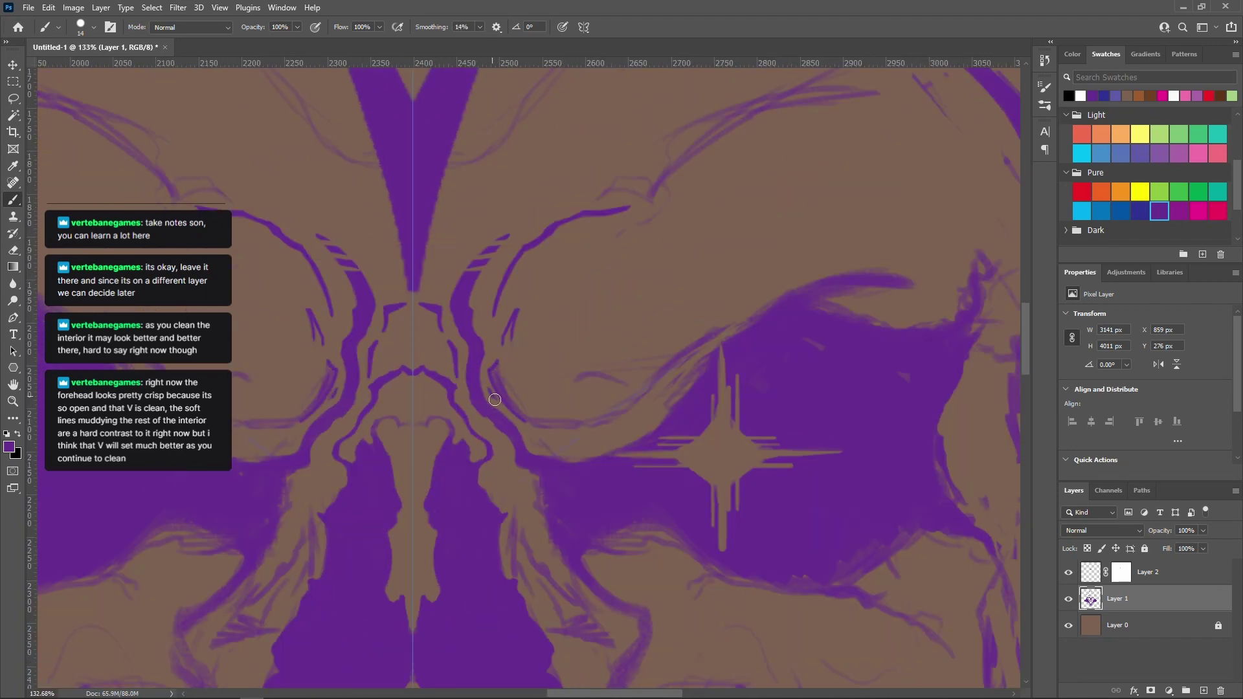
pyautogui.scroll(-2, 710, 475)
pyautogui.hscroll(-2, 712, 372)
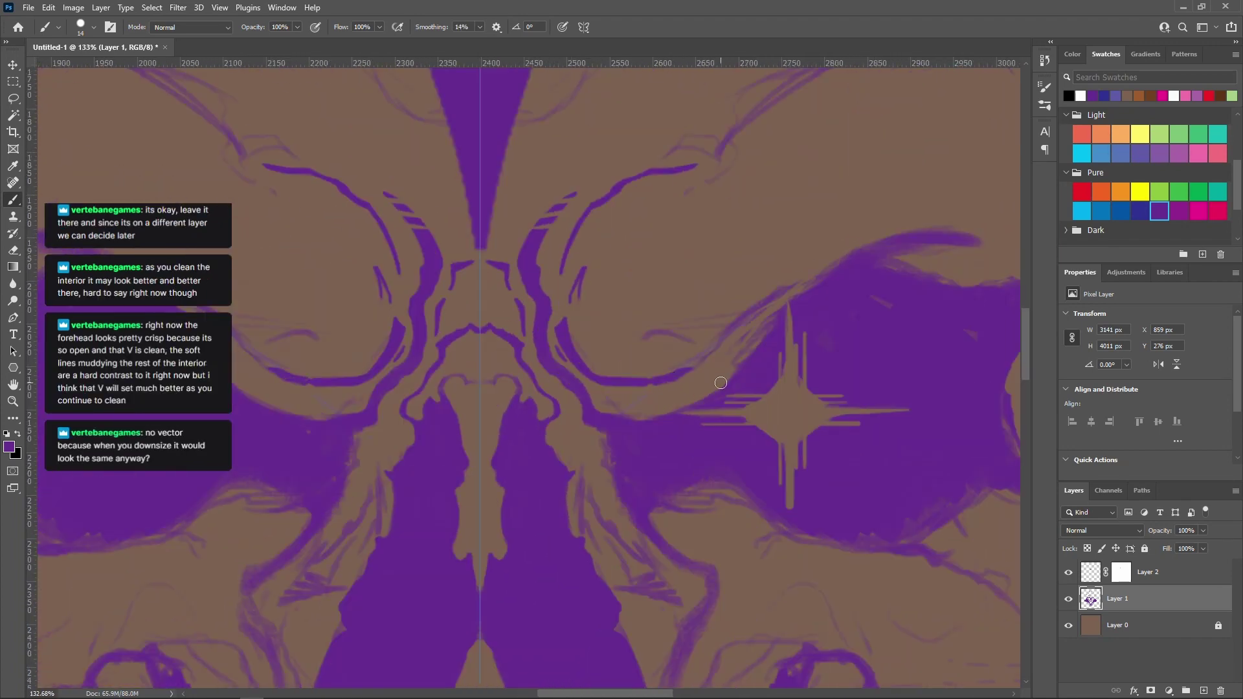
pyautogui.moveTo(701, 362); pyautogui.dragTo(723, 345)
pyautogui.scroll(2, 751, 330)
pyautogui.moveTo(564, 352); pyautogui.dragTo(641, 353)
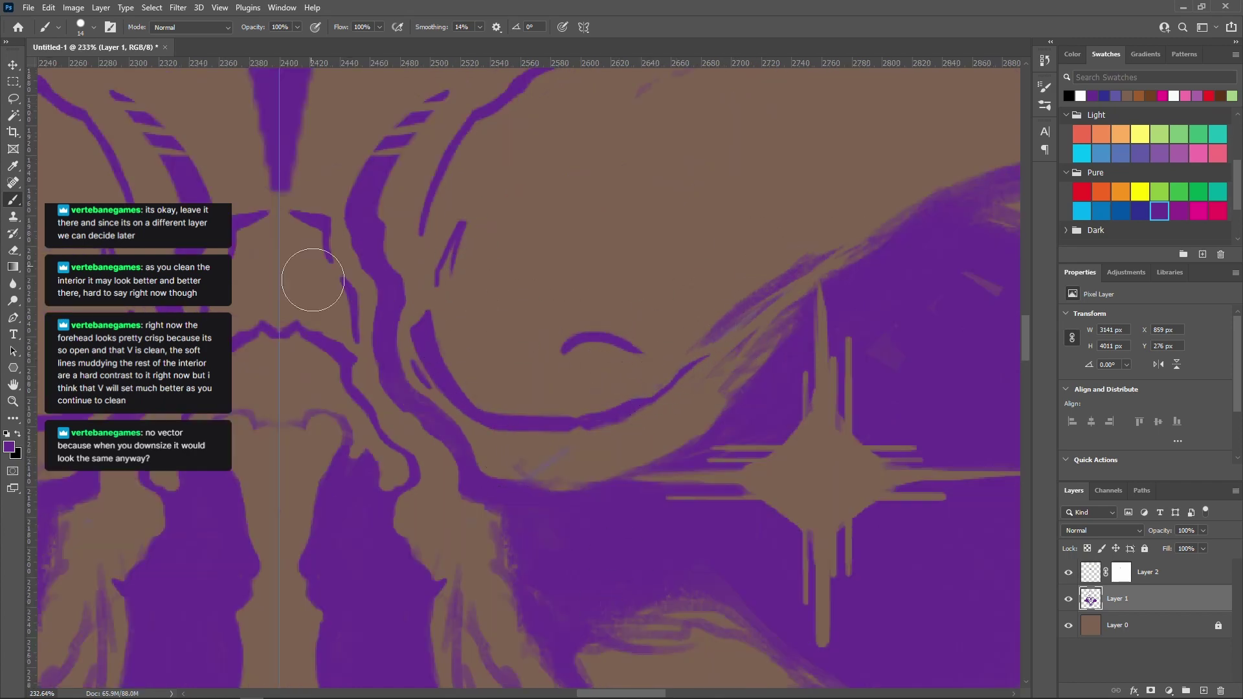
# Sharpen the inner upper edges of the eye sockets with hatch strokes and outline the scalloped top of the nasal bone
pyautogui.scroll(-6, 737, 596)
pyautogui.scroll(-6, 737, 597)
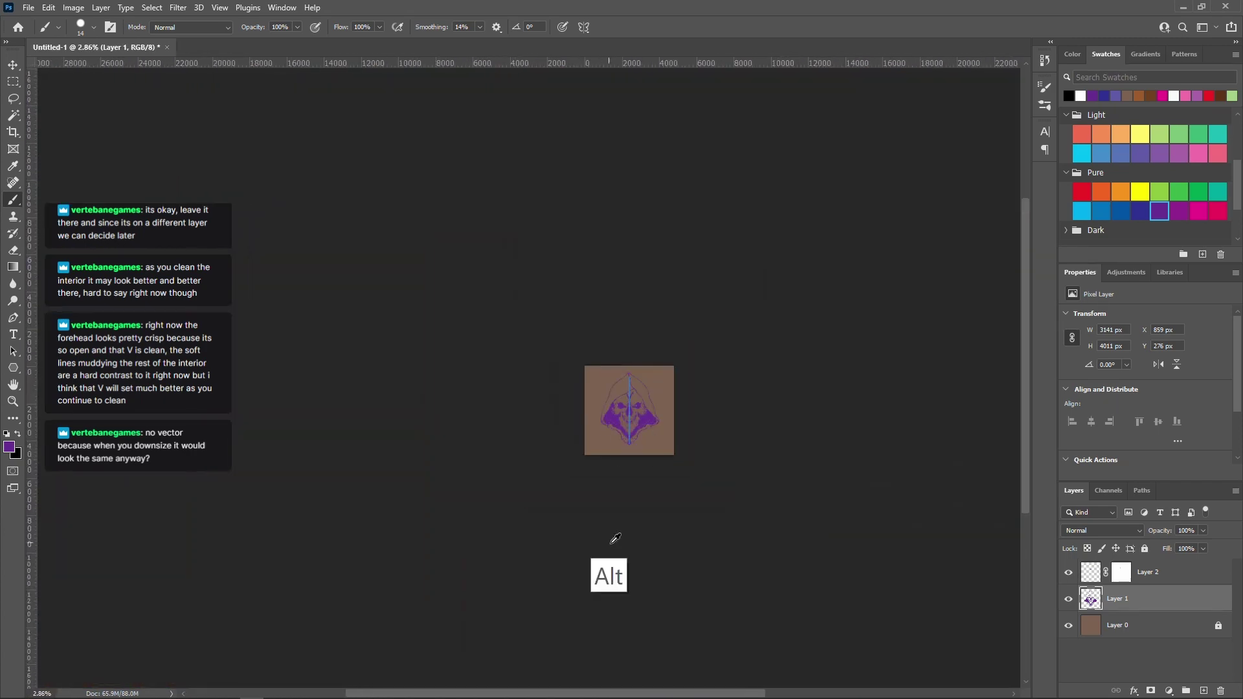
pyautogui.scroll(5, 616, 535)
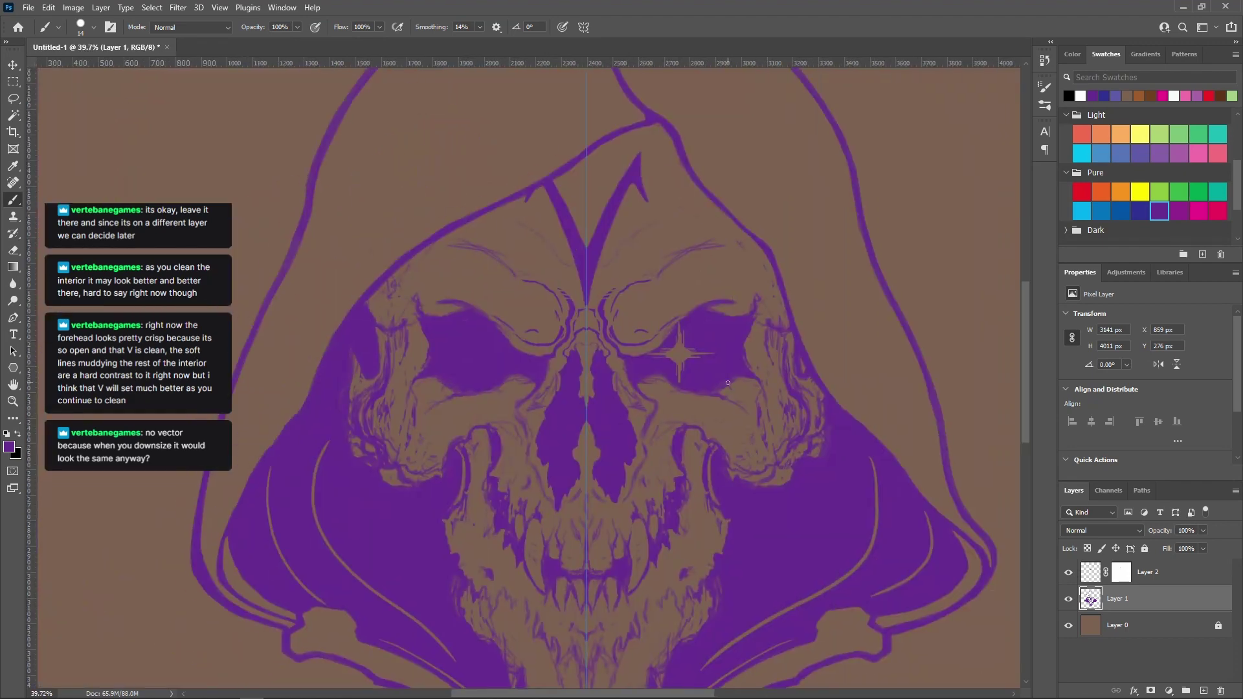
pyautogui.scroll(4, 728, 383)
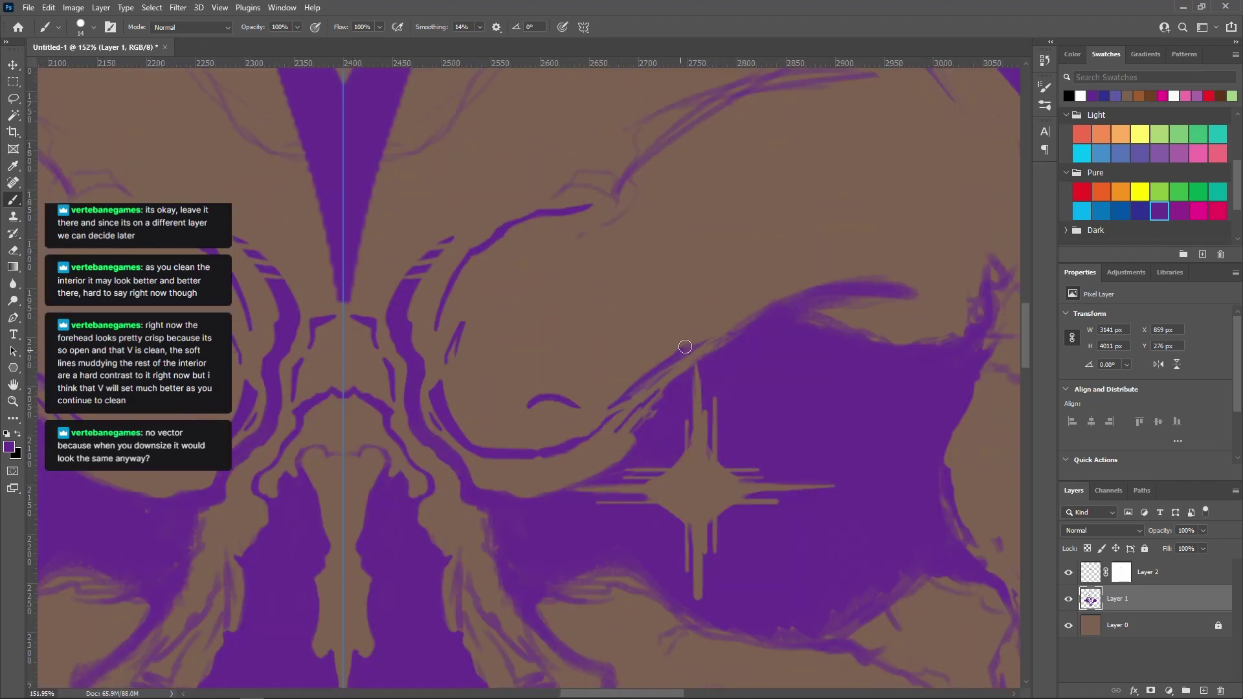
pyautogui.moveTo(631, 391); pyautogui.dragTo(712, 338)
pyautogui.scroll(2, 695, 299)
pyautogui.press('F5')
pyautogui.press('F5')
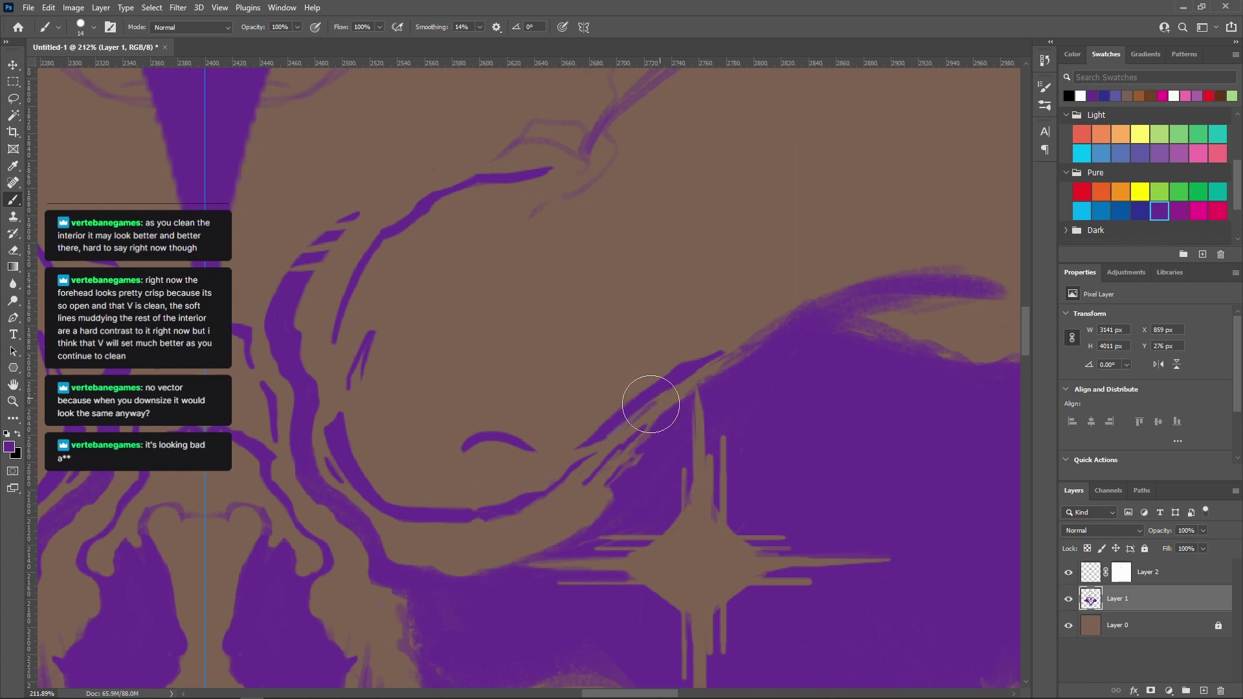
pyautogui.scroll(-1, 684, 416)
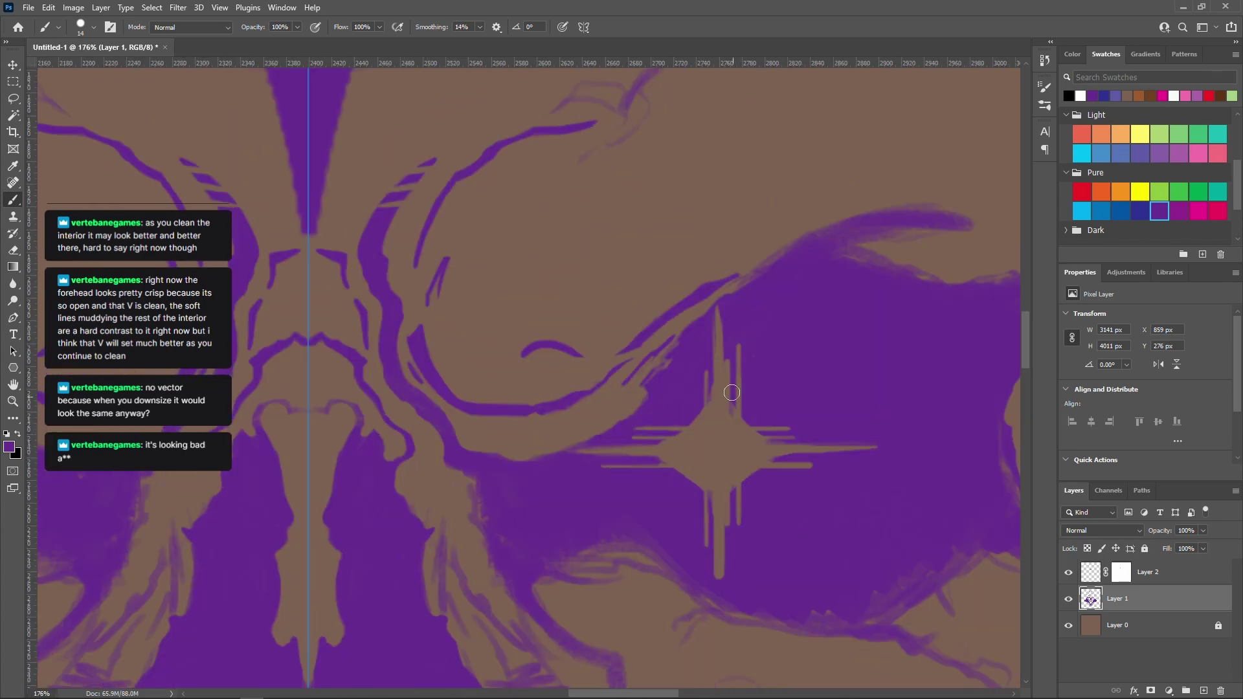
pyautogui.scroll(1, 468, 472)
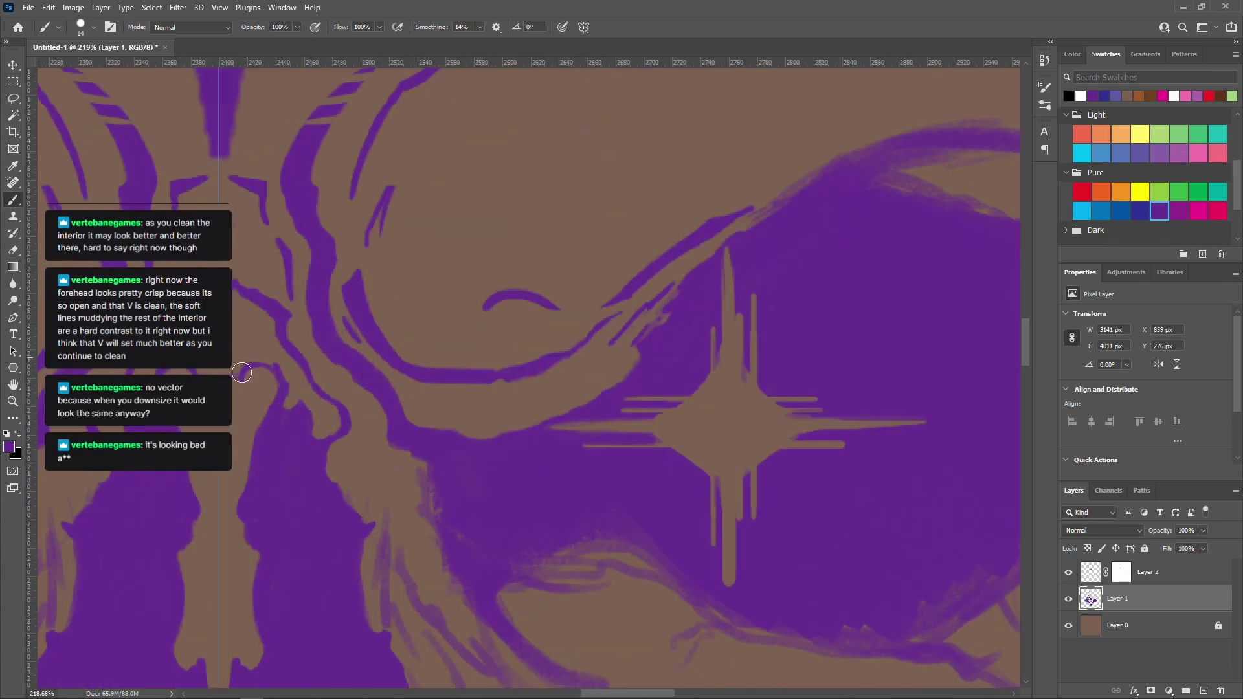
pyautogui.scroll(-3, 275, 598)
pyautogui.scroll(3, 765, 289)
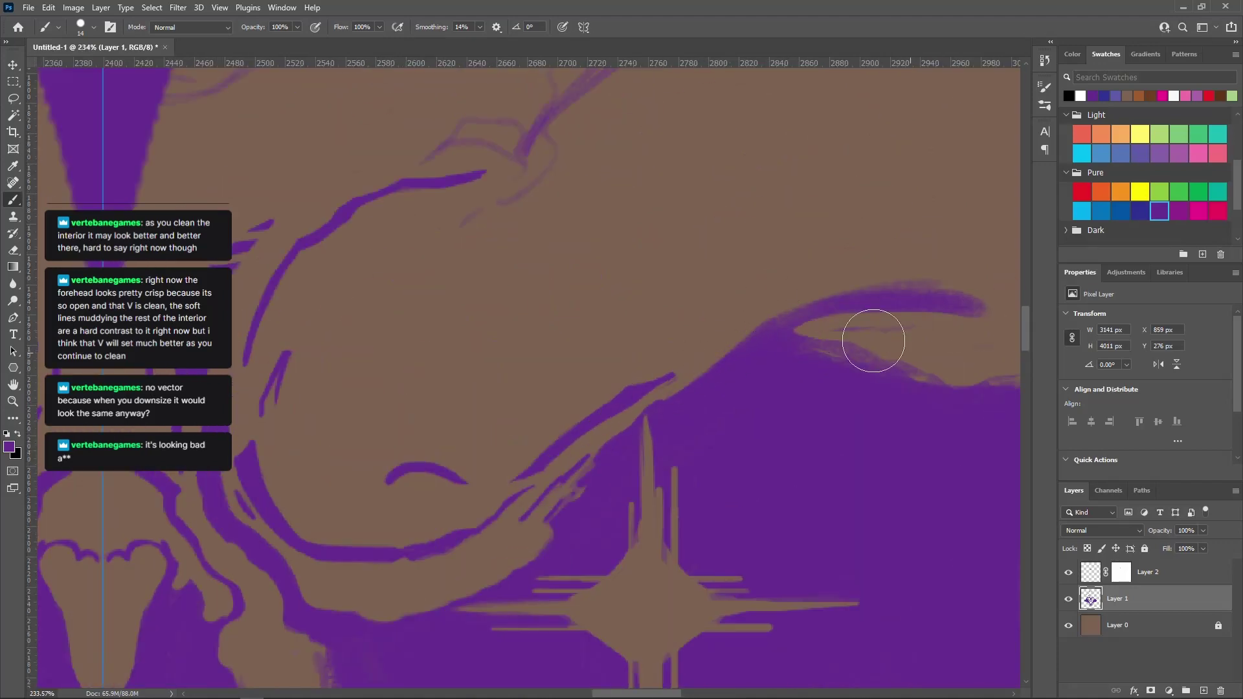
# Clean the outer upper rims of the eye sockets, with a tapered brow stroke and a hooked line at each outer corner
pyautogui.scroll(-1, 826, 394)
pyautogui.moveTo(997, 395); pyautogui.dragTo(688, 350)
pyautogui.press(']')
pyautogui.press(']')
pyautogui.press(']')
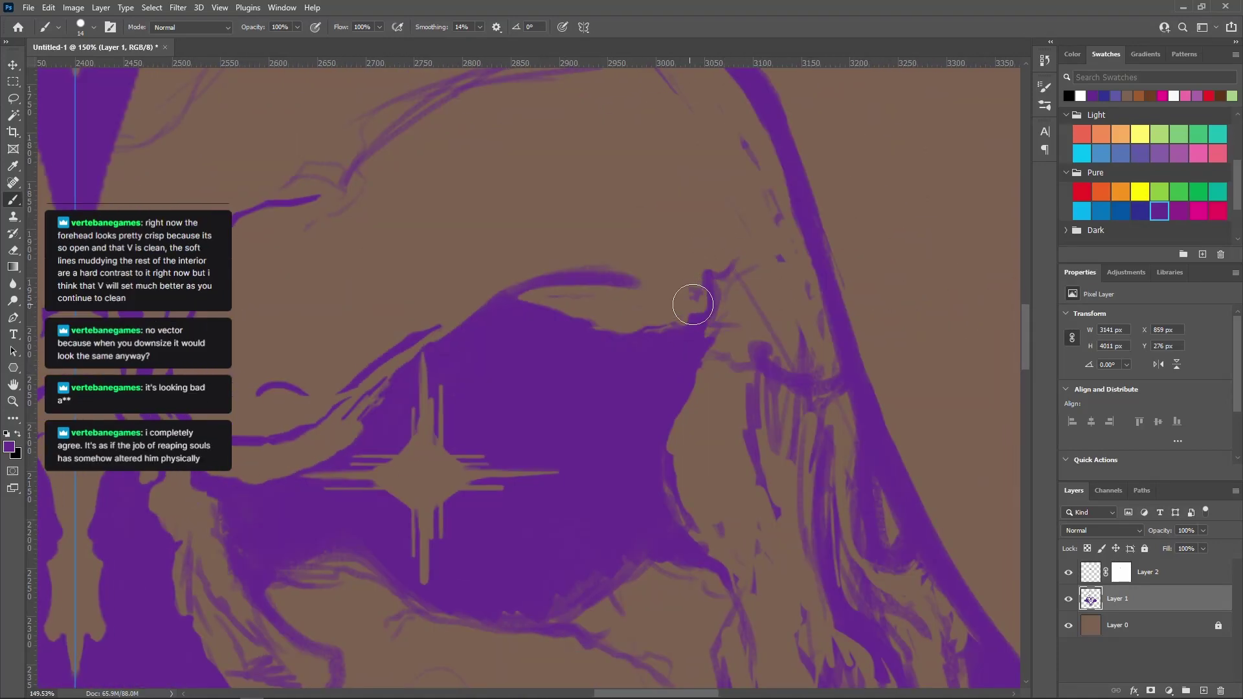
pyautogui.scroll(-4, 722, 286)
pyautogui.scroll(5, 734, 378)
pyautogui.scroll(3, 650, 278)
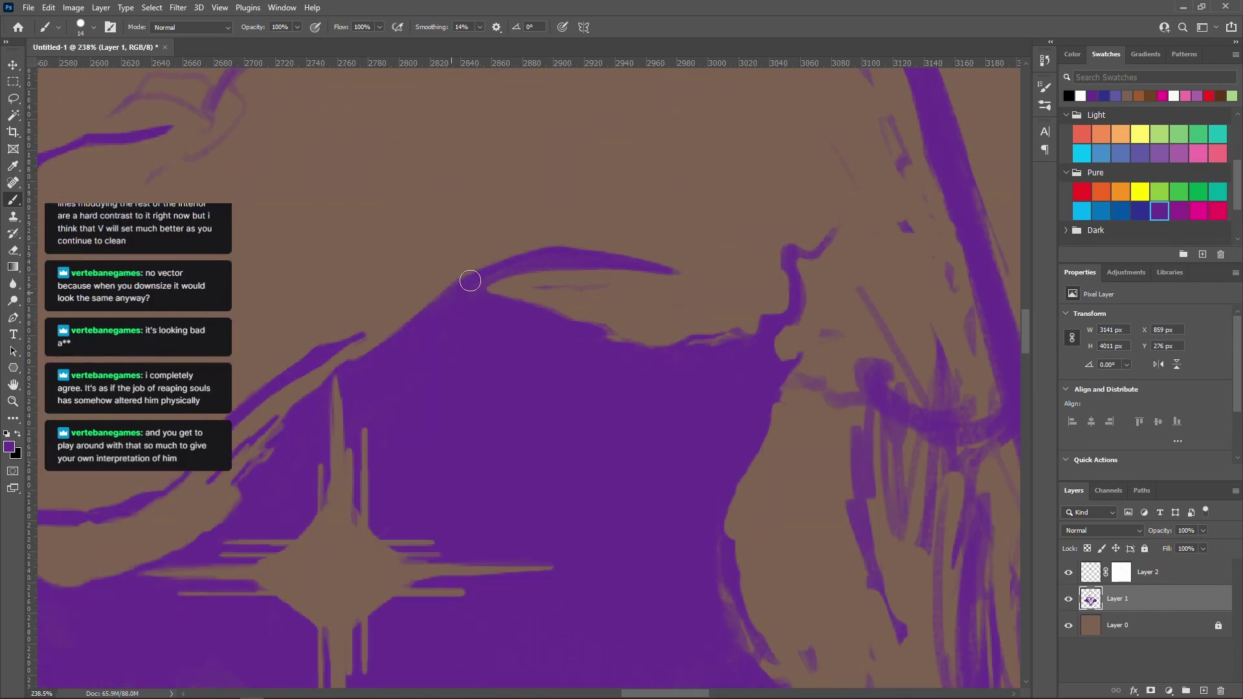
# Cut slashes into the tapered brow strokes above the eye sockets and tidy the forehead wrinkle lines
pyautogui.scroll(-4, 654, 447)
pyautogui.scroll(3, 641, 379)
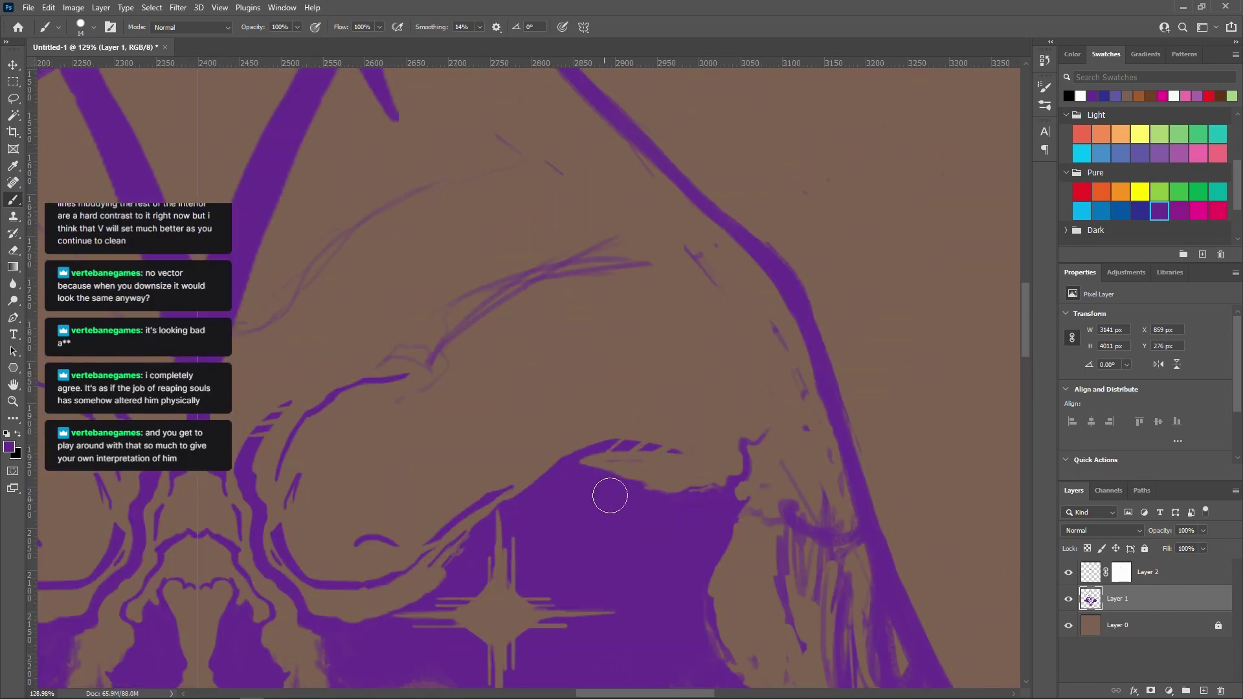
pyautogui.scroll(-5, 712, 343)
pyautogui.scroll(4, 724, 391)
pyautogui.rightClick(793, 605)
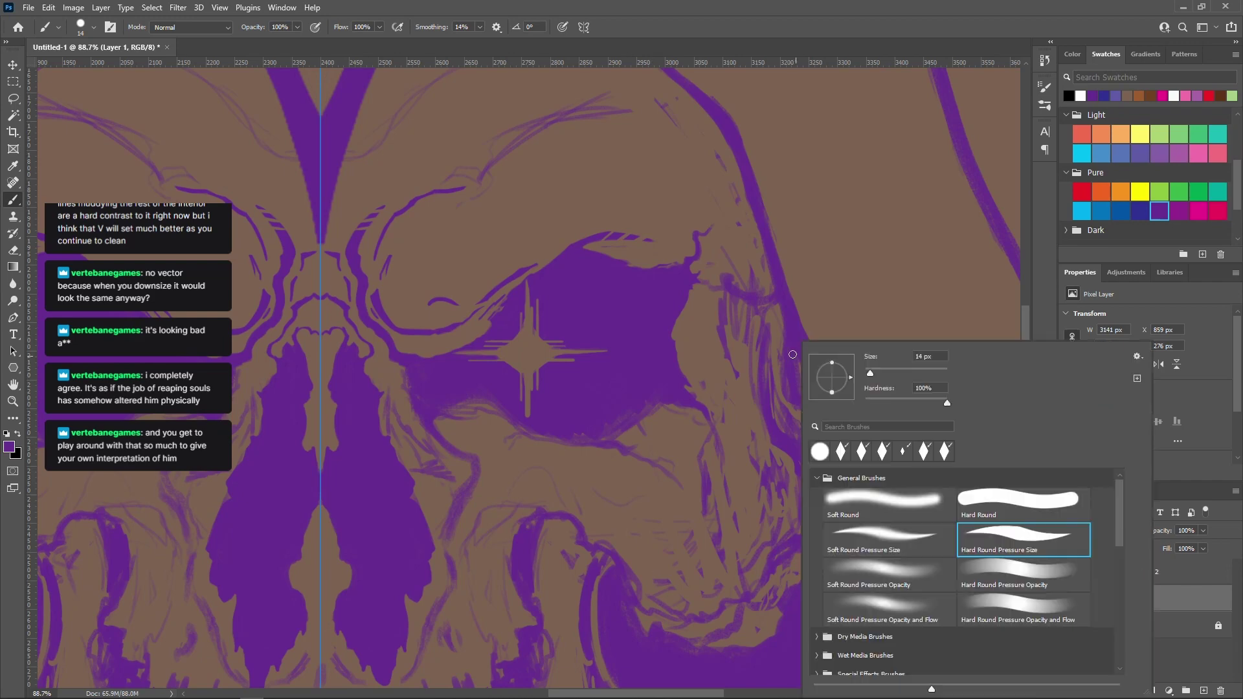
pyautogui.press('Escape')
pyautogui.scroll(-4, 787, 608)
pyautogui.scroll(3, 673, 527)
pyautogui.scroll(2, 723, 195)
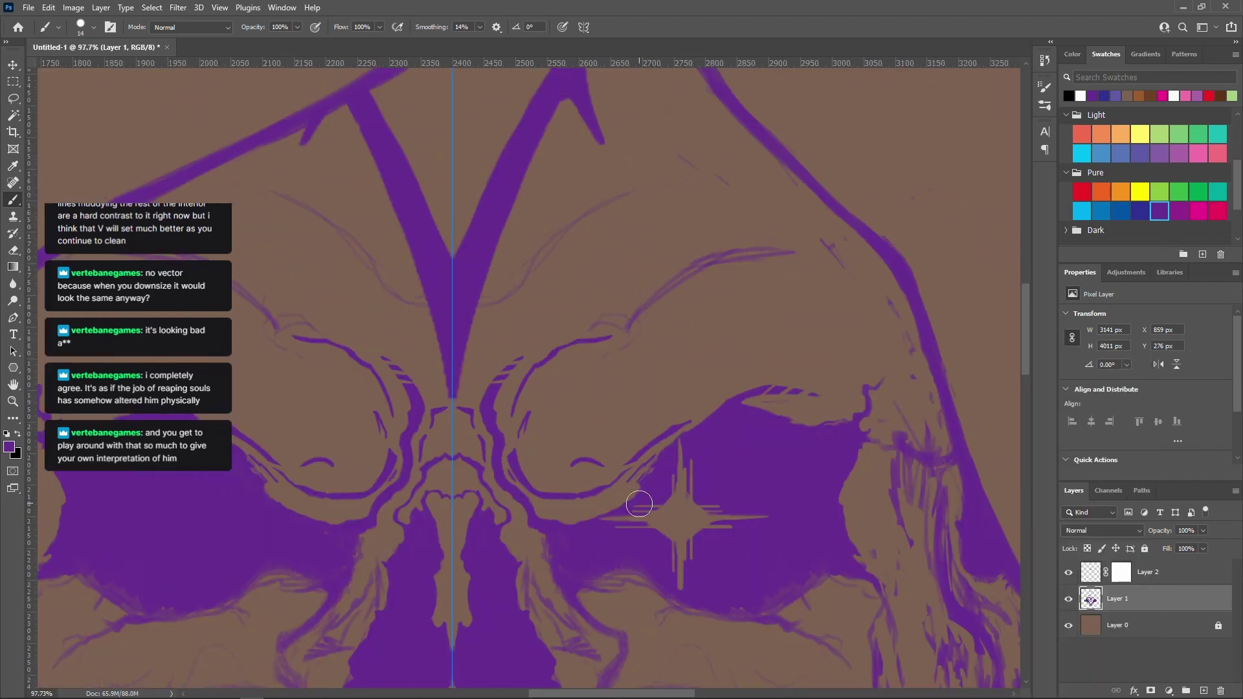
# Clean up the jagged outer edges of the lower jaw with an enlarged brush
pyautogui.scroll(-5, 622, 323)
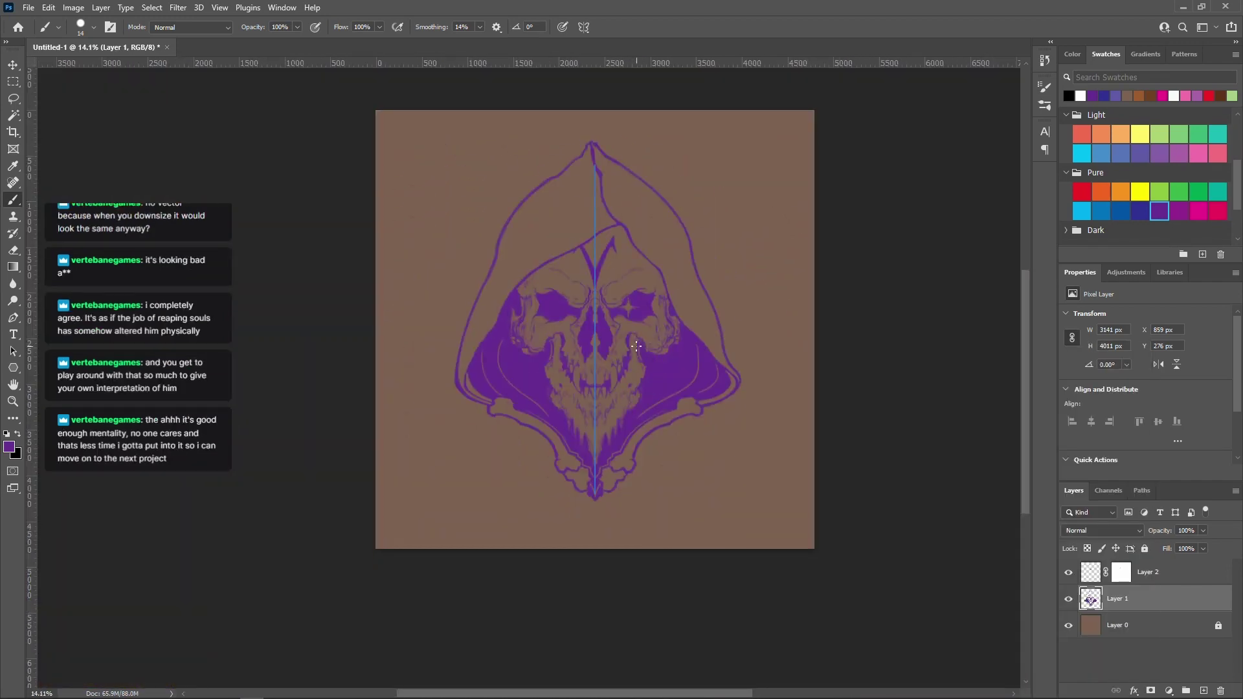
pyautogui.scroll(3, 637, 346)
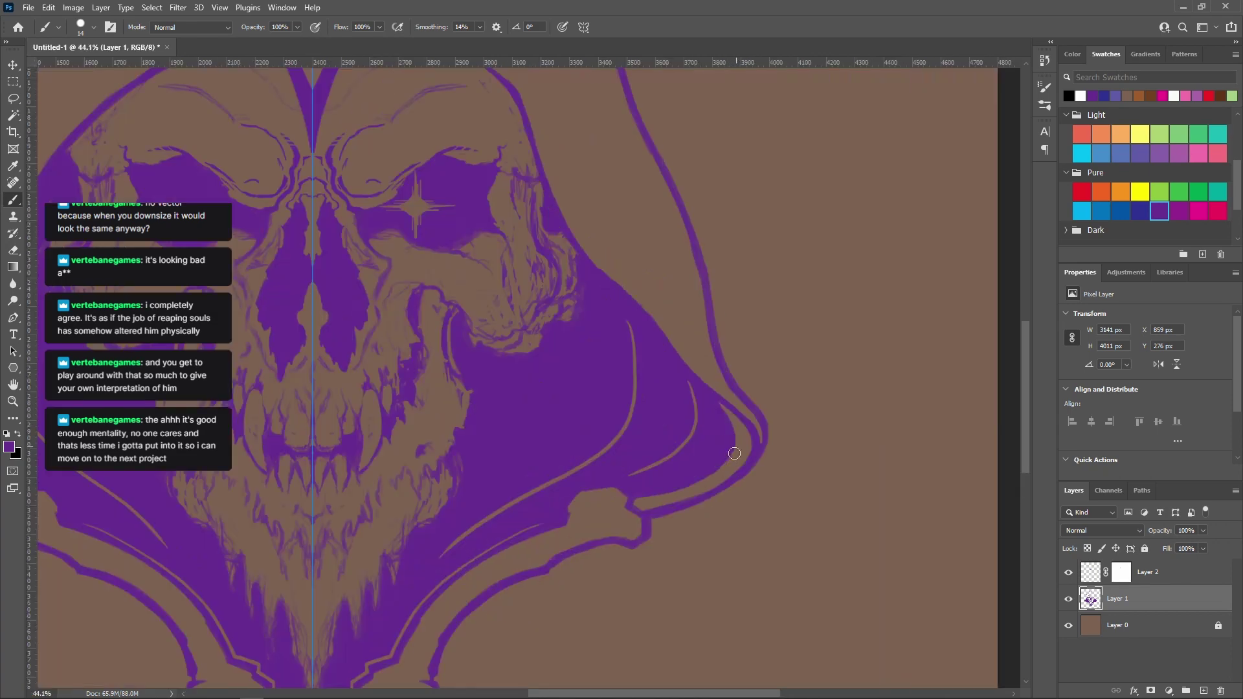
pyautogui.scroll(2, 735, 453)
pyautogui.scroll(-4, 545, 583)
pyautogui.scroll(4, 392, 542)
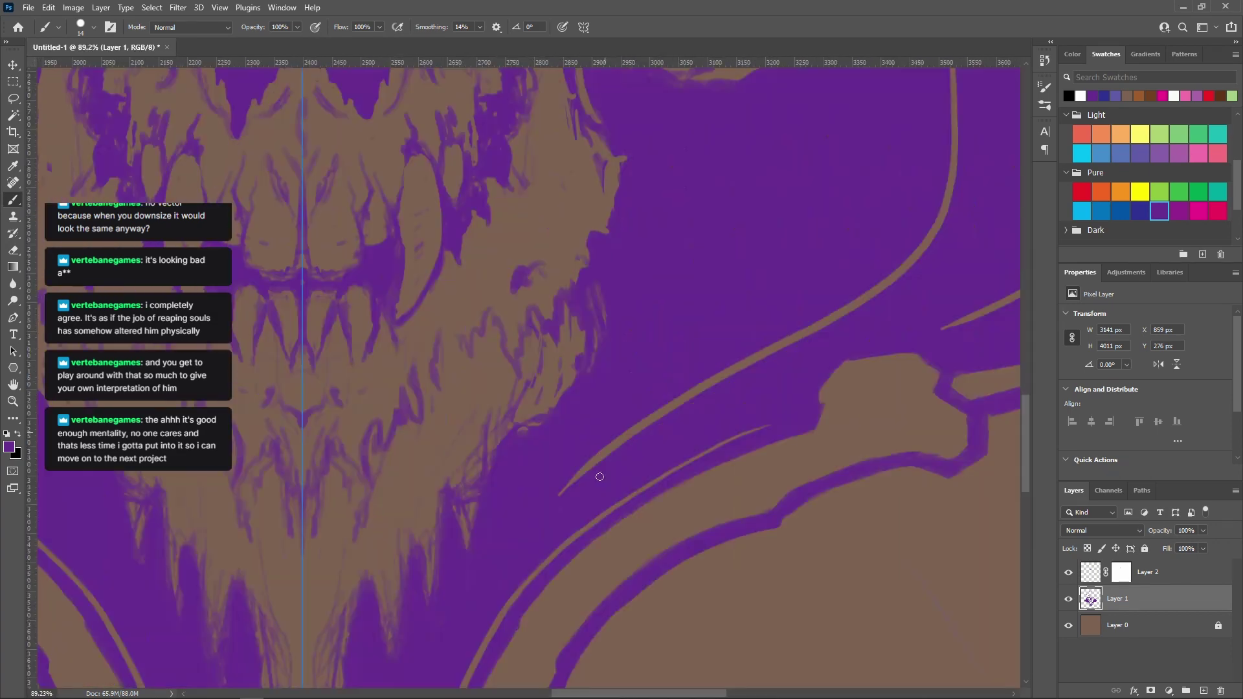
pyautogui.keyDown('alt'); pyautogui.rightClick(584, 301); pyautogui.keyUp('alt')
pyautogui.moveTo(632, 378); pyautogui.dragTo(899, 316)
pyautogui.moveTo(744, 390); pyautogui.dragTo(731, 489)
pyautogui.moveTo(754, 390); pyautogui.dragTo(744, 445)
pyautogui.moveTo(777, 355); pyautogui.dragTo(795, 392)
# Define the jagged dark gaps between the fangs and the jaw bones symmetrically with the brush at 37 px
pyautogui.rightClick(836, 336)
pyautogui.click(797, 358)
pyautogui.moveTo(904, 141); pyautogui.dragTo(799, 314)
pyautogui.moveTo(678, 283); pyautogui.dragTo(674, 295)
pyautogui.moveTo(677, 236); pyautogui.dragTo(685, 183)
pyautogui.moveTo(585, 400); pyautogui.dragTo(554, 461)
pyautogui.moveTo(322, 372); pyautogui.dragTo(343, 437)
pyautogui.moveTo(311, 353); pyautogui.dragTo(301, 388)
pyautogui.moveTo(281, 320); pyautogui.dragTo(277, 338)
pyautogui.moveTo(255, 295); pyautogui.dragTo(251, 308)
pyautogui.scroll(3, 641, 364)
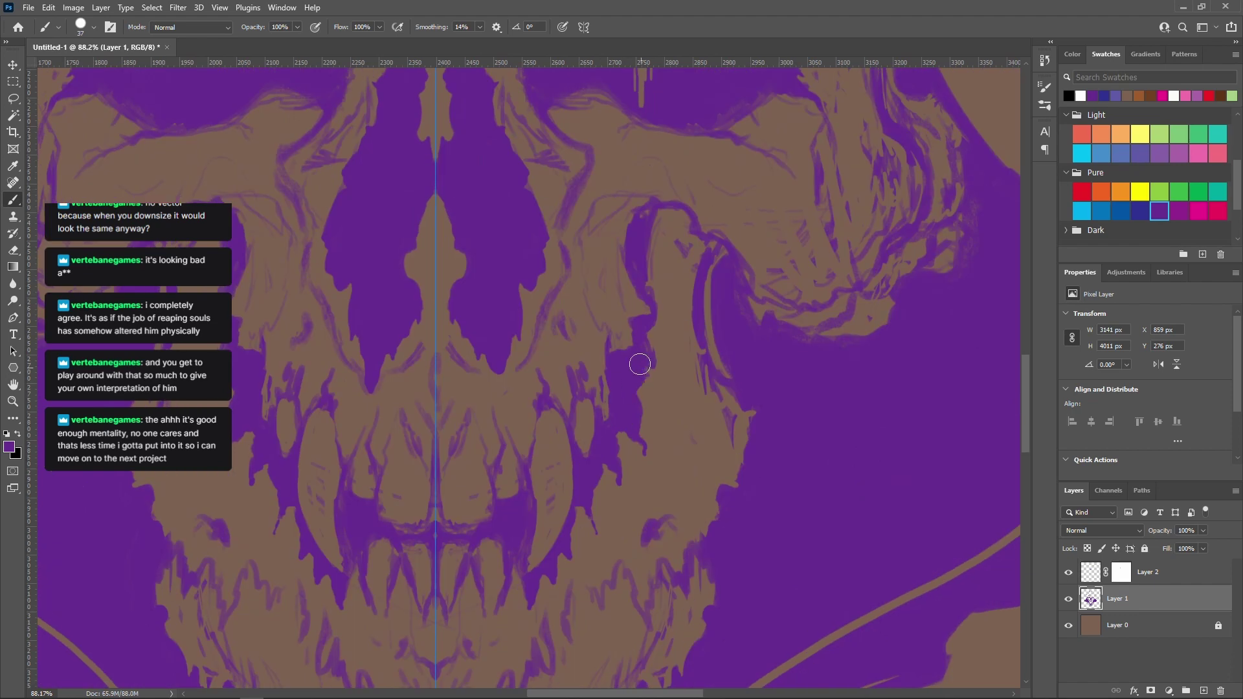
# Smooth the arched top of the jaw bone below the cheekbone and add a thin inner contour line with a 14 px brush
pyautogui.keyDown('alt'); pyautogui.scroll(3, 675, 421); pyautogui.keyUp('alt')
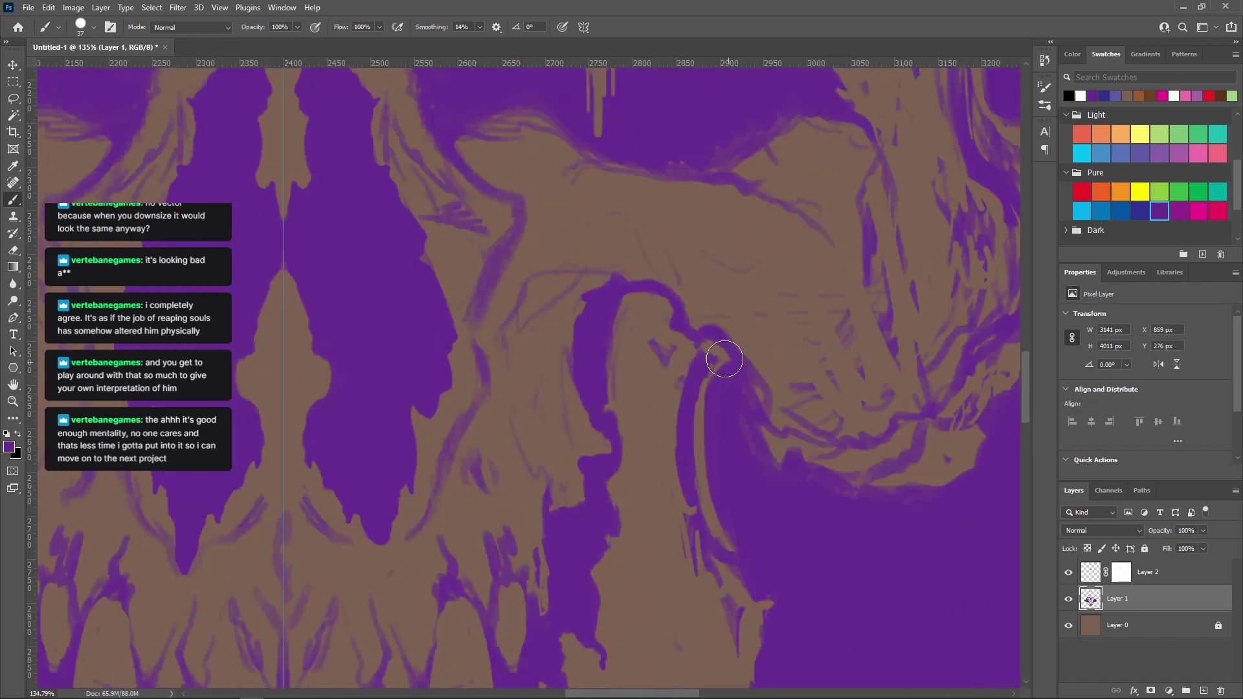
pyautogui.moveTo(630, 303); pyautogui.dragTo(628, 435)
pyautogui.rightClick(627, 270)
pyautogui.click(716, 330)
pyautogui.moveTo(632, 309); pyautogui.dragTo(645, 302)
pyautogui.moveTo(631, 316); pyautogui.dragTo(651, 305)
pyautogui.keyDown('alt'); pyautogui.scroll(1, 727, 478); pyautogui.keyUp('alt')
pyautogui.moveTo(639, 248); pyautogui.dragTo(632, 263)
pyautogui.moveTo(658, 295); pyautogui.dragTo(672, 314)
pyautogui.keyDown('alt'); pyautogui.scroll(-12, 727, 318); pyautogui.keyUp('alt')
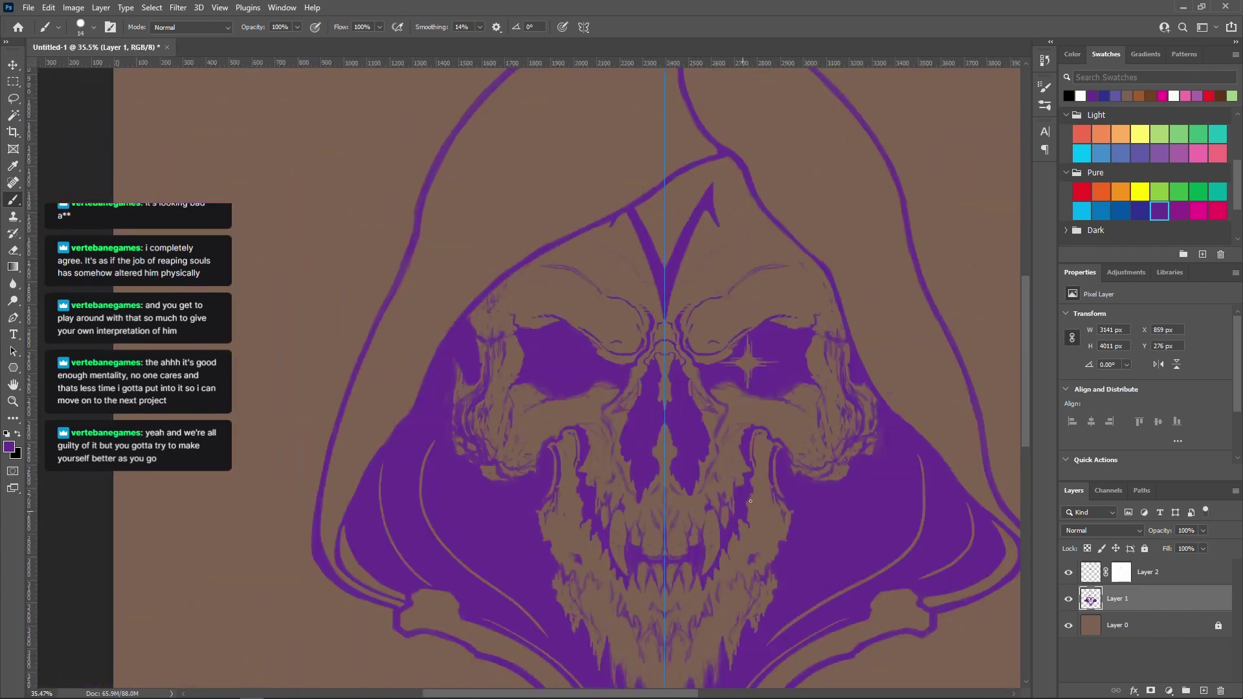
# Refine the outer edge of the jaw bone below its arch with thin, tapered contour lines
pyautogui.keyDown('alt'); pyautogui.scroll(10, 724, 335); pyautogui.keyUp('alt')
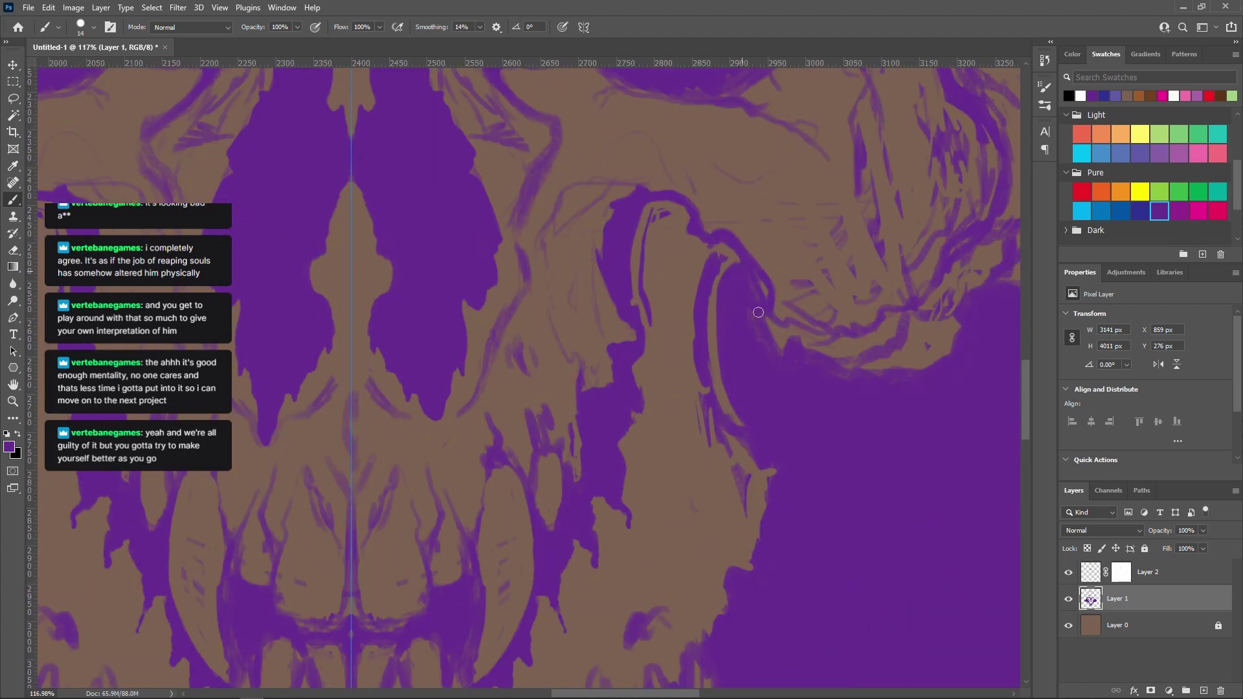
pyautogui.keyDown('alt'); pyautogui.scroll(4, 778, 340); pyautogui.keyUp('alt')
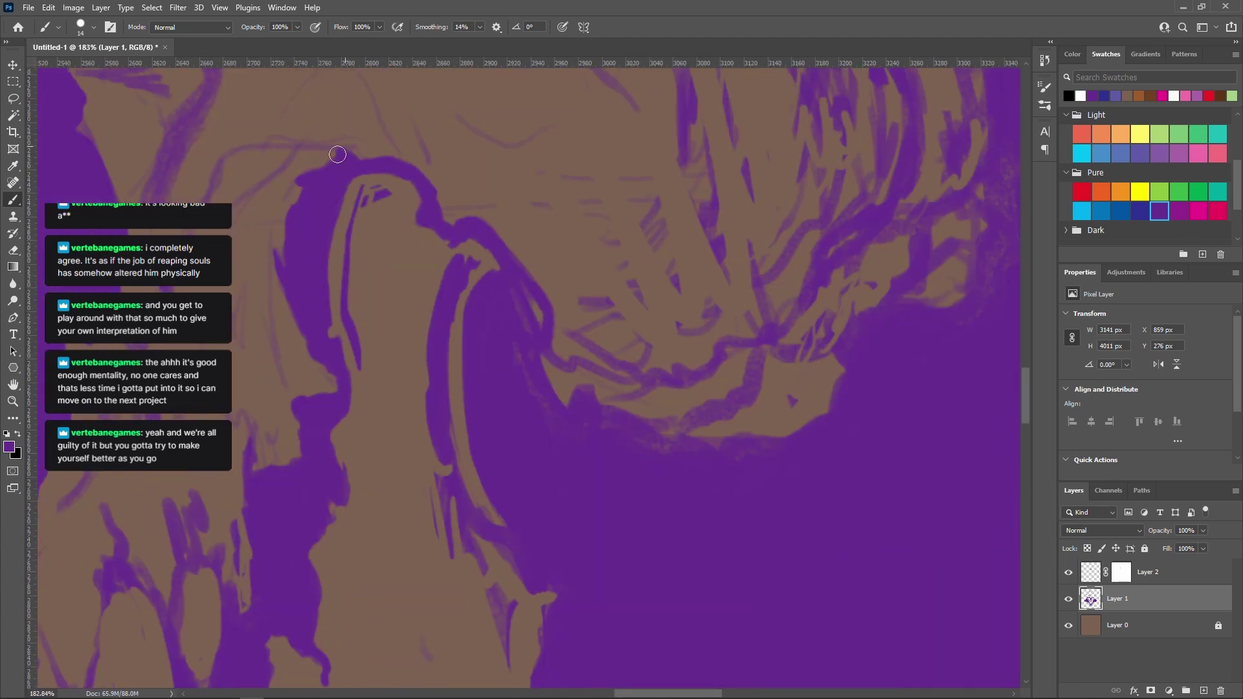
pyautogui.keyDown('alt'); pyautogui.scroll(3, 444, 259); pyautogui.keyUp('alt')
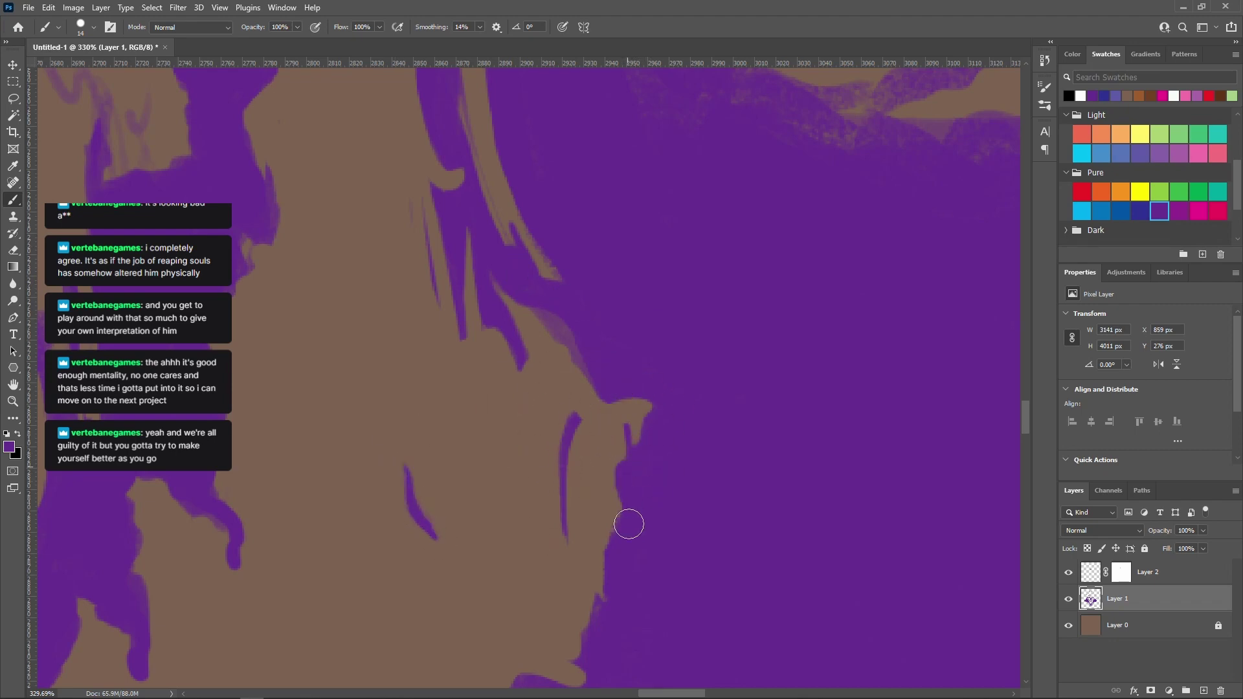
pyautogui.keyDown('alt'); pyautogui.scroll(1, 627, 522); pyautogui.keyUp('alt')
pyautogui.moveTo(537, 308); pyautogui.dragTo(564, 368)
pyautogui.moveTo(560, 374); pyautogui.dragTo(546, 414)
pyautogui.keyDown('alt'); pyautogui.scroll(-9, 647, 302); pyautogui.keyUp('alt')
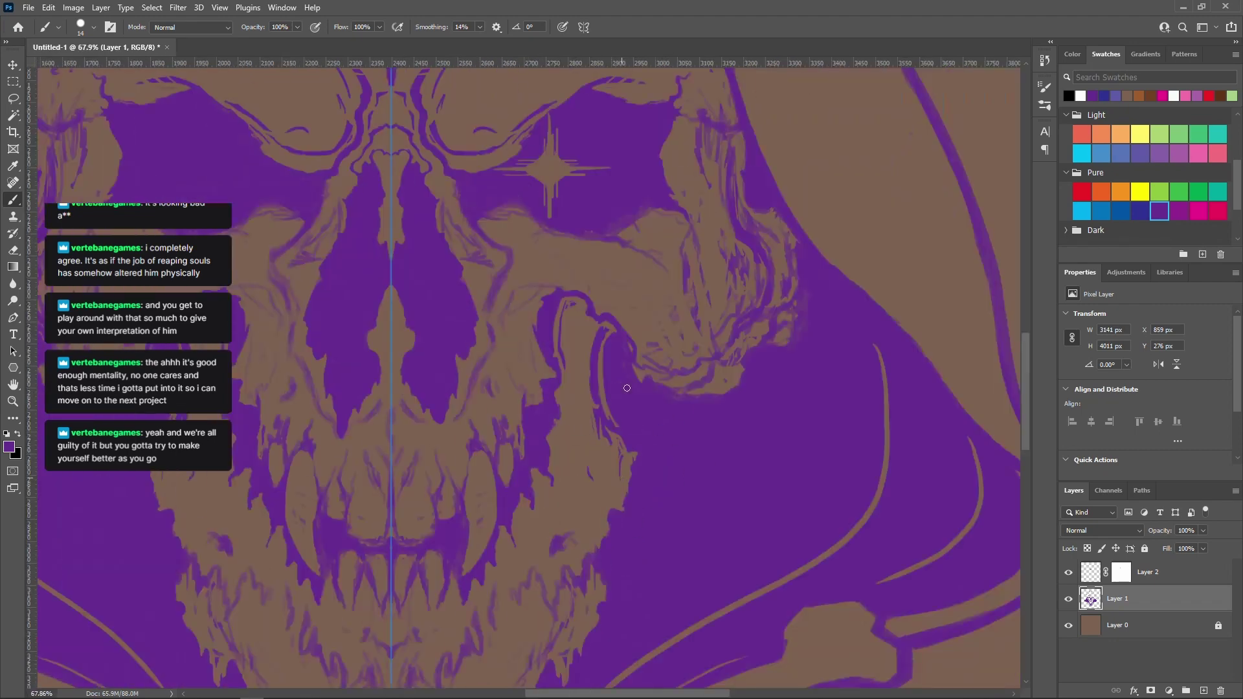
# Clean up the ragged underside of the cheekbone and break its lower edge into thin highlight slivers
pyautogui.keyDown('alt'); pyautogui.scroll(6, 641, 174); pyautogui.keyUp('alt')
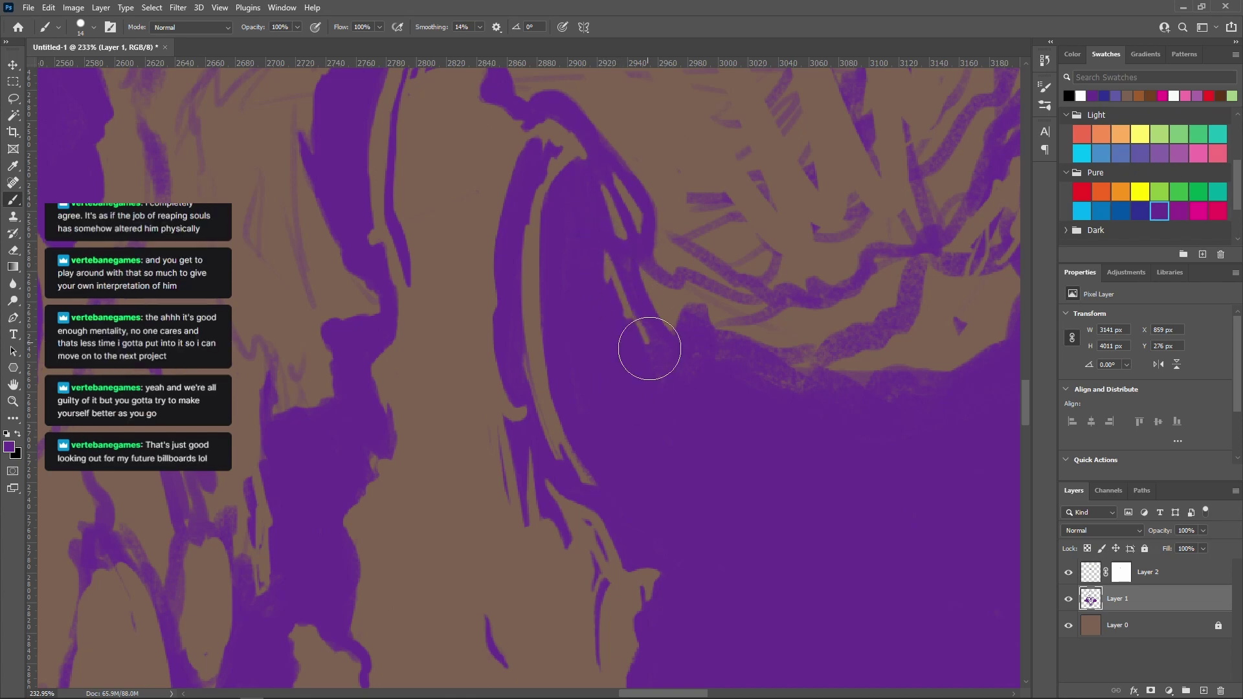
pyautogui.keyDown('alt'); pyautogui.scroll(-2, 677, 362); pyautogui.keyUp('alt')
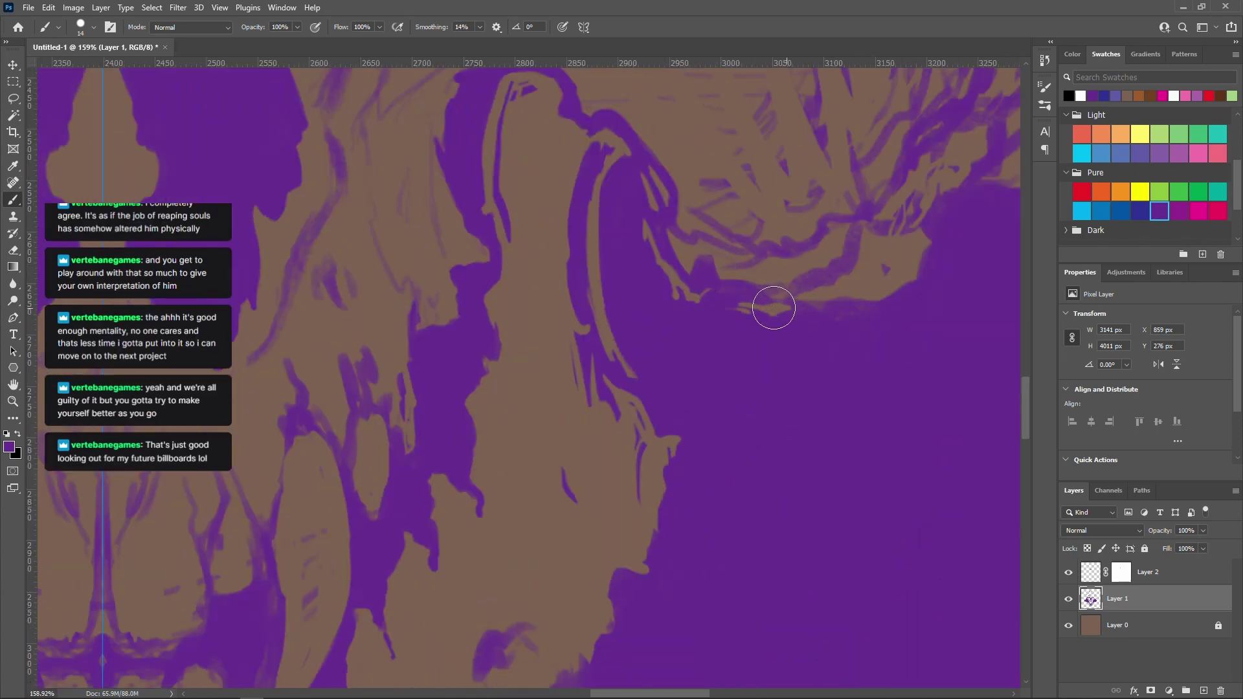
pyautogui.keyDown('alt'); pyautogui.scroll(2, 849, 311); pyautogui.keyUp('alt')
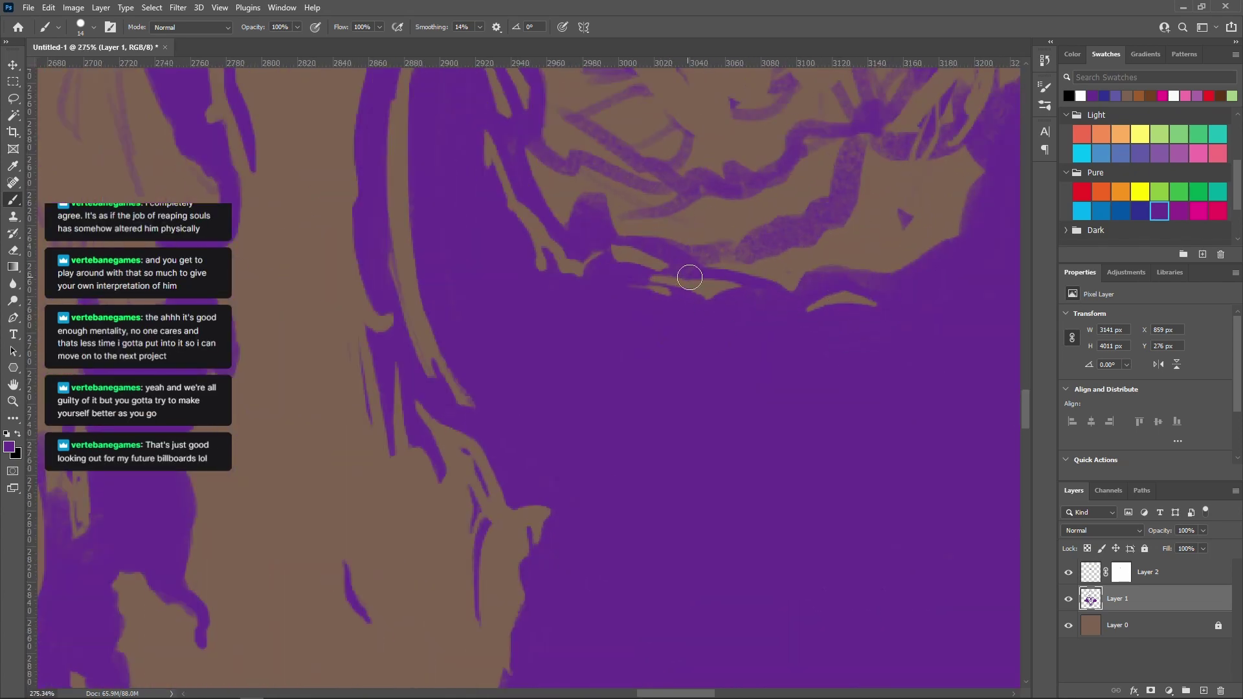
pyautogui.moveTo(689, 279)
pyautogui.mouseDown()
pyautogui.moveTo(557, 246)
pyautogui.moveTo(540, 261)
pyautogui.moveTo(581, 262)
pyautogui.moveTo(510, 191)
pyautogui.moveTo(624, 241)
pyautogui.mouseUp()
pyautogui.keyDown('alt'); pyautogui.scroll(-8, 808, 325); pyautogui.keyUp('alt')
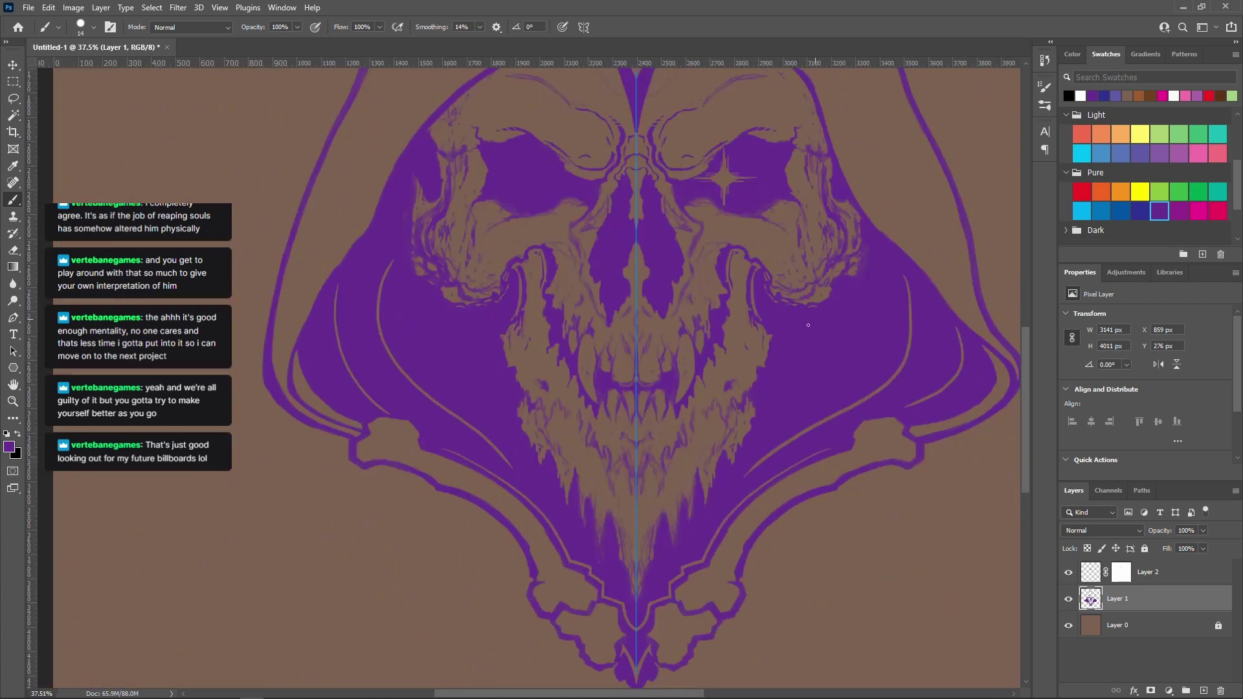
# Ink the small curved crack marks on the sides of the lower jaw symmetrically
pyautogui.keyDown('alt'); pyautogui.scroll(4, 751, 362); pyautogui.keyUp('alt')
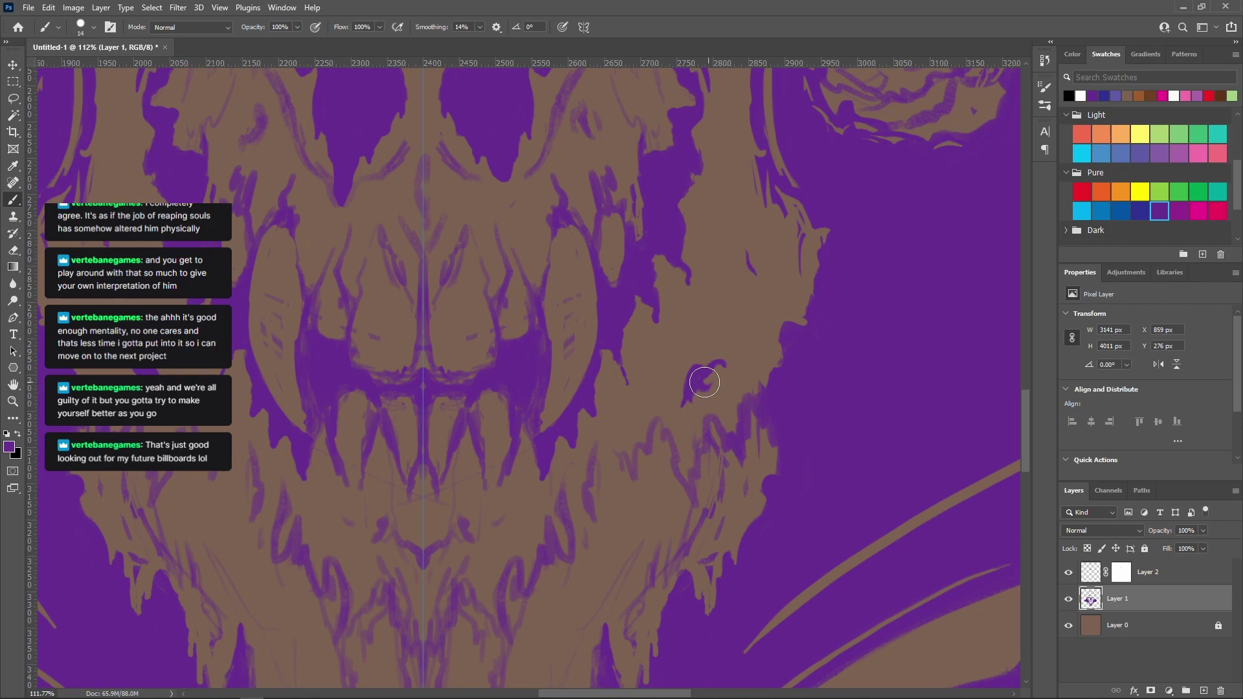
pyautogui.keyDown('alt'); pyautogui.scroll(4, 695, 388); pyautogui.keyUp('alt')
pyautogui.moveTo(659, 420); pyautogui.dragTo(684, 387)
pyautogui.keyDown('alt'); pyautogui.scroll(-3, 660, 518); pyautogui.keyUp('alt')
pyautogui.moveTo(656, 473)
pyautogui.mouseDown()
pyautogui.moveTo(690, 415)
pyautogui.moveTo(673, 432)
pyautogui.mouseUp()
pyautogui.keyDown('alt'); pyautogui.scroll(-4, 668, 530); pyautogui.keyUp('alt')
pyautogui.keyDown('alt'); pyautogui.scroll(2, 382, 367); pyautogui.keyUp('alt')
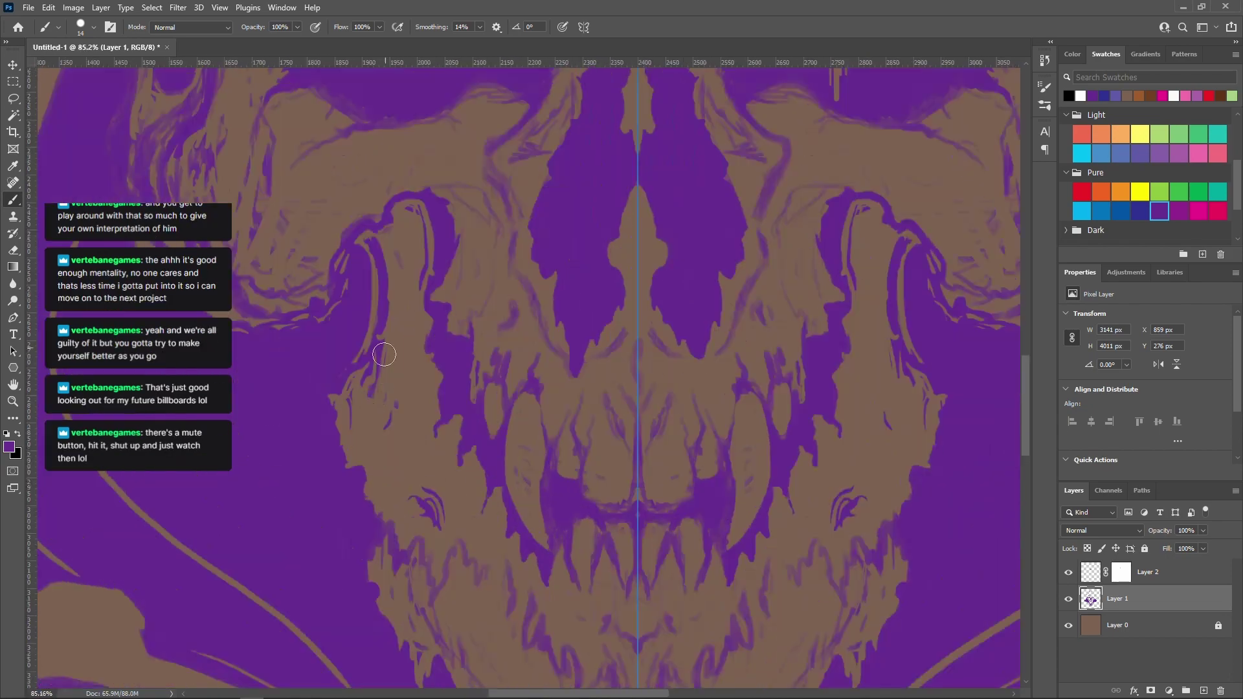
# Crisp up the upper front teeth and fangs, adding thin inner contour lines and outlining the small teeth beside the fangs
pyautogui.keyDown('alt'); pyautogui.scroll(3, 353, 538); pyautogui.keyUp('alt')
pyautogui.keyDown('alt'); pyautogui.scroll(-4, 402, 410); pyautogui.keyUp('alt')
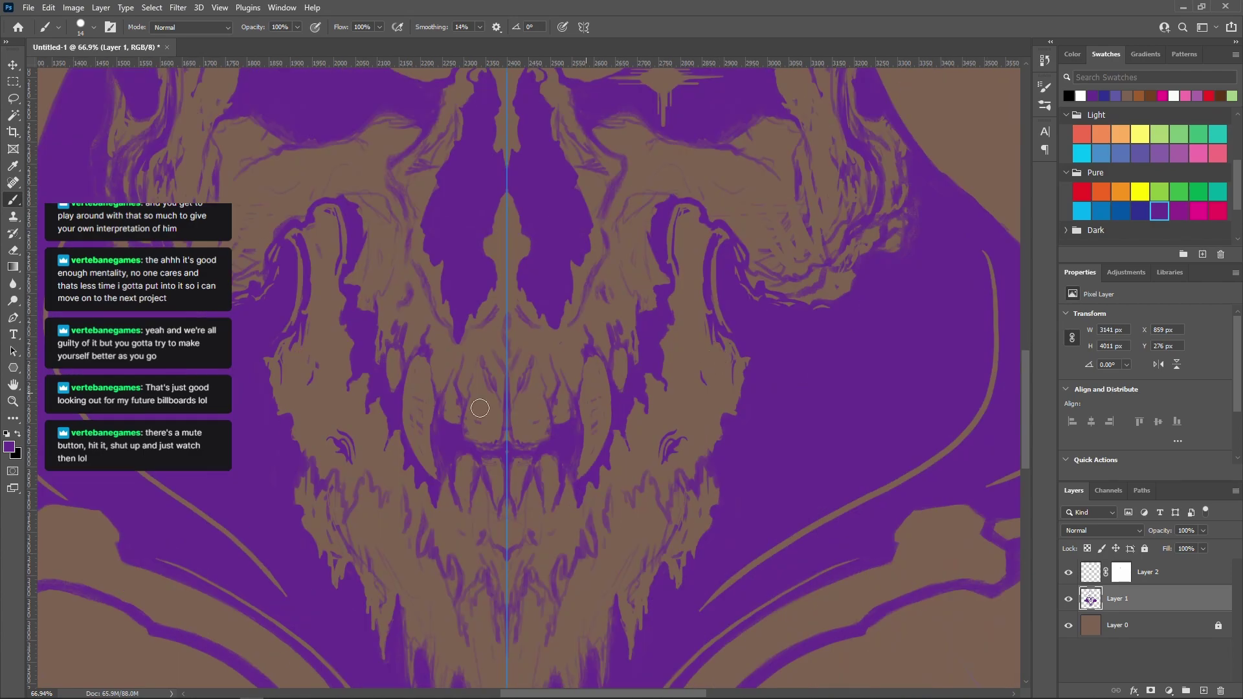
pyautogui.keyDown('alt'); pyautogui.scroll(2, 360, 505); pyautogui.keyUp('alt')
pyautogui.keyDown('alt'); pyautogui.scroll(-6, 860, 503); pyautogui.keyUp('alt')
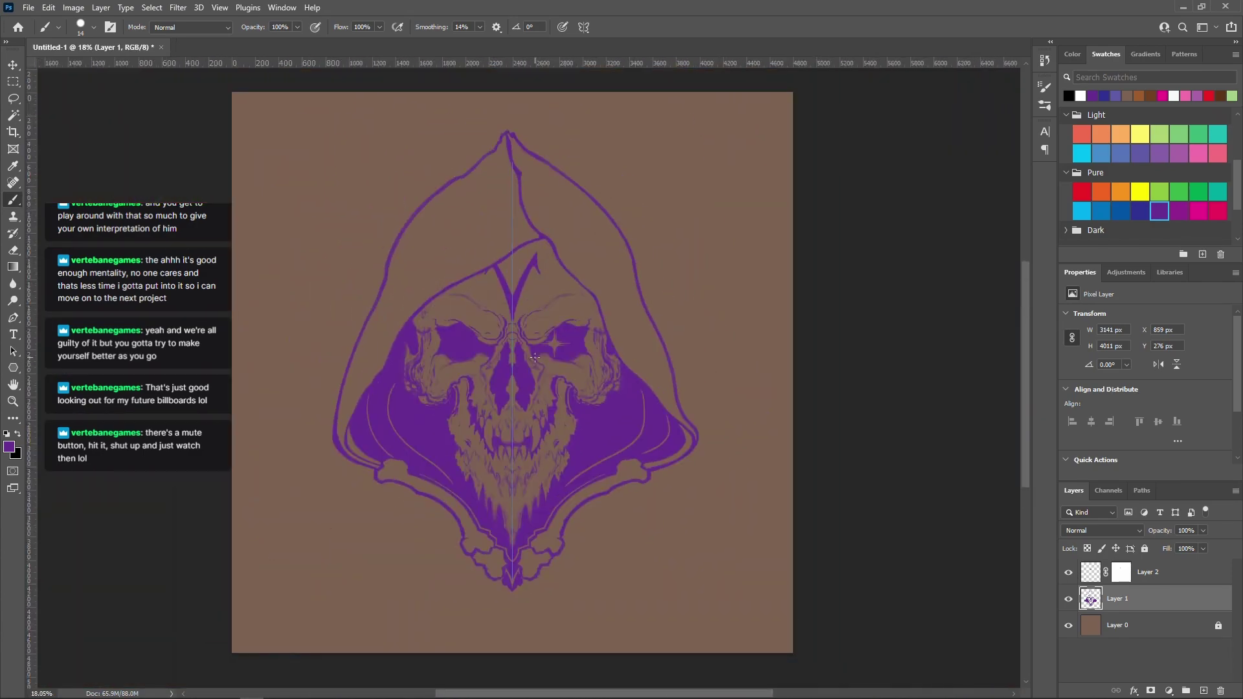
pyautogui.keyDown('alt'); pyautogui.scroll(6, 543, 453); pyautogui.keyUp('alt')
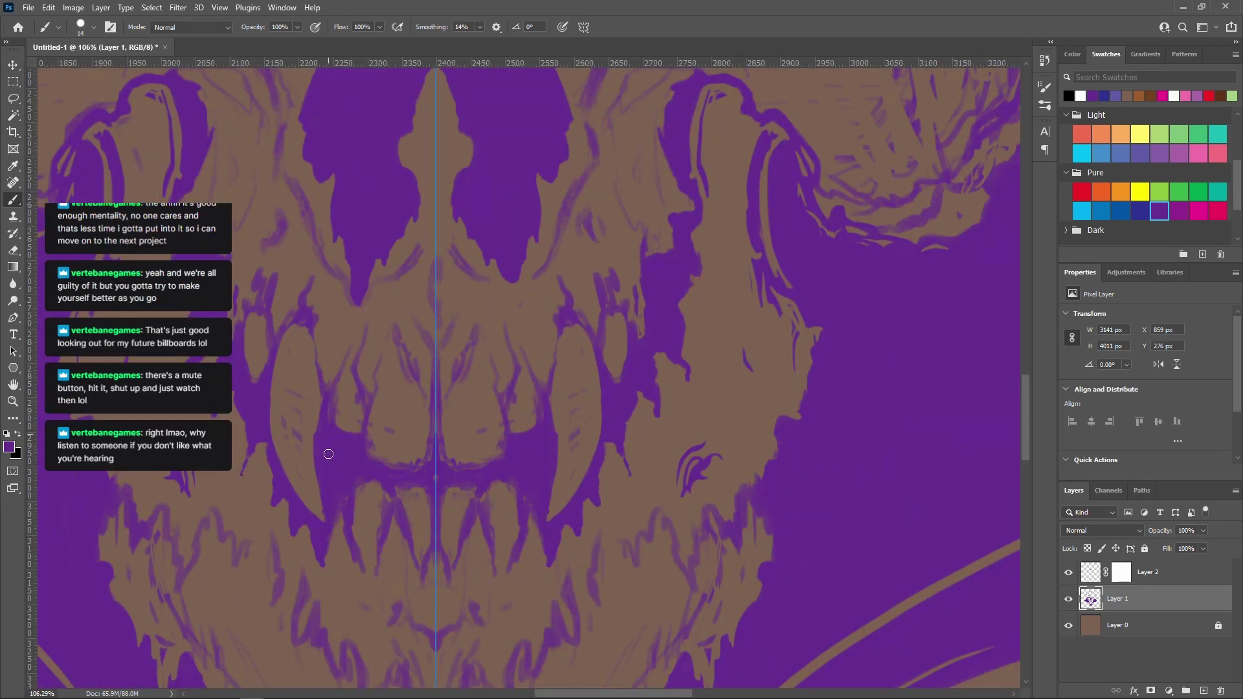
pyautogui.moveTo(422, 402); pyautogui.dragTo(409, 456)
pyautogui.moveTo(302, 319); pyautogui.dragTo(307, 321)
pyautogui.moveTo(606, 333)
pyautogui.mouseDown()
pyautogui.moveTo(606, 380)
pyautogui.moveTo(615, 317)
pyautogui.mouseUp()
pyautogui.moveTo(293, 336); pyautogui.dragTo(302, 488)
pyautogui.moveTo(568, 304); pyautogui.dragTo(539, 375)
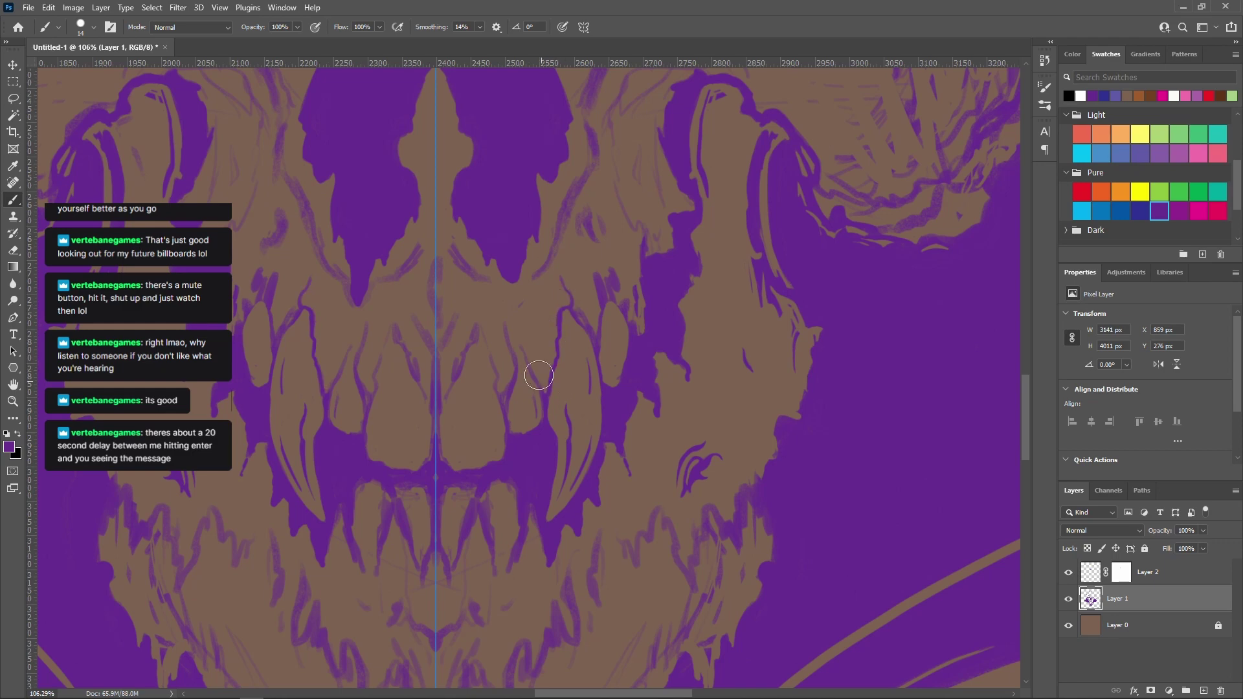
pyautogui.moveTo(621, 306); pyautogui.dragTo(615, 279)
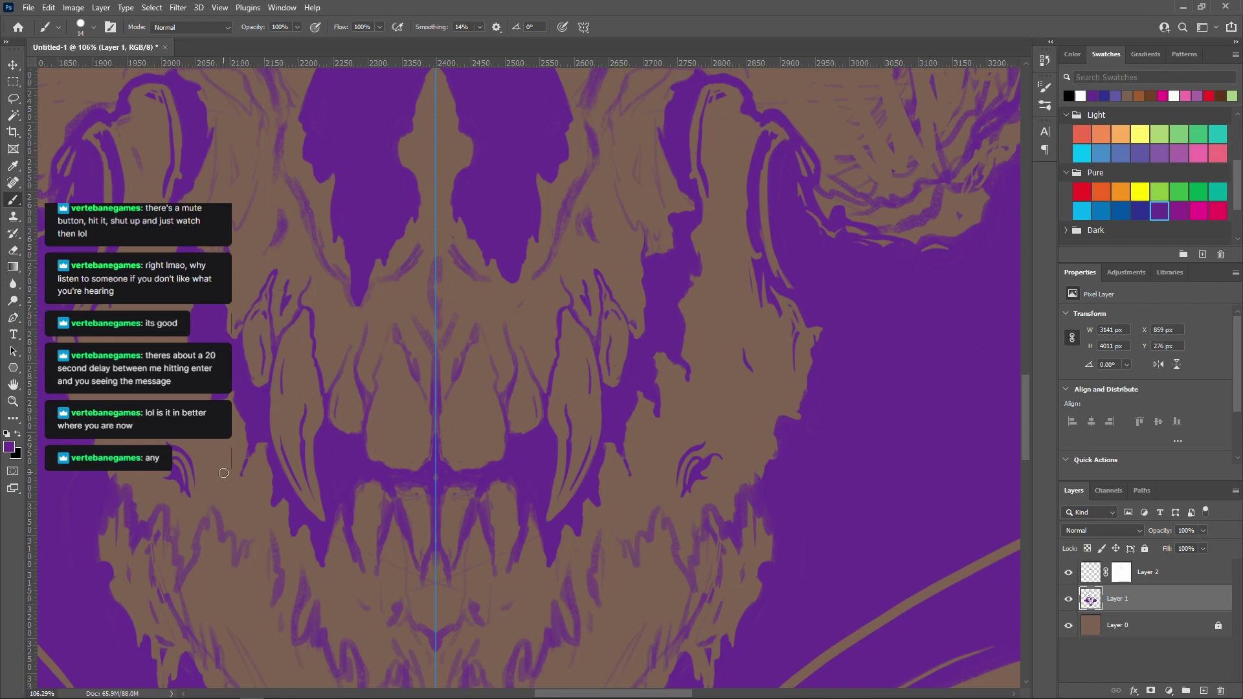
# Add a new layer beneath the skull artwork, fill it with black and lock it
pyautogui.scroll(-3, 569, 367)
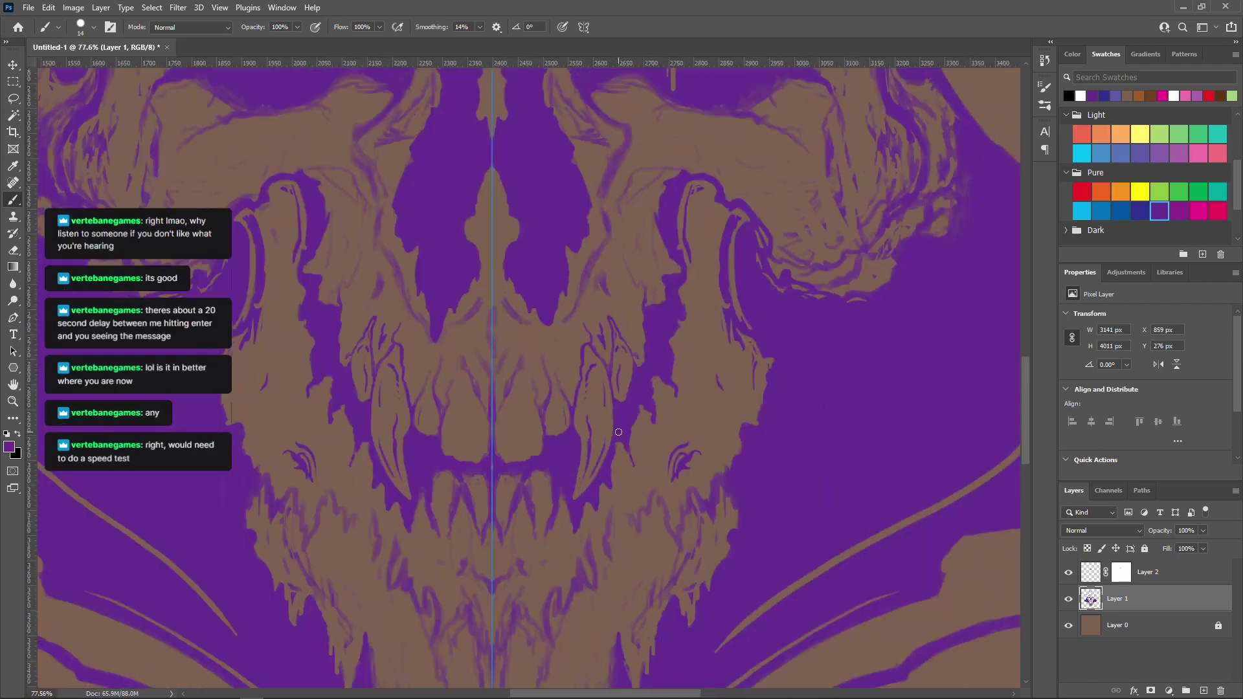
pyautogui.scroll(-5, 636, 354)
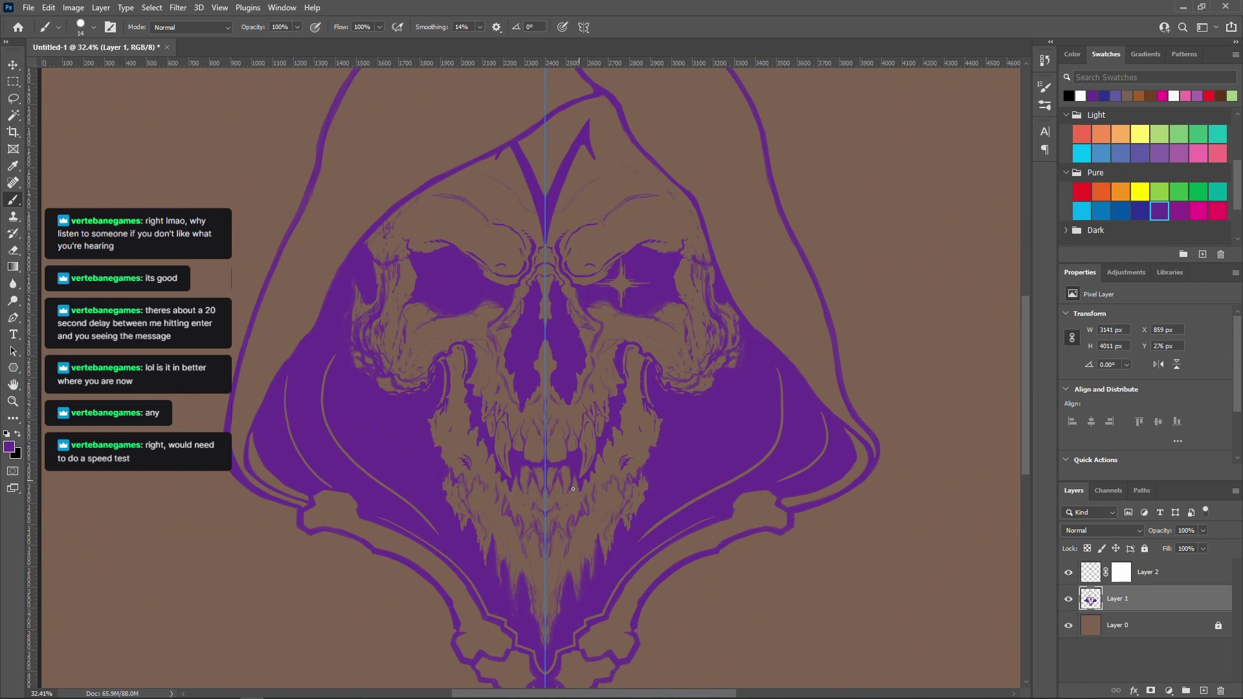
pyautogui.scroll(1, 564, 403)
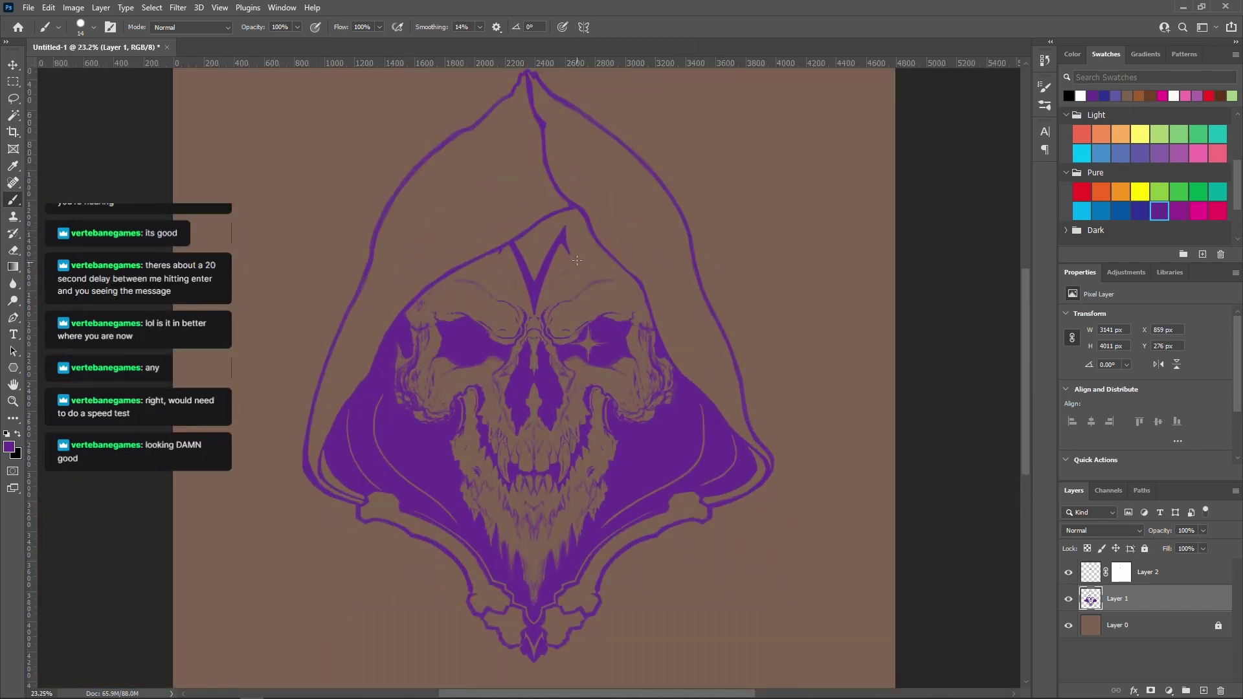
pyautogui.keyDown('ctrl'); pyautogui.click(1203, 690); pyautogui.keyUp('ctrl')
pyautogui.hotkey('shift', 'g')
pyautogui.click(10, 444)
pyautogui.click(760, 633)
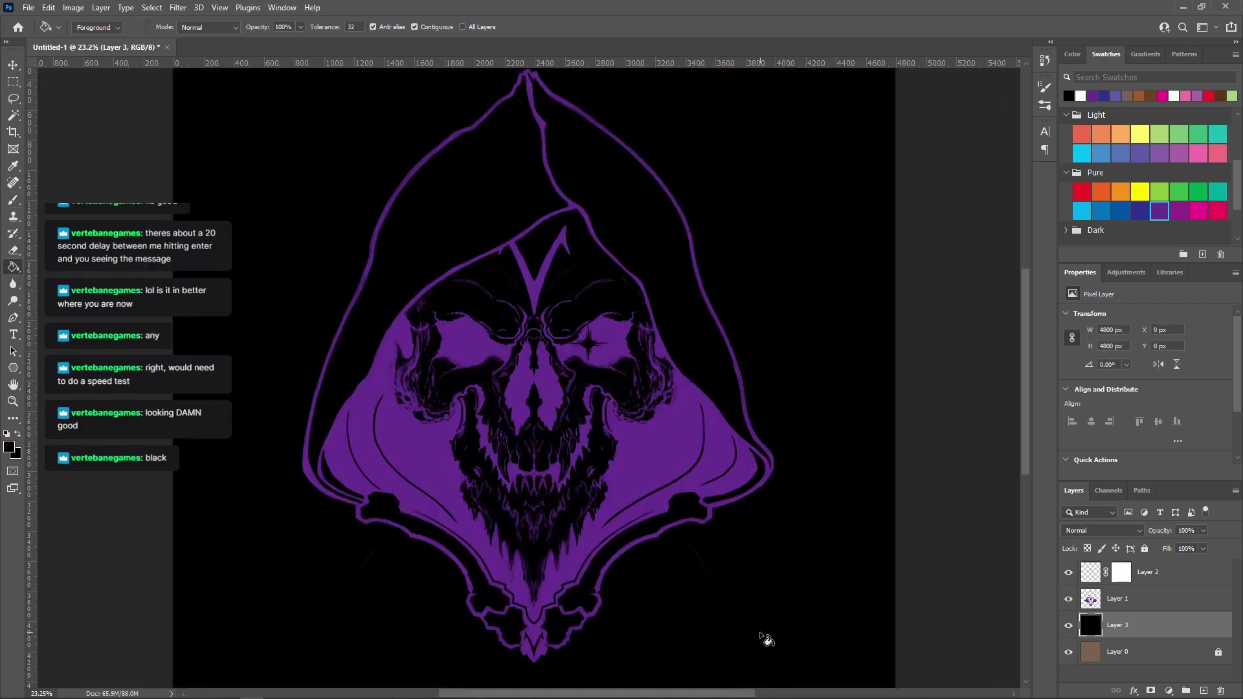
pyautogui.scroll(-1, 807, 548)
pyautogui.click(1144, 549)
# Select Layer 1 and ink the tapered brow stroke above the starburst eye socket in violet
pyautogui.click(1135, 598)
pyautogui.press('b')
pyautogui.scroll(3, 542, 388)
pyautogui.scroll(-2, 674, 453)
pyautogui.moveTo(674, 518); pyautogui.dragTo(747, 673)
pyautogui.scroll(2, 776, 457)
pyautogui.scroll(5, 776, 457)
pyautogui.click(1094, 95)
pyautogui.moveTo(548, 321)
pyautogui.mouseDown()
pyautogui.moveTo(623, 244)
pyautogui.moveTo(756, 219)
pyautogui.moveTo(556, 282)
pyautogui.moveTo(643, 236)
pyautogui.moveTo(613, 259)
pyautogui.moveTo(778, 224)
pyautogui.moveTo(651, 234)
pyautogui.moveTo(675, 208)
pyautogui.mouseUp()
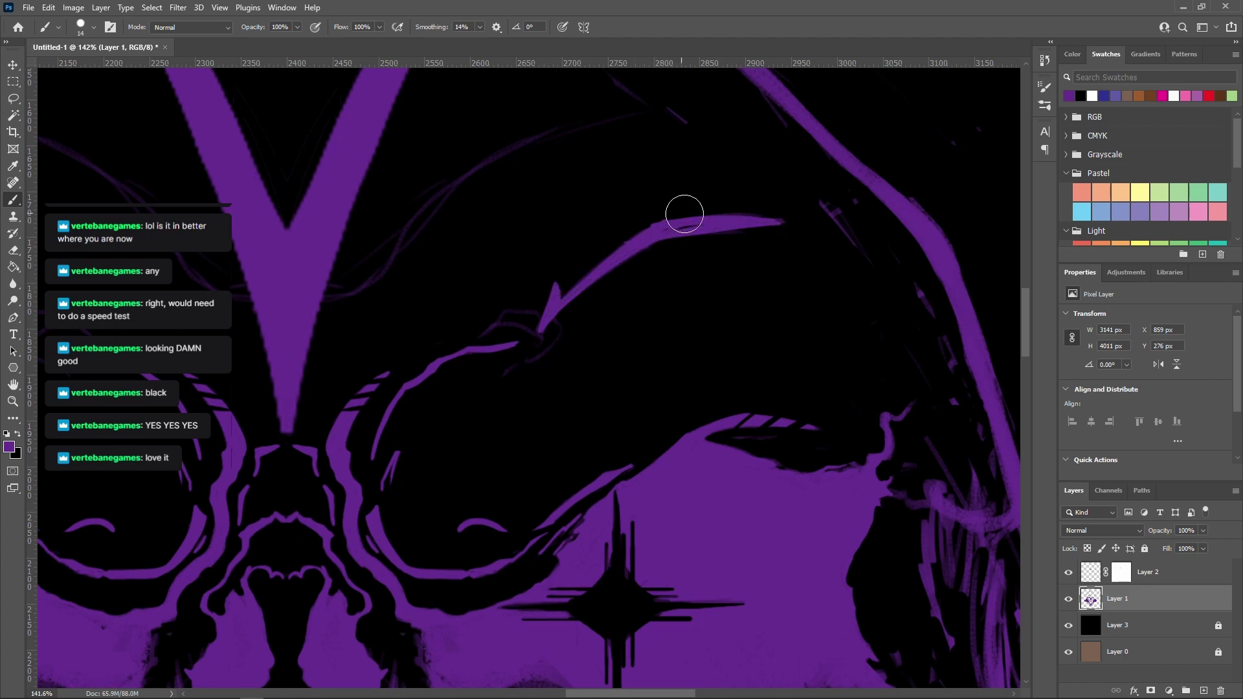
# Cut thin slashes into both ends of the inked brow stroke, undoing the stray attempts
pyautogui.hotkey('ctrl', 'z')
pyautogui.hotkey('ctrl', 'z')
pyautogui.hotkey('ctrl', 'z')
pyautogui.hotkey('ctrl', 'z')
pyautogui.hotkey('ctrl', 'z')
pyautogui.moveTo(573, 288); pyautogui.dragTo(736, 418)
pyautogui.hotkey('ctrl', 'z')
pyautogui.scroll(3, 717, 272)
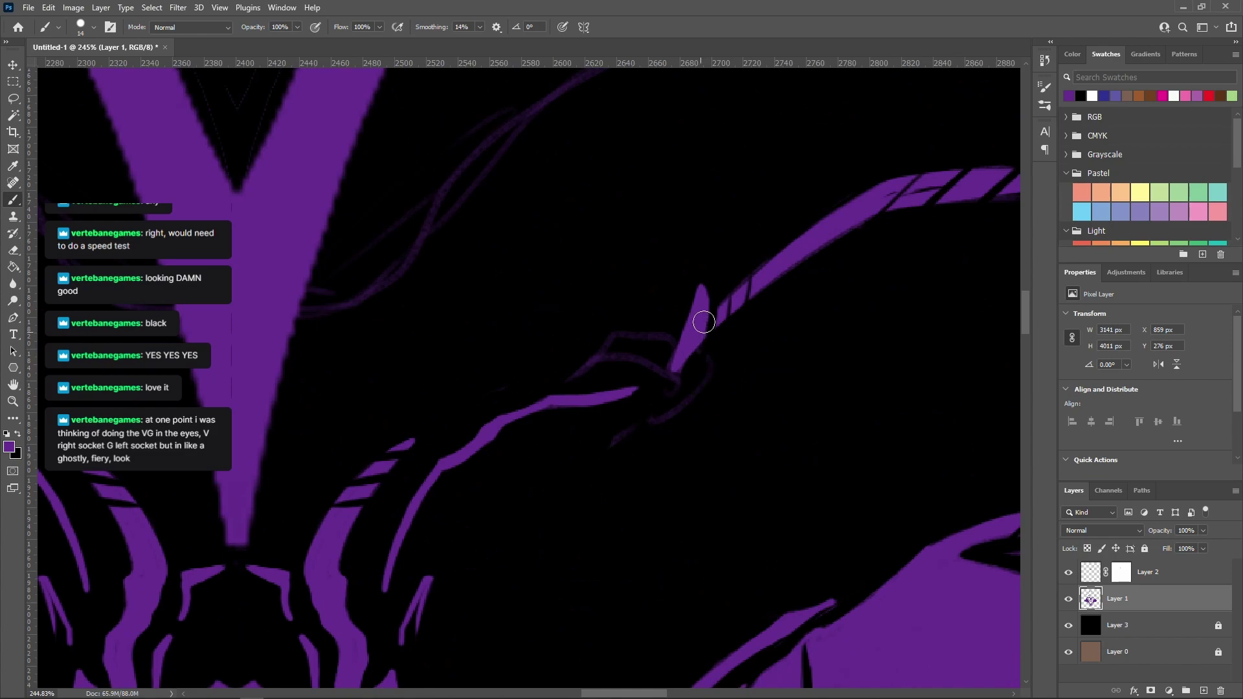
# Ink the small folded wrinkle details at the inner end of the brow stroke
pyautogui.scroll(-5, 661, 307)
pyautogui.scroll(3, 704, 384)
pyautogui.moveTo(763, 505); pyautogui.dragTo(833, 641)
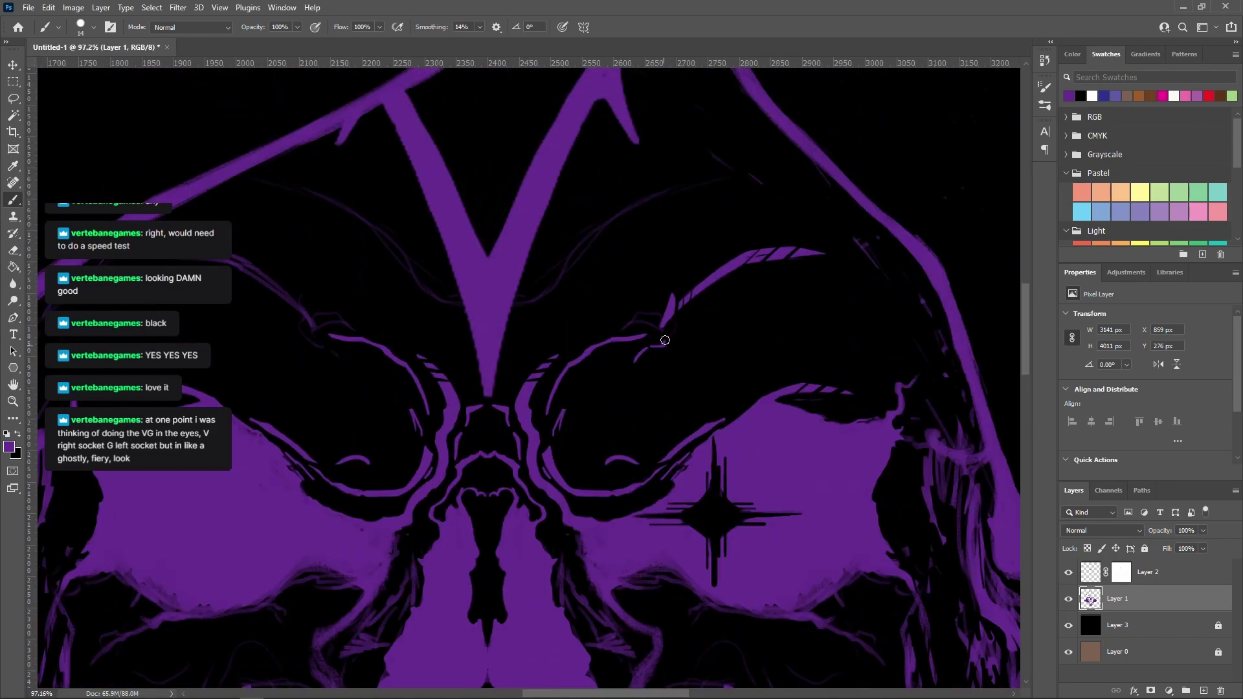
pyautogui.hotkey('ctrl', 'z')
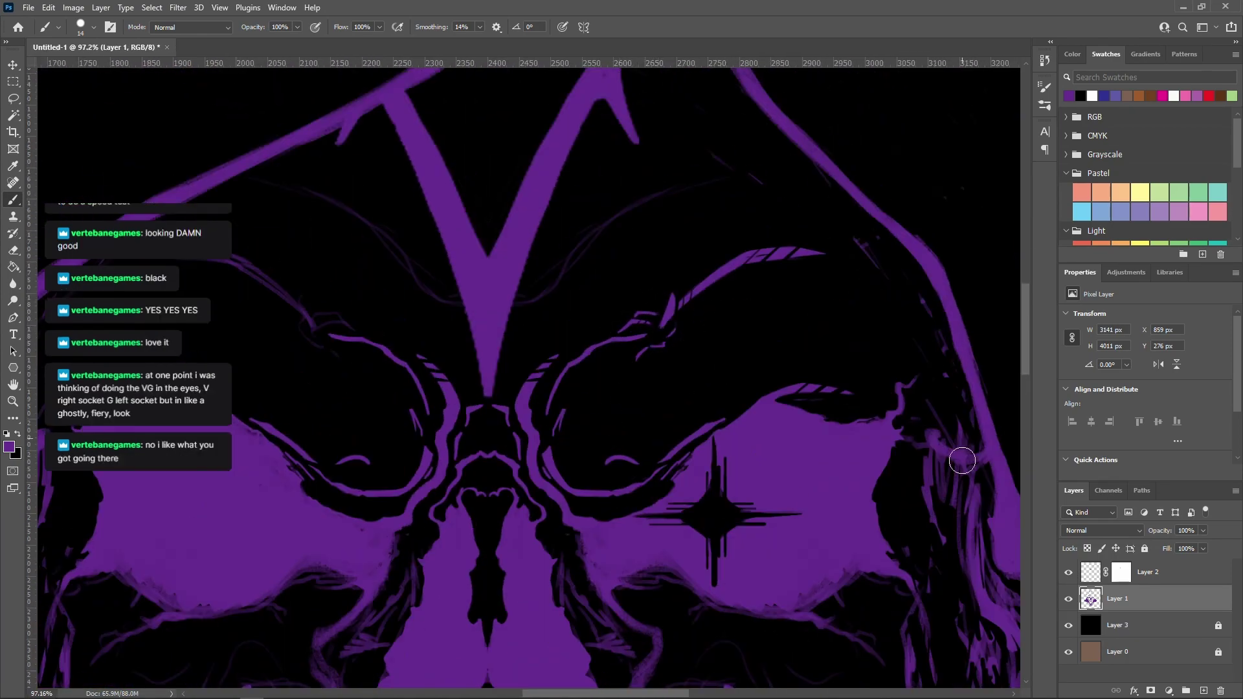
# Ink the curved forehead wrinkles on both sides of the V emblem as tapered strokes with small breaks
pyautogui.scroll(-3, 566, 341)
pyautogui.scroll(3, 591, 330)
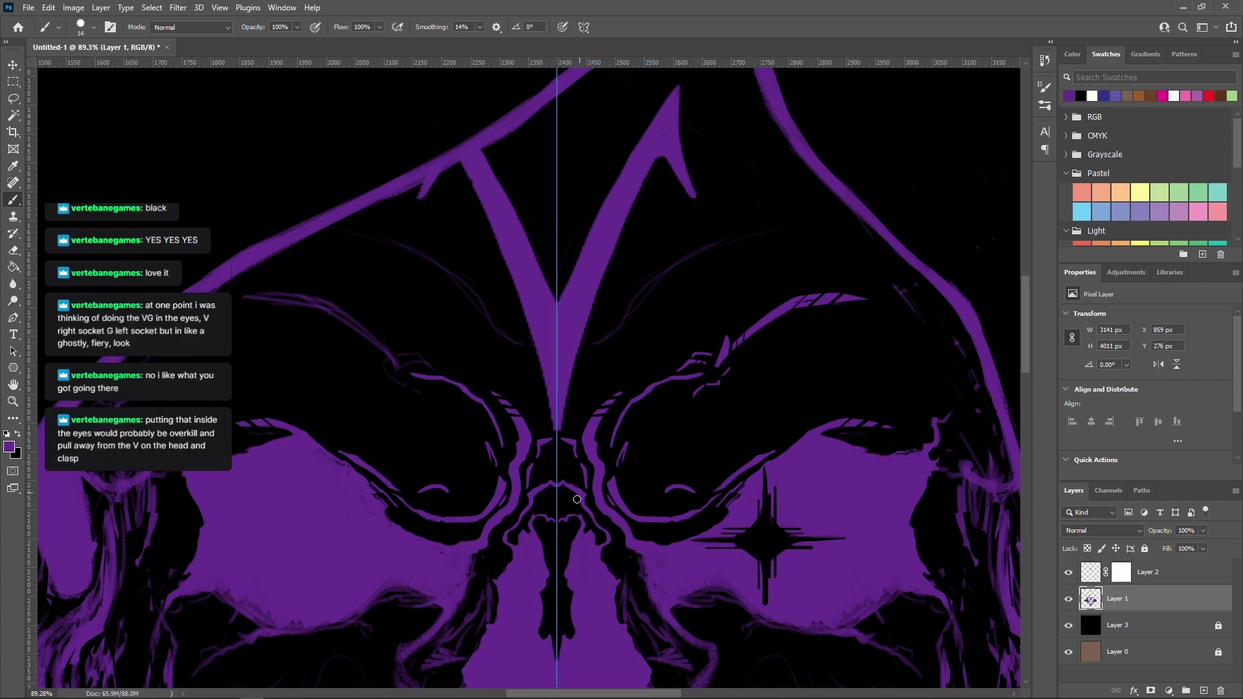
pyautogui.moveTo(785, 229)
pyautogui.mouseDown()
pyautogui.moveTo(716, 244)
pyautogui.moveTo(612, 330)
pyautogui.moveTo(623, 321)
pyautogui.mouseUp()
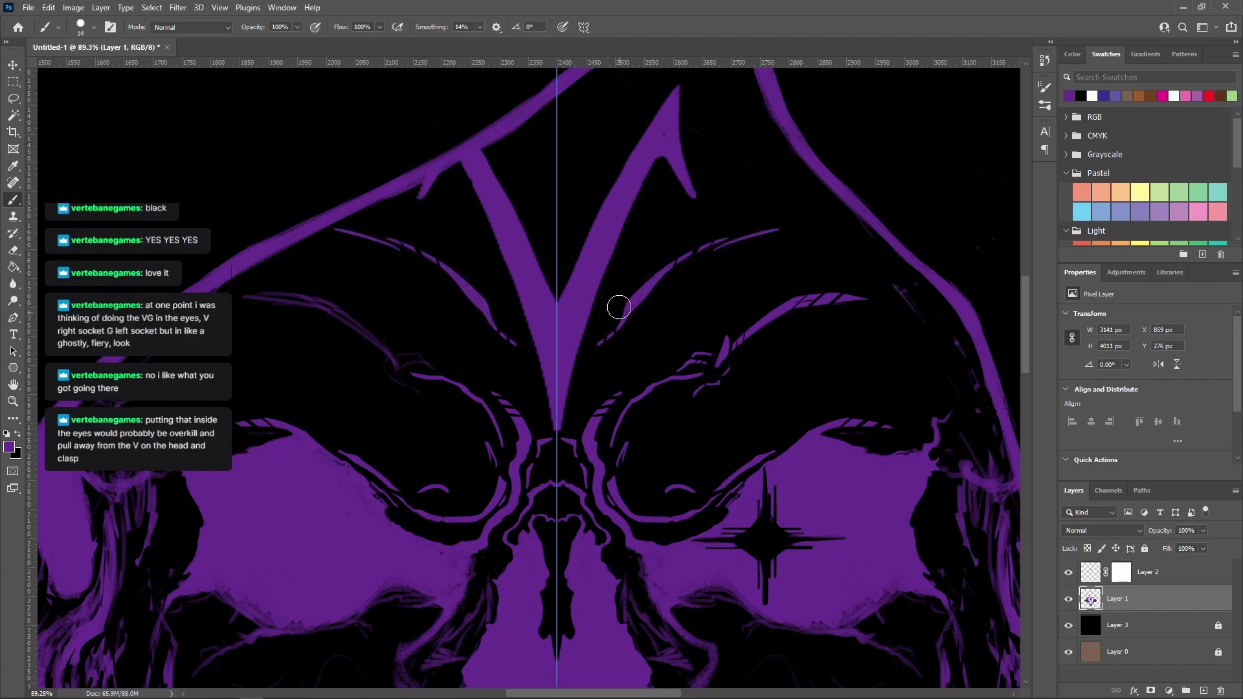
pyautogui.scroll(3, 652, 284)
pyautogui.press(']')
pyautogui.press(']')
pyautogui.press(']')
pyautogui.scroll(-5, 765, 421)
# Copy the finished brow detail to its own layer and mirror it onto the opposite brow
pyautogui.moveTo(751, 427); pyautogui.dragTo(713, 331)
pyautogui.press('l')
pyautogui.hotkey('ctrl', 'j')
pyautogui.hotkey('ctrl', 't')
pyautogui.moveTo(794, 348); pyautogui.dragTo(487, 348)
pyautogui.press('Return')
pyautogui.scroll(8, 473, 330)
pyautogui.scroll(2, 586, 441)
# Return to Layer 1 and smooth the jagged edges of the V emblem on the forehead with the brush
pyautogui.keyDown('ctrl'); pyautogui.click(585, 441); pyautogui.keyUp('ctrl')
pyautogui.scroll(-8, 485, 341)
pyautogui.press('b')
pyautogui.moveTo(595, 74); pyautogui.dragTo(694, 194)
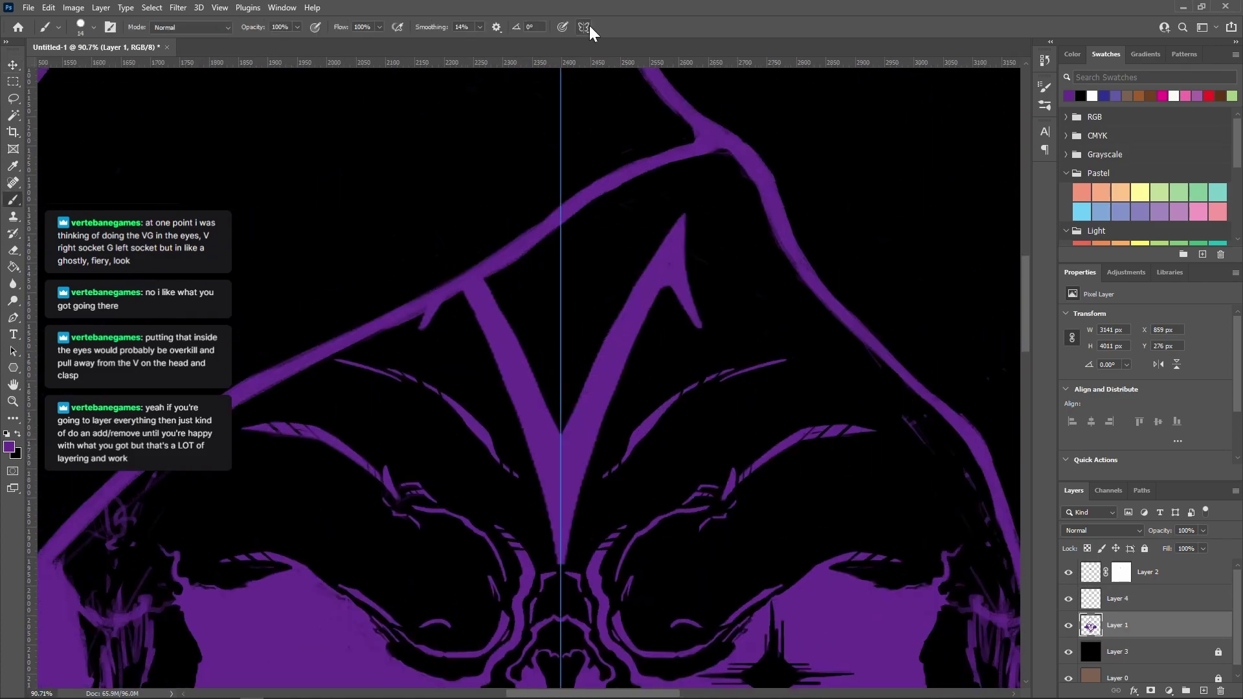
pyautogui.scroll(8, 451, 551)
pyautogui.scroll(-9, 589, 495)
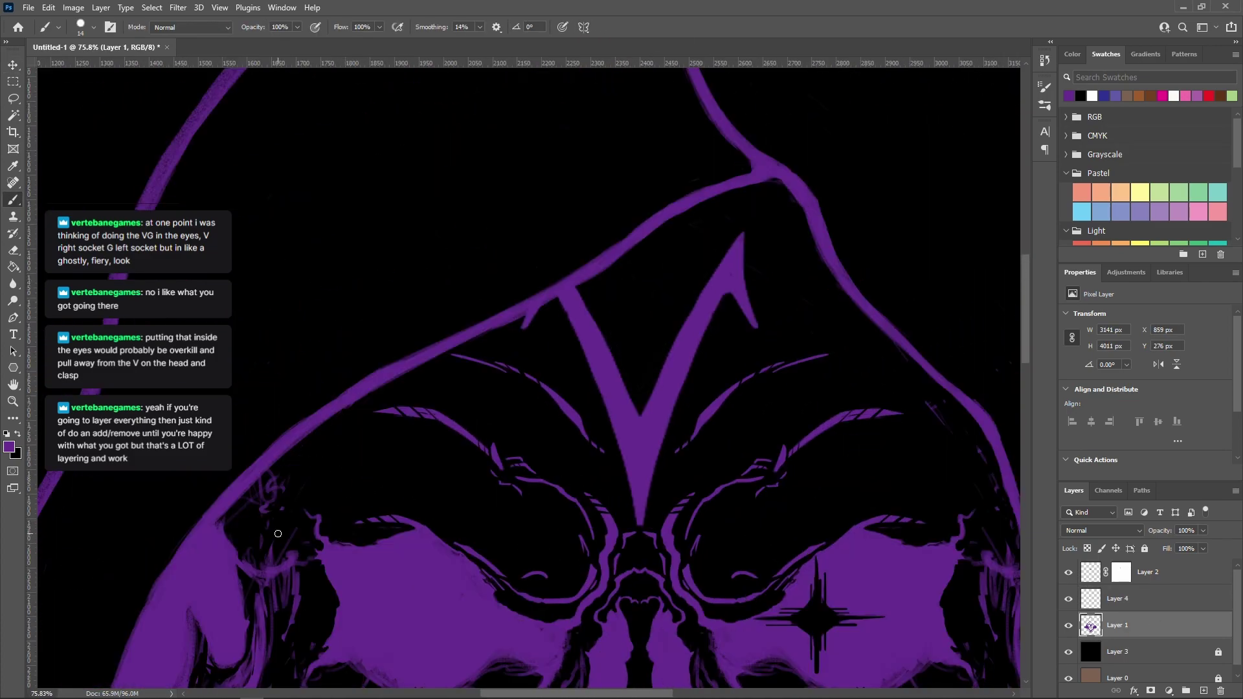
# Ink the angular contour line between the nasal cavity and the cheek symmetrically
pyautogui.scroll(-3, 278, 533)
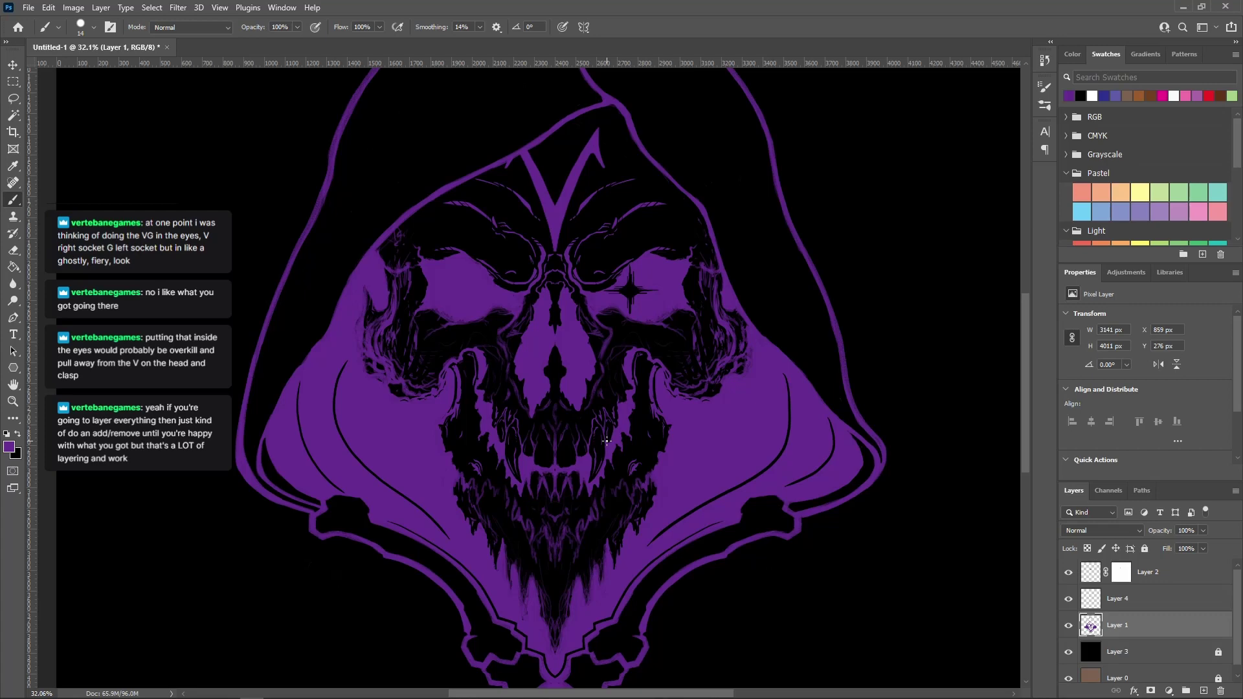
pyautogui.scroll(6, 607, 441)
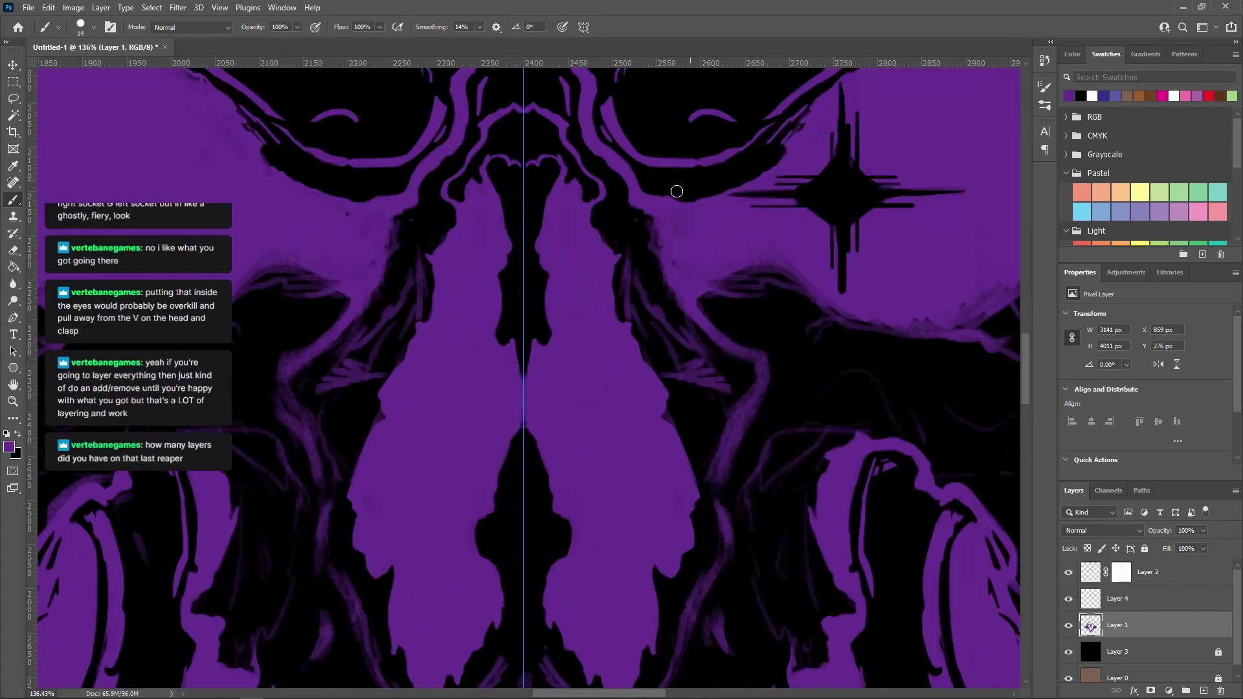
pyautogui.moveTo(755, 367); pyautogui.dragTo(721, 486)
pyautogui.moveTo(759, 400); pyautogui.dragTo(716, 489)
pyautogui.scroll(-3, 673, 403)
# Replace the sketch strokes between the nasal cavity and the cheek contour with clean, branching accent lines
pyautogui.scroll(4, 715, 285)
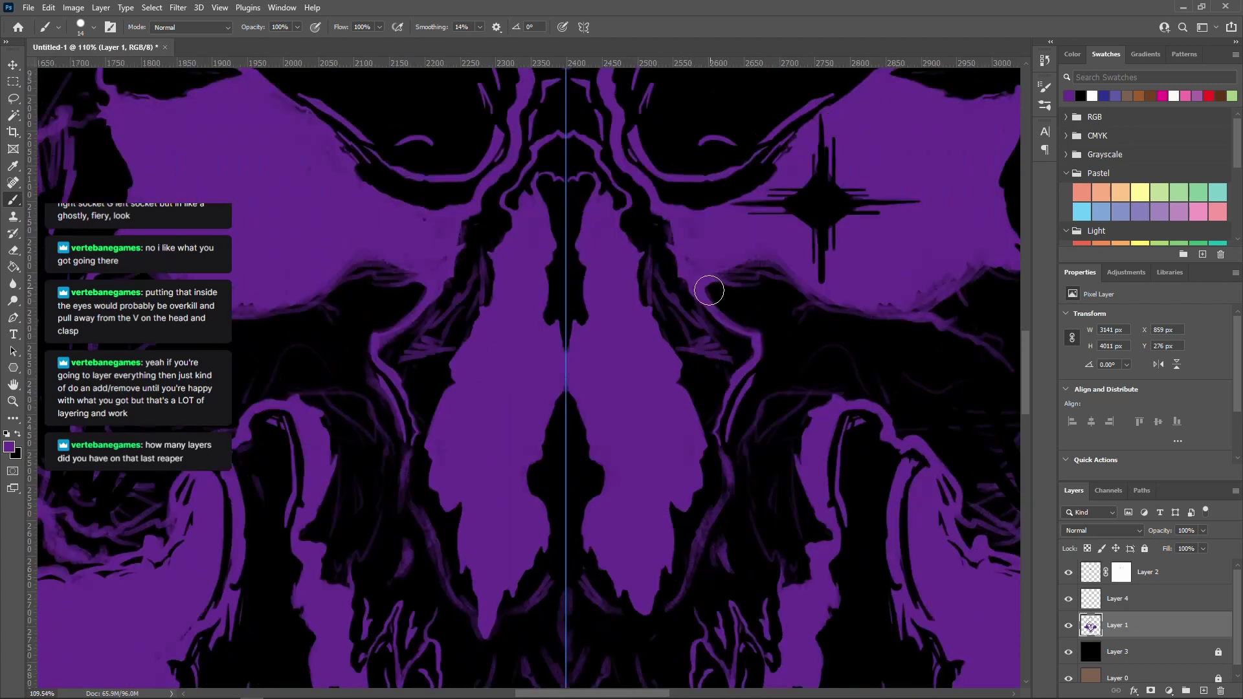
pyautogui.scroll(1, 701, 548)
pyautogui.moveTo(646, 290); pyautogui.dragTo(666, 373)
pyautogui.moveTo(400, 364)
pyautogui.mouseDown()
pyautogui.moveTo(409, 351)
pyautogui.moveTo(379, 389)
pyautogui.mouseUp()
pyautogui.moveTo(362, 384); pyautogui.dragTo(401, 383)
pyautogui.moveTo(363, 389)
pyautogui.mouseDown()
pyautogui.moveTo(439, 338)
pyautogui.moveTo(364, 387)
pyautogui.moveTo(409, 418)
pyautogui.mouseUp()
pyautogui.moveTo(697, 385); pyautogui.dragTo(728, 394)
# Refine the lower ends of the contour lines beside the nasal cavity into sharp, tapered tips
pyautogui.scroll(-2, 713, 479)
pyautogui.moveTo(736, 480); pyautogui.dragTo(741, 506)
pyautogui.press('e')
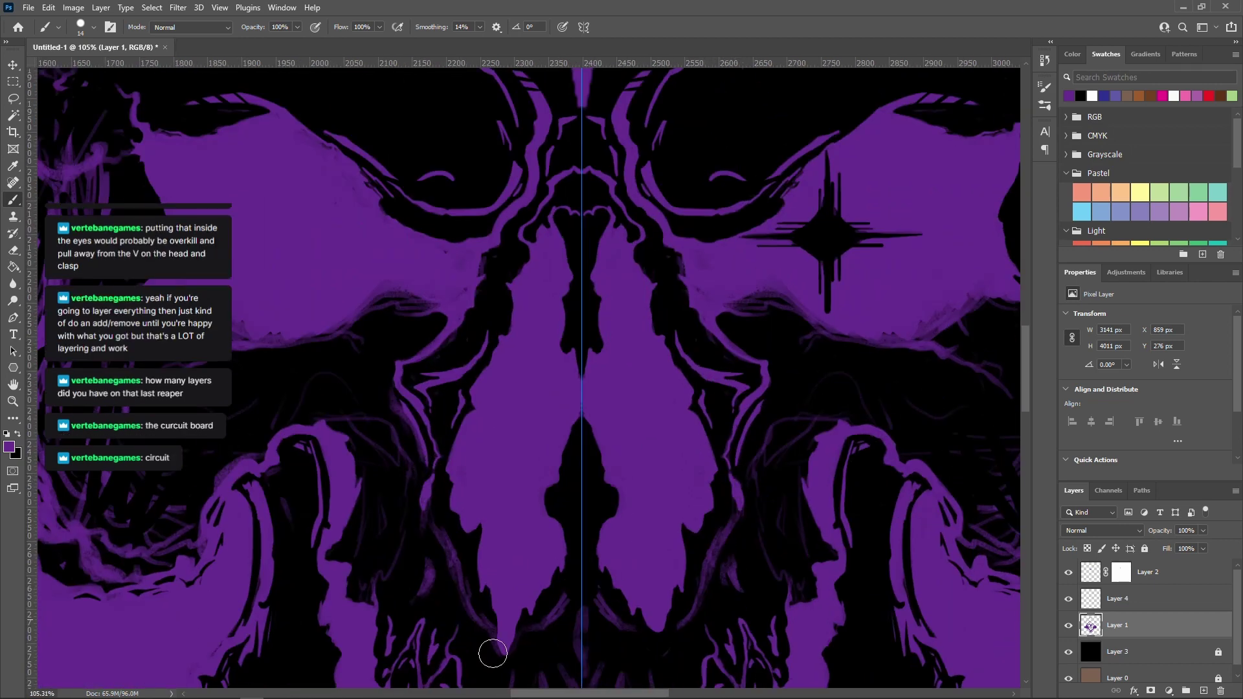
pyautogui.scroll(7, 753, 451)
pyautogui.moveTo(716, 446)
pyautogui.mouseDown()
pyautogui.moveTo(714, 497)
pyautogui.moveTo(738, 547)
pyautogui.mouseUp()
pyautogui.press('b')
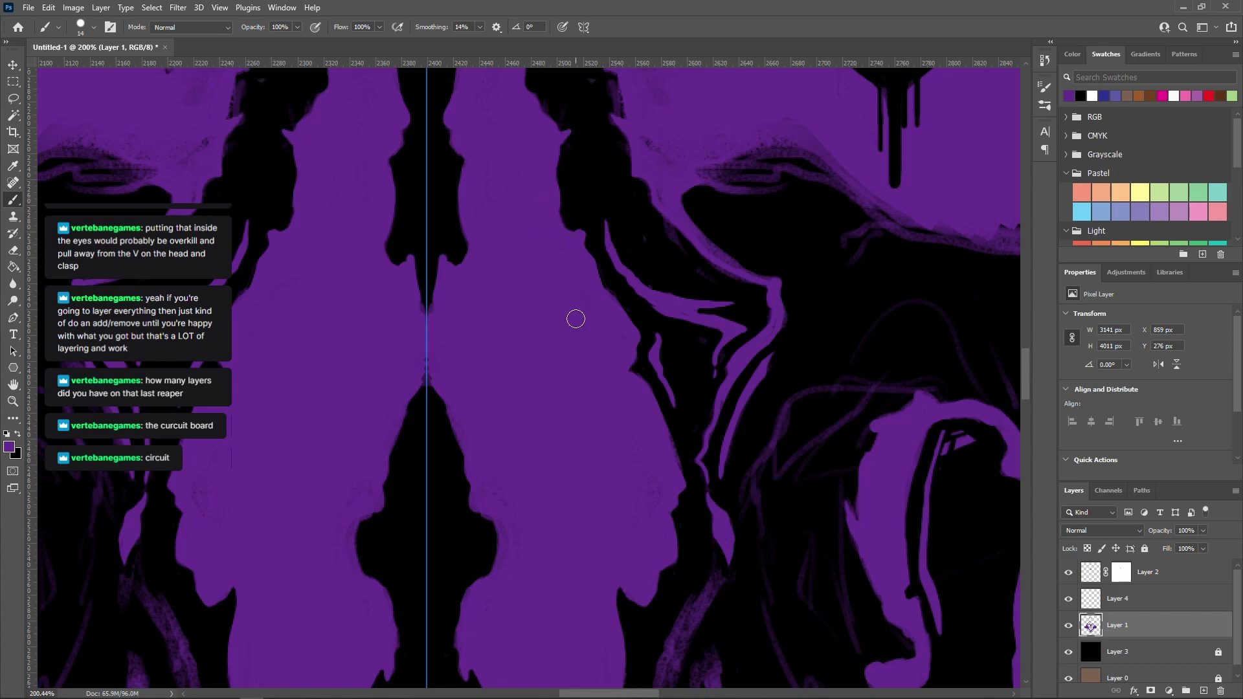
# Clean up the angular nose contour where it meets the inner lower corner of the eye socket
pyautogui.scroll(-5, 575, 318)
pyautogui.scroll(4, 486, 284)
pyautogui.moveTo(519, 344)
pyautogui.mouseDown()
pyautogui.moveTo(456, 398)
pyautogui.moveTo(475, 496)
pyautogui.mouseUp()
pyautogui.press('e')
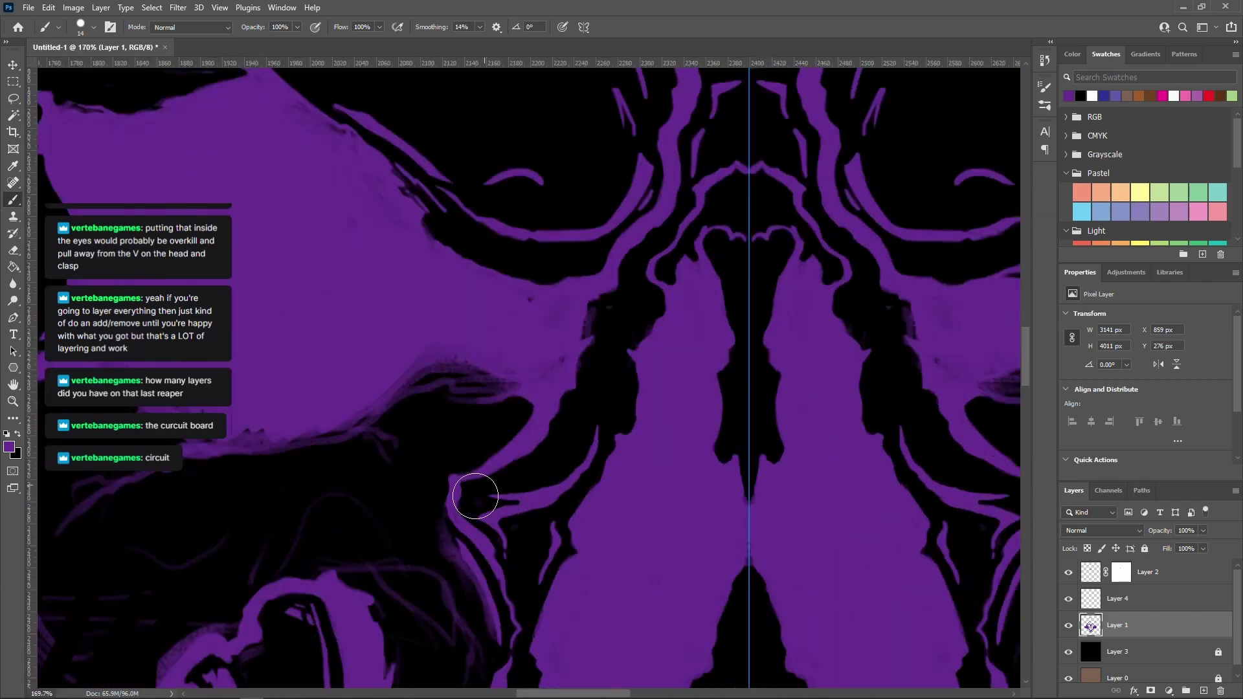
pyautogui.scroll(-10, 569, 299)
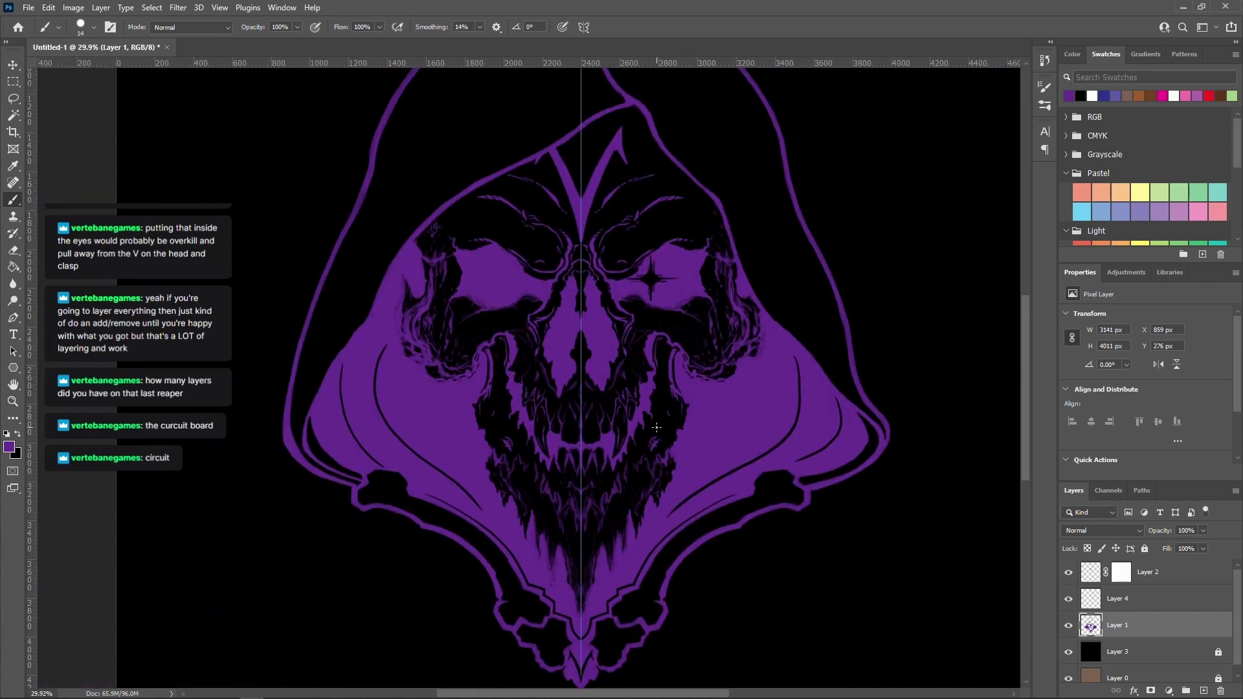
pyautogui.scroll(10, 656, 428)
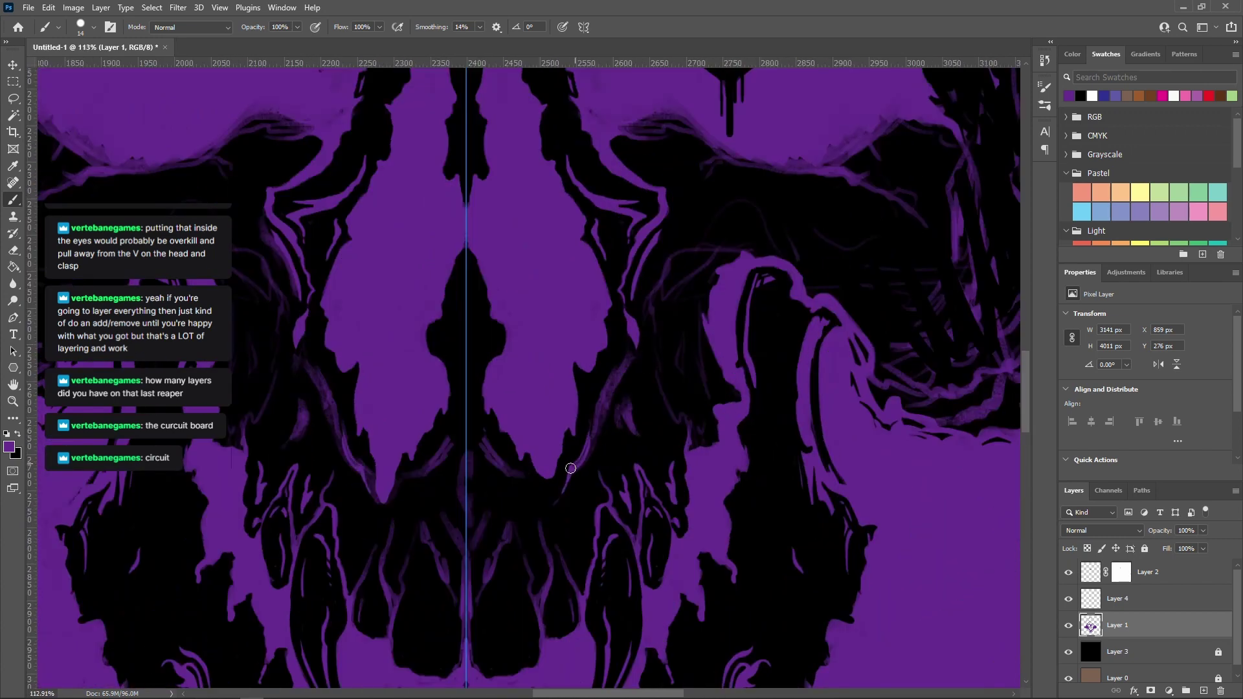
# Trim the sketchy strokes beside the lower nasal cavity into clean, tapered contour lines
pyautogui.scroll(-3, 594, 366)
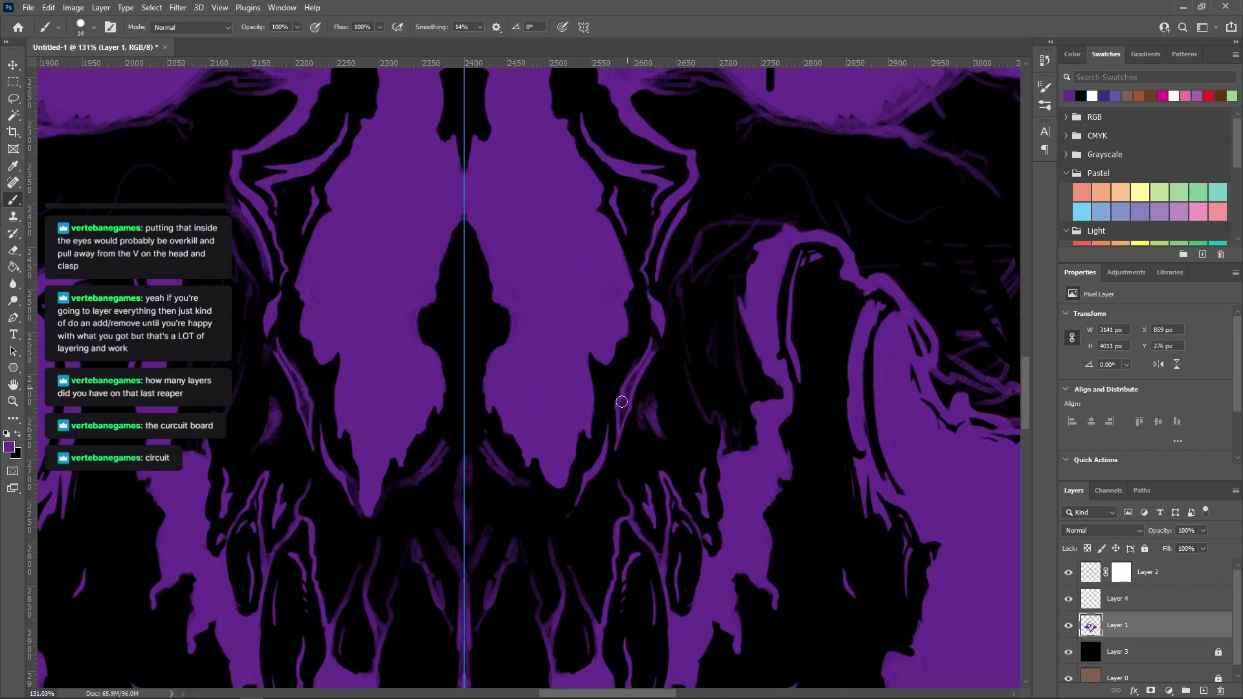
pyautogui.moveTo(652, 363); pyautogui.dragTo(613, 410)
pyautogui.moveTo(348, 475); pyautogui.dragTo(347, 497)
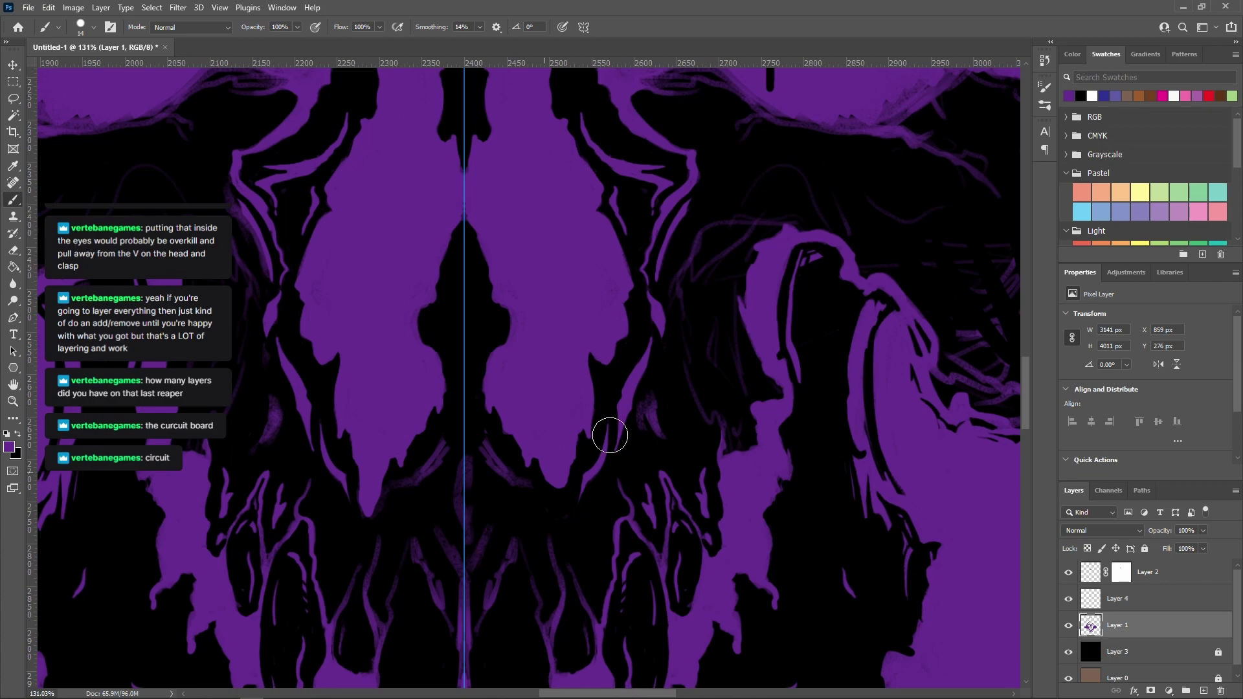
pyautogui.moveTo(611, 436); pyautogui.dragTo(725, 509)
pyautogui.moveTo(350, 285); pyautogui.dragTo(364, 330)
# Carve the faint sketch patch on the cheek beside the nasal cavity into a small, forked accent
pyautogui.scroll(-6, 493, 337)
pyautogui.scroll(4, 581, 410)
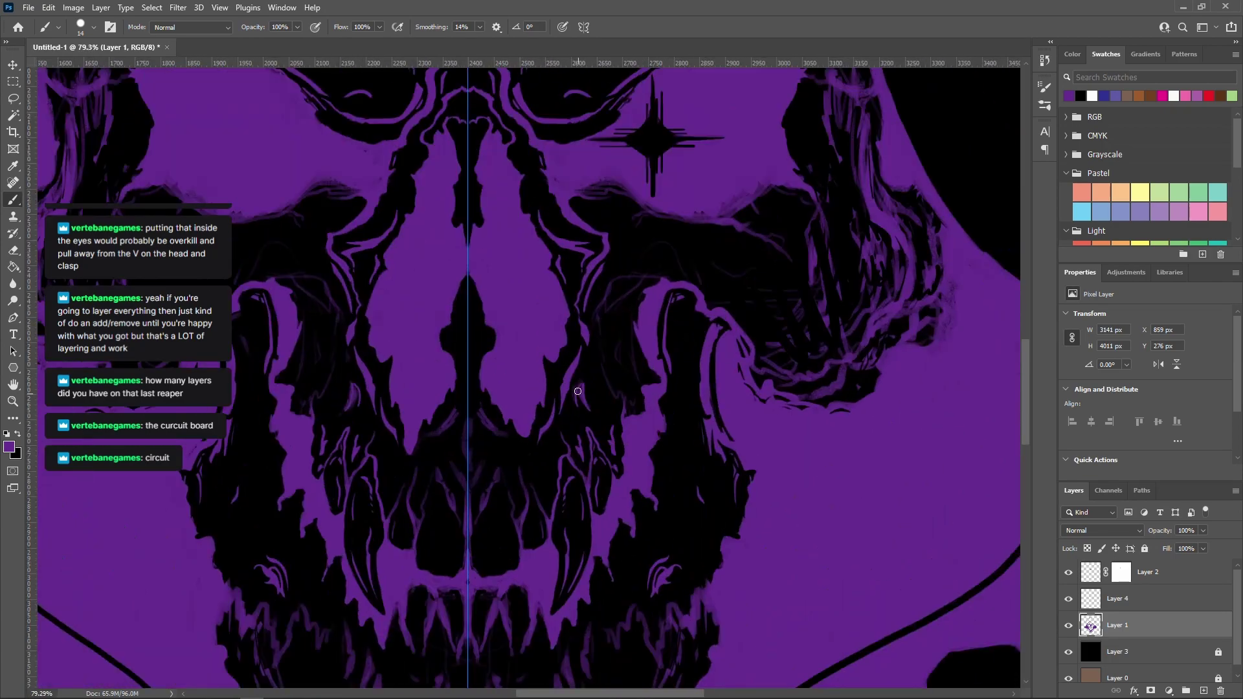
pyautogui.scroll(4, 570, 396)
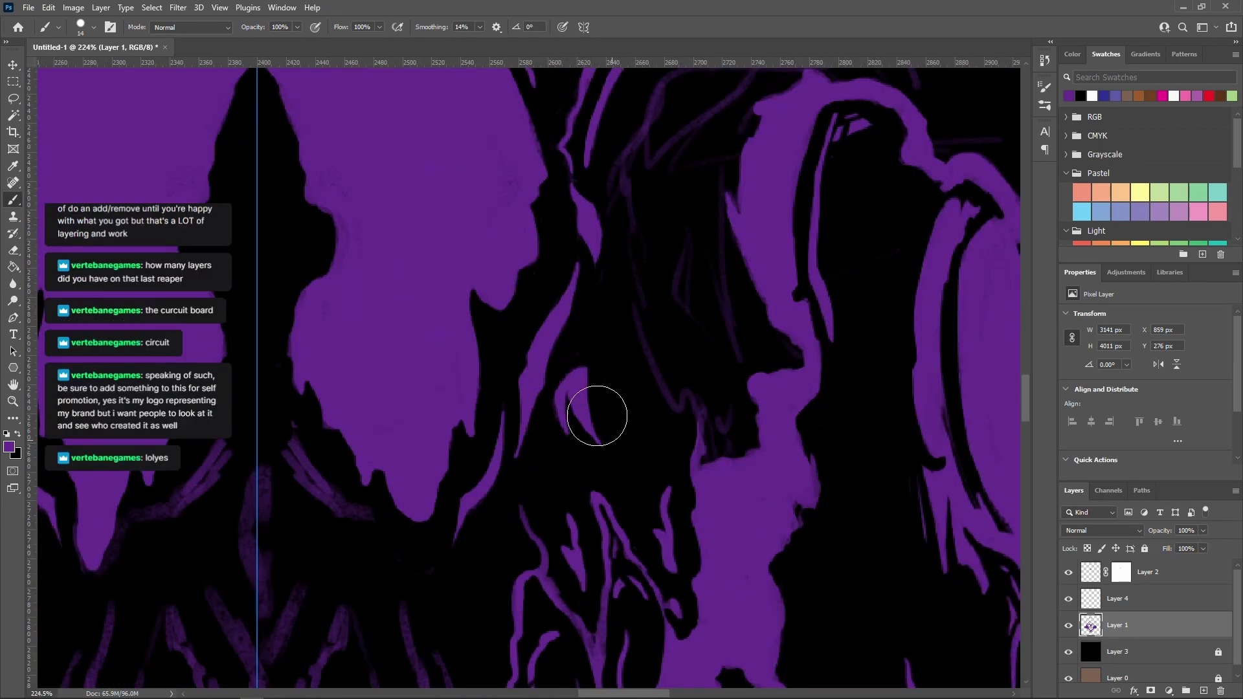
pyautogui.scroll(-8, 608, 427)
pyautogui.scroll(-2, 628, 434)
pyautogui.scroll(8, 551, 388)
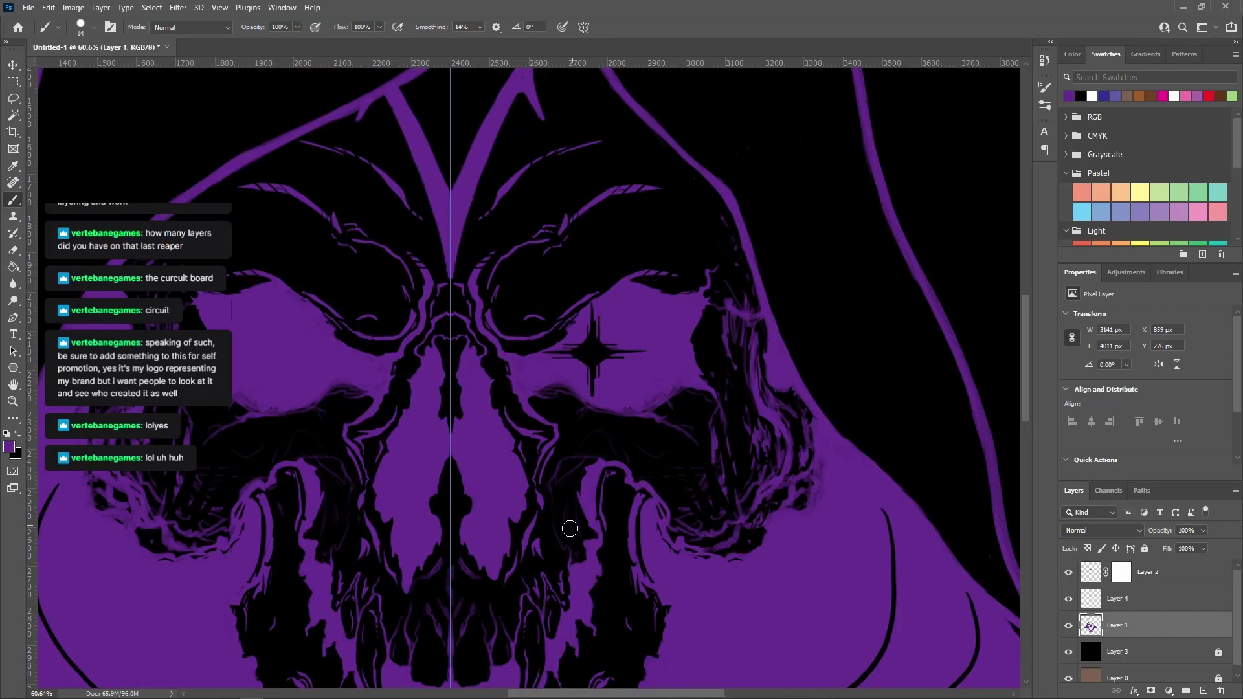
# Cut small black accent notches into the inner lower corner of the eye socket
pyautogui.scroll(3, 551, 389)
pyautogui.moveTo(450, 343); pyautogui.dragTo(464, 356)
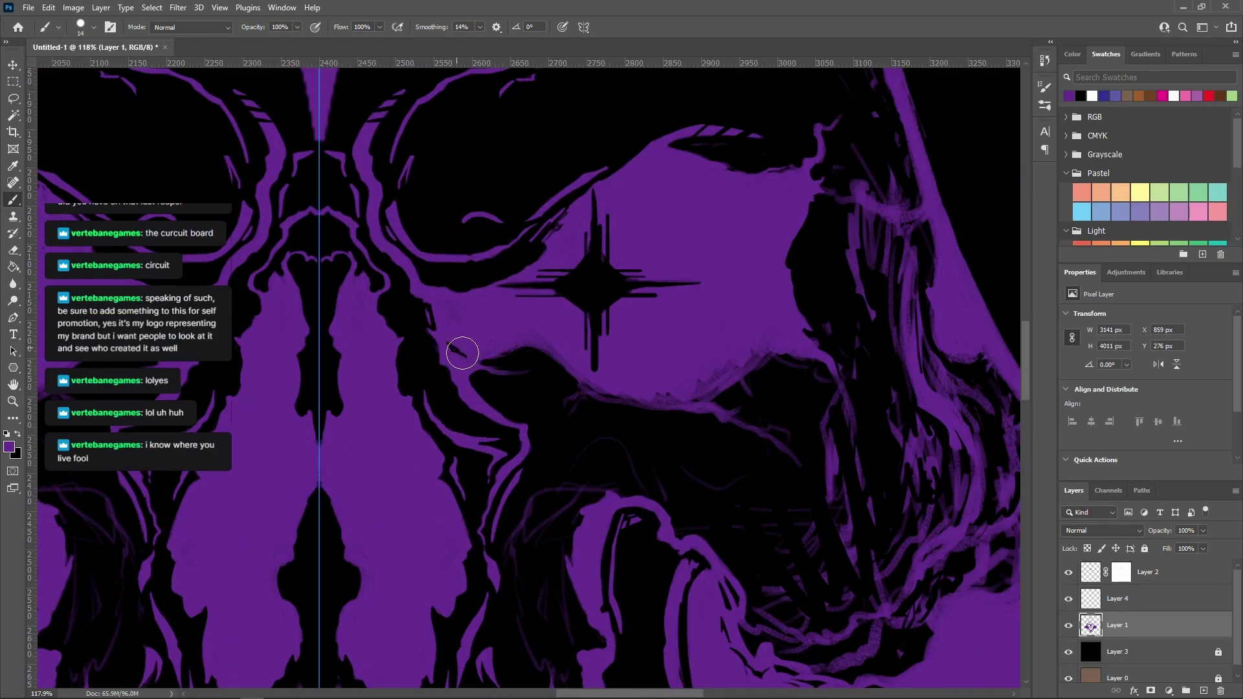
pyautogui.moveTo(452, 310); pyautogui.dragTo(462, 319)
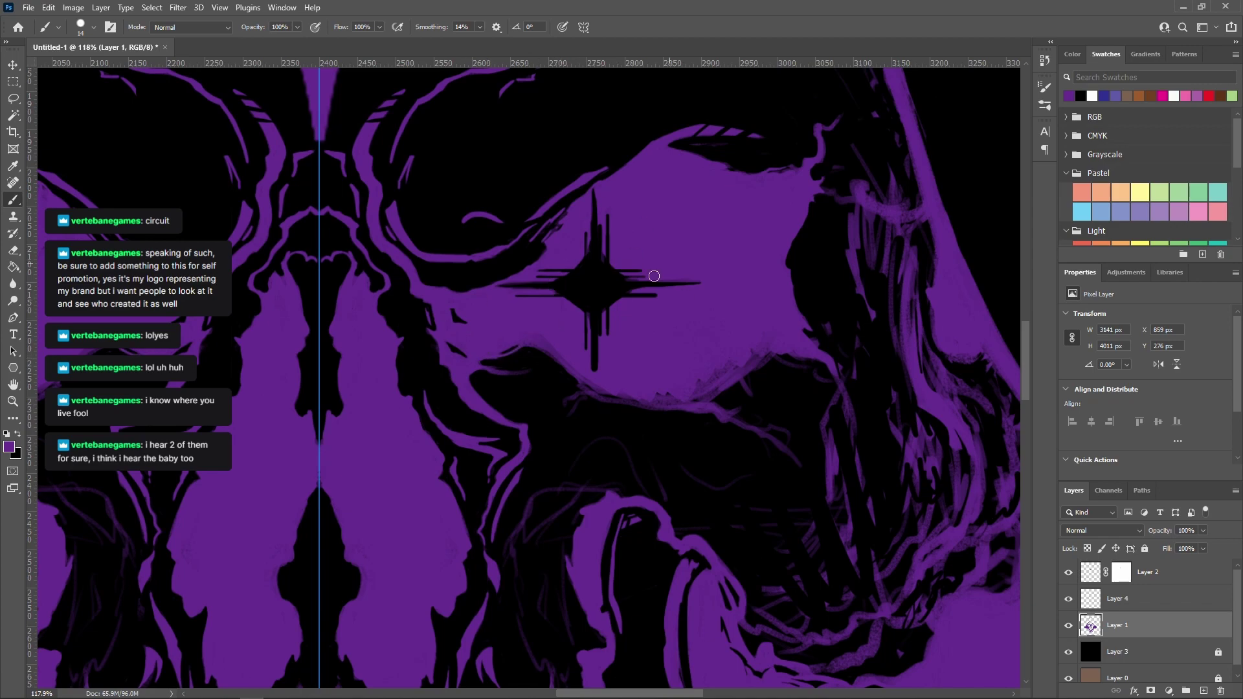
# Redraw the rough lower edge of the eye socket as a crisp contour with pointed inner accents
pyautogui.moveTo(518, 516); pyautogui.dragTo(554, 483)
pyautogui.scroll(2, 555, 482)
pyautogui.moveTo(625, 390); pyautogui.dragTo(751, 575)
pyautogui.moveTo(885, 520)
pyautogui.mouseDown()
pyautogui.moveTo(827, 525)
pyautogui.moveTo(882, 524)
pyautogui.mouseUp()
pyautogui.click(876, 479)
pyautogui.moveTo(895, 476)
pyautogui.mouseDown()
pyautogui.moveTo(610, 337)
pyautogui.moveTo(679, 395)
pyautogui.mouseUp()
pyautogui.moveTo(631, 343)
pyautogui.mouseDown()
pyautogui.moveTo(688, 399)
pyautogui.moveTo(908, 399)
pyautogui.mouseUp()
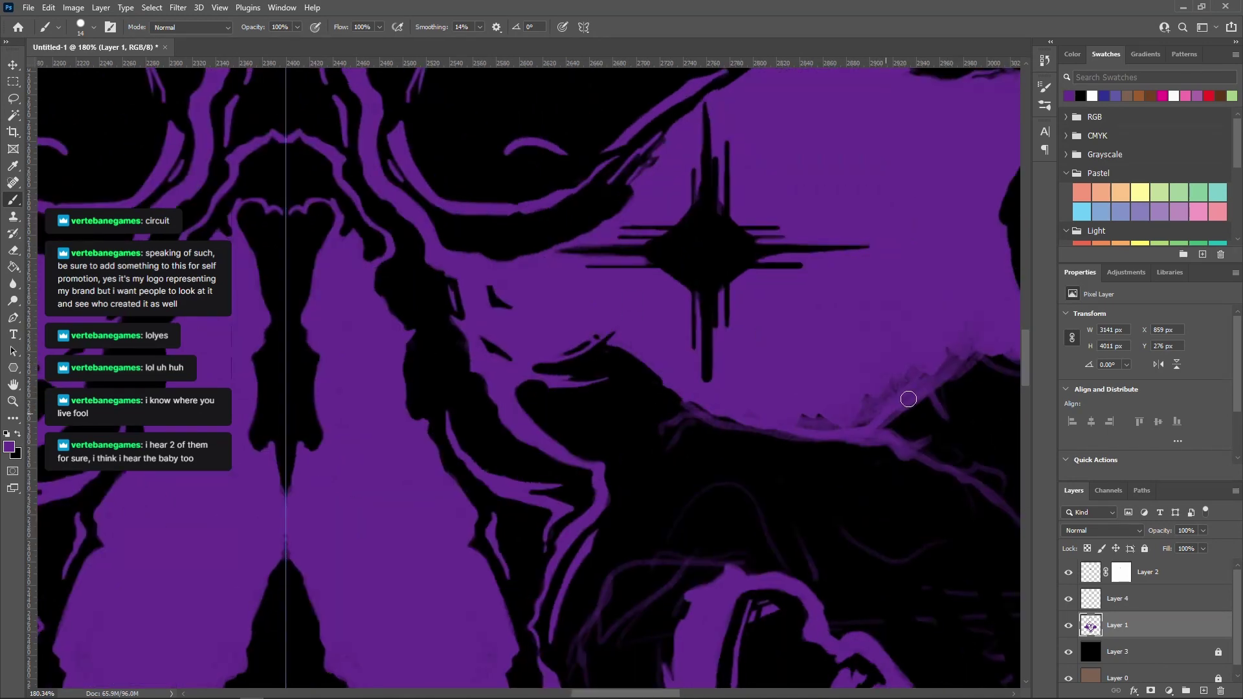
pyautogui.scroll(-3, 877, 439)
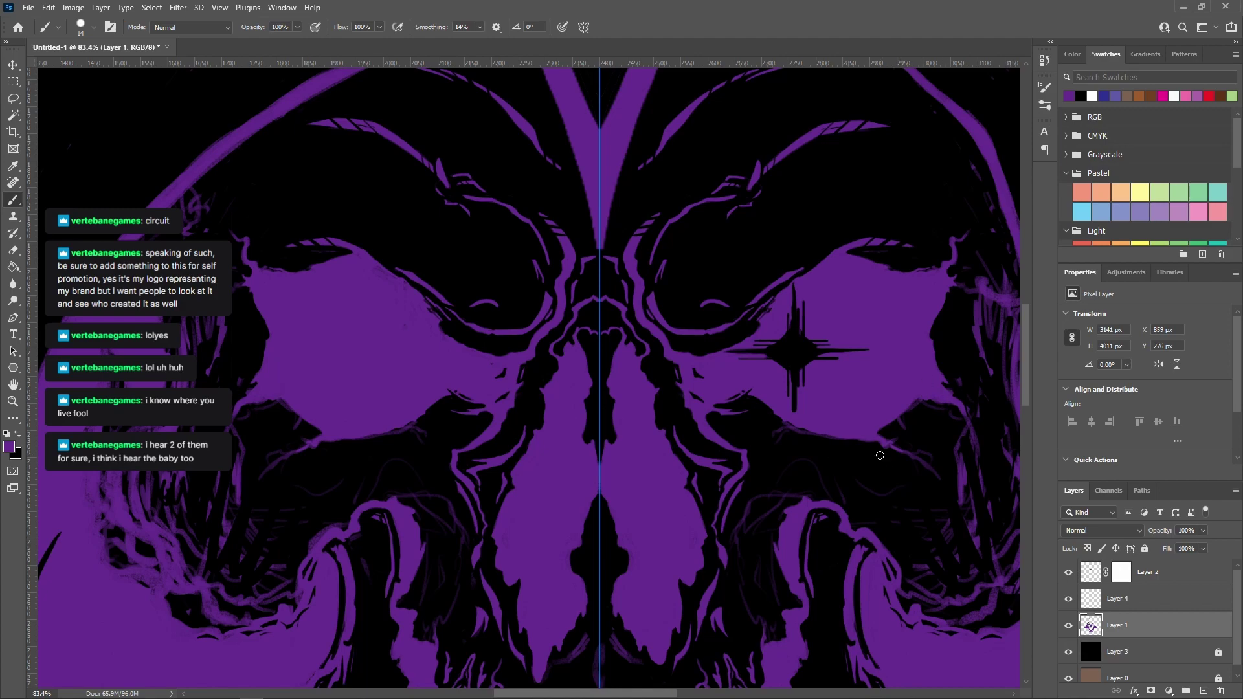
# Remove the stray sketch strokes below the left eye socket's outer edge and save the document as Vertebane Gaming Logo.psd
pyautogui.scroll(3, 546, 380)
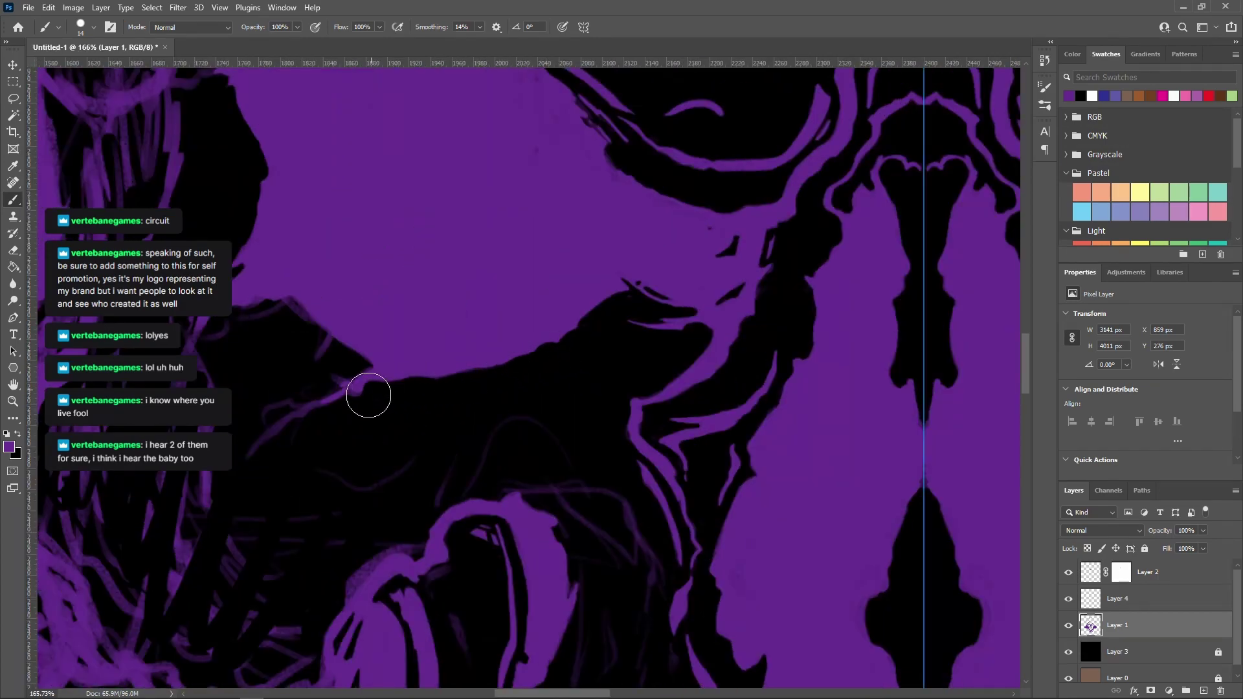
pyautogui.scroll(-5, 559, 477)
pyautogui.scroll(4, 487, 411)
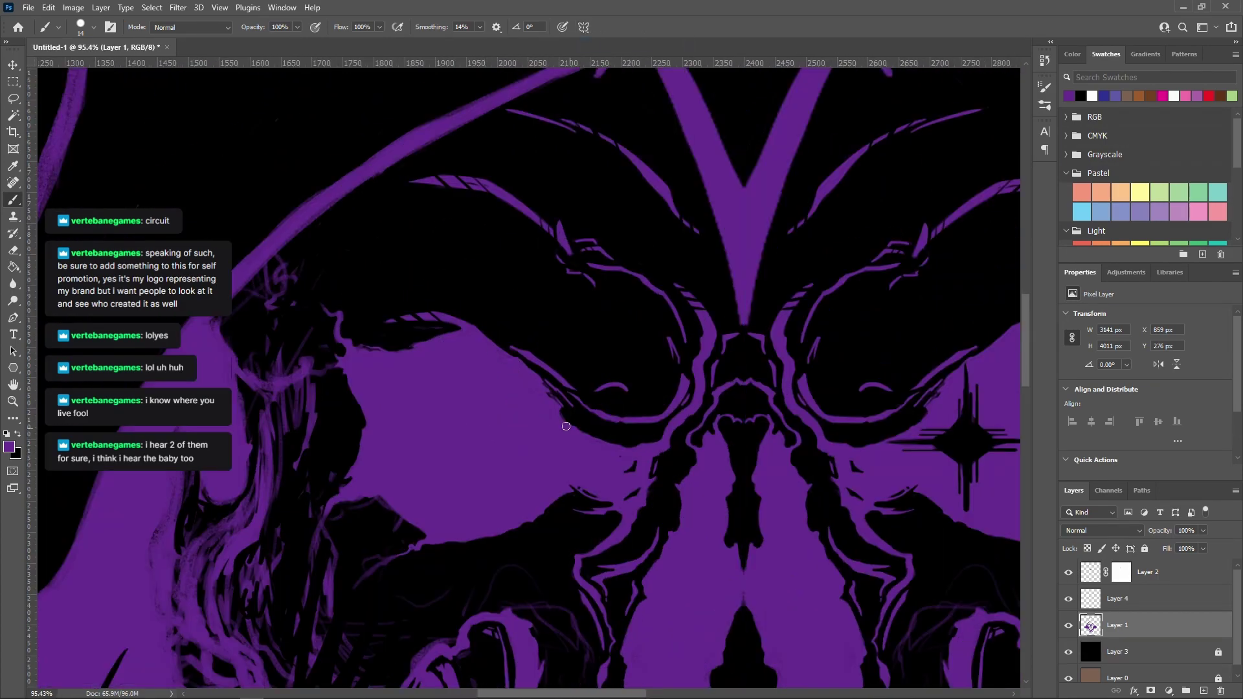
pyautogui.scroll(-5, 557, 396)
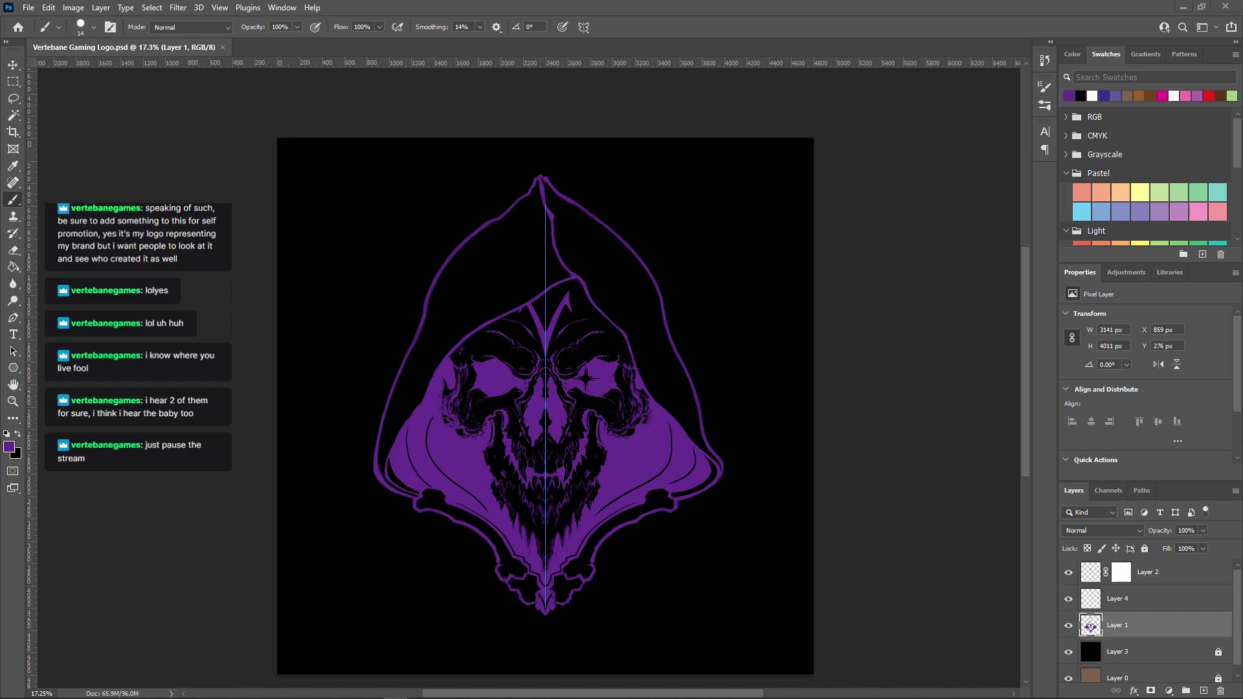
# Ink a long, wavy contour line between the nose outline and the cheekbone arch, clearing the sketch around it
pyautogui.scroll(6, 570, 426)
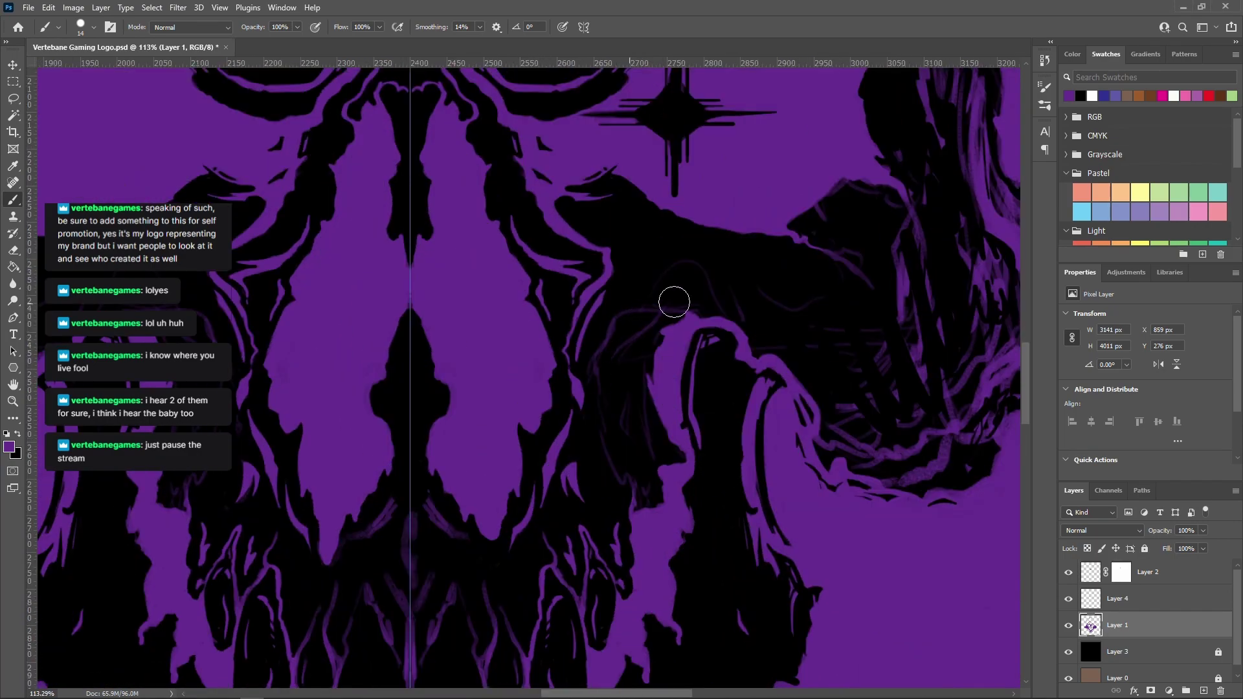
pyautogui.moveTo(626, 393); pyautogui.dragTo(622, 338)
pyautogui.moveTo(628, 255)
pyautogui.mouseDown()
pyautogui.moveTo(593, 311)
pyautogui.moveTo(599, 379)
pyautogui.moveTo(626, 429)
pyautogui.mouseUp()
pyautogui.scroll(3, 628, 421)
pyautogui.scroll(-2, 627, 457)
pyautogui.scroll(3, 615, 458)
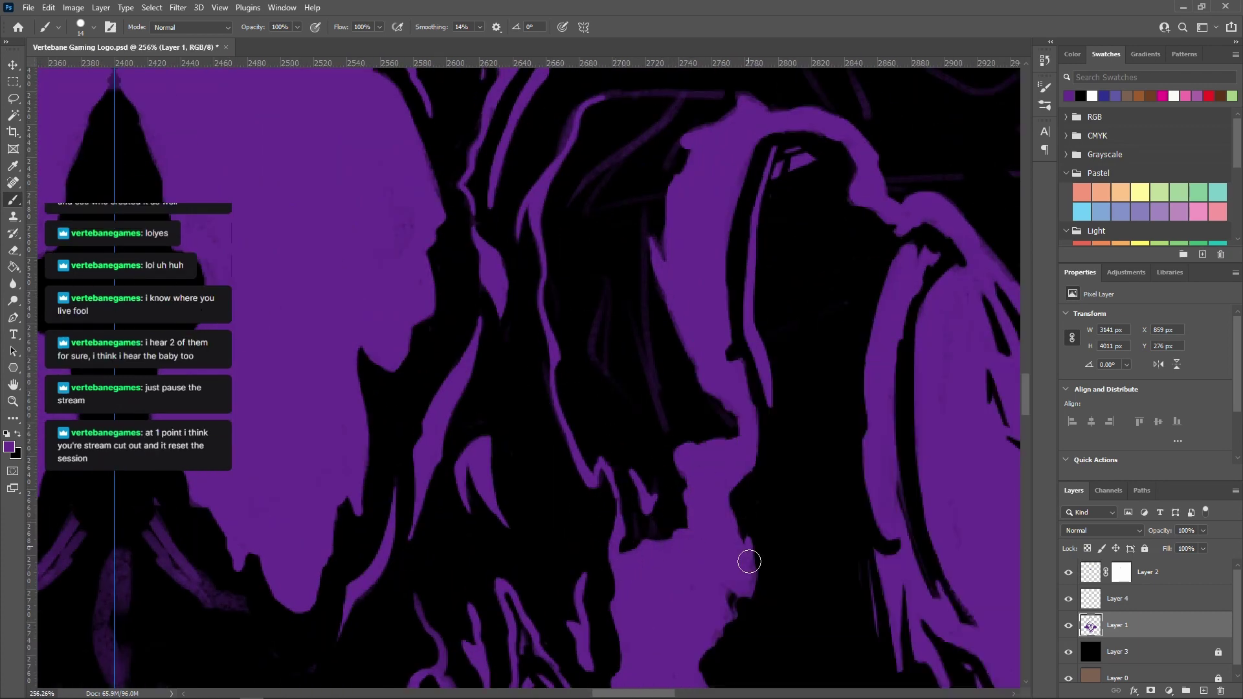
pyautogui.scroll(3, 703, 367)
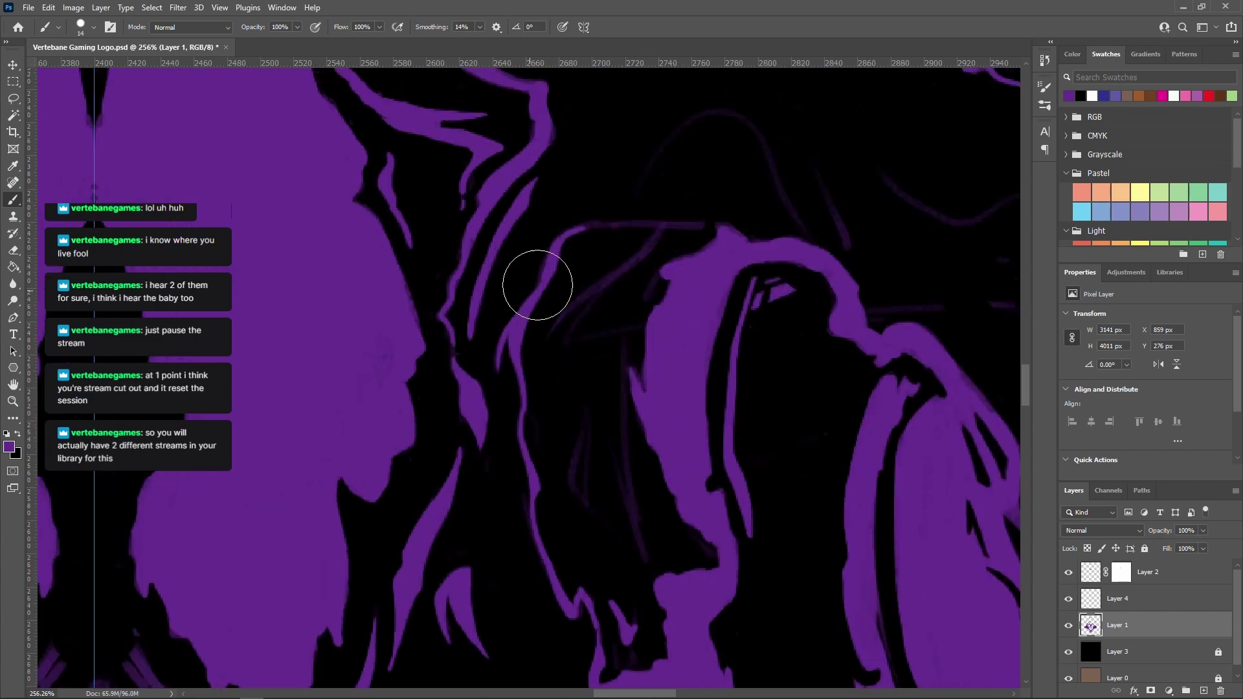
# Ink short, tapered accent strokes in the hollow between the wavy contour line and the cheekbone arch
pyautogui.scroll(-3, 655, 310)
pyautogui.scroll(-3, 747, 386)
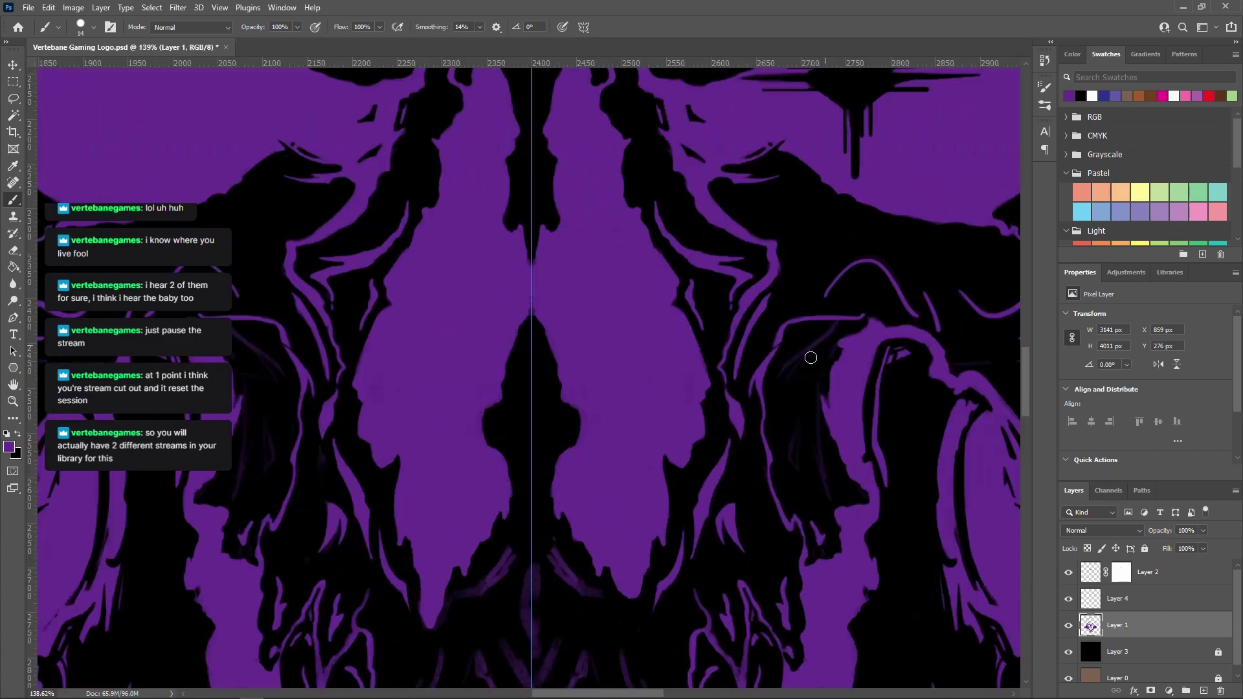
pyautogui.scroll(6, 810, 352)
pyautogui.moveTo(866, 552); pyautogui.dragTo(634, 340)
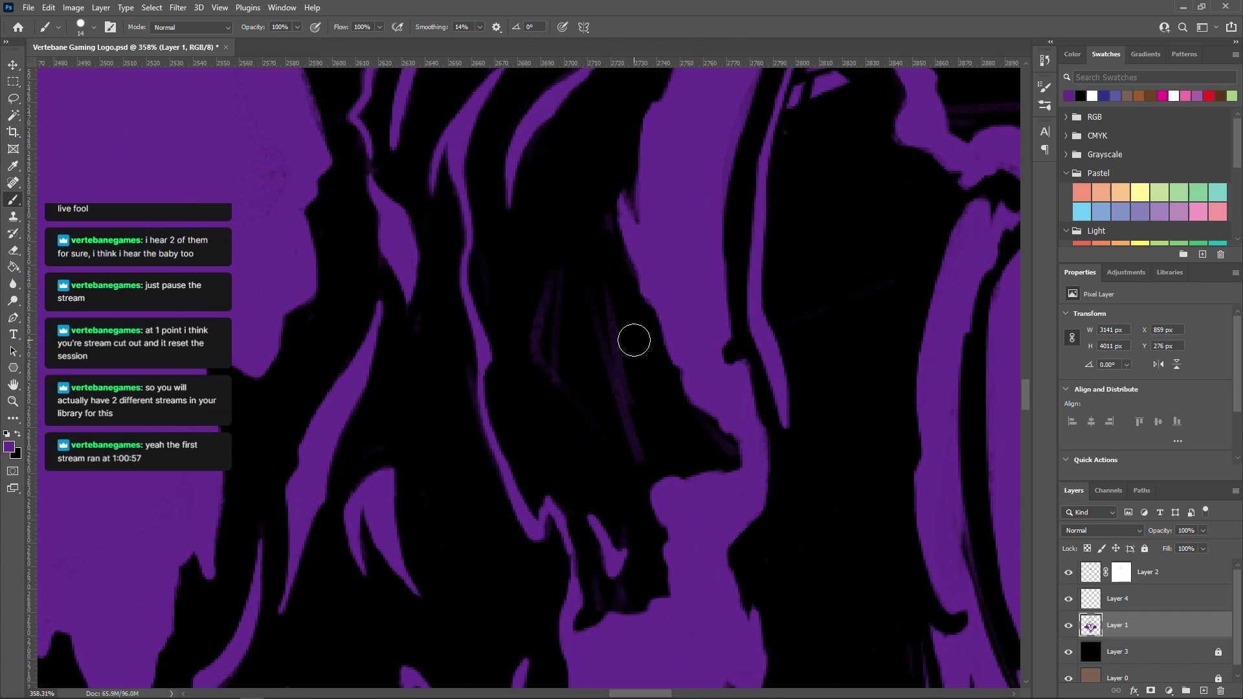
pyautogui.moveTo(557, 236); pyautogui.dragTo(571, 405)
pyautogui.moveTo(599, 277); pyautogui.dragTo(637, 450)
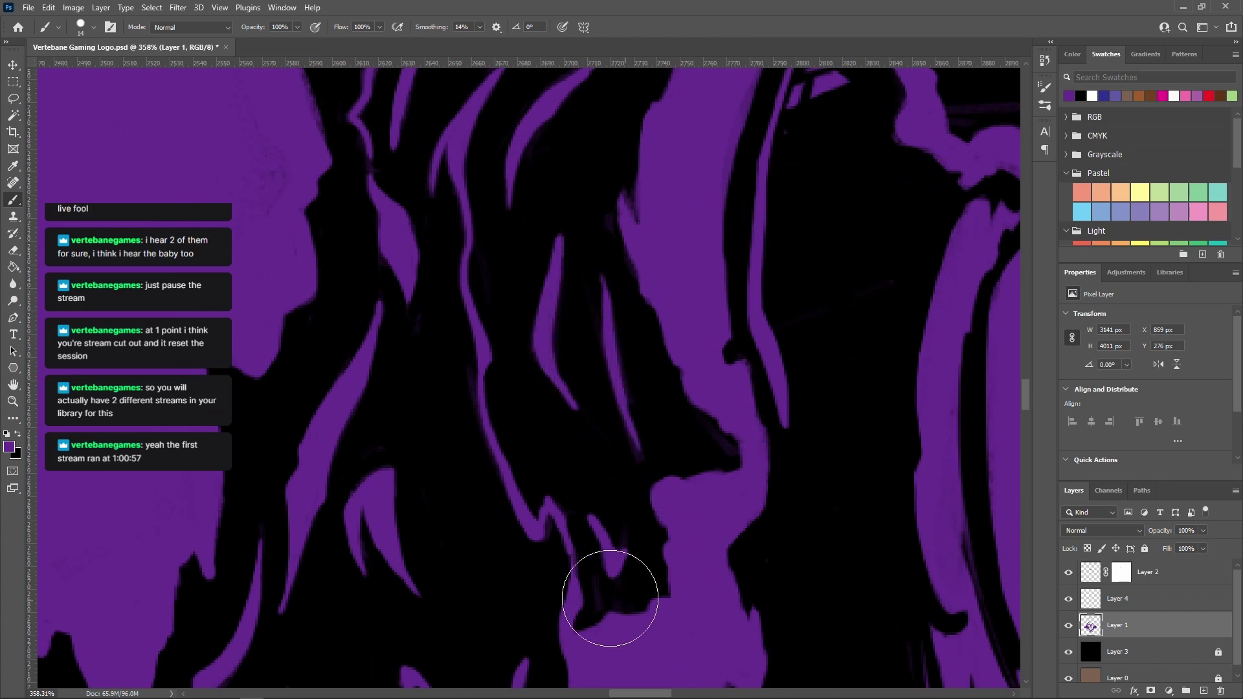
# Clean up the hollow's lower end and the curved wrinkle lines above the cheekbone arch
pyautogui.scroll(-4, 624, 597)
pyautogui.scroll(3, 771, 298)
pyautogui.scroll(-2, 739, 363)
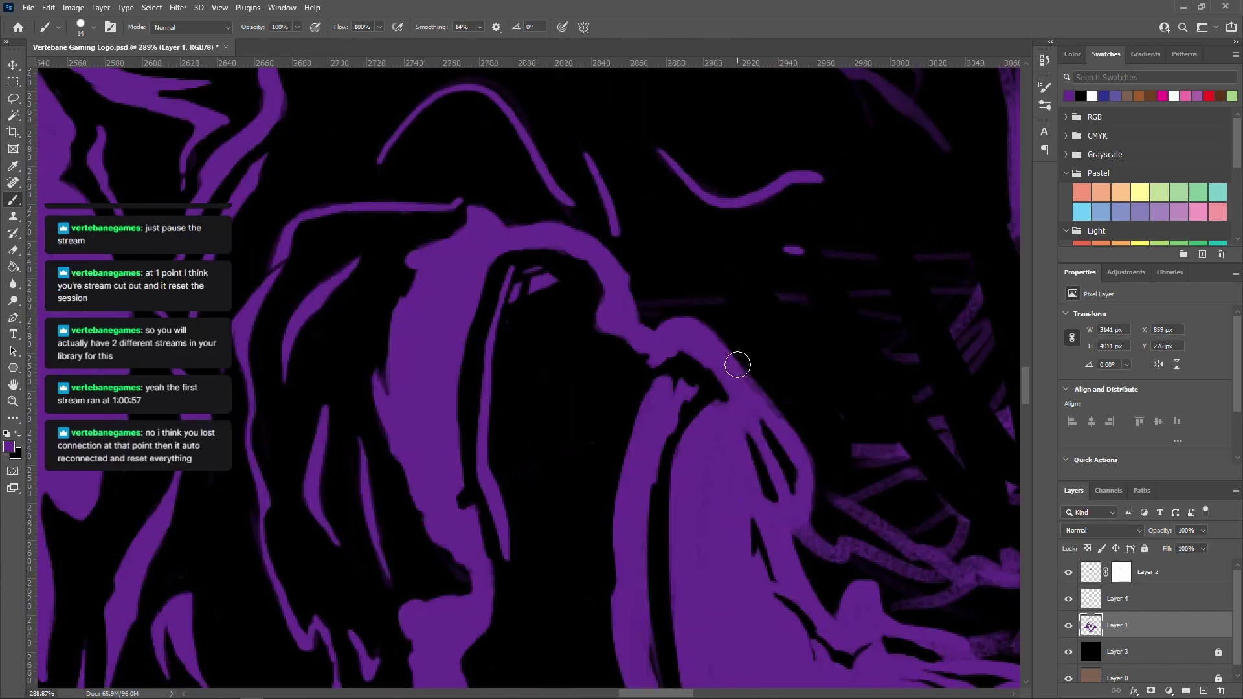
pyautogui.scroll(-1, 669, 478)
pyautogui.scroll(-2, 285, 399)
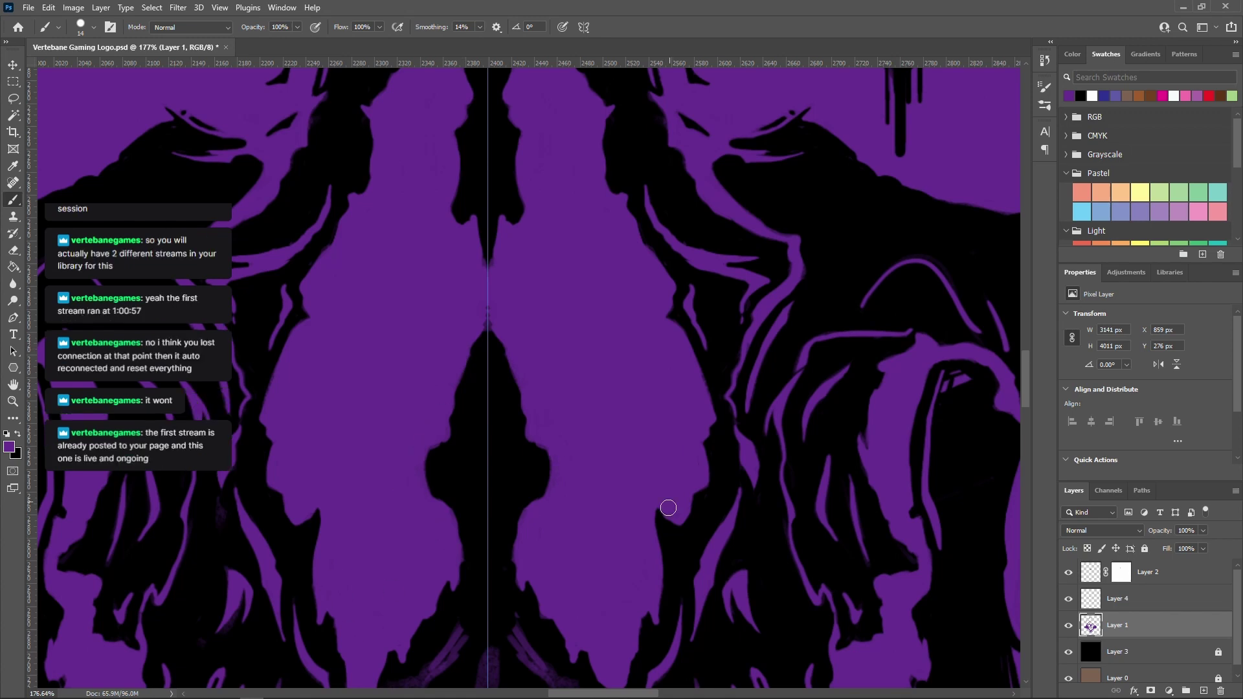
# Examine the upper tooth roots, cheekbone arch and outer jaw edge for remaining sketch lines
pyautogui.scroll(4, 539, 434)
pyautogui.moveTo(457, 319); pyautogui.dragTo(457, 198)
pyautogui.moveTo(841, 621); pyautogui.dragTo(813, 298)
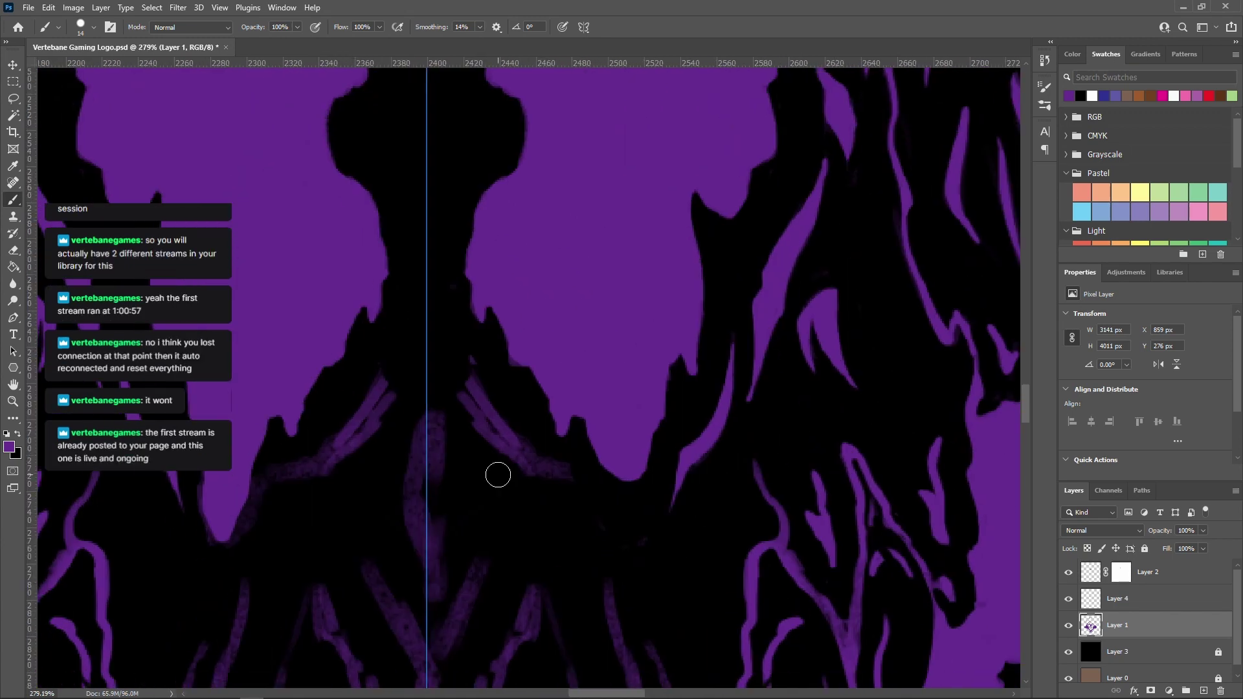
pyautogui.moveTo(878, 606); pyautogui.dragTo(716, 355)
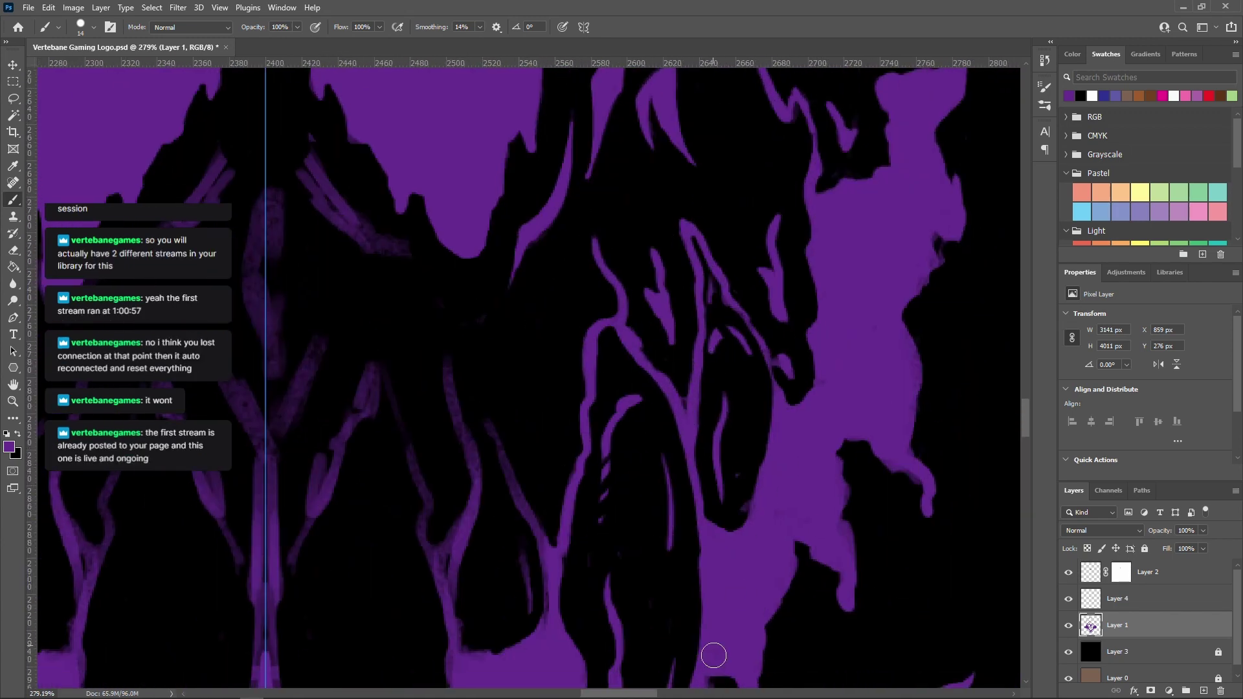
pyautogui.scroll(-2, 839, 381)
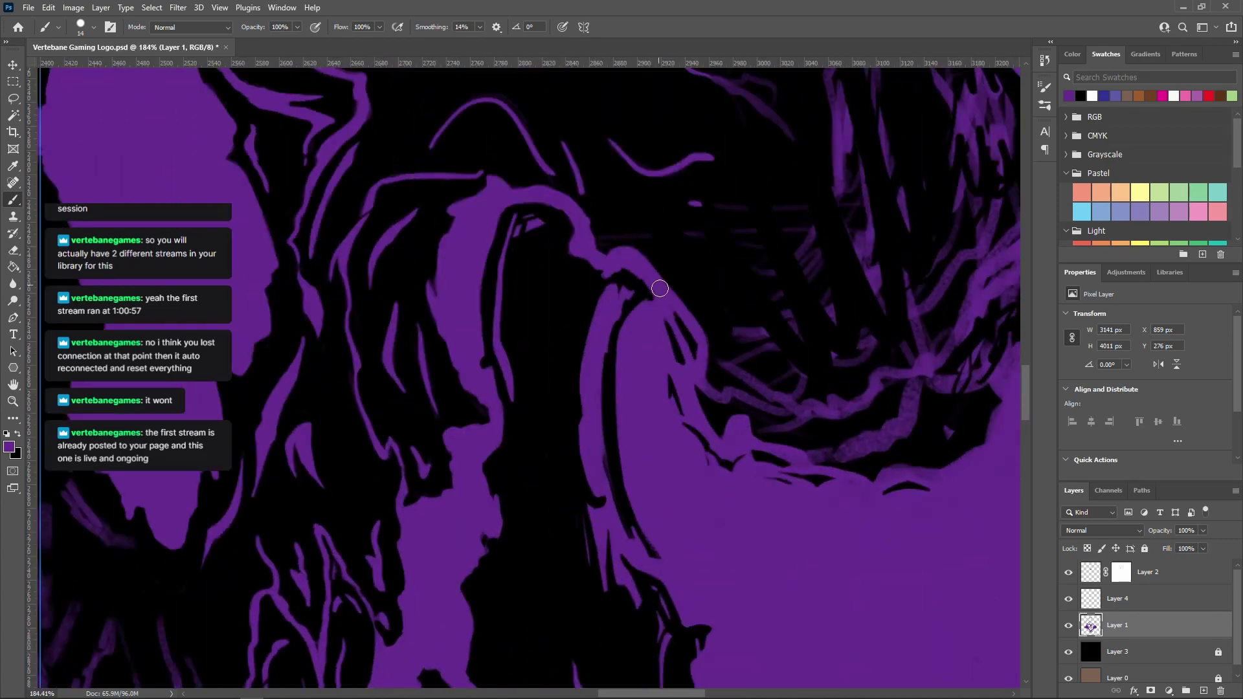
pyautogui.scroll(-1, 860, 375)
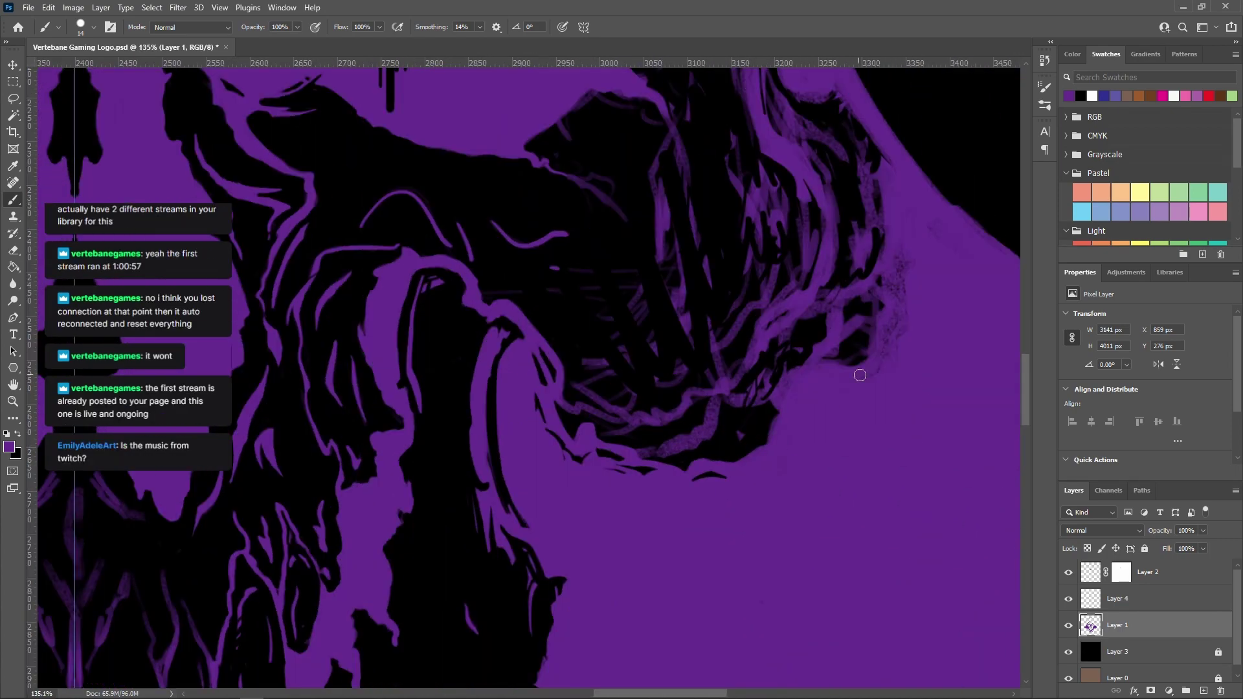
pyautogui.scroll(3, 591, 382)
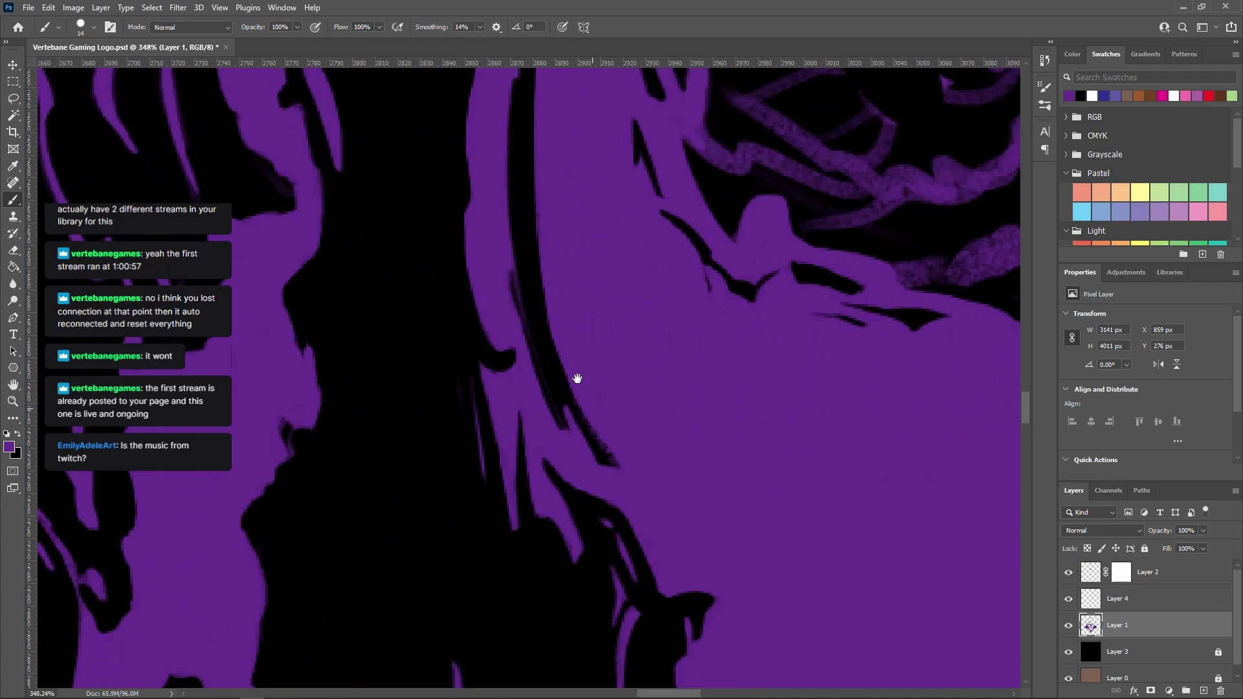
pyautogui.scroll(-2, 755, 430)
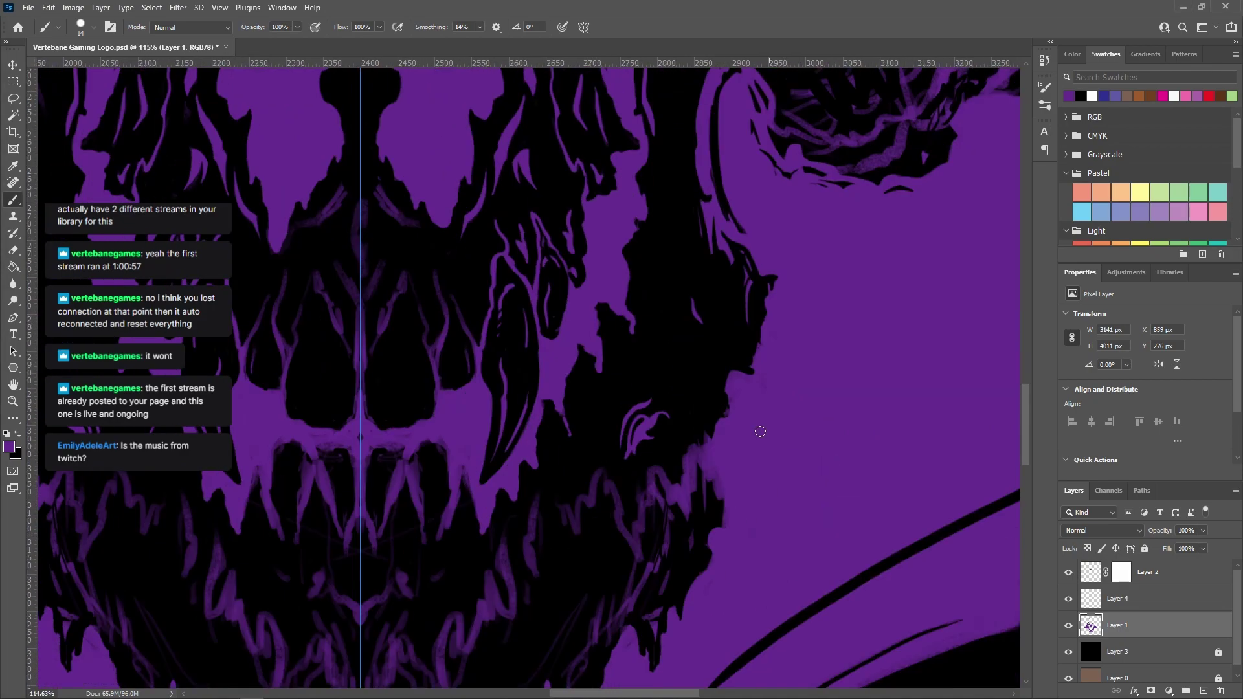
# Replace the sketch strokes beneath the nasal cavity with clean, tapered lines on both sides of the center
pyautogui.scroll(-2, 643, 444)
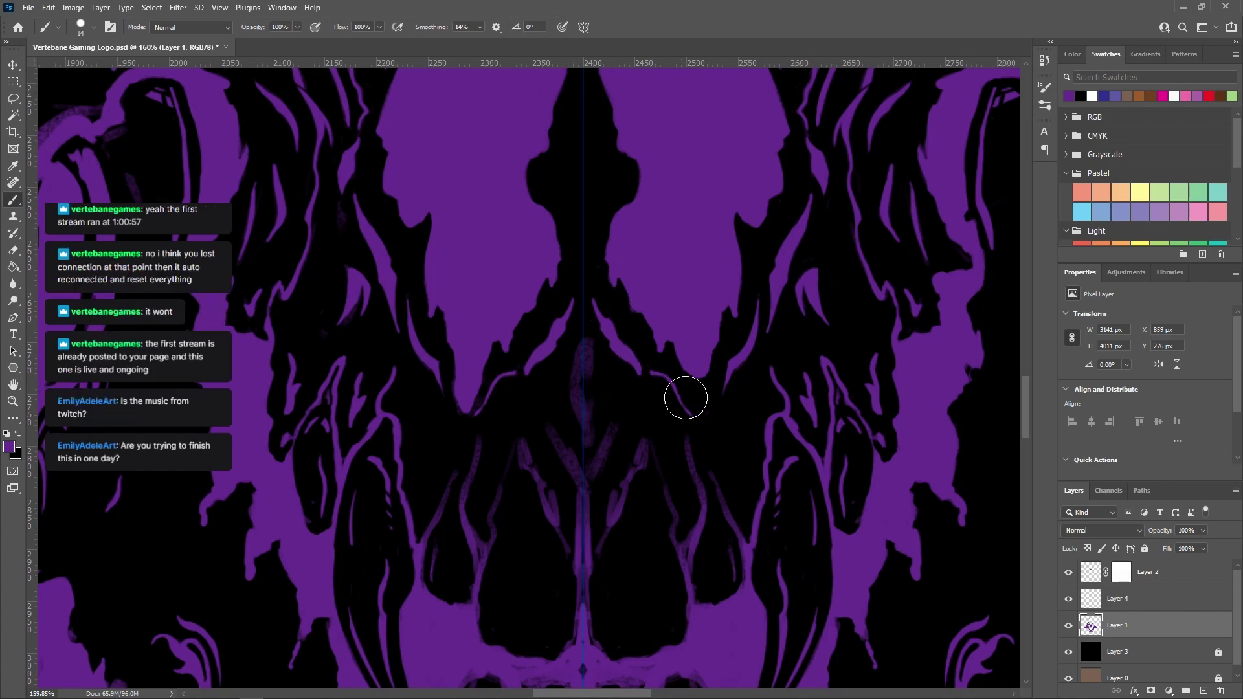
pyautogui.scroll(3, 674, 380)
pyautogui.scroll(-1, 457, 397)
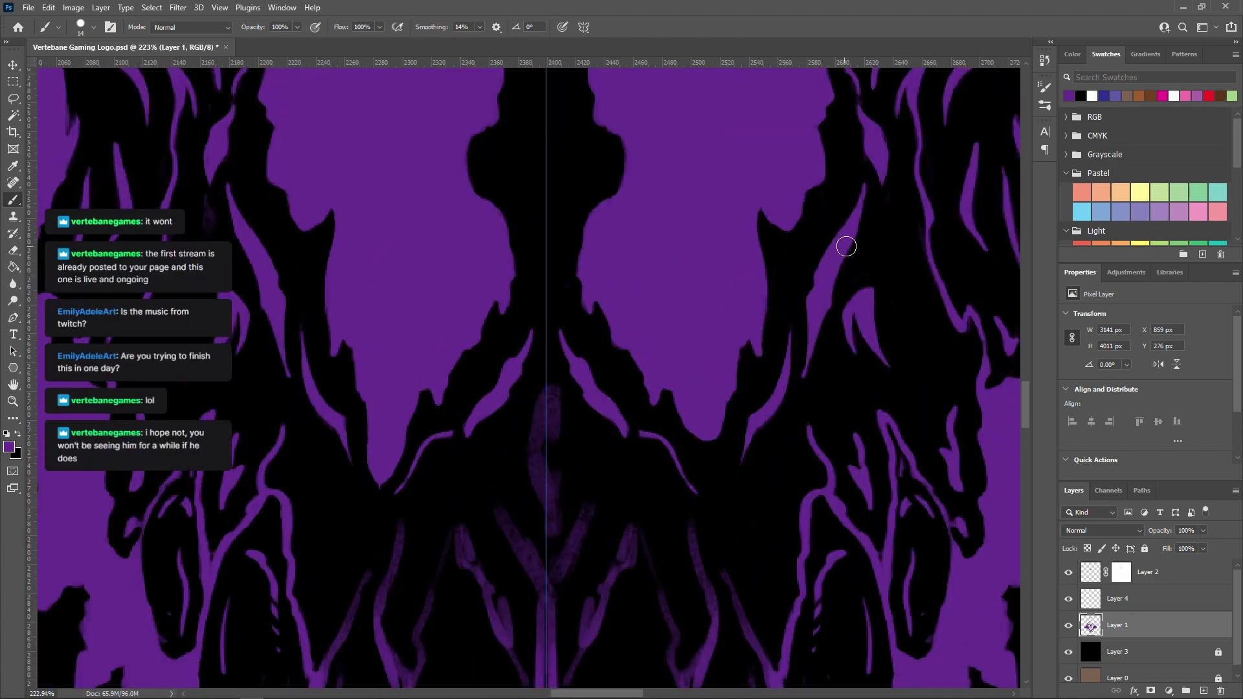
pyautogui.scroll(-2, 664, 438)
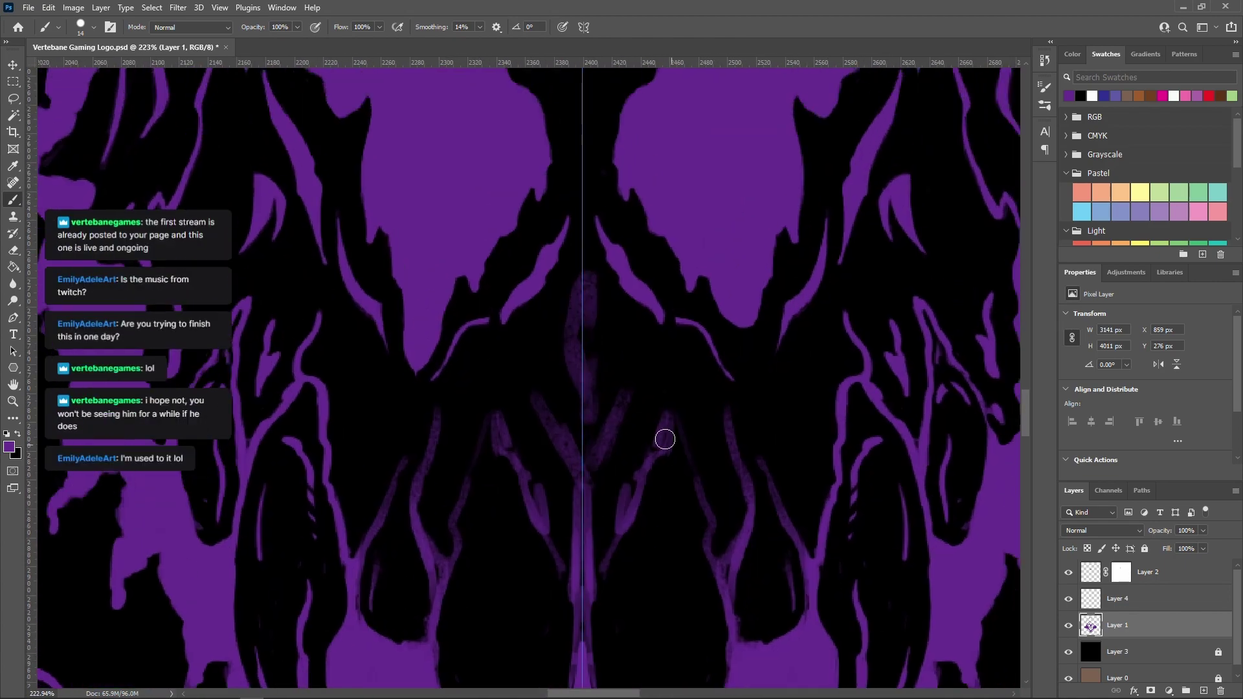
# Ink the branching root lines above the upper front and side teeth symmetrically
pyautogui.scroll(-8, 663, 438)
pyautogui.scroll(-1, 576, 360)
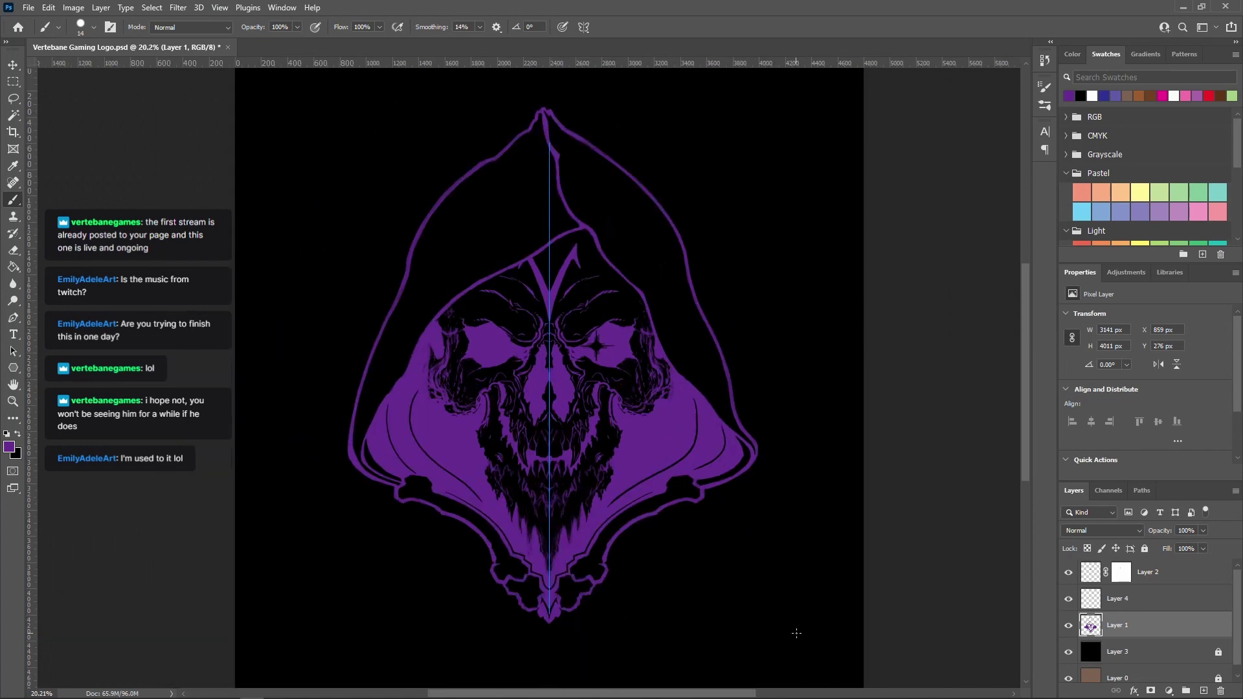
pyautogui.scroll(5, 585, 365)
pyautogui.scroll(-6, 643, 331)
pyautogui.moveTo(649, 324); pyautogui.dragTo(610, 353)
pyautogui.scroll(9, 569, 453)
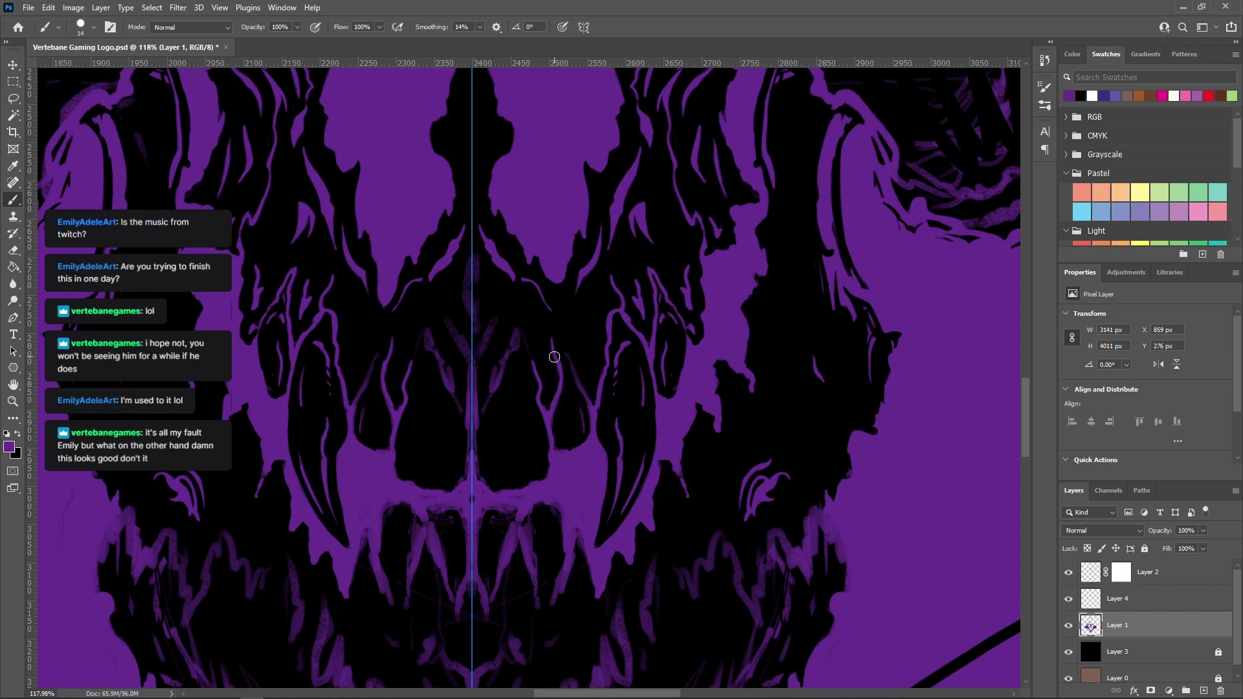
pyautogui.scroll(2, 492, 375)
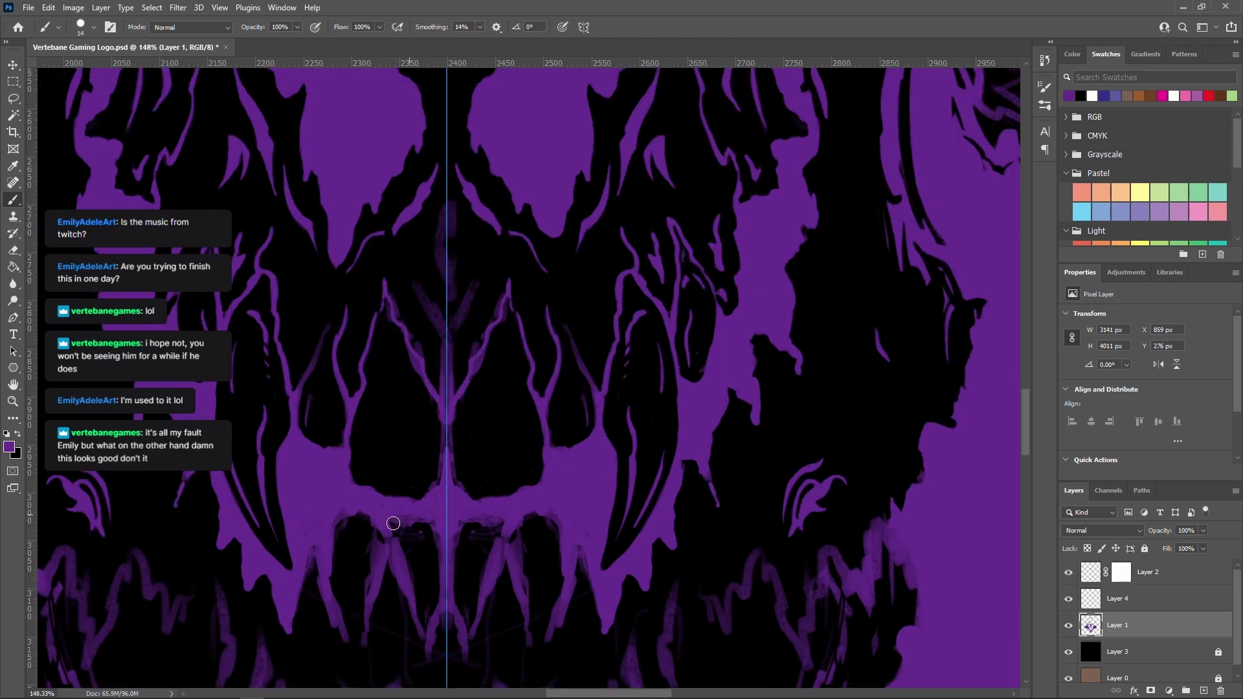
pyautogui.scroll(3, 317, 414)
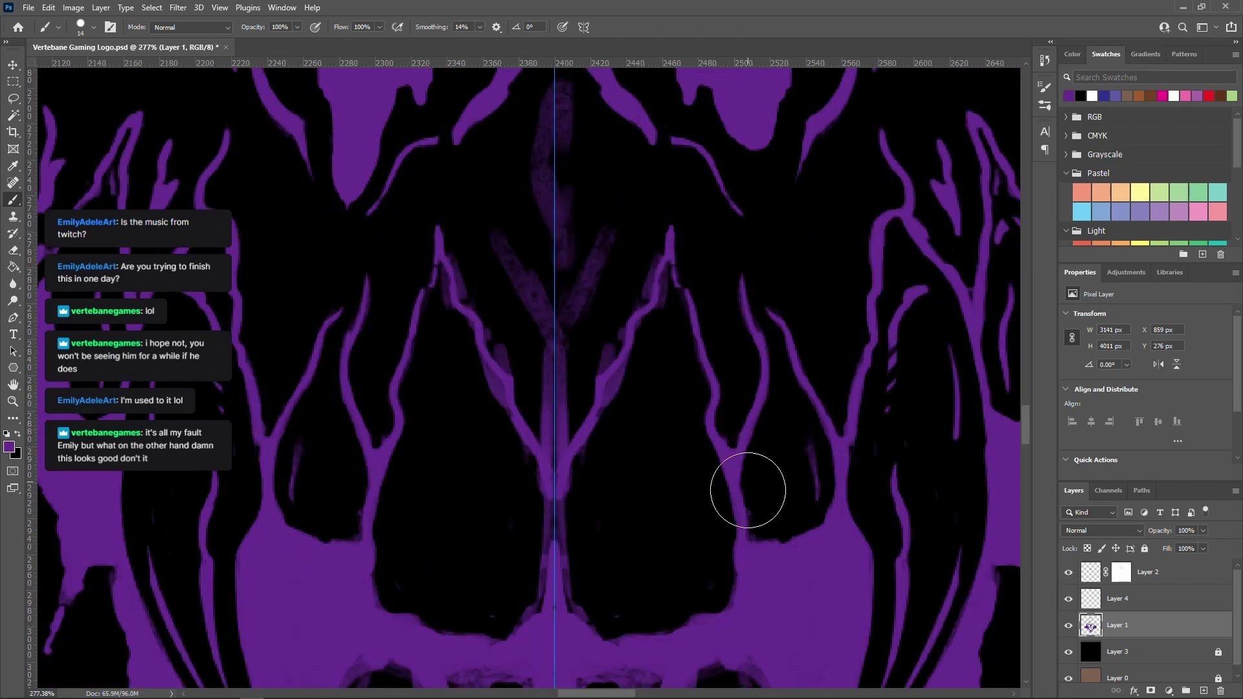
# Erase the rough sketch edges along the root lines between the upper front teeth
pyautogui.press('e')
pyautogui.moveTo(655, 280)
pyautogui.mouseDown()
pyautogui.moveTo(575, 480)
pyautogui.moveTo(571, 563)
pyautogui.mouseUp()
pyautogui.moveTo(651, 256)
pyautogui.mouseDown()
pyautogui.moveTo(591, 393)
pyautogui.moveTo(604, 401)
pyautogui.moveTo(582, 610)
pyautogui.moveTo(602, 637)
pyautogui.mouseUp()
pyautogui.press('b')
# Redraw the small accents inside the upper side teeth and around the front tooth roots as clean strokes
pyautogui.moveTo(299, 439); pyautogui.dragTo(292, 500)
pyautogui.scroll(-3, 738, 555)
pyautogui.moveTo(435, 271)
pyautogui.mouseDown()
pyautogui.moveTo(405, 285)
pyautogui.moveTo(401, 318)
pyautogui.mouseUp()
pyautogui.moveTo(400, 343); pyautogui.dragTo(389, 430)
pyautogui.moveTo(465, 351)
pyautogui.mouseDown()
pyautogui.moveTo(461, 432)
pyautogui.moveTo(409, 440)
pyautogui.mouseUp()
pyautogui.moveTo(412, 410); pyautogui.dragTo(416, 334)
# Review the whole skull illustration and save the document
pyautogui.scroll(-3, 675, 388)
pyautogui.scroll(-5, 724, 536)
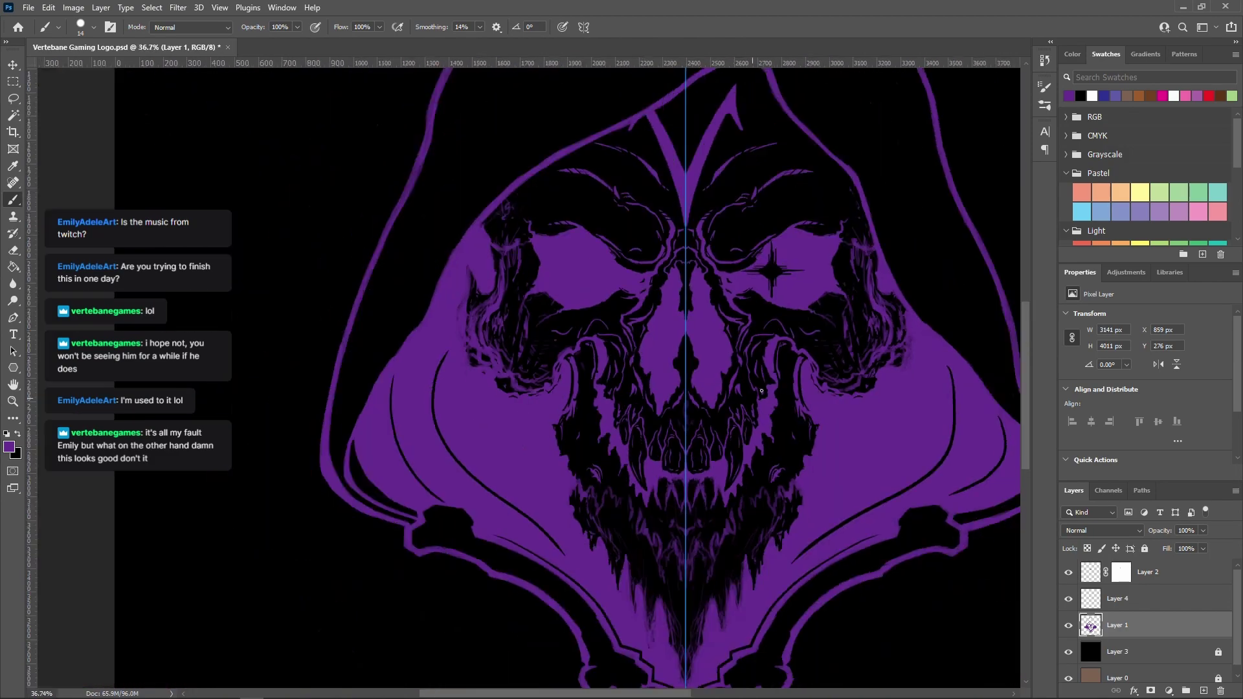
pyautogui.scroll(-1, 707, 448)
pyautogui.scroll(4, 707, 448)
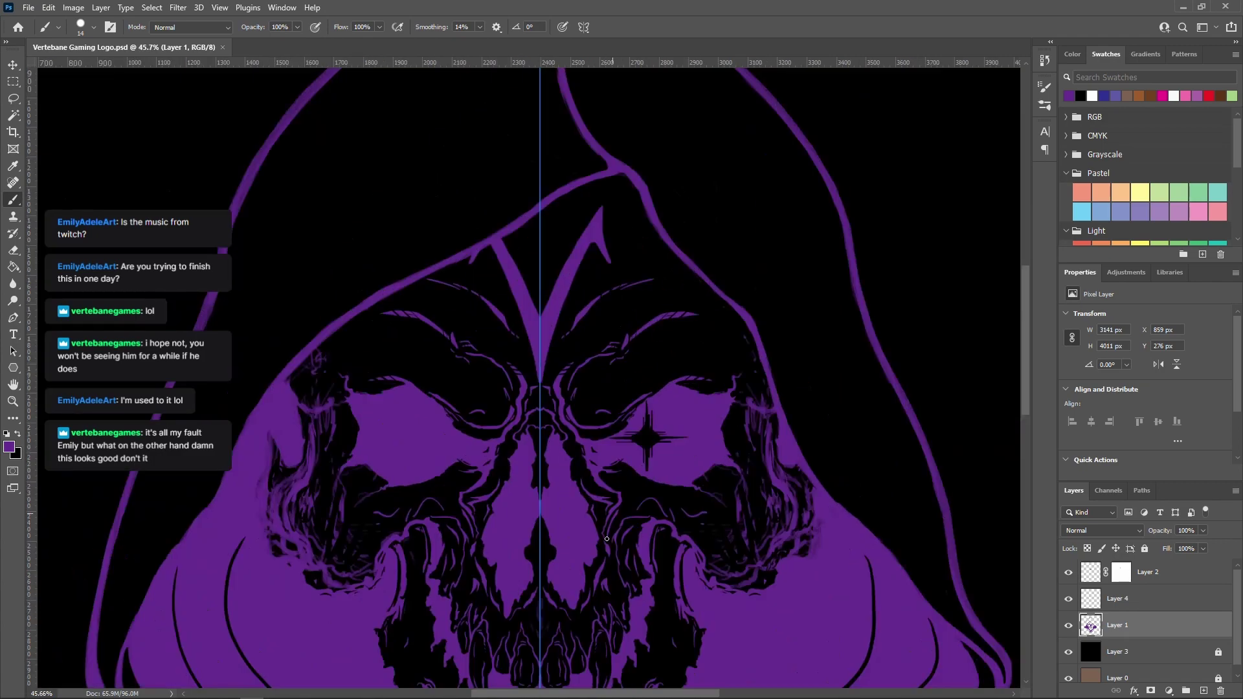
# Refine the arched accent strokes on the cheekbones below the eye sockets into cleaner brush lines
pyautogui.moveTo(648, 265); pyautogui.dragTo(664, 453)
pyautogui.moveTo(598, 673); pyautogui.dragTo(635, 350)
pyautogui.scroll(6, 636, 388)
pyautogui.moveTo(751, 311); pyautogui.dragTo(678, 323)
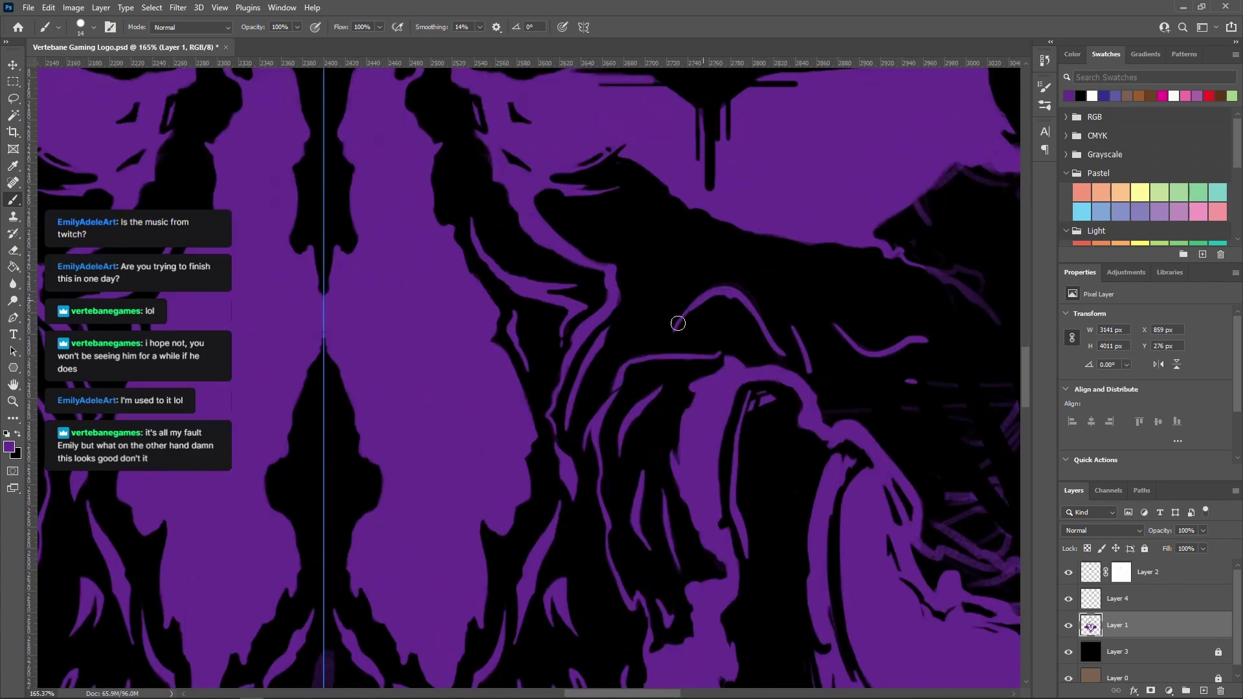
pyautogui.scroll(-4, 763, 292)
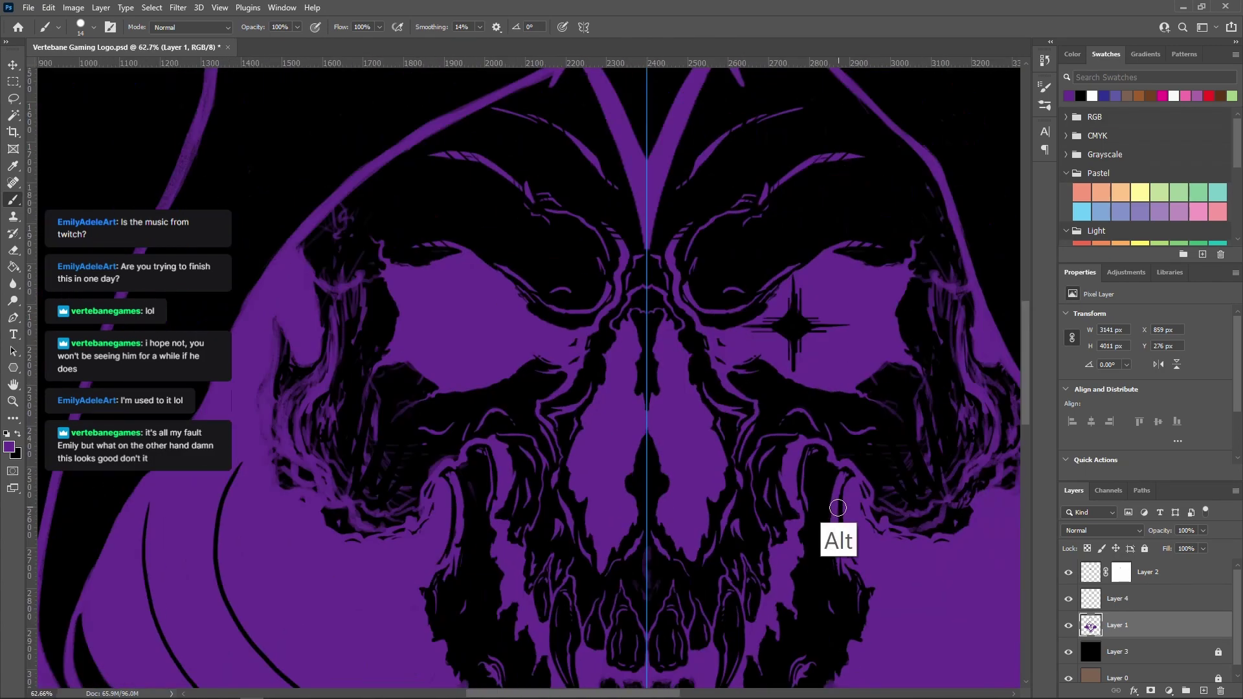
pyautogui.scroll(2, 768, 331)
pyautogui.scroll(-3, 768, 332)
# Ink crisp outlines and tapering root lines around the lower front teeth, mirrored across the center
pyautogui.scroll(4, 725, 440)
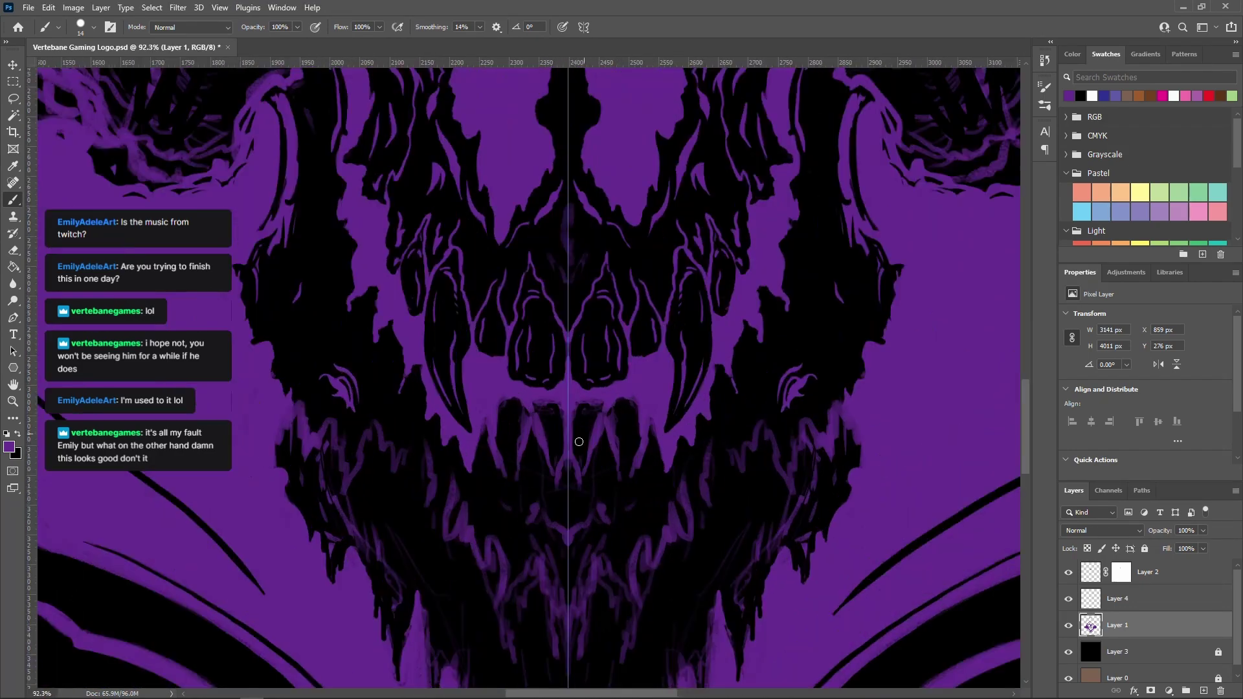
pyautogui.moveTo(618, 490); pyautogui.dragTo(607, 430)
pyautogui.moveTo(612, 415); pyautogui.dragTo(582, 487)
pyautogui.scroll(5, 636, 416)
pyautogui.moveTo(635, 416); pyautogui.dragTo(623, 501)
pyautogui.moveTo(657, 391); pyautogui.dragTo(653, 407)
pyautogui.moveTo(581, 424)
pyautogui.mouseDown()
pyautogui.moveTo(594, 453)
pyautogui.moveTo(542, 472)
pyautogui.moveTo(582, 394)
pyautogui.mouseUp()
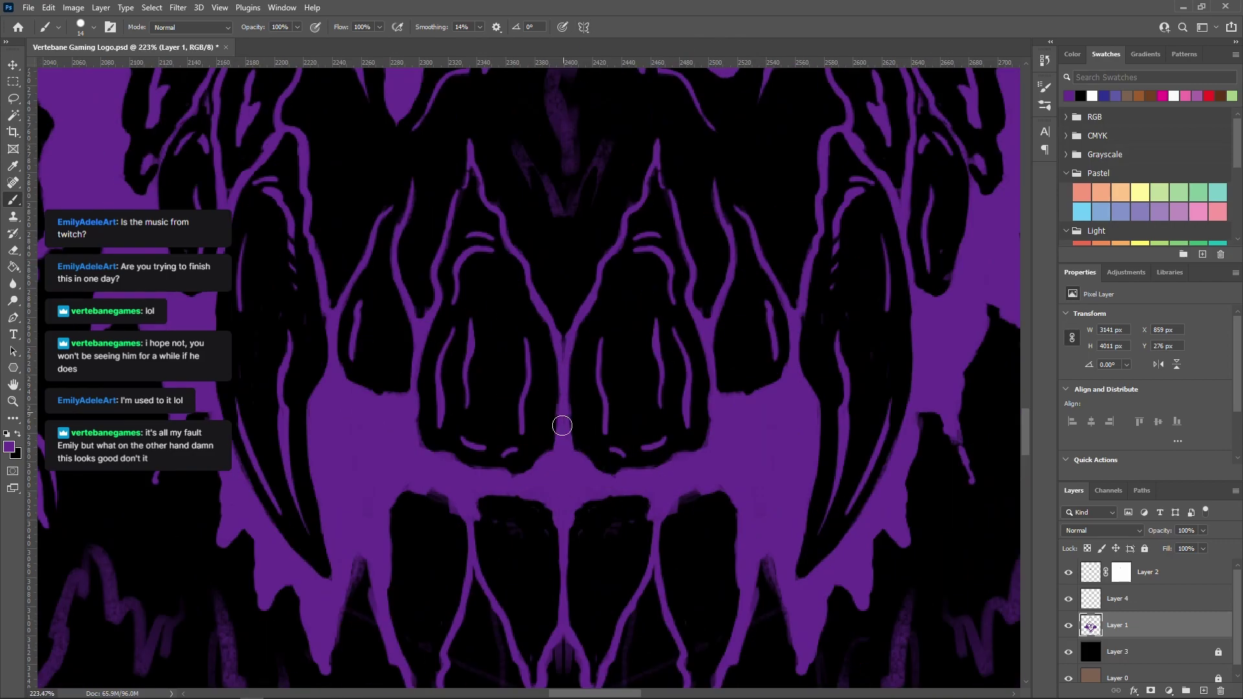
pyautogui.scroll(-6, 777, 414)
pyautogui.scroll(2, 814, 362)
pyautogui.scroll(2, 688, 394)
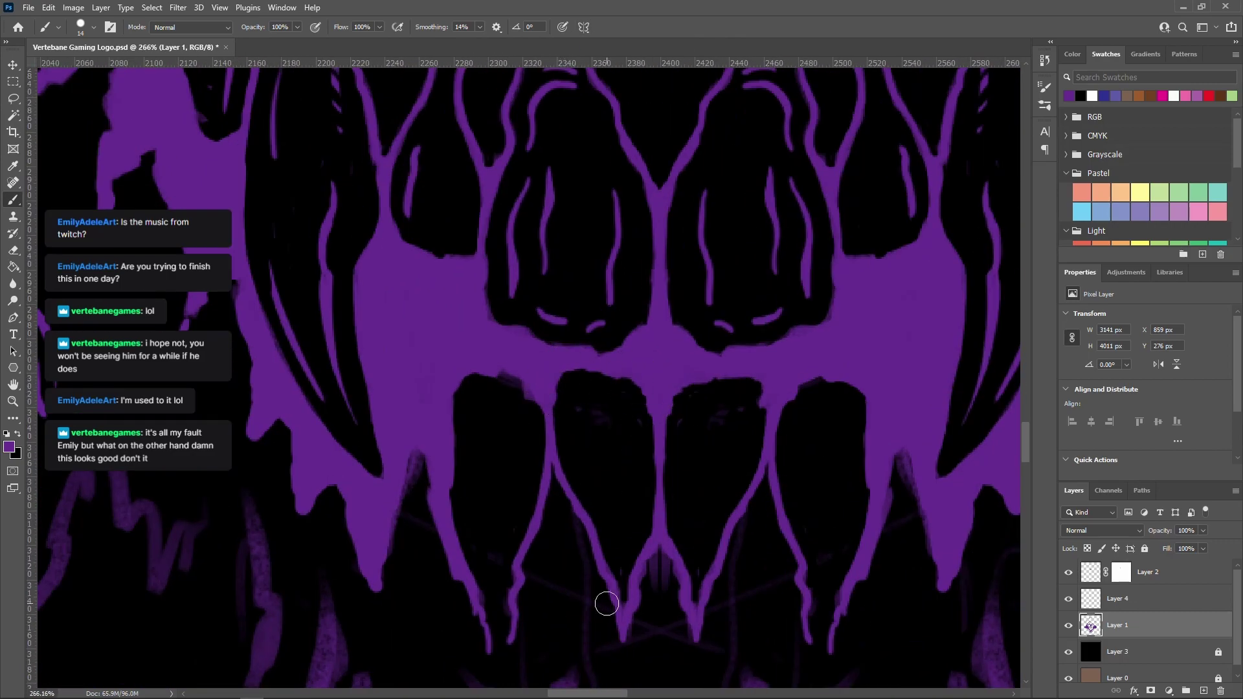
pyautogui.scroll(-1, 716, 380)
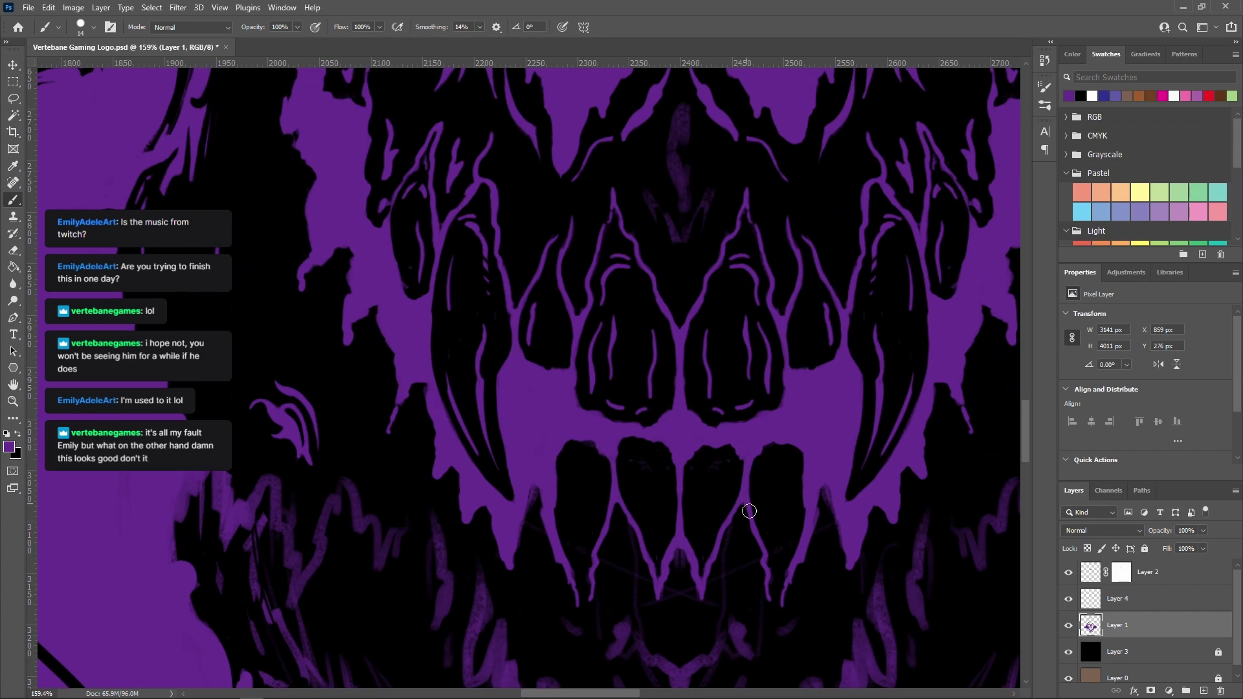
# Ink small chevron accents between and below the roots of the lower front teeth
pyautogui.moveTo(679, 601); pyautogui.dragTo(619, 396)
pyautogui.moveTo(661, 374); pyautogui.dragTo(680, 354)
pyautogui.moveTo(577, 377); pyautogui.dragTo(555, 361)
pyautogui.scroll(-1, 622, 270)
# Add thin violet contour accents inside the four lower front teeth, mirrored across the center
pyautogui.moveTo(621, 269); pyautogui.dragTo(602, 410)
pyautogui.moveTo(672, 401); pyautogui.dragTo(696, 483)
pyautogui.moveTo(499, 440); pyautogui.dragTo(508, 484)
pyautogui.moveTo(501, 395); pyautogui.dragTo(523, 446)
pyautogui.moveTo(558, 380); pyautogui.dragTo(572, 454)
pyautogui.moveTo(644, 402); pyautogui.dragTo(623, 467)
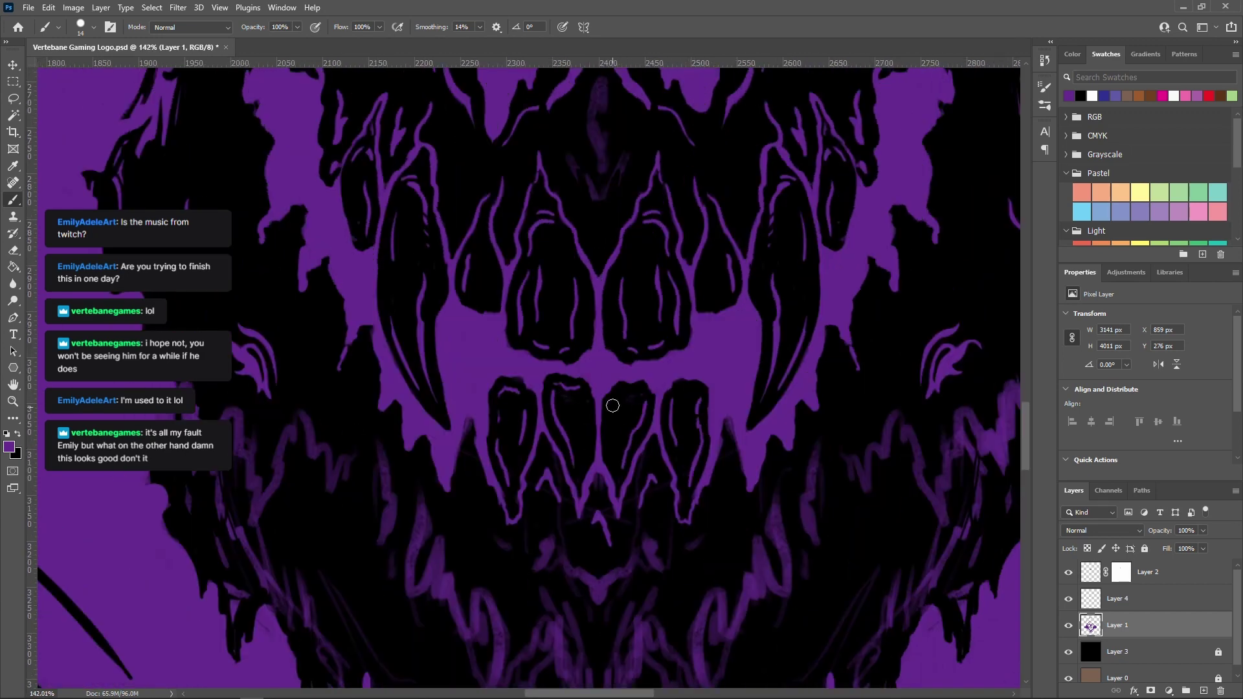
pyautogui.scroll(-3, 697, 429)
pyautogui.scroll(-3, 685, 472)
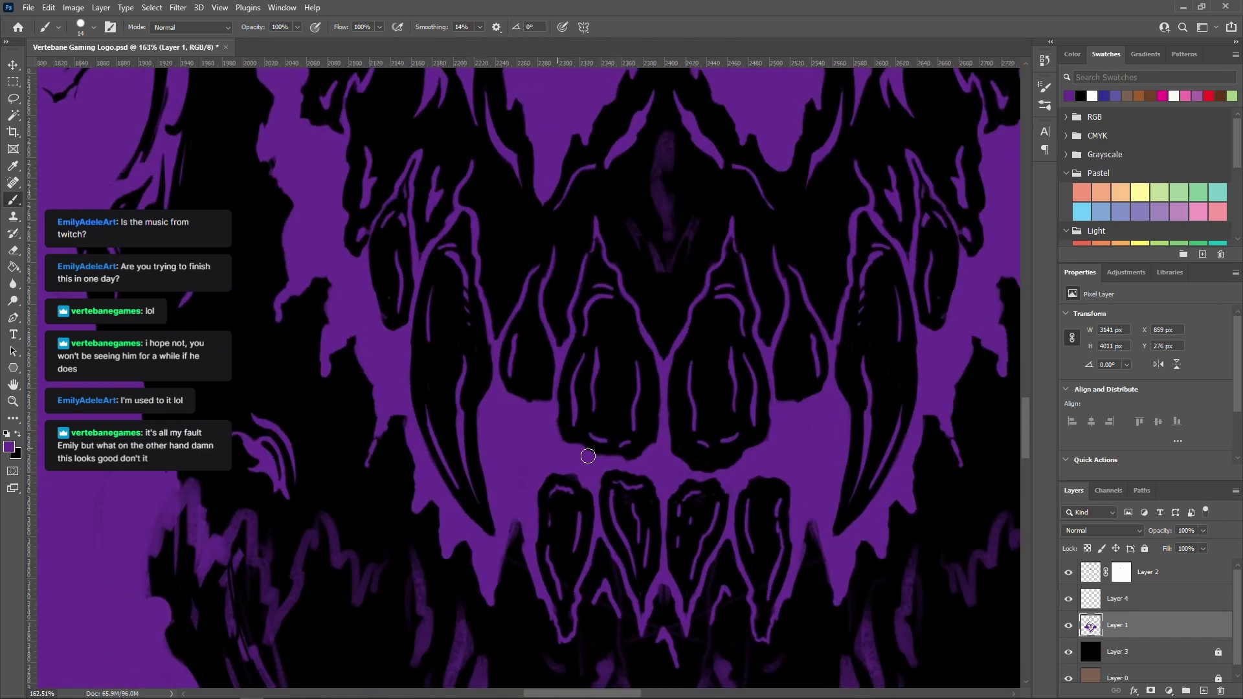
# Redraw the sketchy mark above the upper front teeth as a clean diamond and V accent, and save the document
pyautogui.scroll(6, 684, 472)
pyautogui.moveTo(586, 453)
pyautogui.mouseDown()
pyautogui.moveTo(581, 364)
pyautogui.moveTo(582, 436)
pyautogui.mouseUp()
pyautogui.scroll(2, 599, 423)
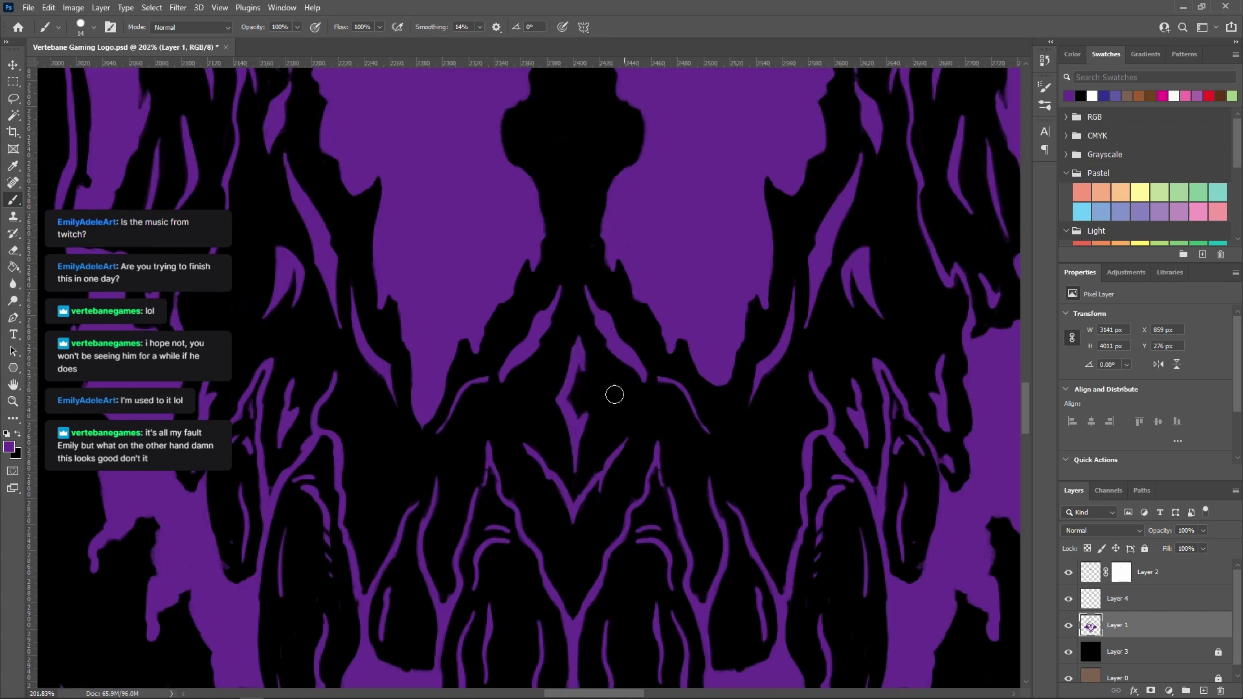
pyautogui.scroll(-8, 585, 446)
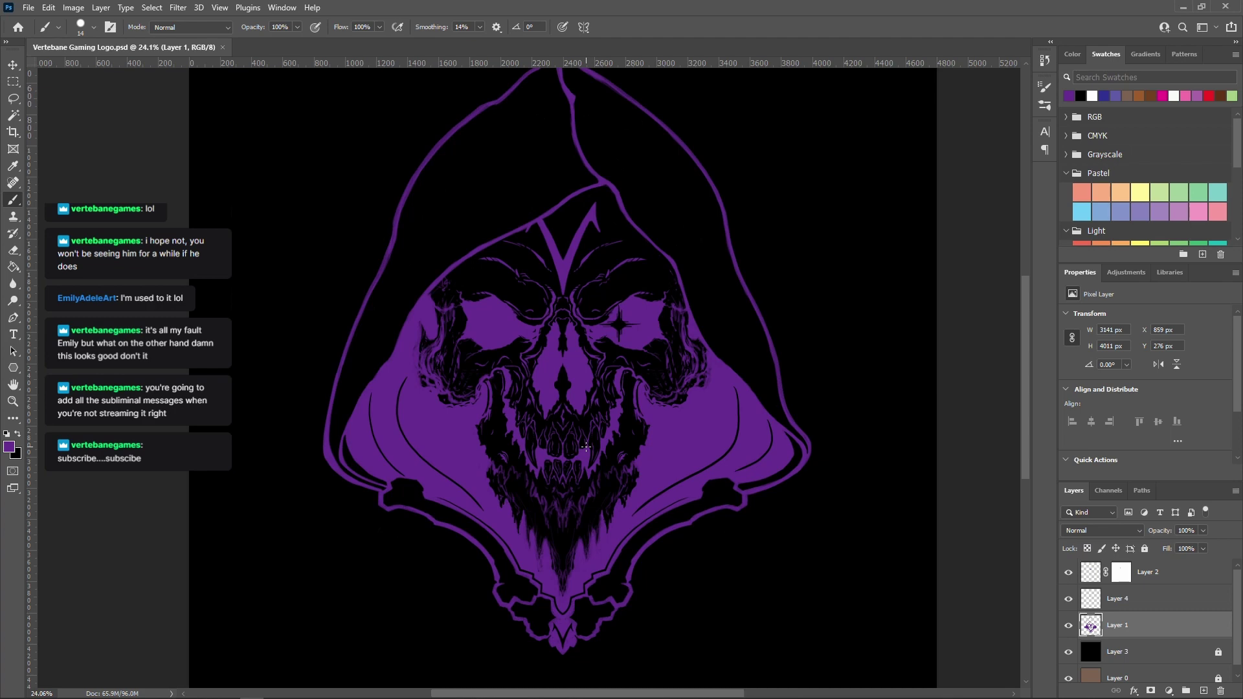
# Smooth the rough outer outline of the hood from its peak down to the shoulder
pyautogui.scroll(3, 650, 118)
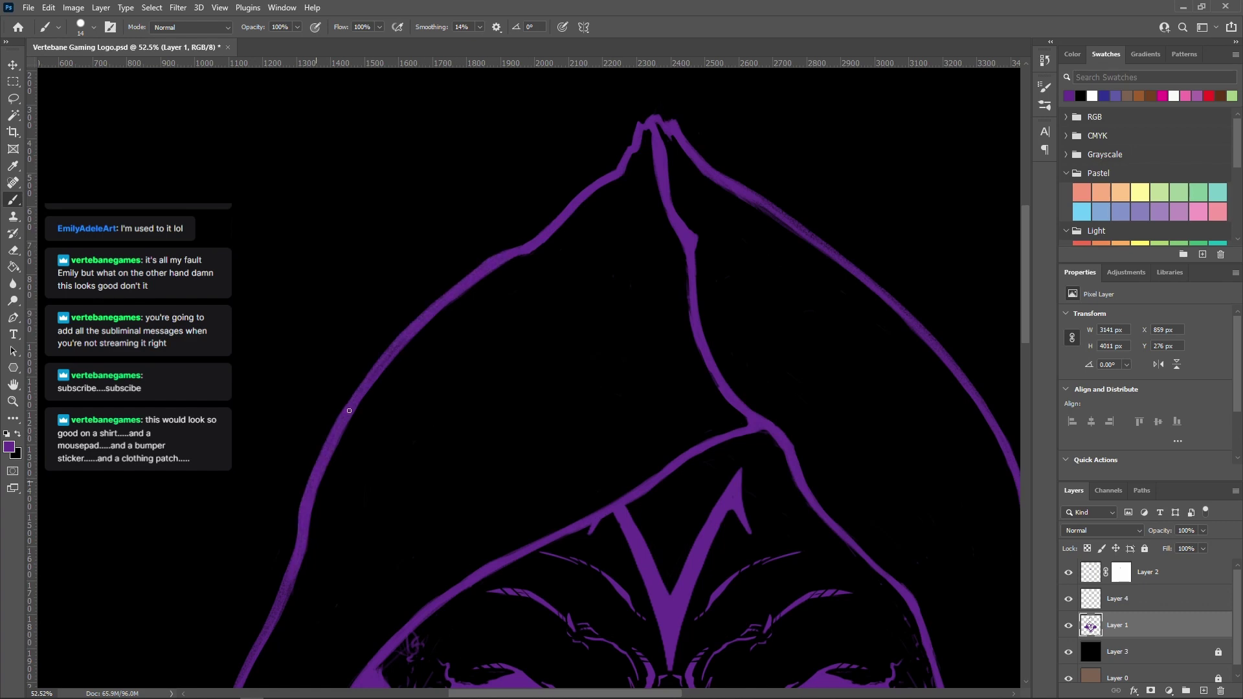
pyautogui.scroll(-5, 349, 411)
pyautogui.moveTo(347, 600); pyautogui.dragTo(333, 496)
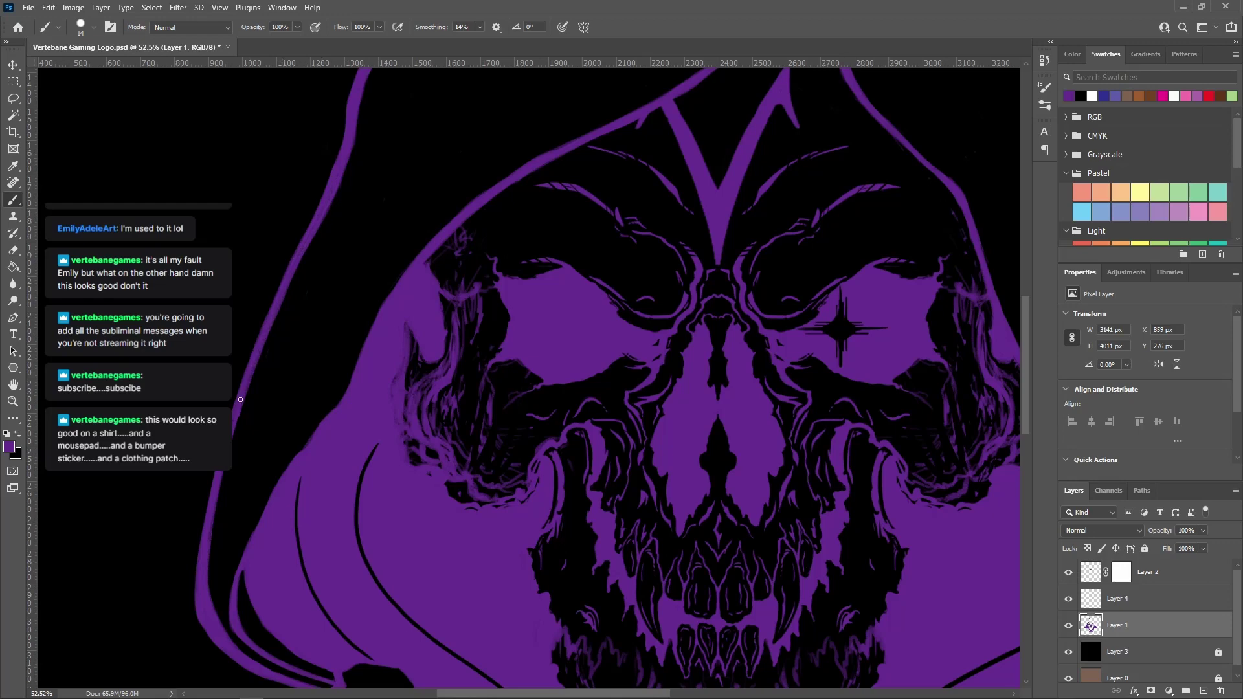
pyautogui.scroll(-2, 208, 607)
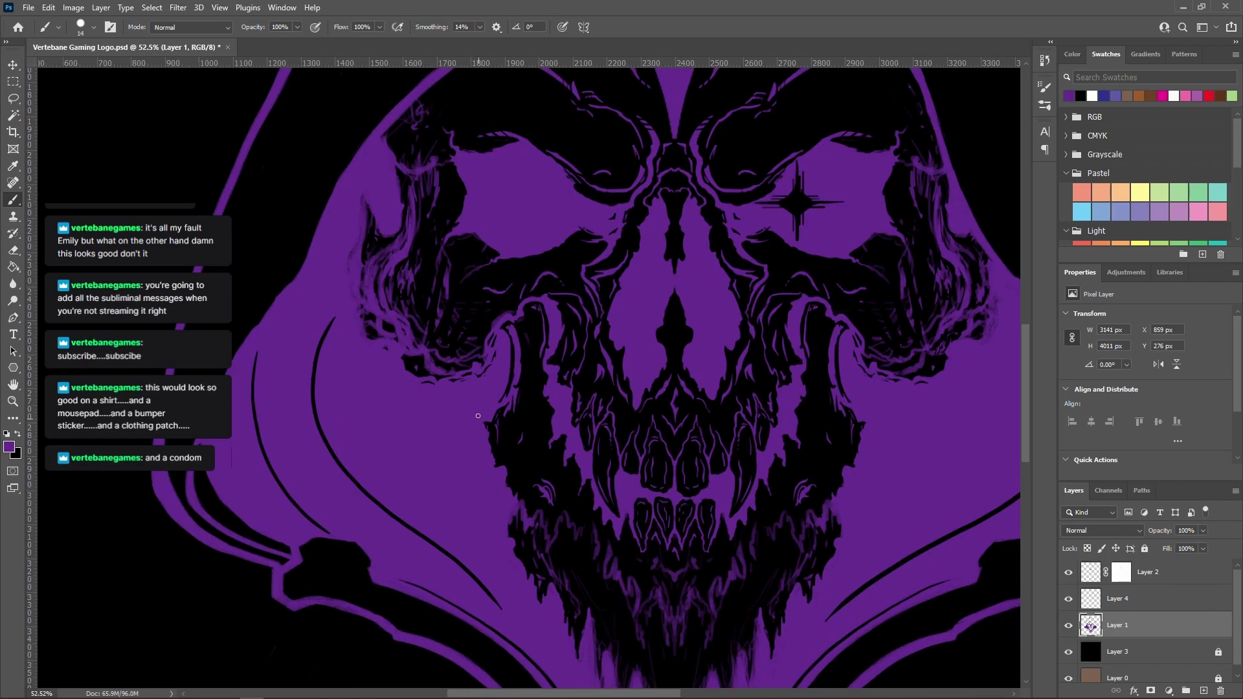
# Clean up the hood's lower border lines and the knobbed bone outlines down to the bottom tip
pyautogui.keyDown('alt'); pyautogui.scroll(-5, 569, 476); pyautogui.keyUp('alt')
pyautogui.keyDown('alt'); pyautogui.scroll(6, 739, 517); pyautogui.keyUp('alt')
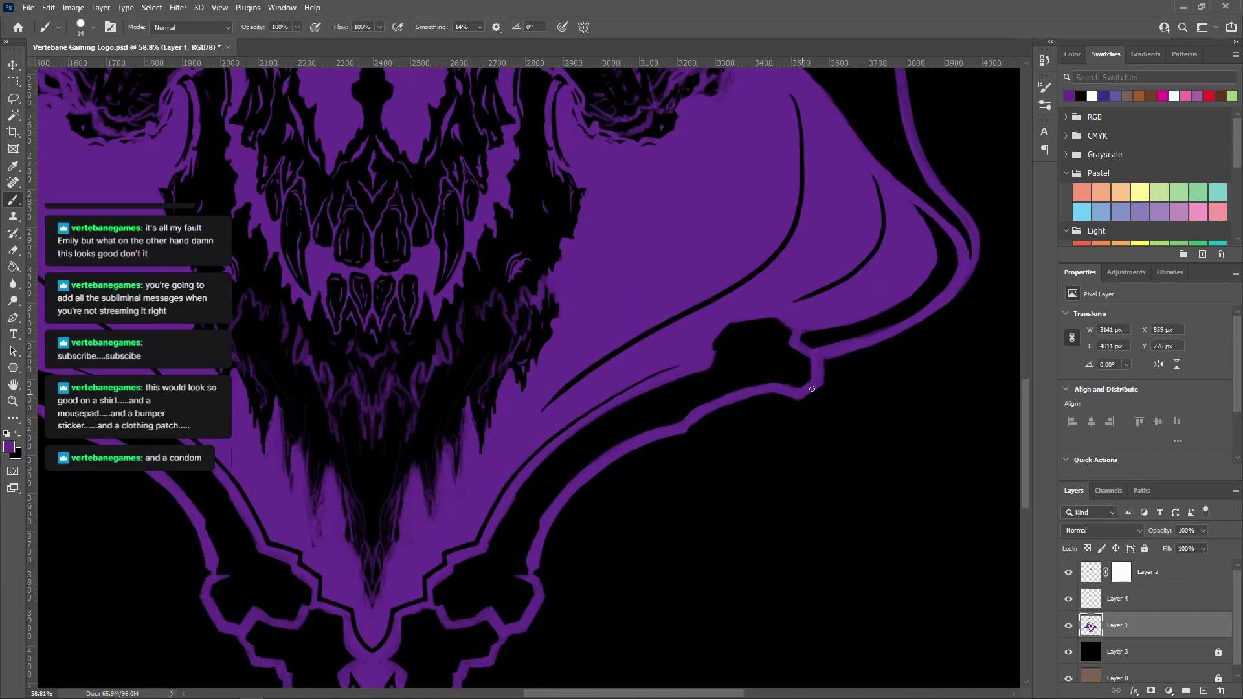
pyautogui.keyDown('alt'); pyautogui.scroll(2, 584, 540); pyautogui.keyUp('alt')
pyautogui.moveTo(635, 522); pyautogui.dragTo(848, 424)
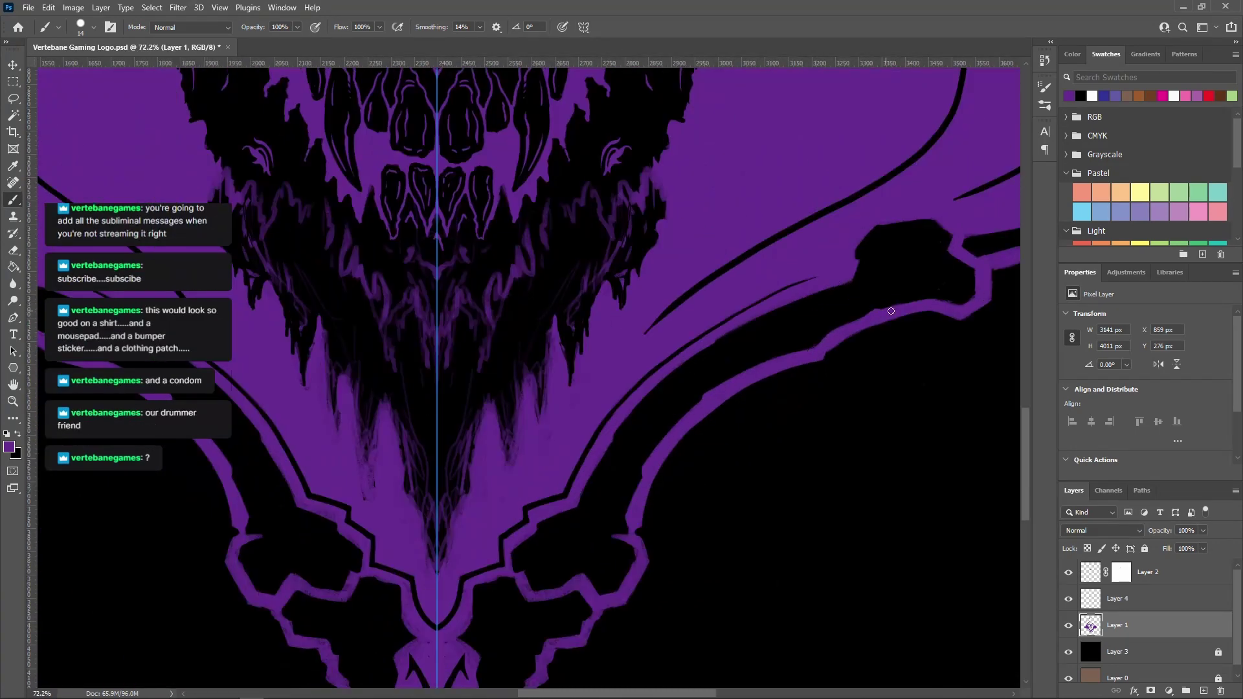
pyautogui.scroll(-3, 718, 359)
pyautogui.hscroll(-1, 719, 359)
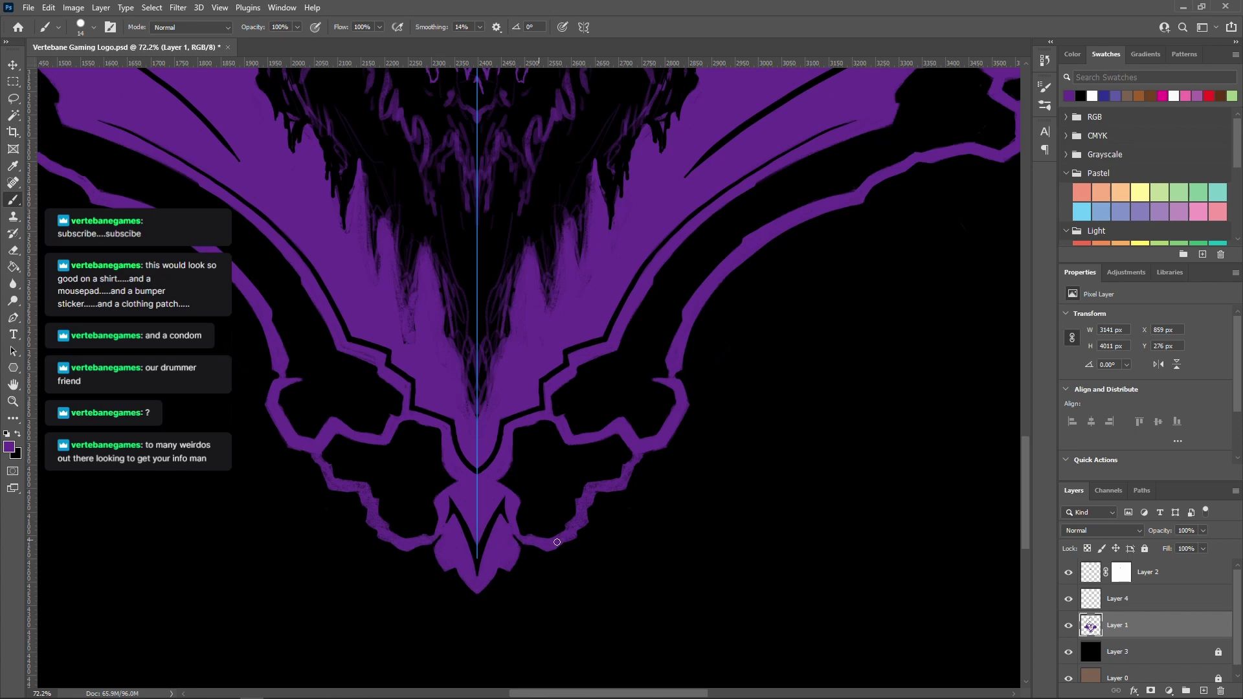
pyautogui.scroll(-2, 702, 375)
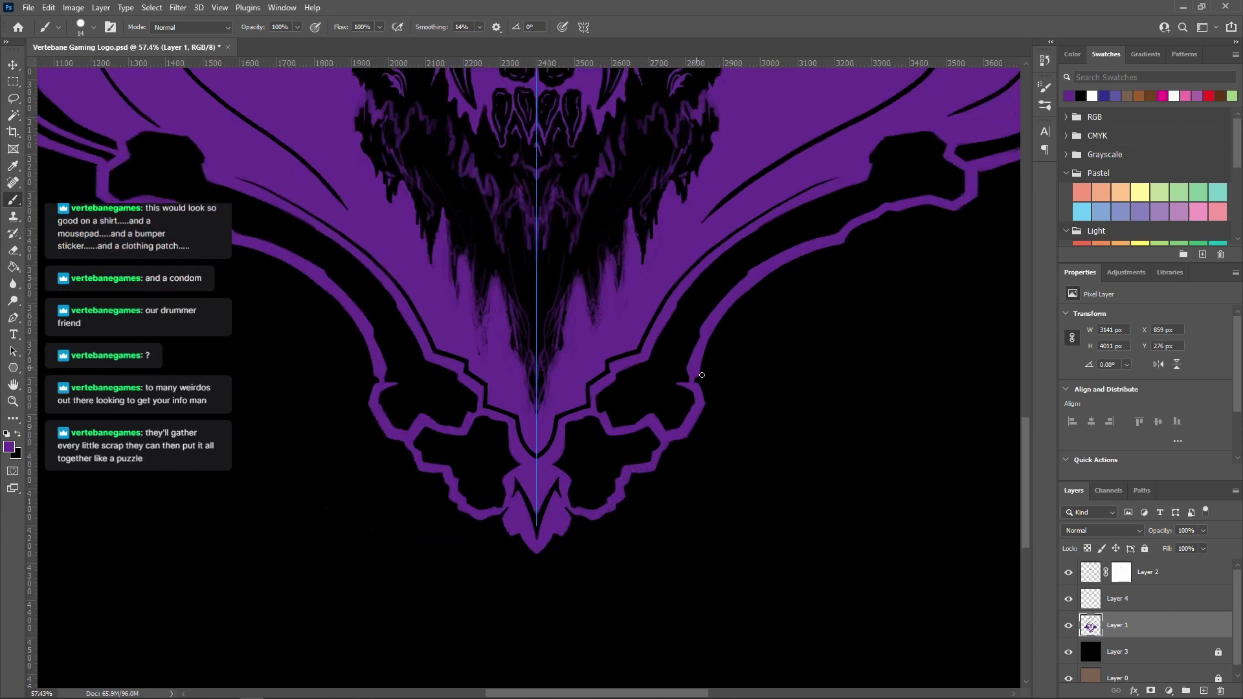
pyautogui.scroll(4, 368, 415)
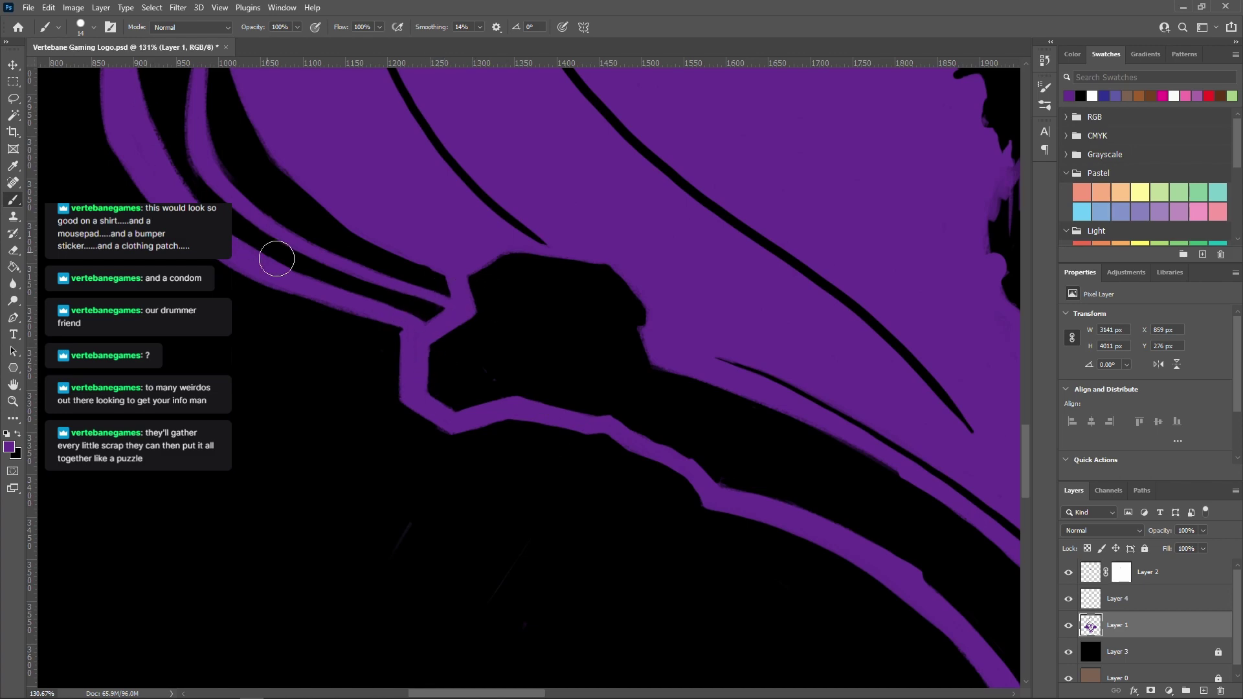
# Sharpen the hood hem bands and black gaps where they meet the bone knobs at both lower corners
pyautogui.scroll(-6, 275, 258)
pyautogui.scroll(4, 720, 450)
pyautogui.scroll(-3, 838, 344)
pyautogui.scroll(4, 787, 541)
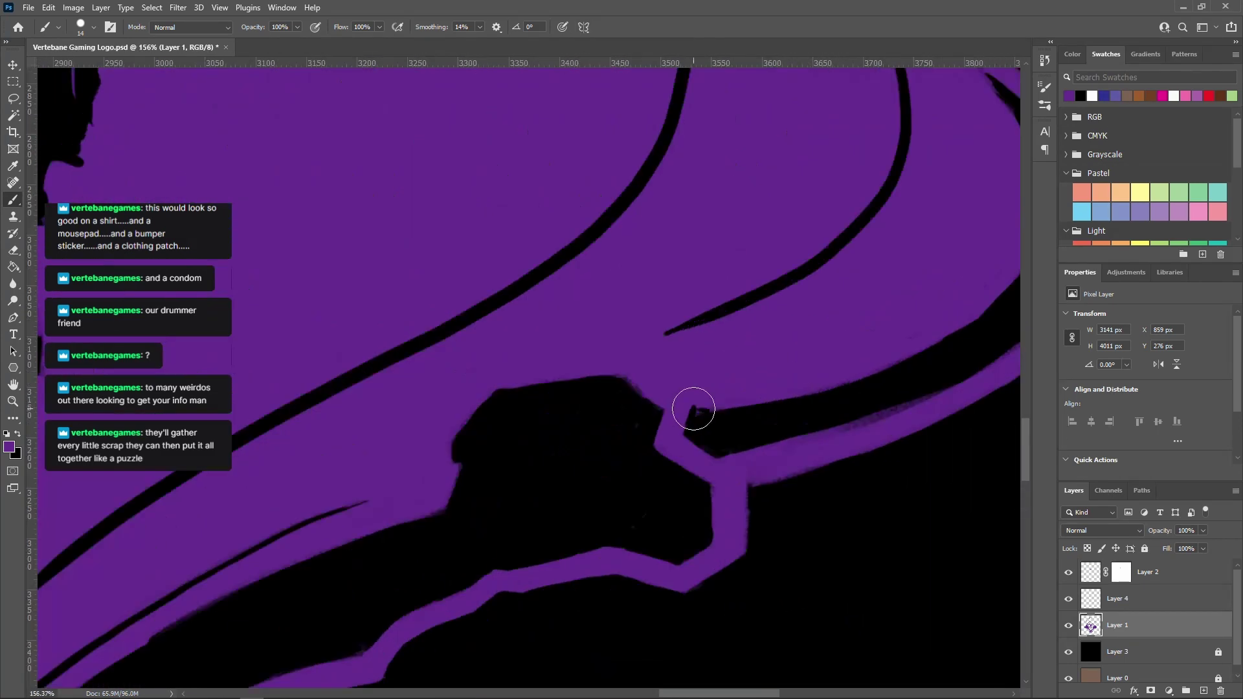
pyautogui.hscroll(-5, 263, 292)
pyautogui.hscroll(-5, 341, 269)
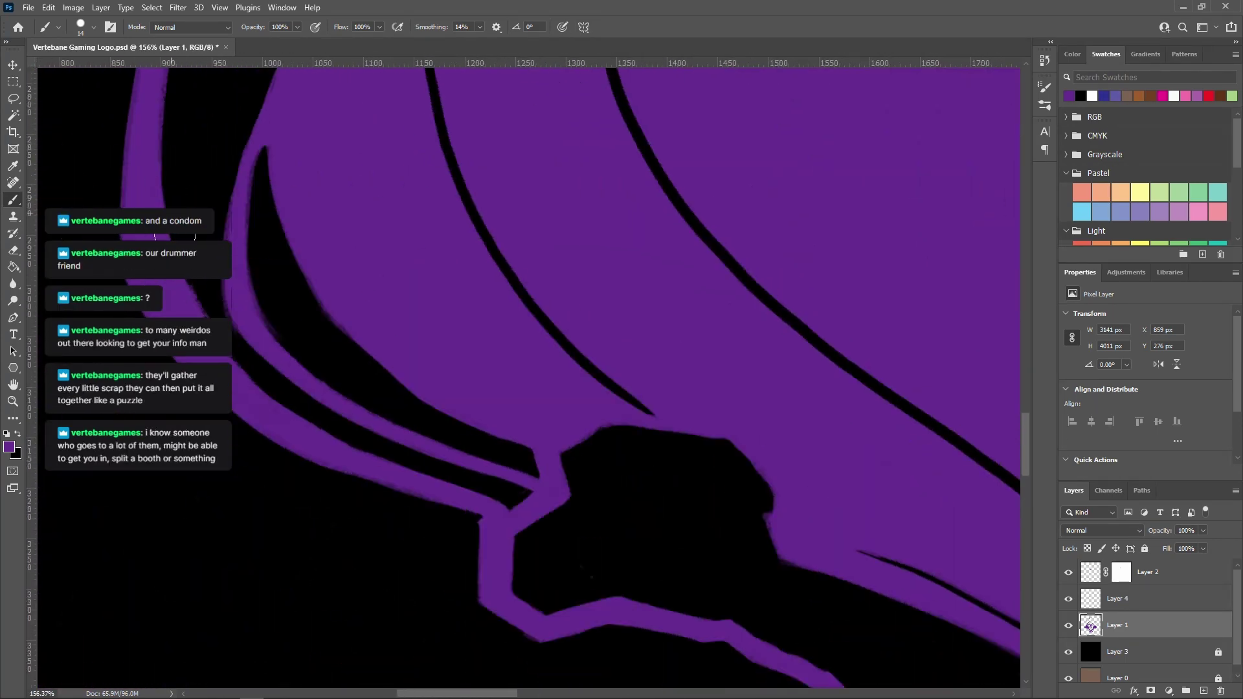
# Save the document and review the whole logo in full-screen view
pyautogui.scroll(-10, 349, 361)
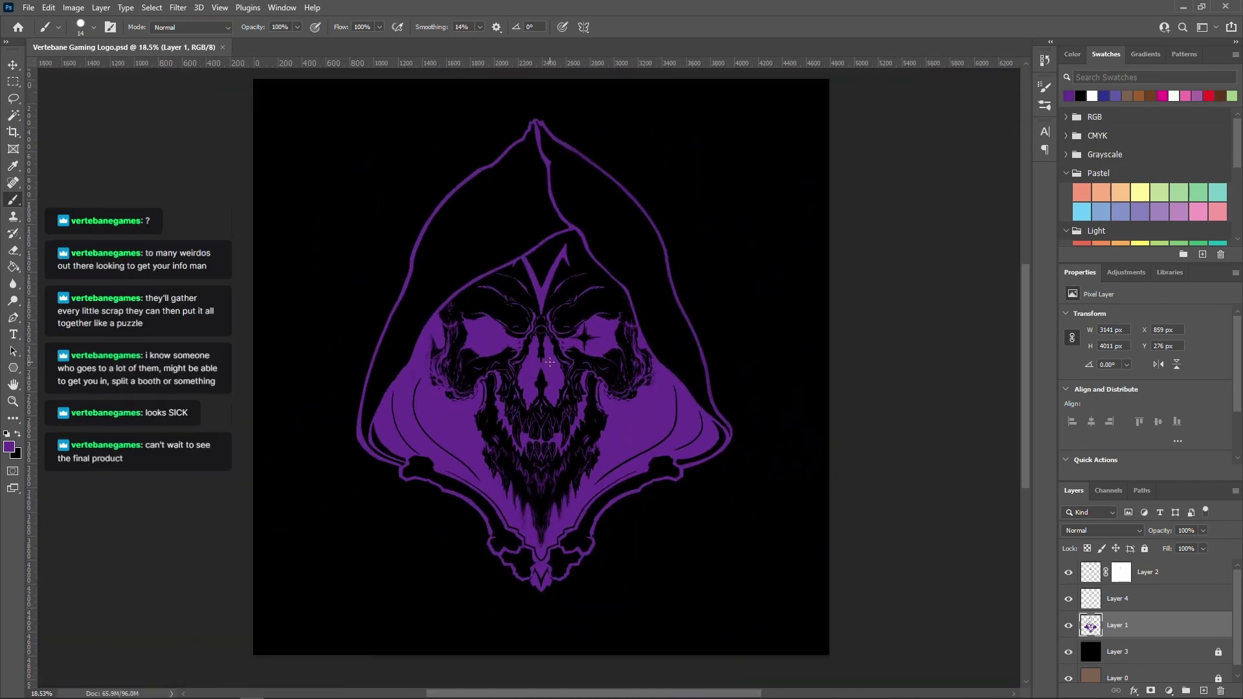
pyautogui.press('f')
pyautogui.press('f')
# Paint solid violet over the rough fringe outside the cheekbone and along the hood's inner edge
pyautogui.scroll(2, 651, 331)
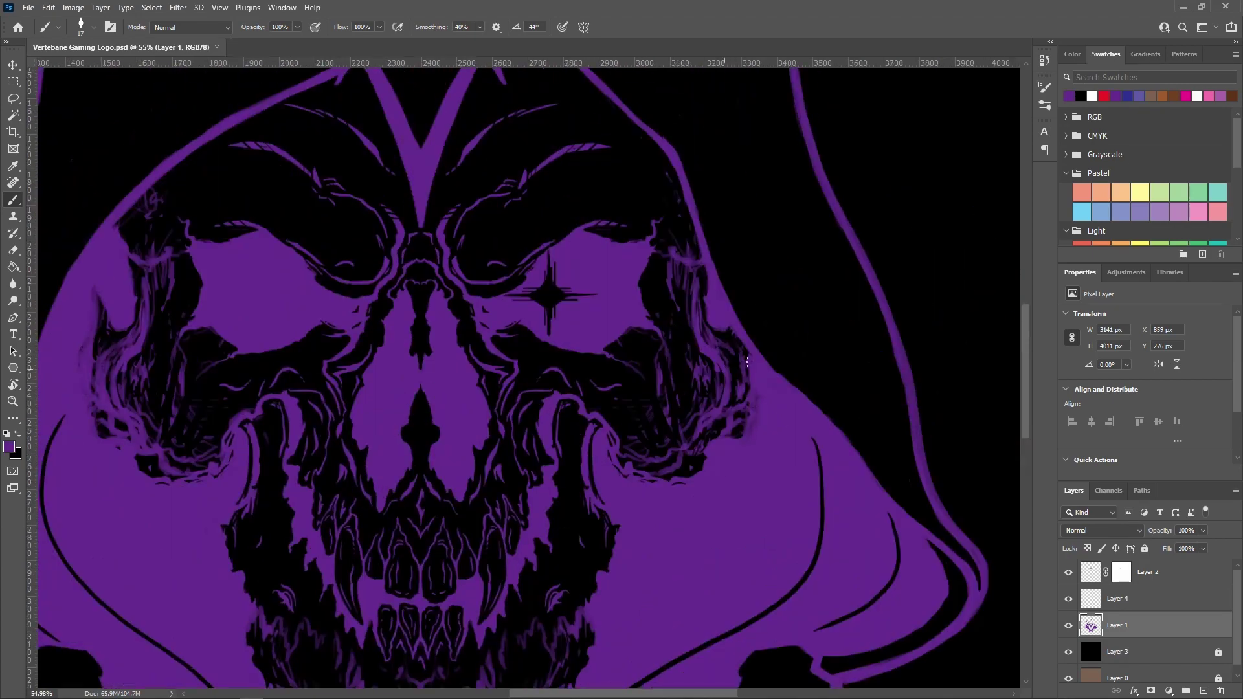
pyautogui.scroll(1, 746, 362)
pyautogui.scroll(3, 762, 324)
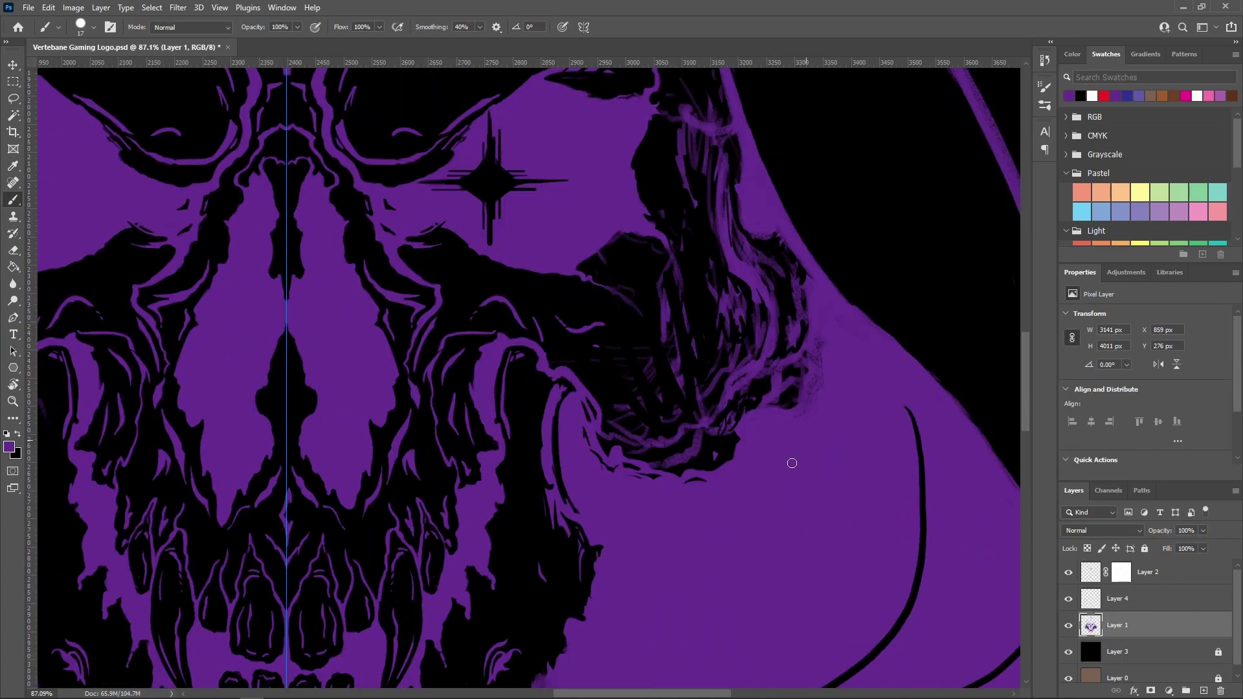
pyautogui.scroll(-6, 861, 350)
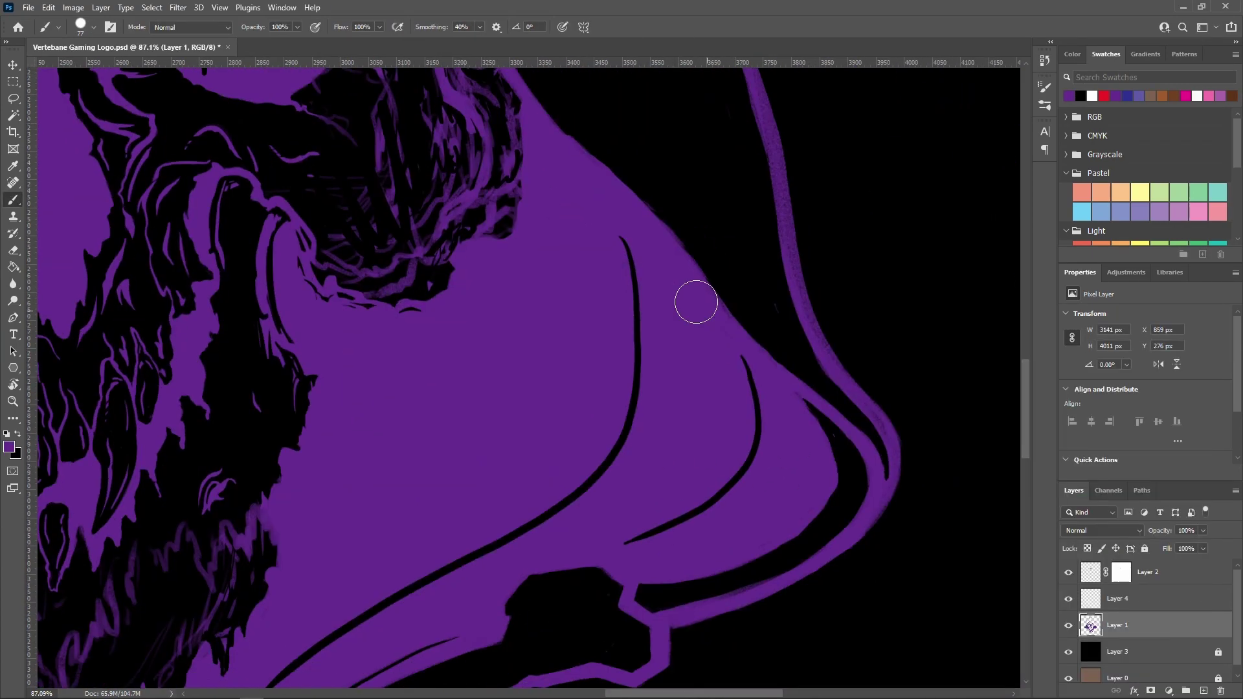
pyautogui.scroll(12, 701, 499)
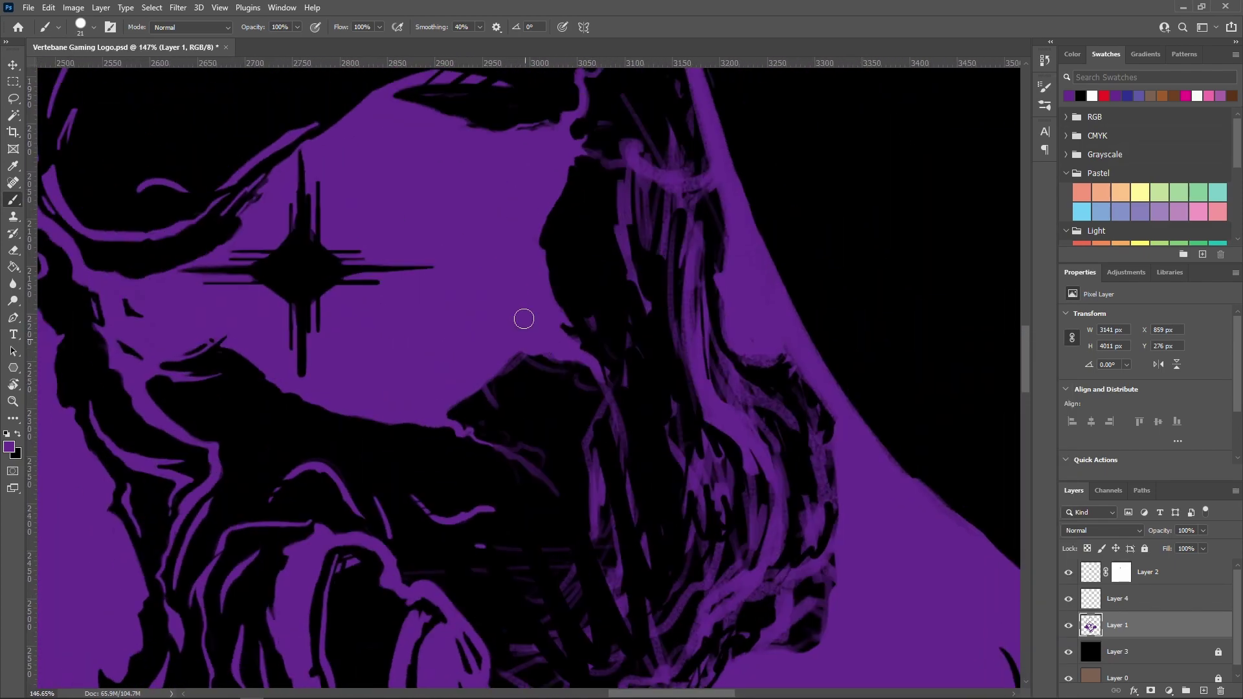
# Undo the last stroke and clean up the solid black shape at the eye socket's lower outer corner
pyautogui.hotkey('ctrl', 'z')
pyautogui.moveTo(579, 578); pyautogui.dragTo(749, 406)
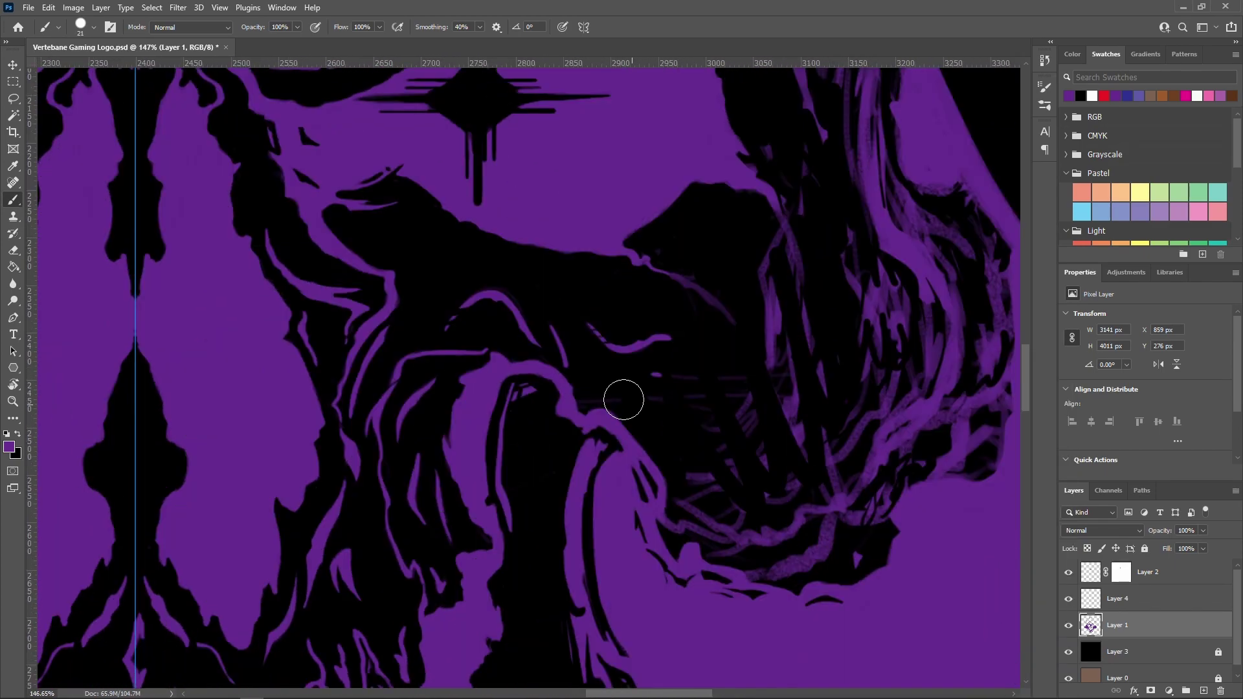
pyautogui.moveTo(546, 422); pyautogui.dragTo(617, 330)
pyautogui.moveTo(702, 414); pyautogui.dragTo(537, 387)
pyautogui.moveTo(535, 385); pyautogui.dragTo(554, 405)
# Redraw the faint line running from the eye socket's lower outer corner as a crisp forked crack
pyautogui.scroll(-1, 630, 289)
pyautogui.moveTo(544, 170)
pyautogui.mouseDown()
pyautogui.moveTo(630, 289)
pyautogui.moveTo(693, 336)
pyautogui.mouseUp()
pyautogui.click(690, 344)
pyautogui.scroll(6, 692, 275)
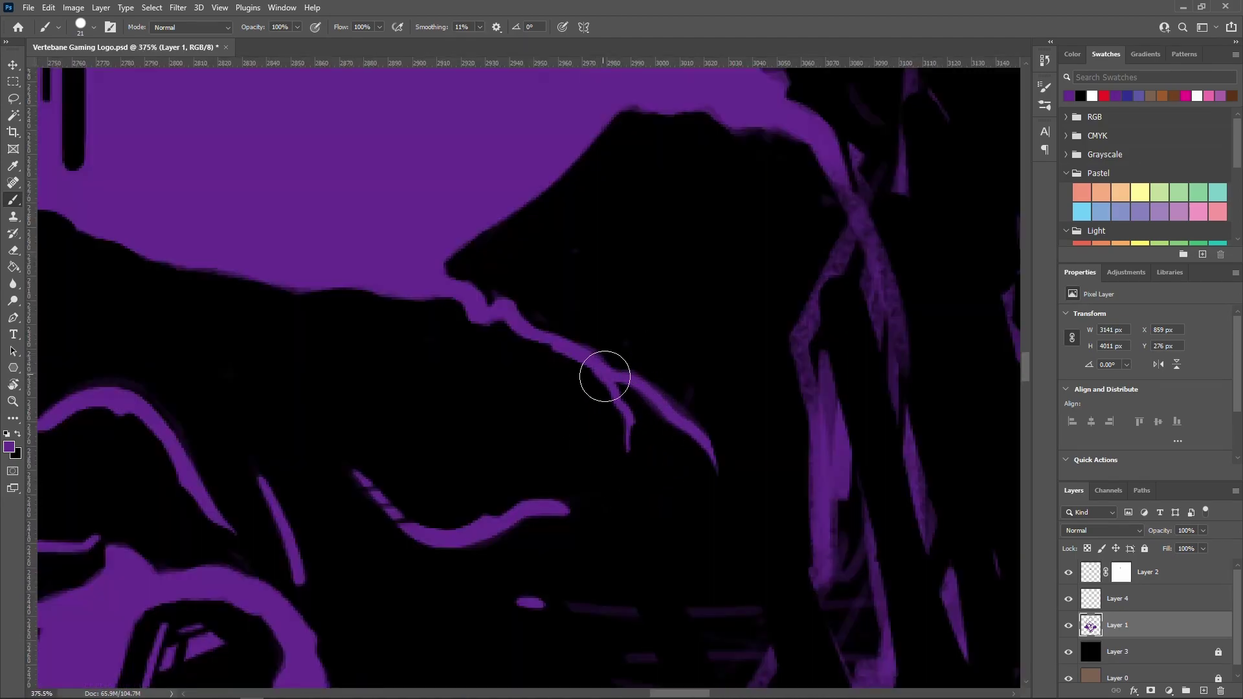
pyautogui.scroll(-8, 605, 376)
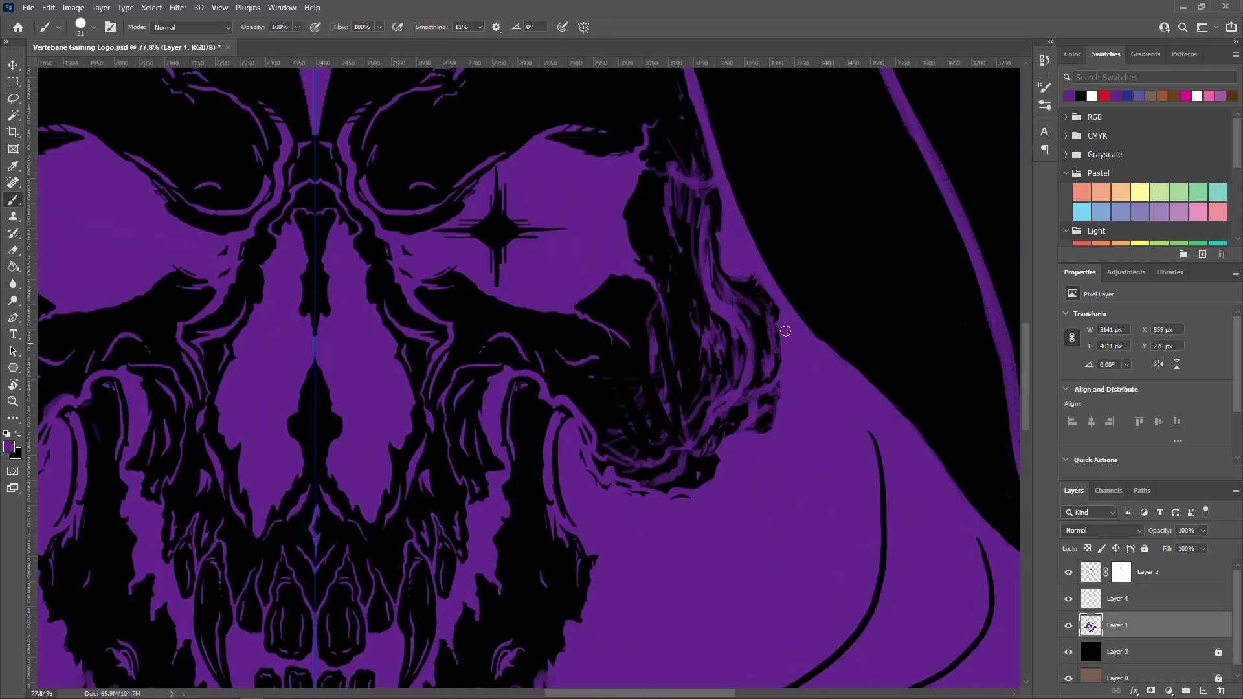
# Sharpen the outer silhouette of the cheekbone against the violet hood with clean contours
pyautogui.moveTo(796, 332); pyautogui.dragTo(775, 334)
pyautogui.moveTo(753, 426); pyautogui.dragTo(742, 404)
pyautogui.scroll(-5, 686, 442)
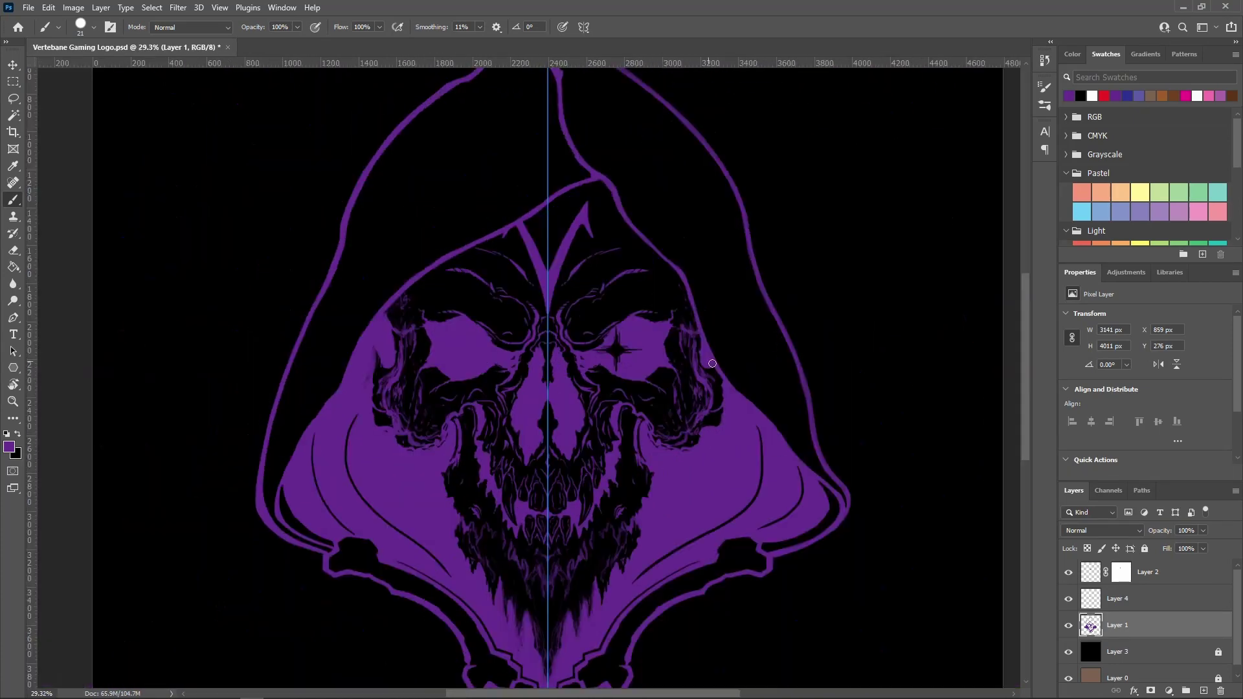
pyautogui.scroll(5, 724, 402)
pyautogui.scroll(4, 658, 397)
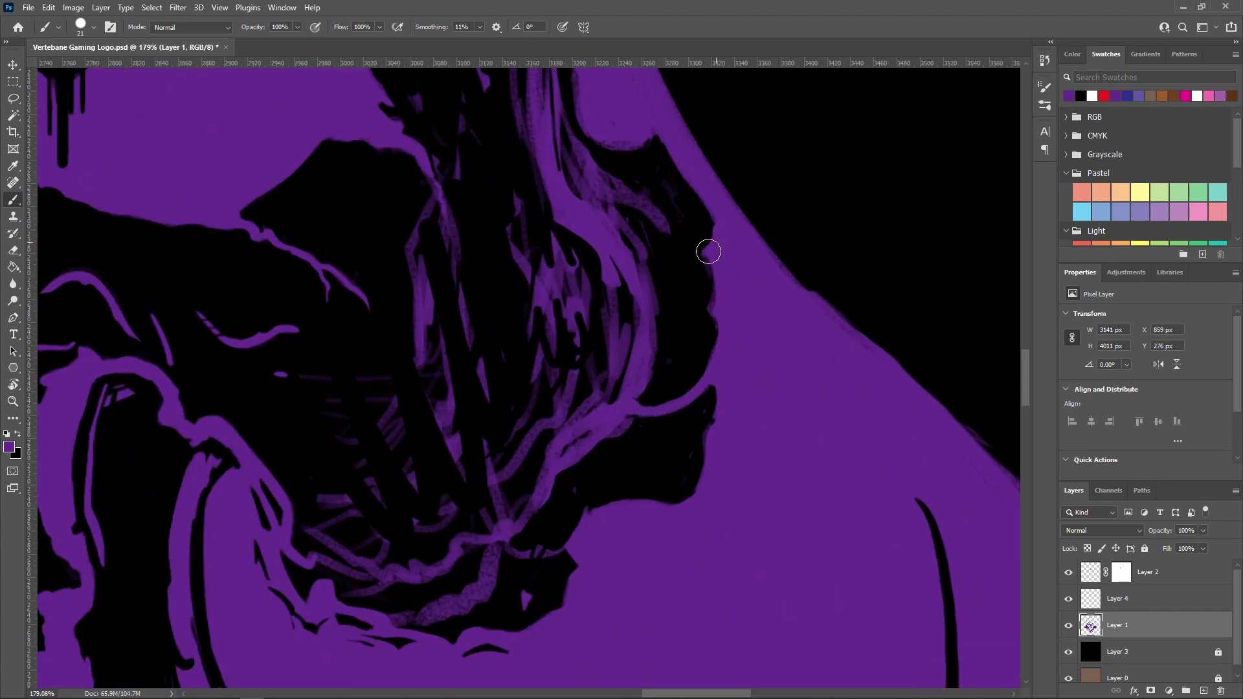
# Ink the branching lines and ragged edge along the underside of the cheekbone
pyautogui.moveTo(578, 531); pyautogui.dragTo(707, 387)
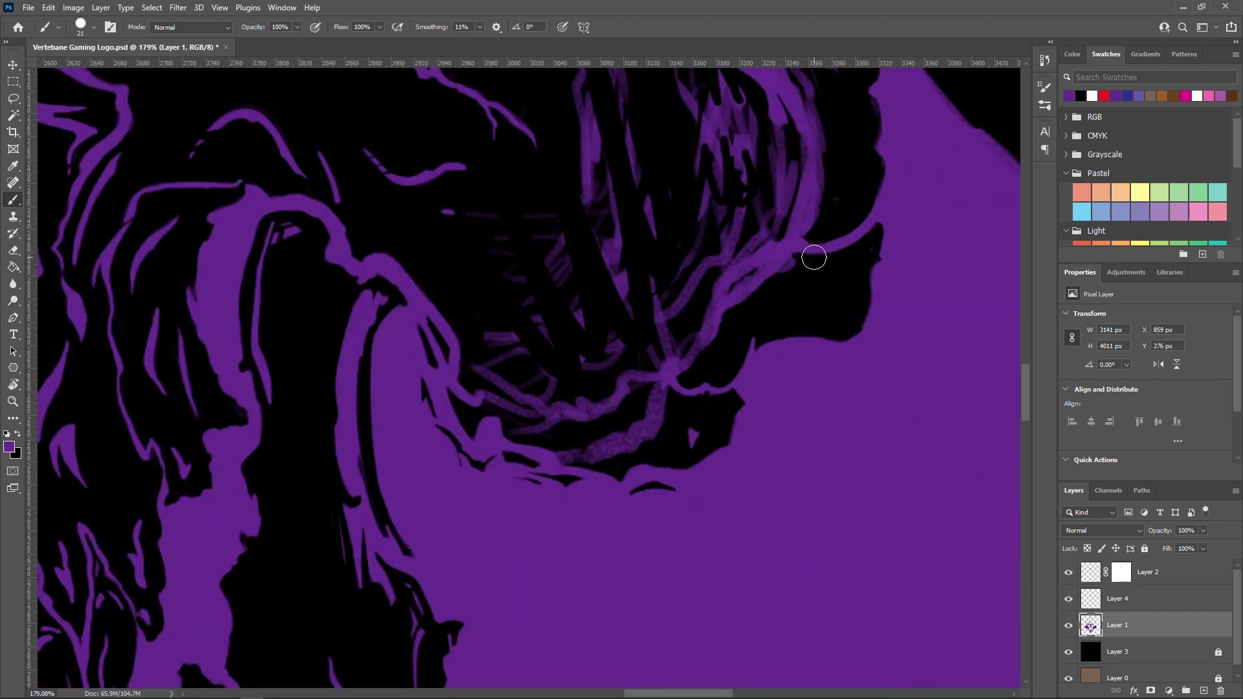
pyautogui.scroll(3, 671, 535)
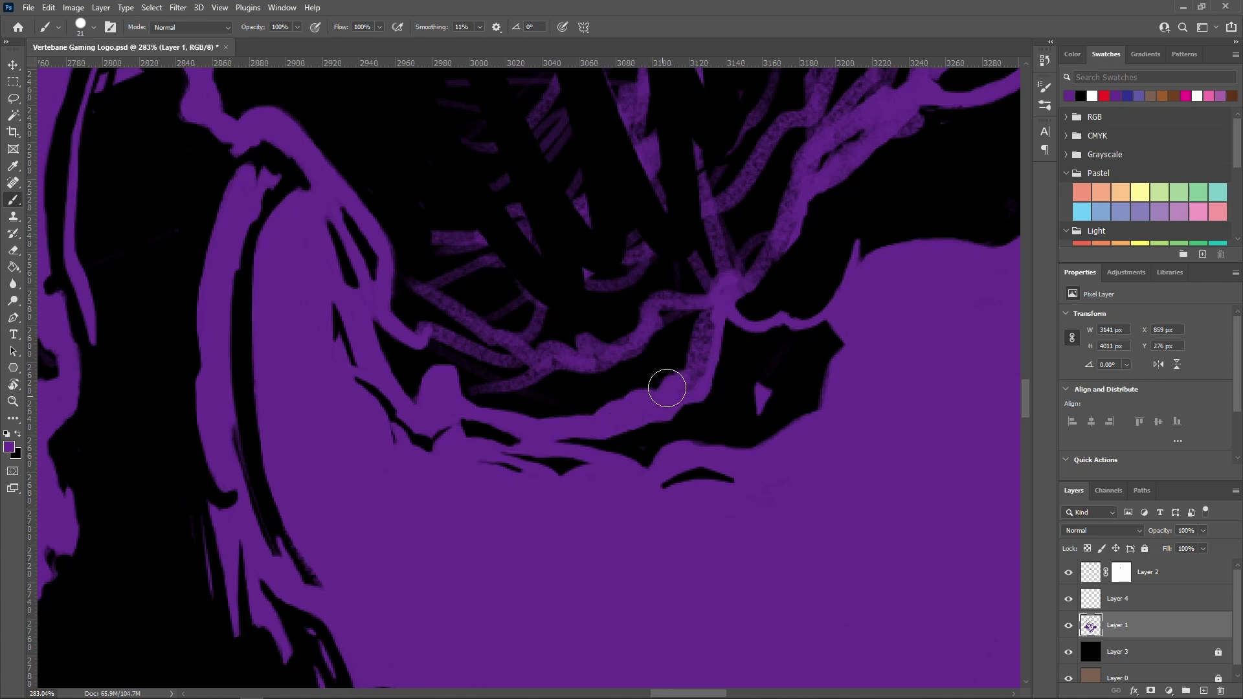
pyautogui.scroll(-6, 666, 380)
# Ink a crisp curved strand down the temple and thin highlight lines inside the starred eye socket's outer rim
pyautogui.scroll(2, 643, 335)
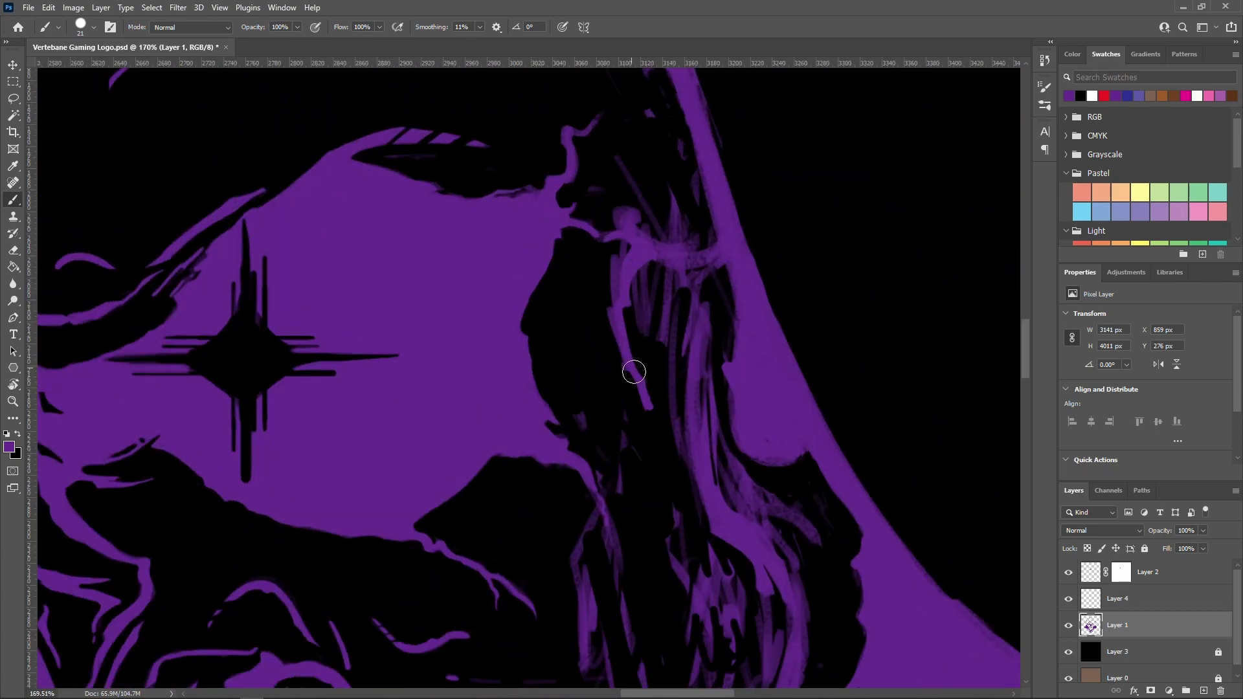
pyautogui.scroll(-3, 647, 363)
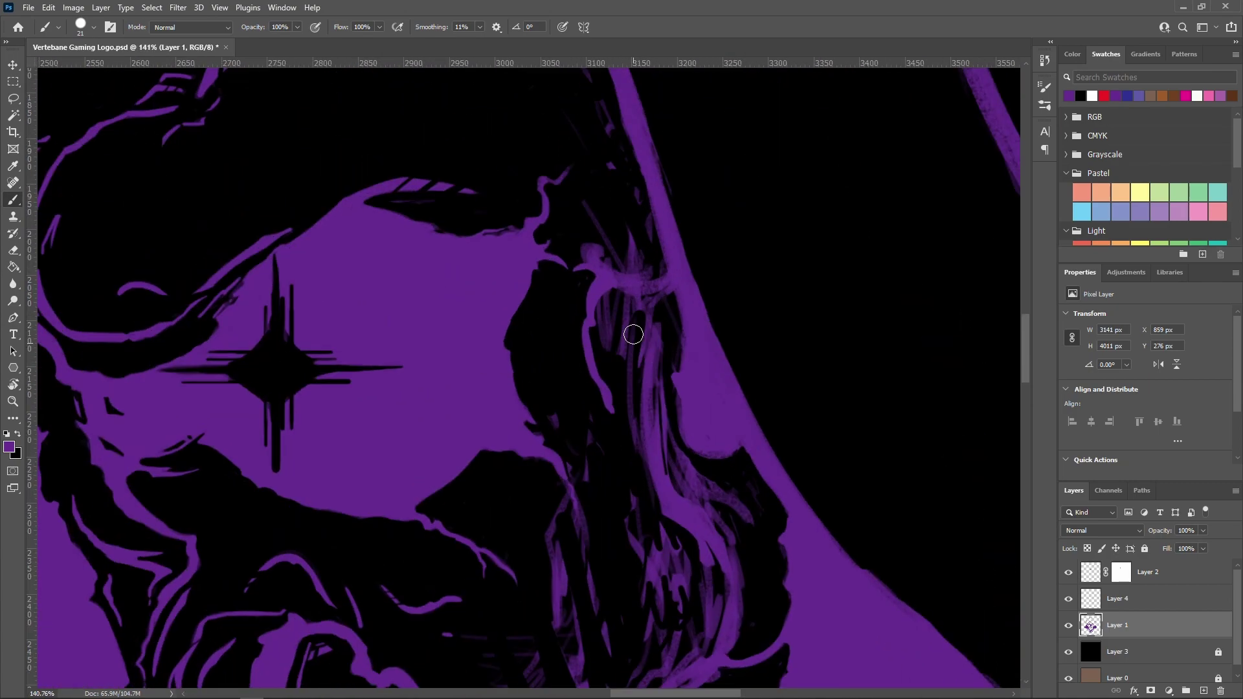
pyautogui.scroll(-1, 583, 298)
pyautogui.scroll(3, 538, 265)
pyautogui.scroll(-6, 647, 453)
pyautogui.scroll(3, 683, 508)
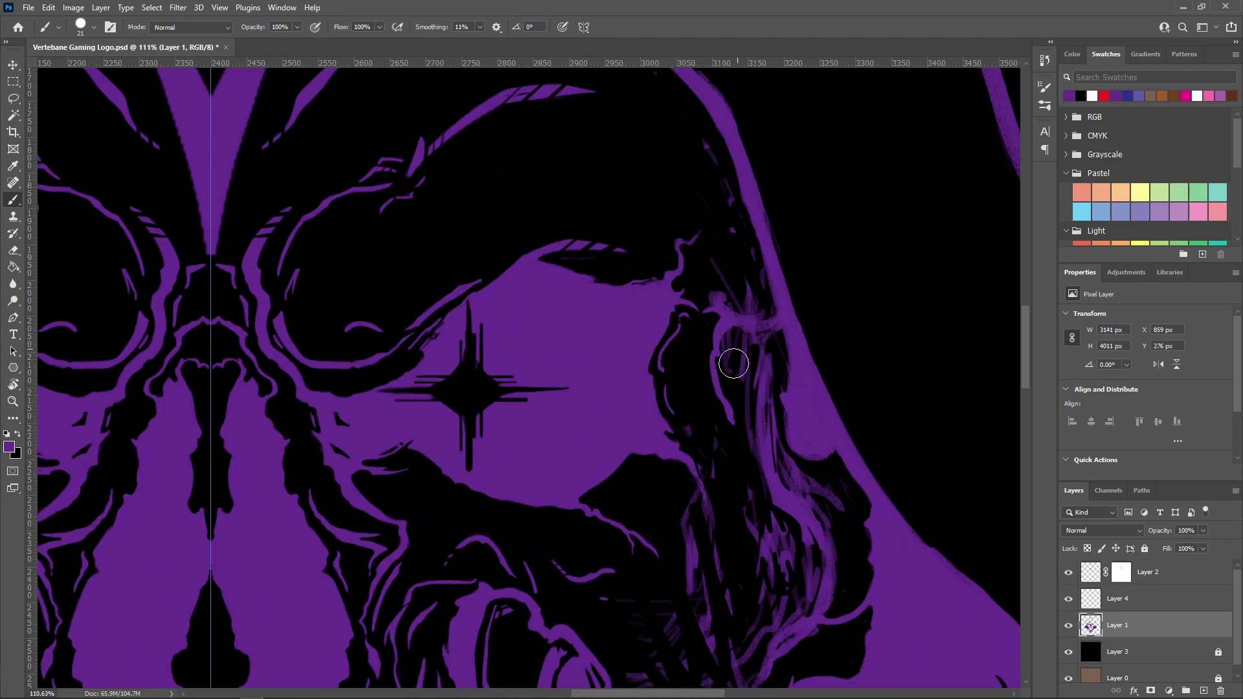
# Black out the rough sketch texture between the upper temple strands beside the starred eye socket
pyautogui.scroll(-4, 736, 361)
pyautogui.scroll(4, 652, 527)
pyautogui.scroll(-2, 785, 333)
pyautogui.scroll(2, 777, 369)
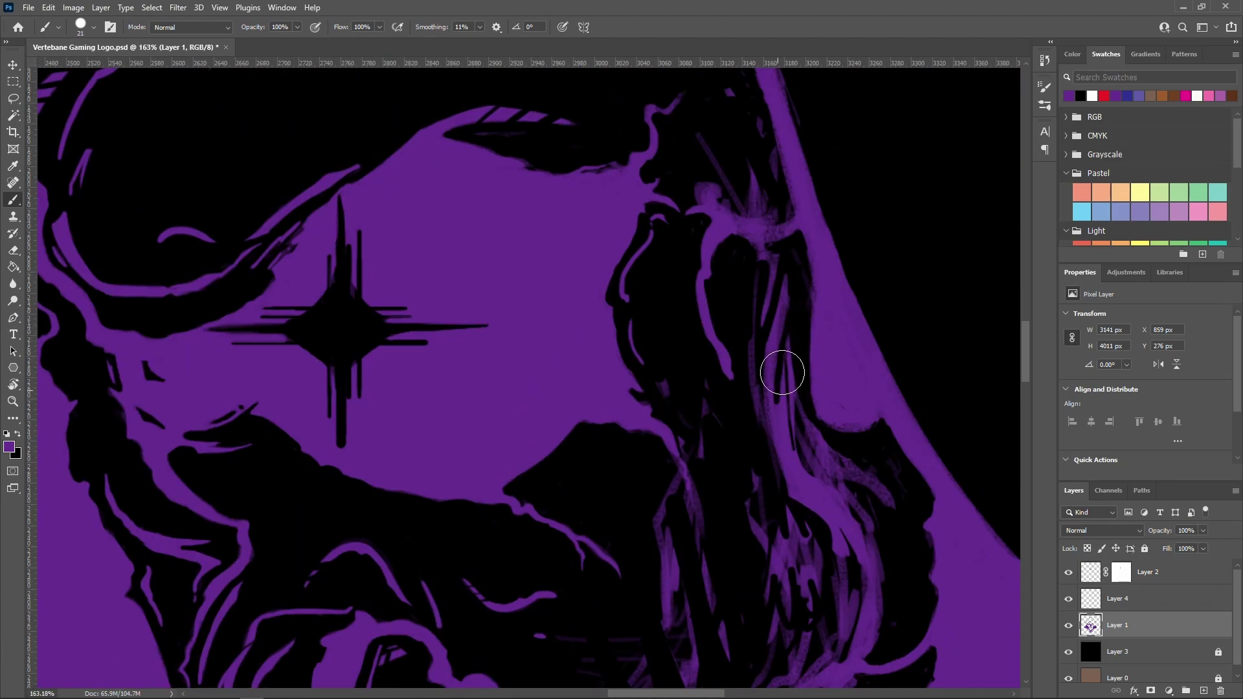
# Paint out the sketch lines filling the cheek hollow below the eye socket with solid black
pyautogui.scroll(-4, 708, 477)
pyautogui.scroll(1, 780, 416)
pyautogui.scroll(4, 781, 416)
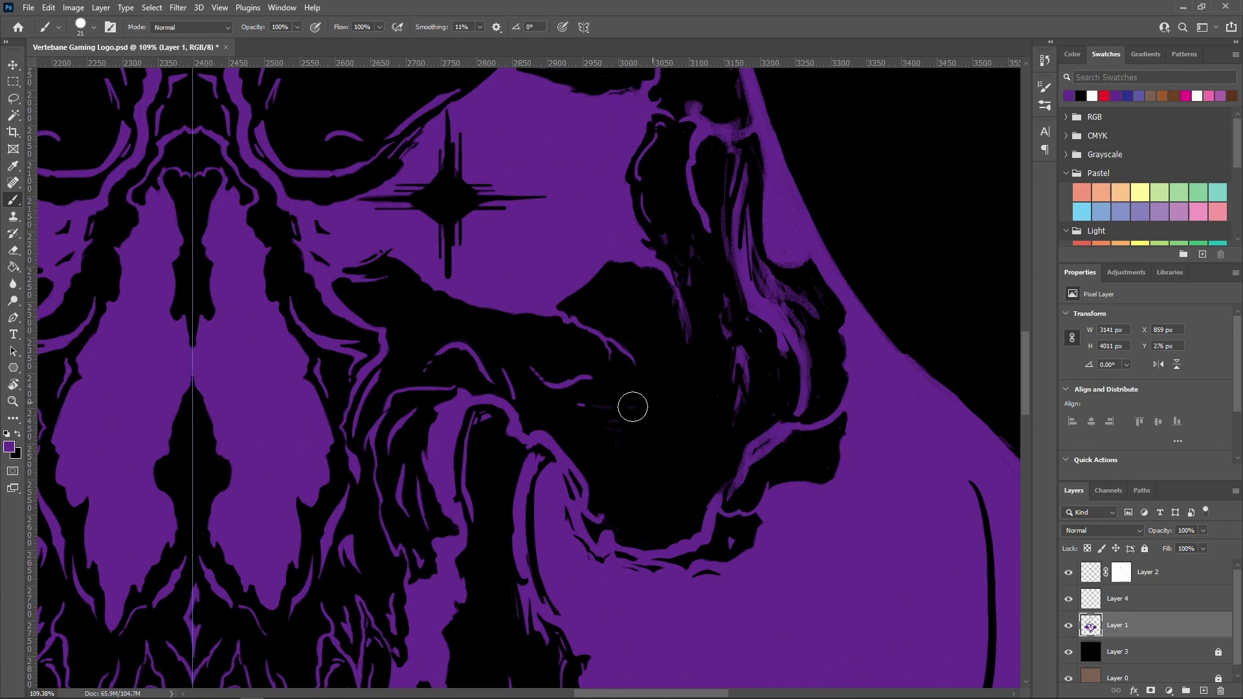
pyautogui.scroll(-3, 658, 305)
pyautogui.scroll(4, 855, 340)
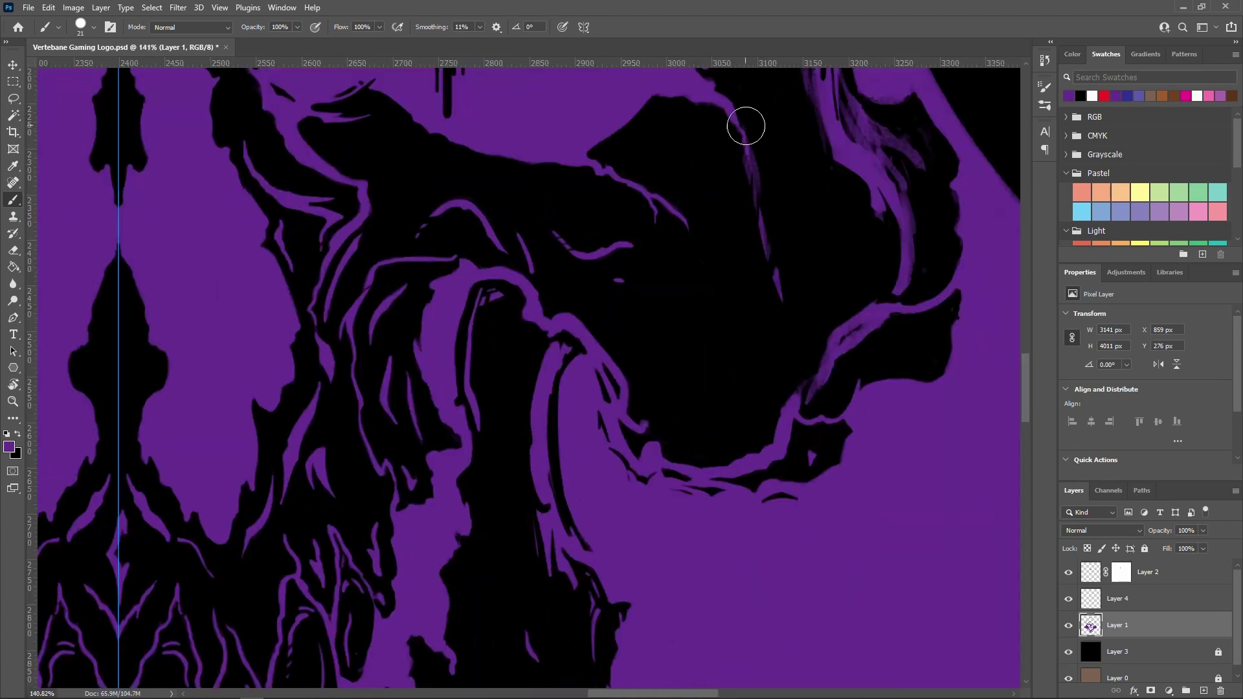
# Redraw the temple's bony knob and the strands below it as crisp shapes, ending the inner strand in a hook
pyautogui.scroll(-1, 820, 366)
pyautogui.scroll(2, 593, 369)
pyautogui.scroll(-2, 749, 402)
pyautogui.scroll(1, 595, 293)
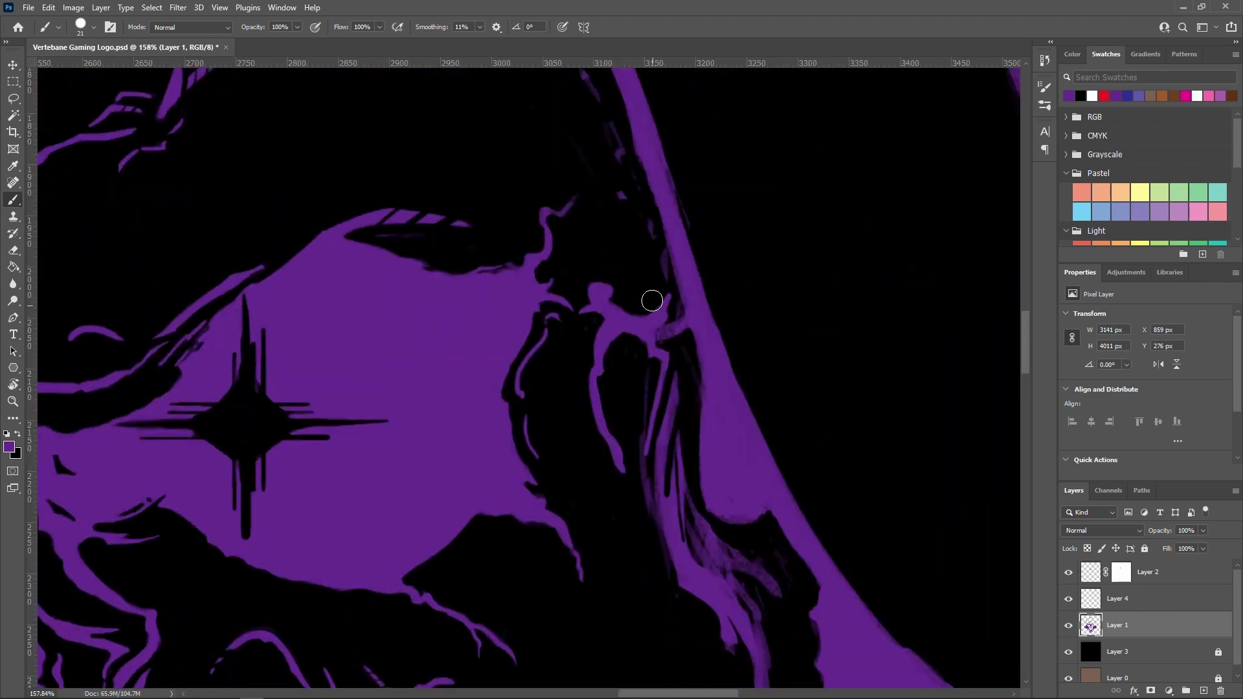
pyautogui.scroll(-3, 759, 377)
pyautogui.scroll(2, 745, 429)
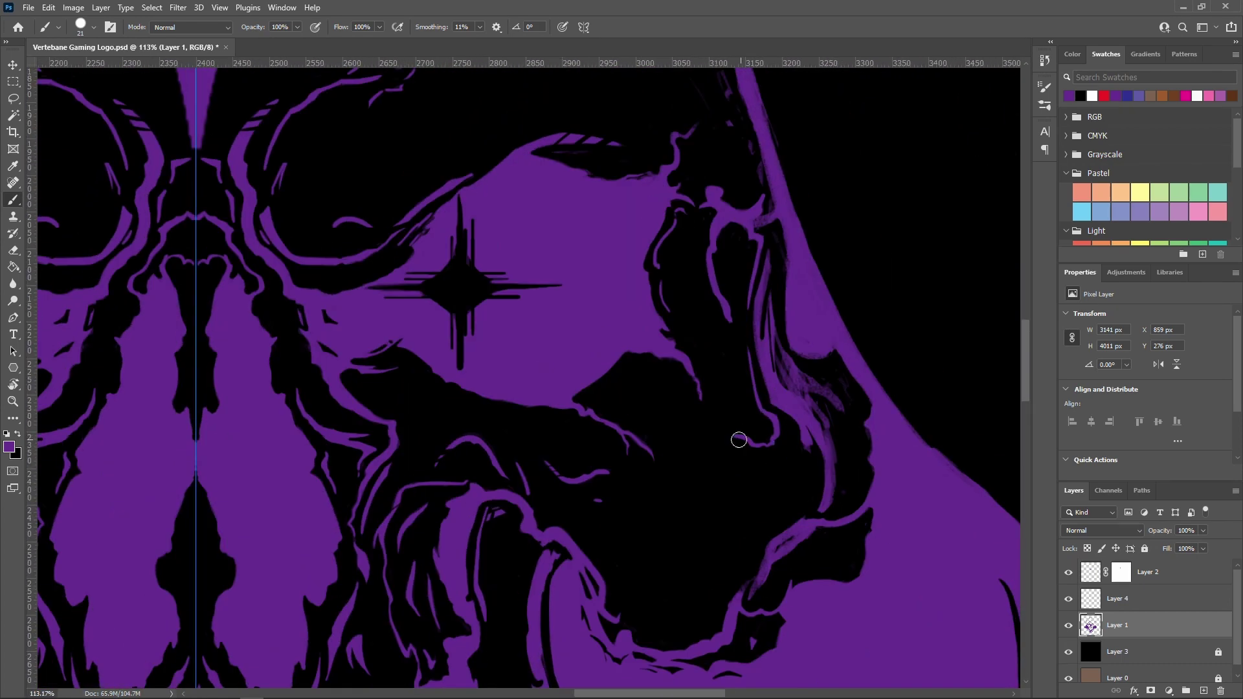
# Draw a wavy violet contour line along the lower edge of the cheek hollow, parallel to the cheekbone
pyautogui.scroll(1, 749, 416)
pyautogui.scroll(-3, 754, 453)
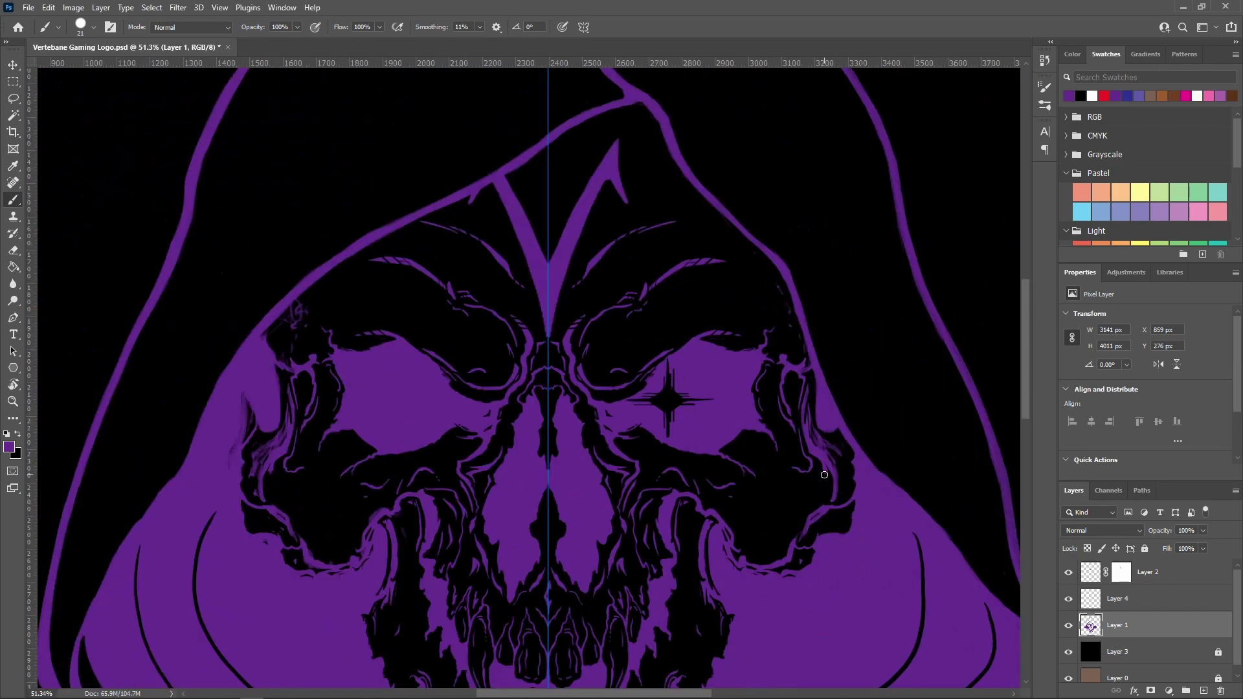
pyautogui.scroll(1, 756, 488)
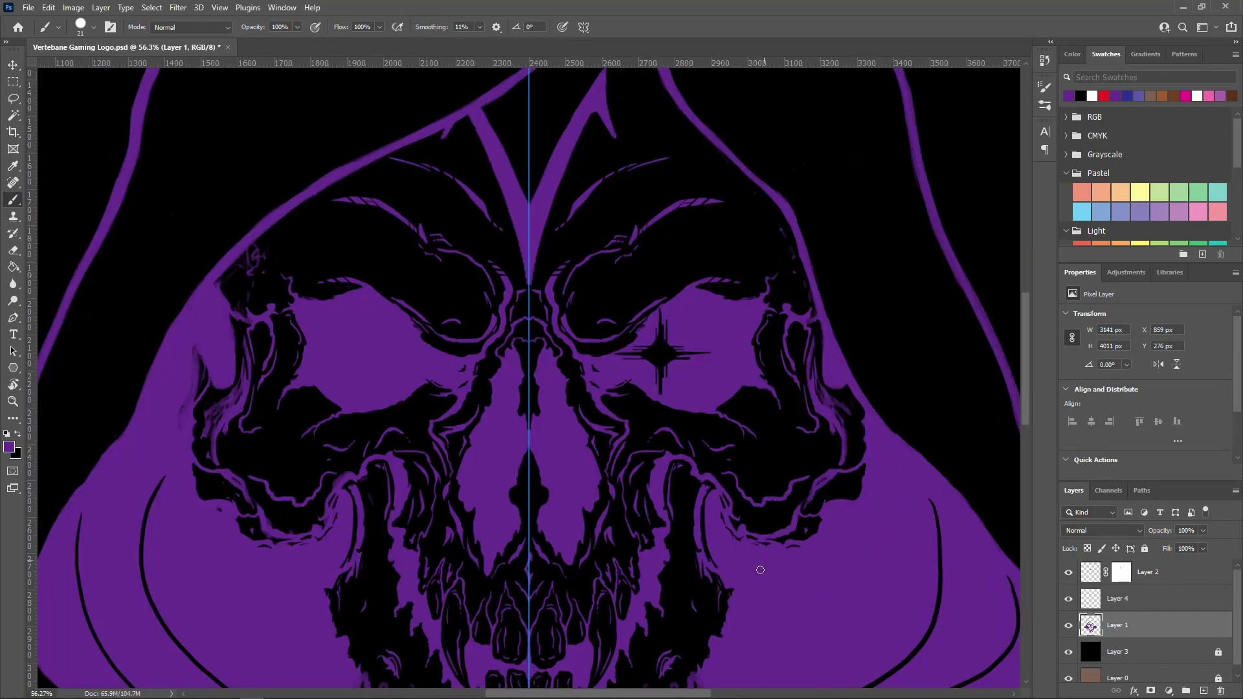
pyautogui.scroll(1, 841, 463)
pyautogui.scroll(-2, 834, 458)
pyautogui.scroll(4, 810, 450)
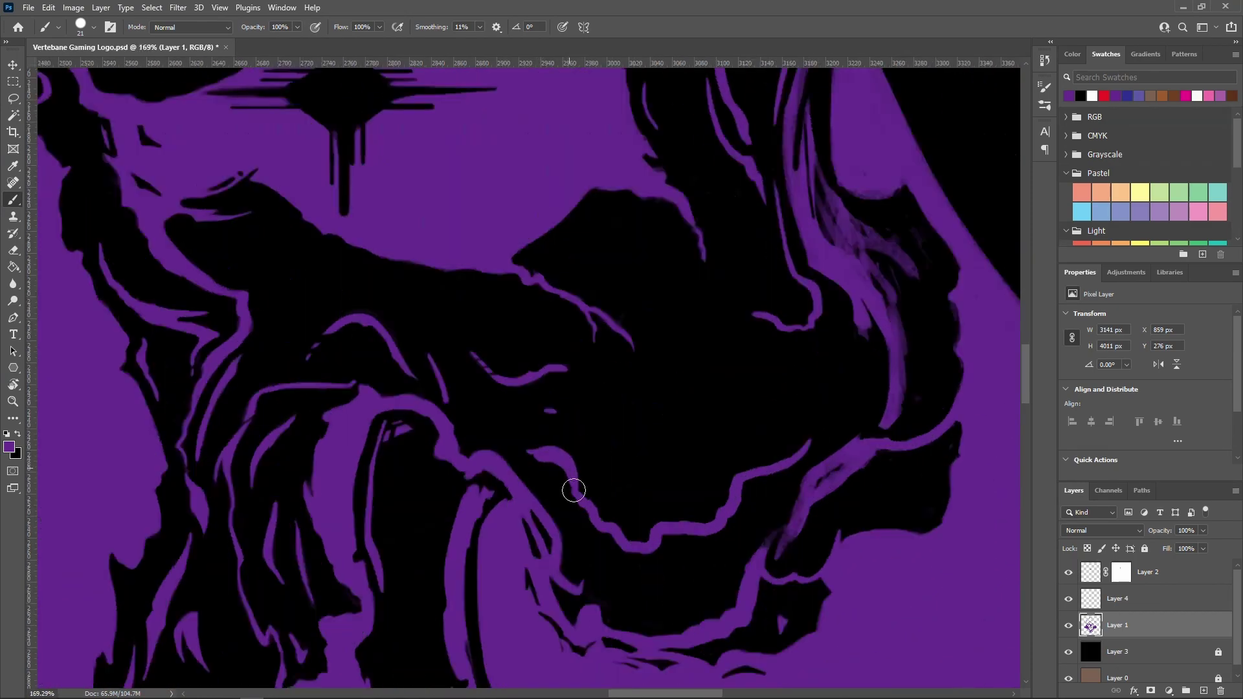
# Break the wavy contour's outer end into short dashes and sharpen the thick diagonal branch on the cheekbone
pyautogui.scroll(-2, 790, 382)
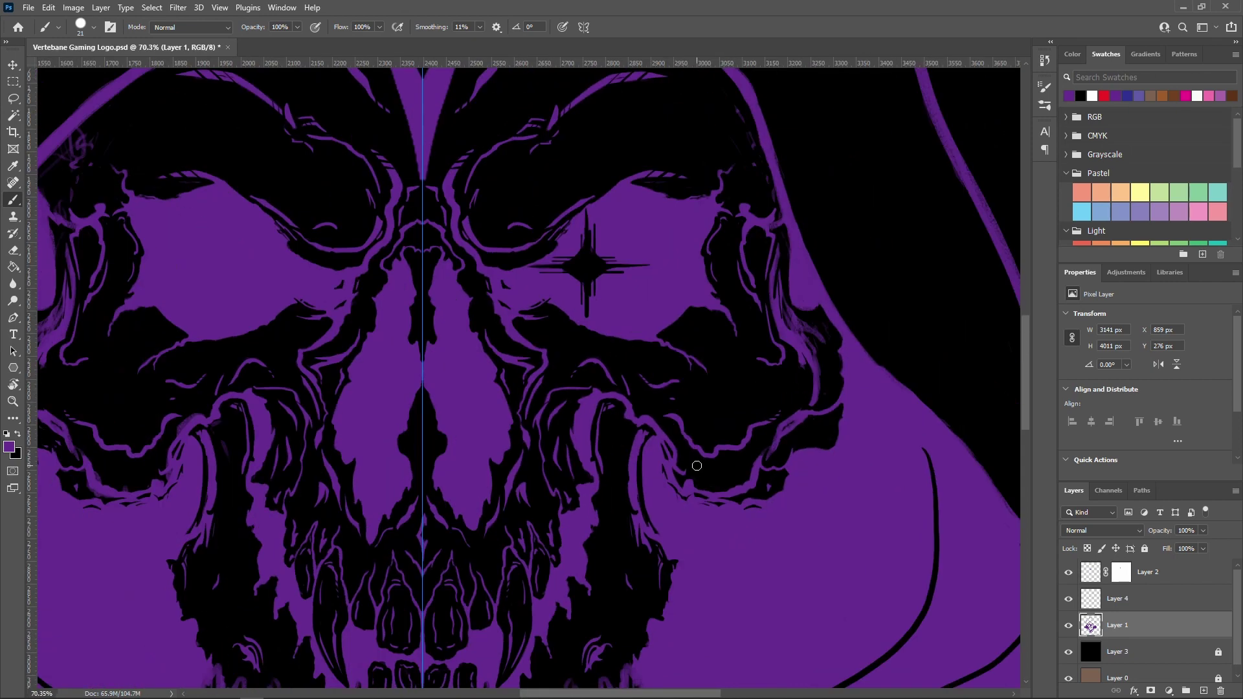
pyautogui.scroll(2, 783, 413)
pyautogui.scroll(2, 749, 464)
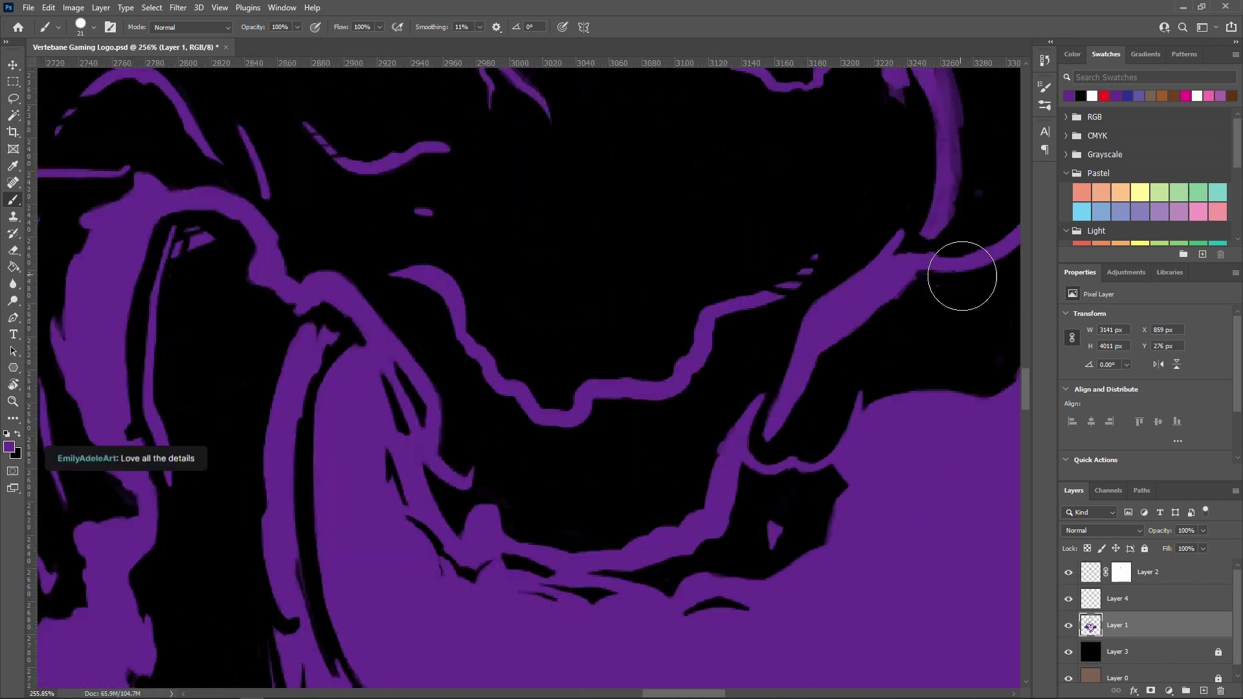
pyautogui.scroll(-2, 714, 476)
# Carve slim black slits and a small curl into the violet strands running from the temple to the cheekbone
pyautogui.moveTo(659, 292); pyautogui.dragTo(630, 397)
pyautogui.scroll(-2, 644, 450)
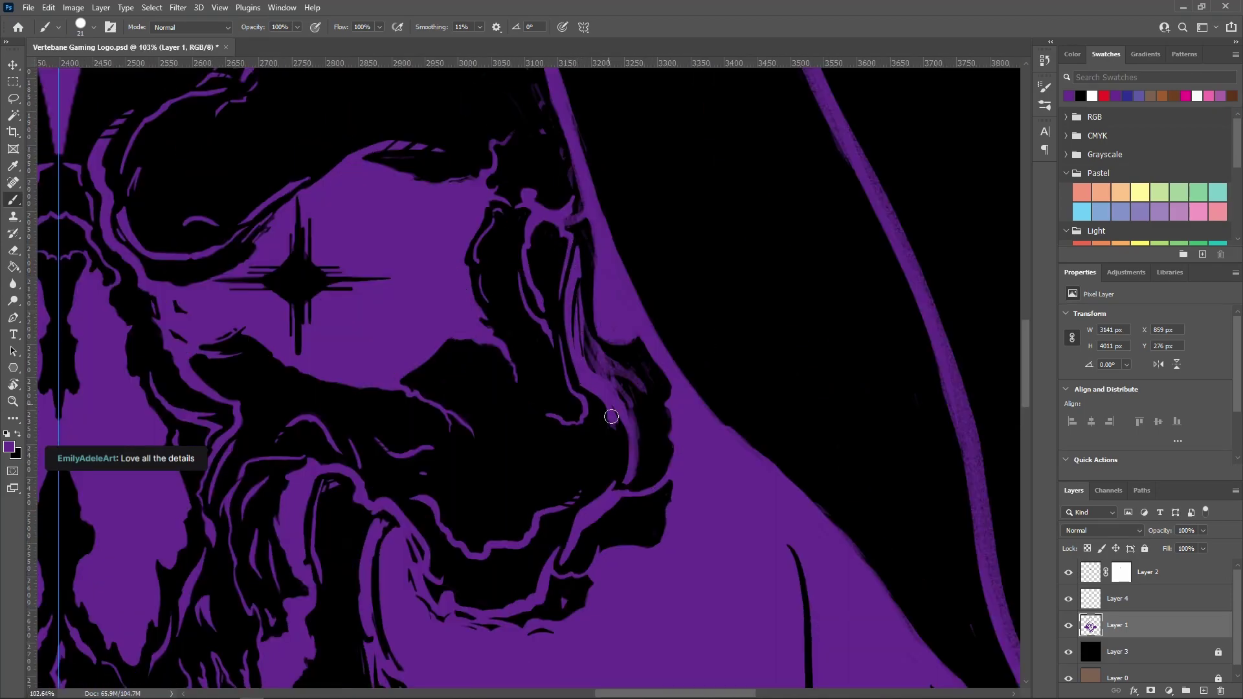
pyautogui.scroll(2, 611, 417)
pyautogui.scroll(-2, 522, 201)
pyautogui.scroll(2, 596, 369)
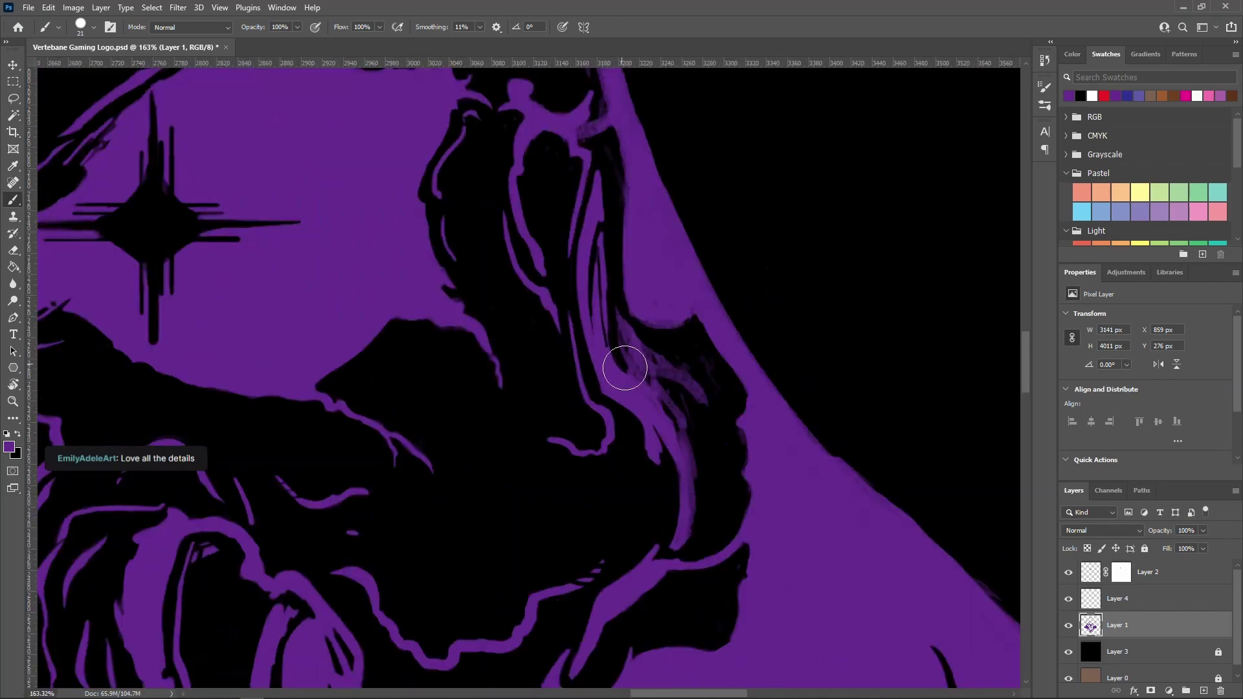
pyautogui.scroll(1, 625, 368)
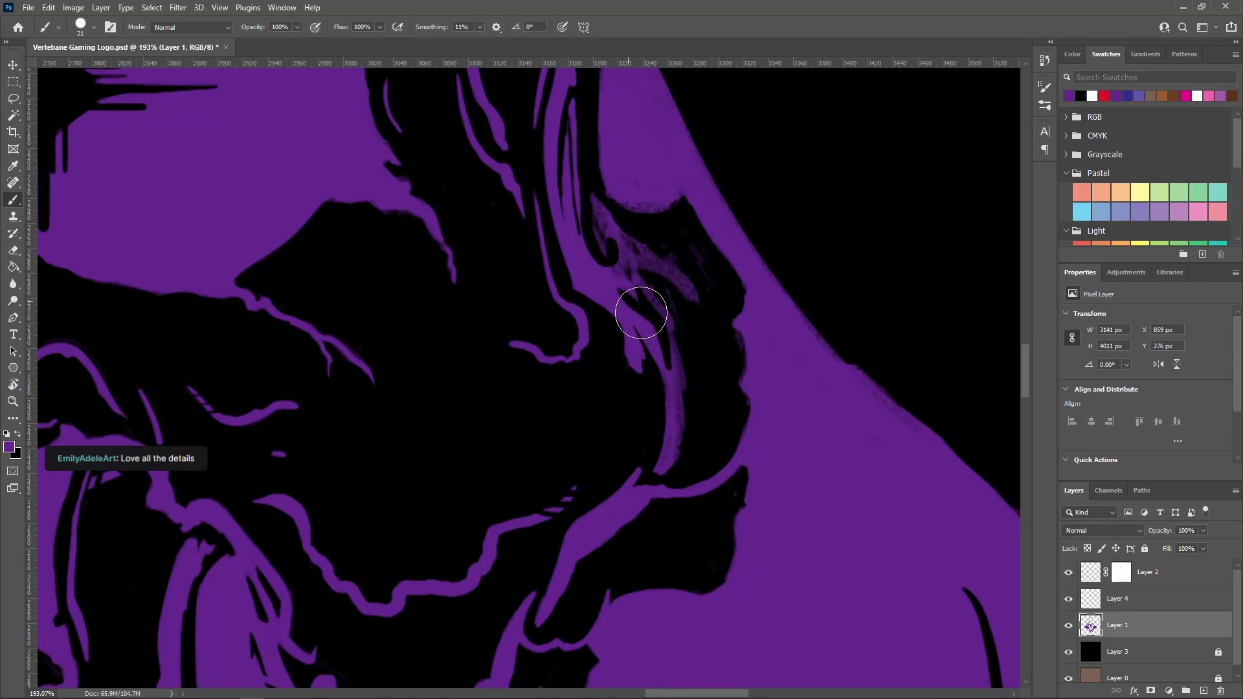
# Reshape the sketchy strands on the outer cheek below the hood's lobe into crisp forks separated by black gaps
pyautogui.scroll(-1, 666, 389)
pyautogui.scroll(-1, 674, 405)
pyautogui.scroll(2, 569, 280)
pyautogui.scroll(-2, 563, 291)
pyautogui.scroll(3, 536, 322)
pyautogui.moveTo(582, 282); pyautogui.dragTo(575, 273)
pyautogui.moveTo(470, 282)
pyautogui.mouseDown()
pyautogui.moveTo(482, 325)
pyautogui.moveTo(478, 289)
pyautogui.moveTo(495, 319)
pyautogui.moveTo(486, 367)
pyautogui.mouseUp()
pyautogui.moveTo(493, 313); pyautogui.dragTo(596, 411)
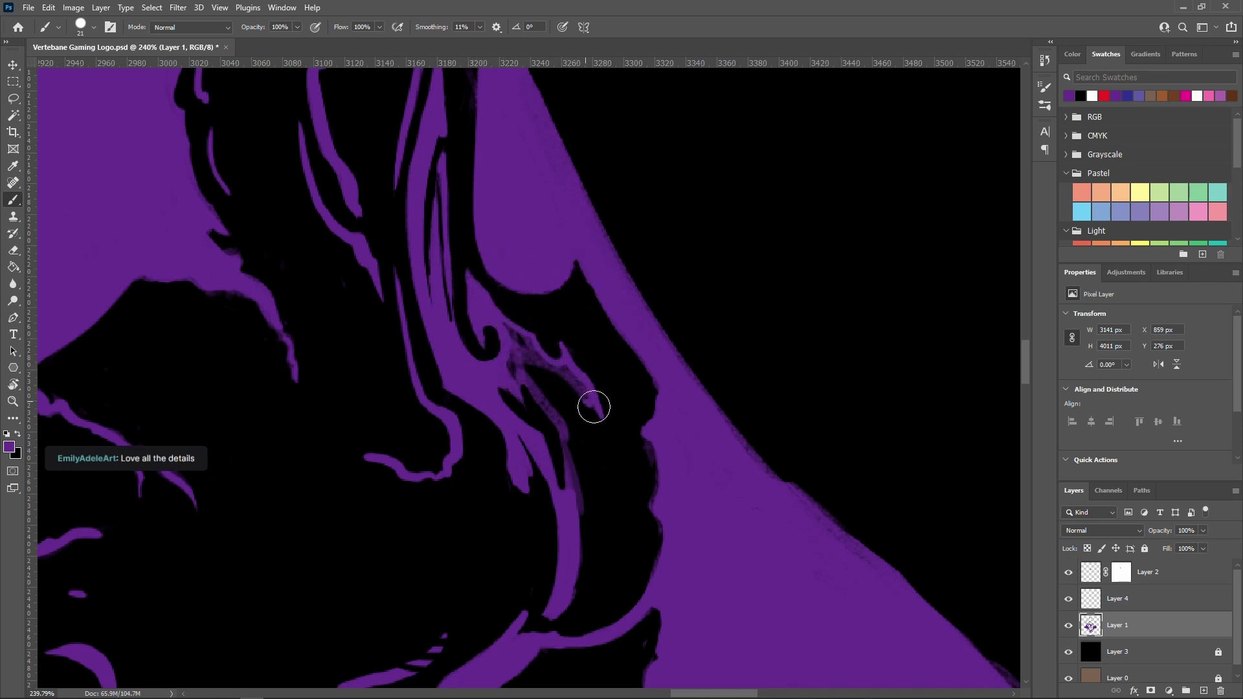
pyautogui.keyDown('alt'); pyautogui.click(517, 338); pyautogui.keyUp('alt')
pyautogui.moveTo(521, 356)
pyautogui.mouseDown()
pyautogui.moveTo(569, 475)
pyautogui.moveTo(521, 365)
pyautogui.moveTo(584, 402)
pyautogui.mouseUp()
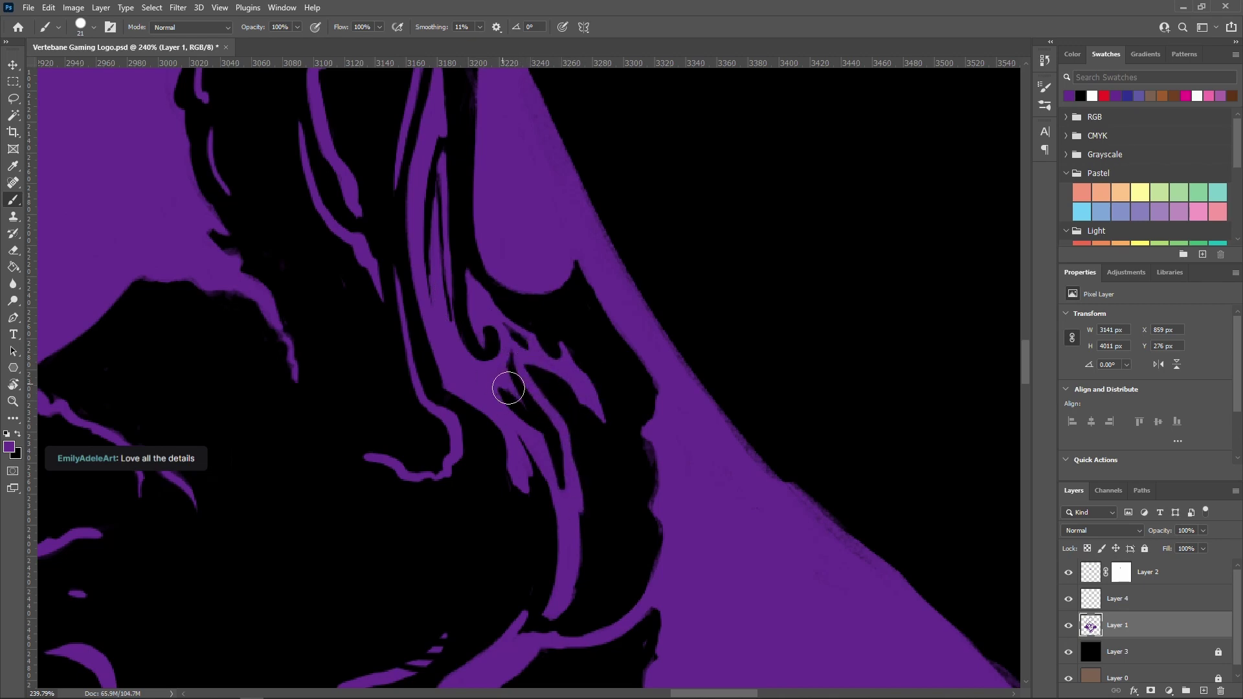
# Add a slender tapered violet stroke in the black jaw hollow on the side opposite the starred eye
pyautogui.keyDown('alt'); pyautogui.scroll(-8, 647, 569); pyautogui.keyUp('alt')
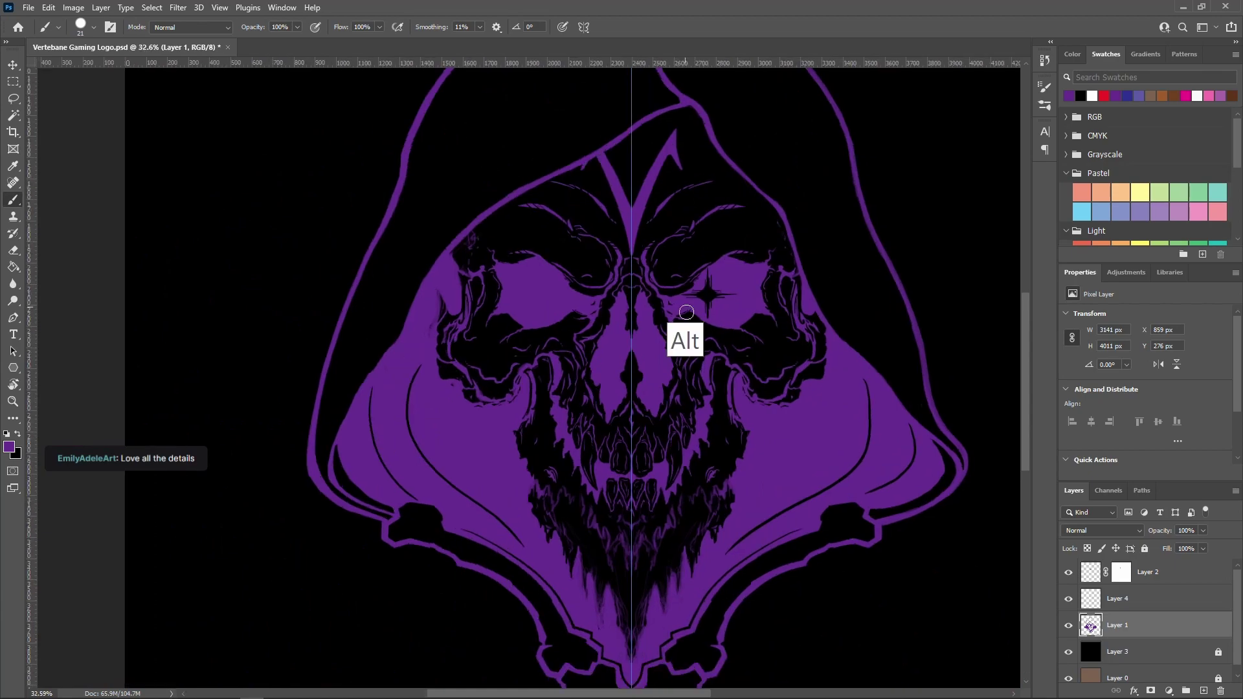
pyautogui.keyDown('alt'); pyautogui.scroll(7, 524, 304); pyautogui.keyUp('alt')
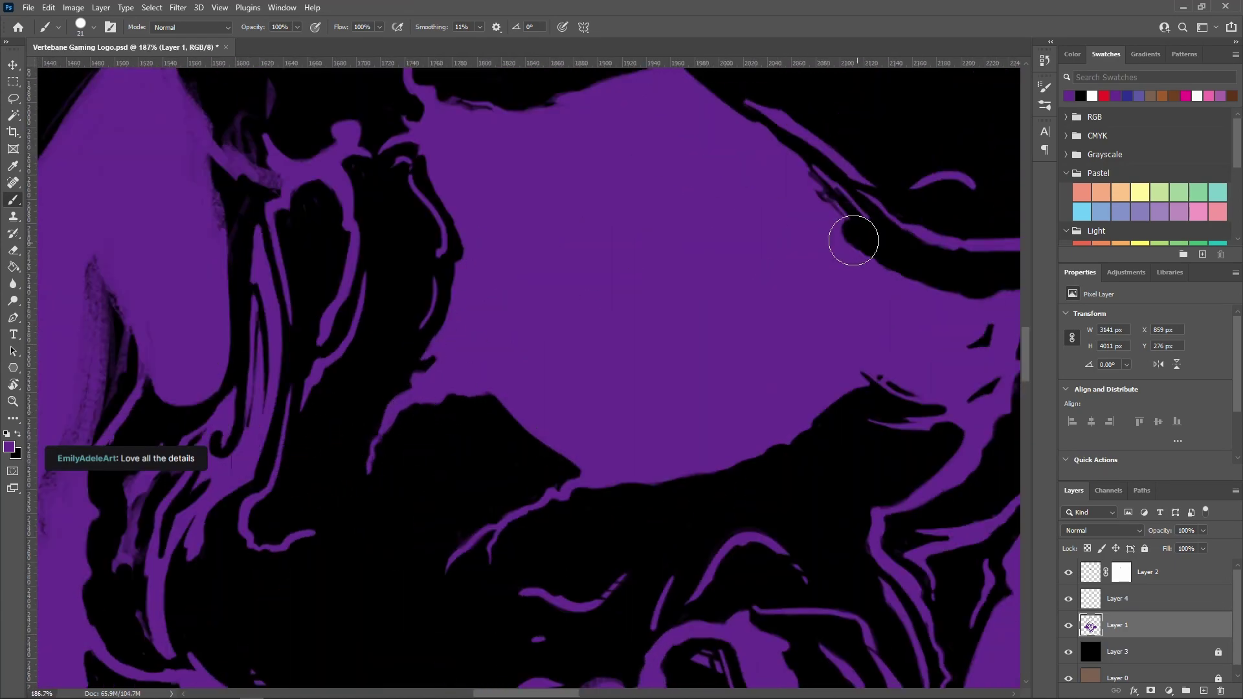
pyautogui.moveTo(720, 551); pyautogui.dragTo(538, 371)
pyautogui.moveTo(570, 515); pyautogui.dragTo(632, 228)
pyautogui.moveTo(546, 289); pyautogui.dragTo(557, 409)
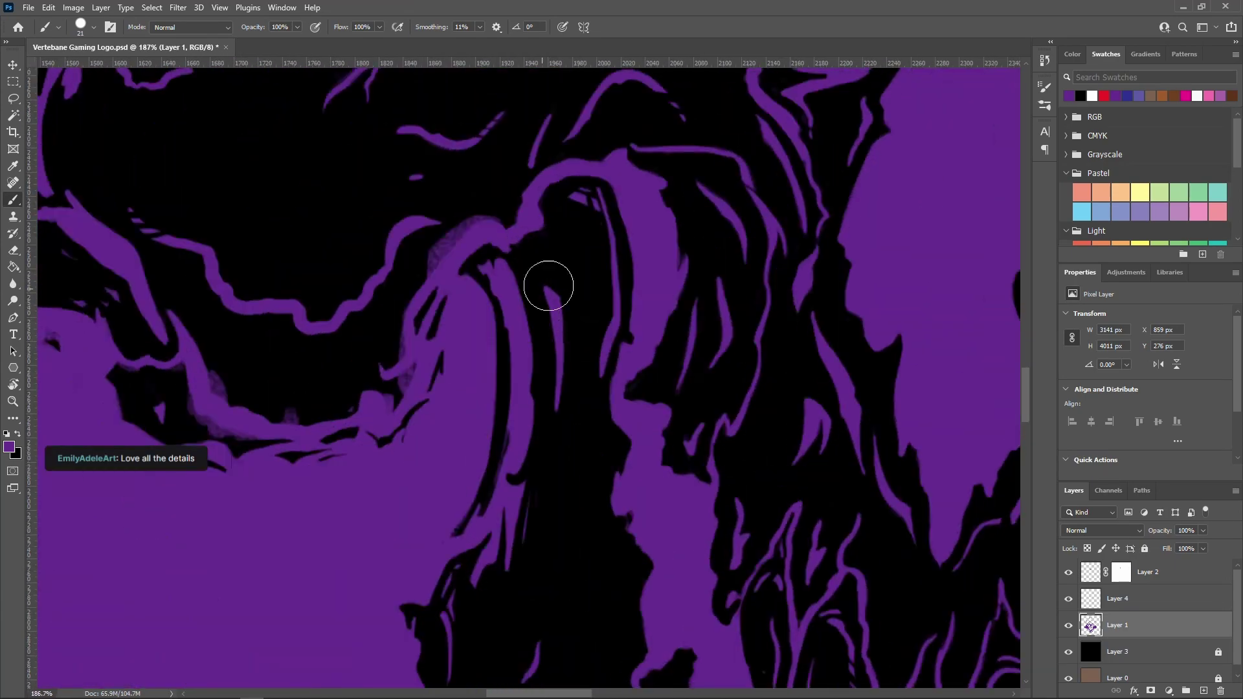
# Clean the smudged edges along the opposite cheekbone's underside into crisp violet contours
pyautogui.keyDown('alt'); pyautogui.scroll(-5, 564, 408); pyautogui.keyUp('alt')
pyautogui.keyDown('alt'); pyautogui.scroll(5, 375, 353); pyautogui.keyUp('alt')
pyautogui.keyDown('alt'); pyautogui.scroll(2, 480, 405); pyautogui.keyUp('alt')
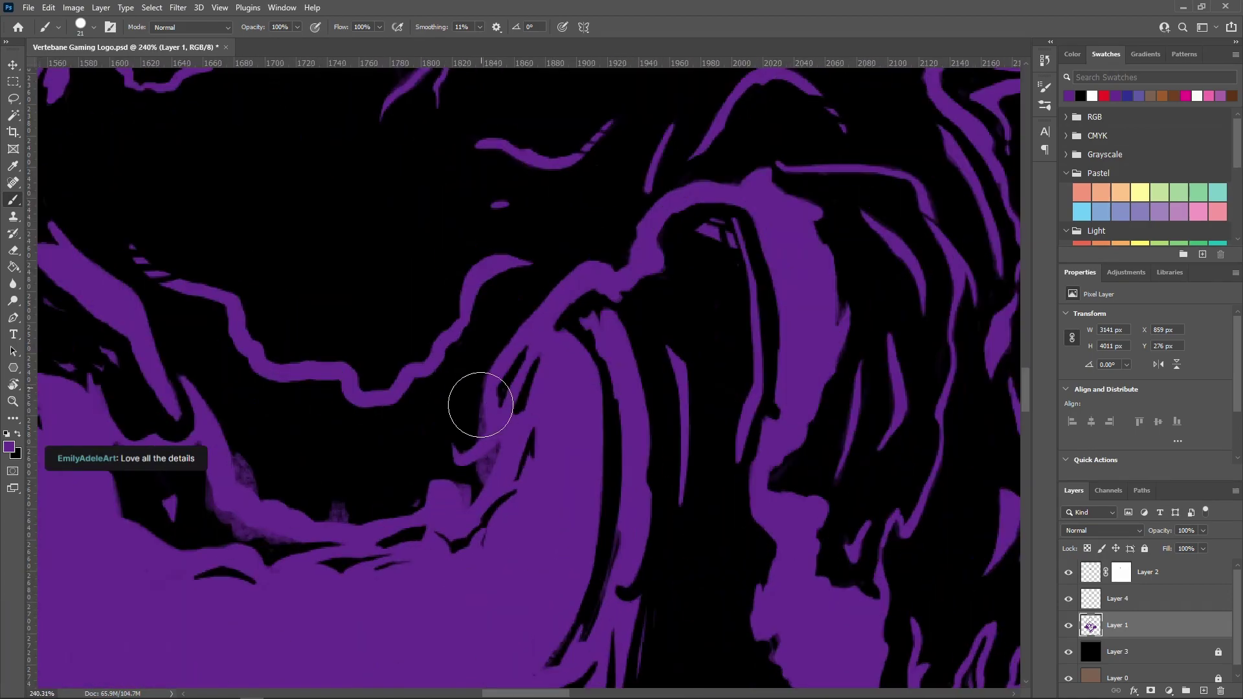
pyautogui.keyDown('alt'); pyautogui.scroll(-5, 480, 404); pyautogui.keyUp('alt')
pyautogui.keyDown('alt'); pyautogui.scroll(4, 252, 415); pyautogui.keyUp('alt')
pyautogui.moveTo(453, 394); pyautogui.dragTo(915, 405)
pyautogui.keyDown('alt'); pyautogui.scroll(2, 686, 323); pyautogui.keyUp('alt')
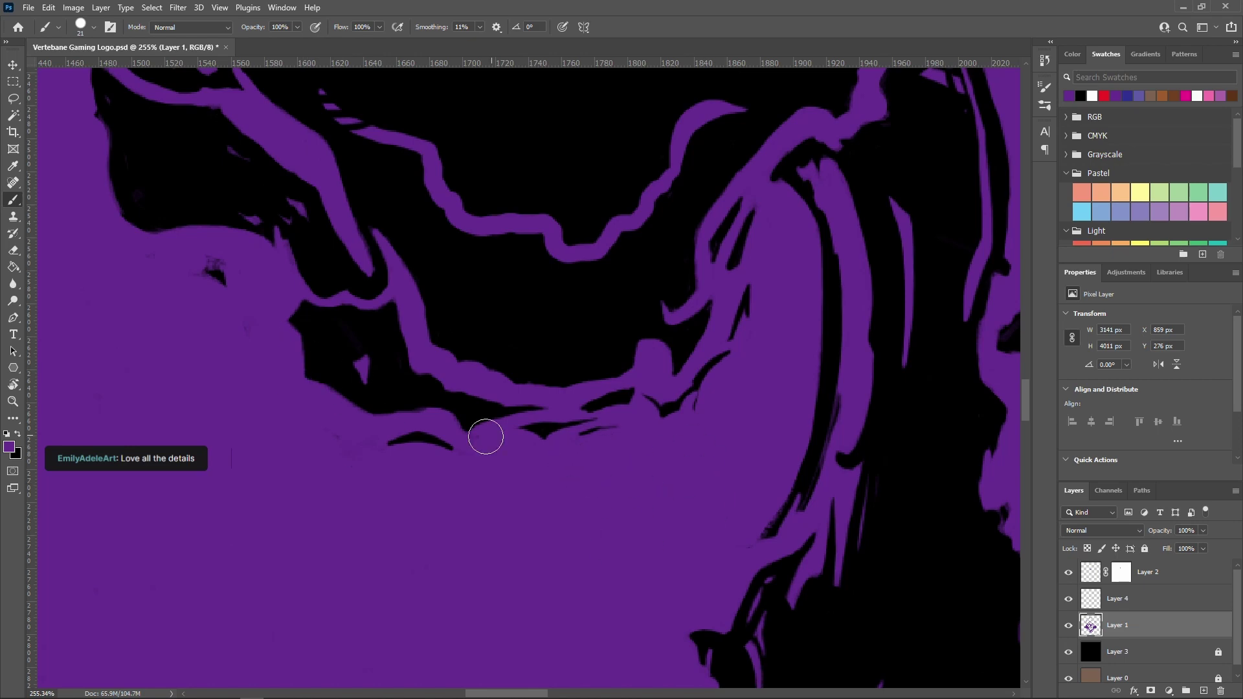
# Sharpen the pointed lines where that cheekbone's inner strands taper into the jaw
pyautogui.keyDown('alt'); pyautogui.scroll(-5, 652, 514); pyautogui.keyUp('alt')
pyautogui.keyDown('alt'); pyautogui.scroll(5, 425, 527); pyautogui.keyUp('alt')
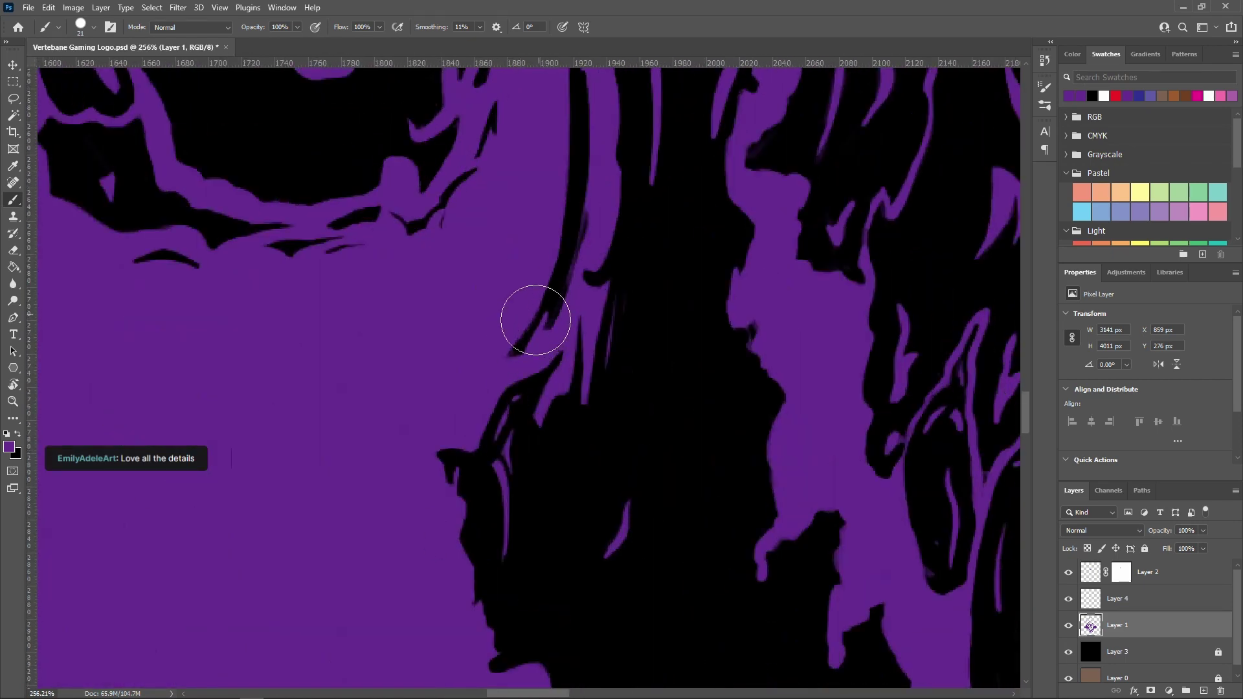
pyautogui.keyDown('alt'); pyautogui.scroll(-5, 443, 373); pyautogui.keyUp('alt')
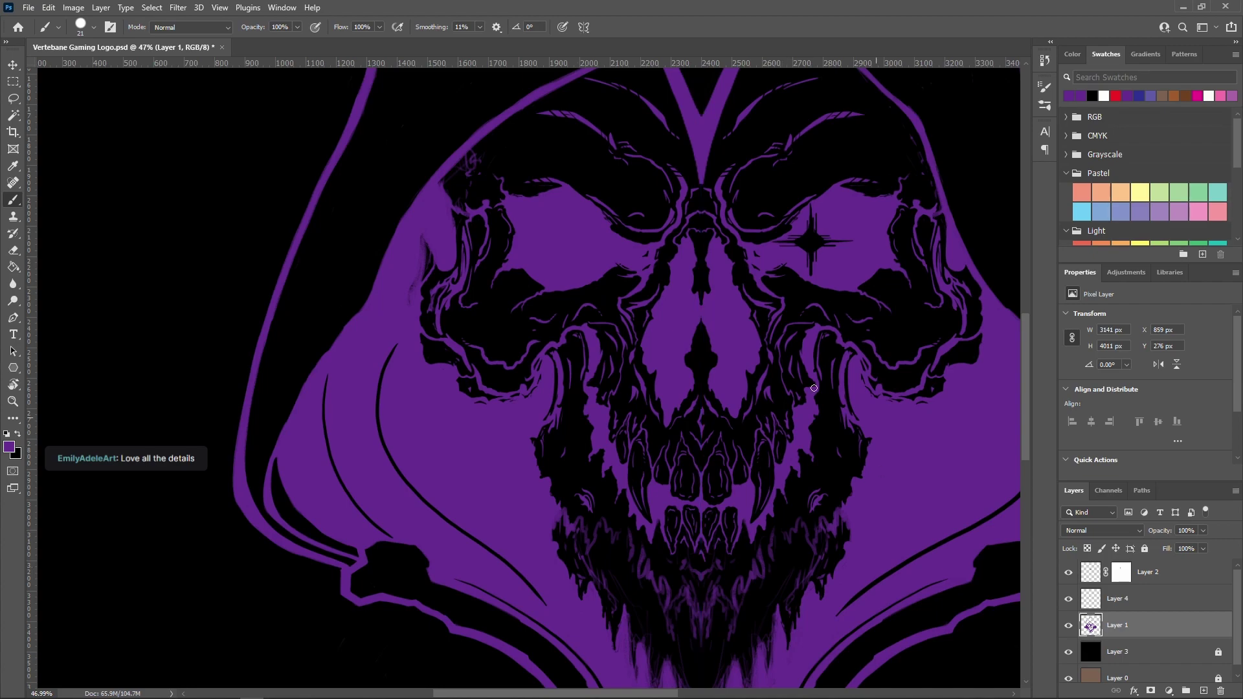
pyautogui.keyDown('alt'); pyautogui.scroll(1, 868, 397); pyautogui.keyUp('alt')
# Clean up the same cheekbone's outer silhouette and lower corner against the violet hood
pyautogui.keyDown('alt'); pyautogui.scroll(4, 393, 269); pyautogui.keyUp('alt')
pyautogui.moveTo(734, 480)
pyautogui.mouseDown()
pyautogui.moveTo(705, 391)
pyautogui.moveTo(538, 293)
pyautogui.mouseUp()
pyautogui.keyDown('alt'); pyautogui.scroll(-3, 422, 341); pyautogui.keyUp('alt')
pyautogui.moveTo(358, 402); pyautogui.dragTo(465, 531)
pyautogui.keyDown('alt'); pyautogui.scroll(2, 576, 173); pyautogui.keyUp('alt')
pyautogui.moveTo(496, 121); pyautogui.dragTo(476, 248)
pyautogui.moveTo(527, 503); pyautogui.dragTo(558, 289)
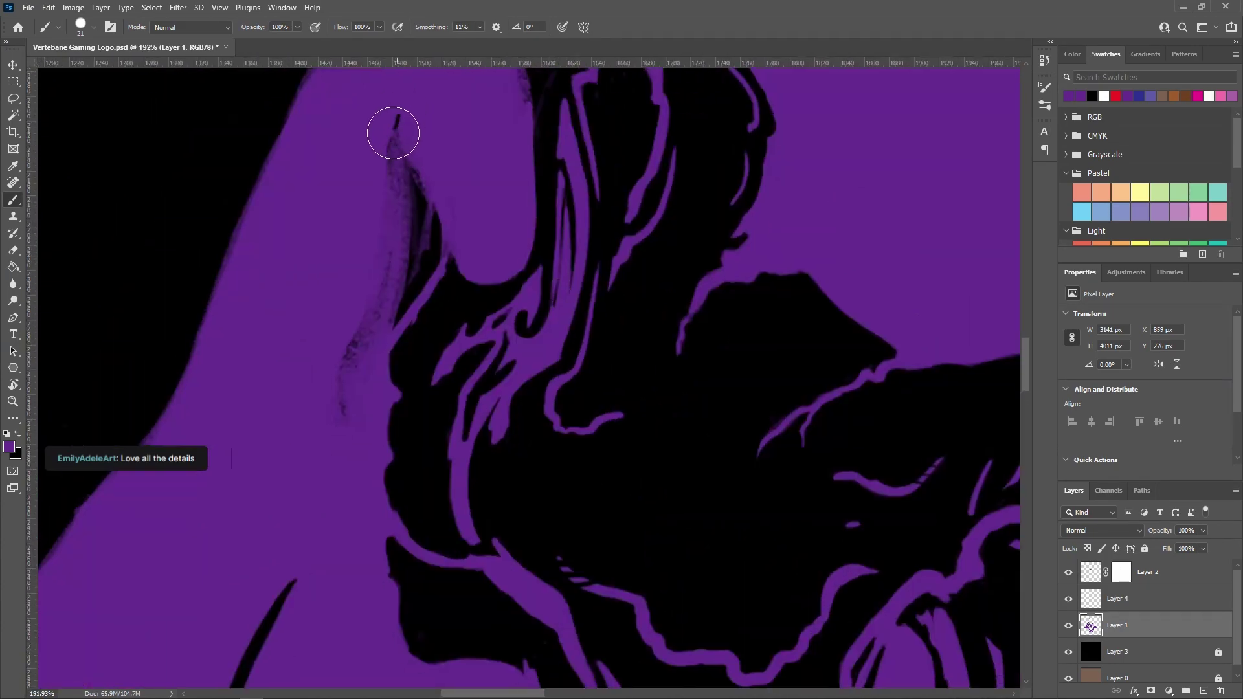
# Turn the smudge beside the outer cheek into a slim pointed flap with a black outline and inner contour lines
pyautogui.moveTo(400, 116); pyautogui.dragTo(378, 453)
pyautogui.moveTo(370, 438); pyautogui.dragTo(408, 303)
pyautogui.moveTo(403, 133)
pyautogui.mouseDown()
pyautogui.moveTo(441, 250)
pyautogui.moveTo(429, 193)
pyautogui.moveTo(435, 263)
pyautogui.moveTo(391, 285)
pyautogui.moveTo(408, 196)
pyautogui.moveTo(355, 454)
pyautogui.mouseUp()
pyautogui.moveTo(453, 189); pyautogui.dragTo(318, 336)
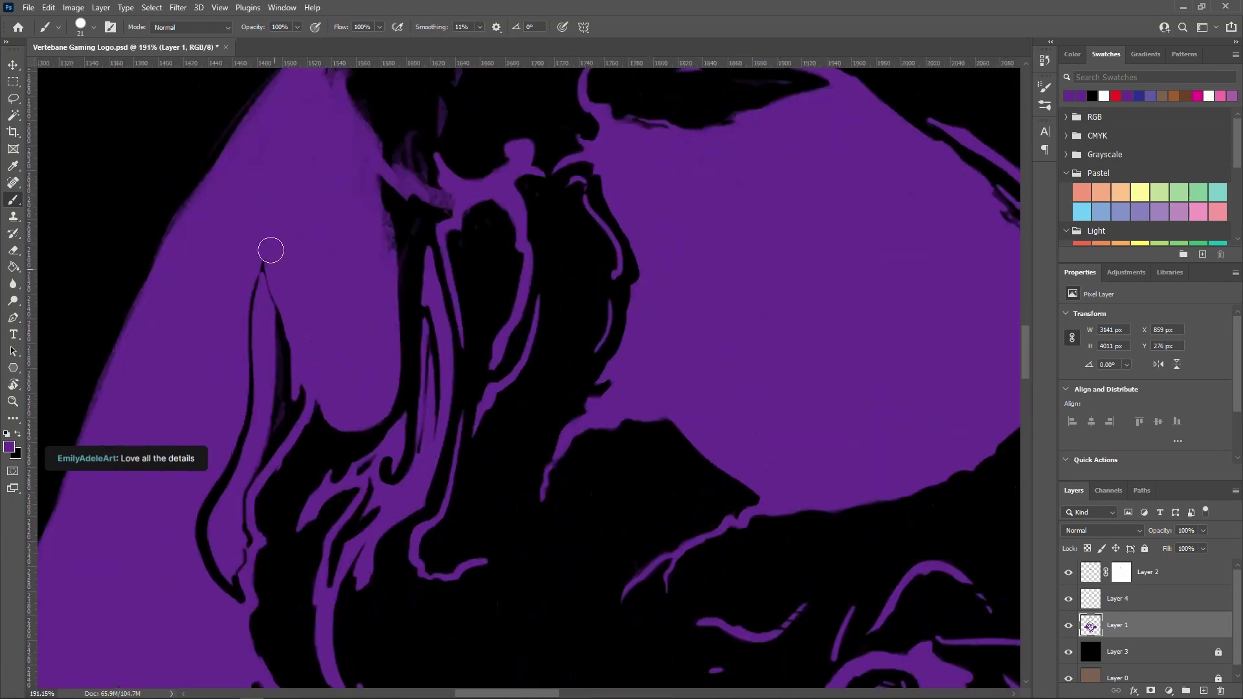
pyautogui.moveTo(262, 294); pyautogui.dragTo(247, 457)
pyautogui.moveTo(229, 503); pyautogui.dragTo(227, 569)
pyautogui.moveTo(291, 382)
pyautogui.mouseDown()
pyautogui.moveTo(457, 244)
pyautogui.moveTo(446, 295)
pyautogui.mouseUp()
# Refine the pointed flap's inner line work with a 12 px brush and save the document
pyautogui.scroll(1, 519, 226)
pyautogui.press('[')
pyautogui.scroll(5, 465, 291)
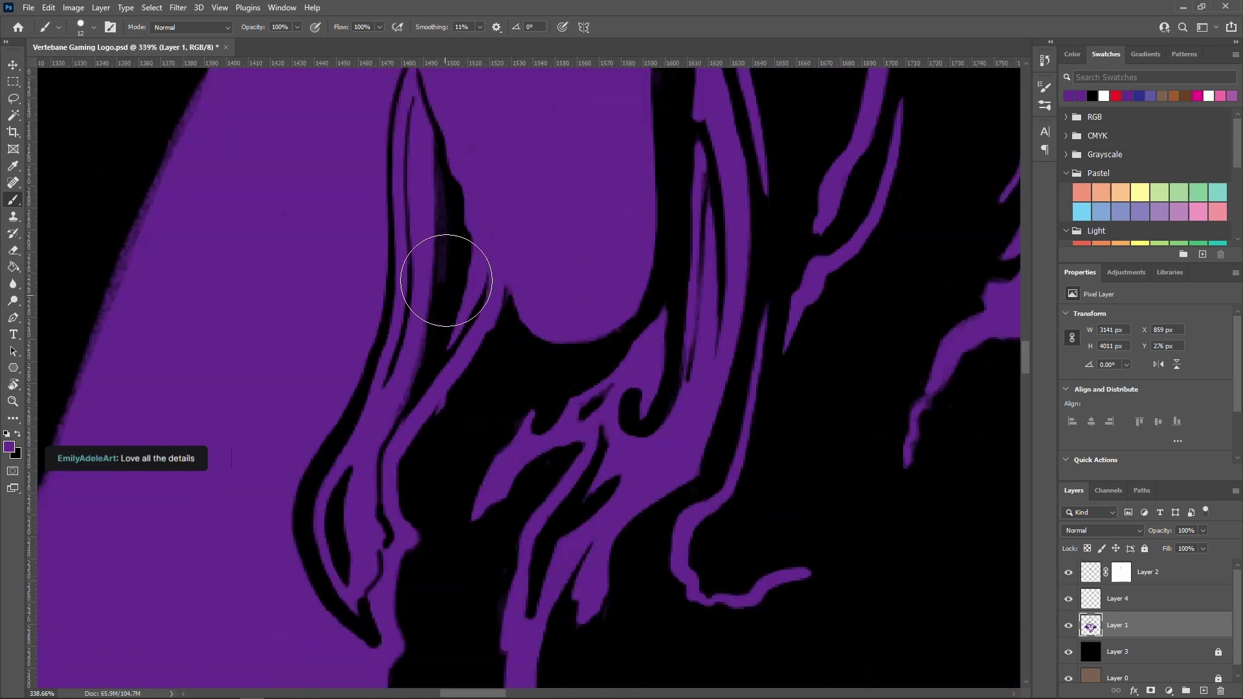
pyautogui.scroll(-15, 481, 474)
pyautogui.hotkey('ctrl', 's')
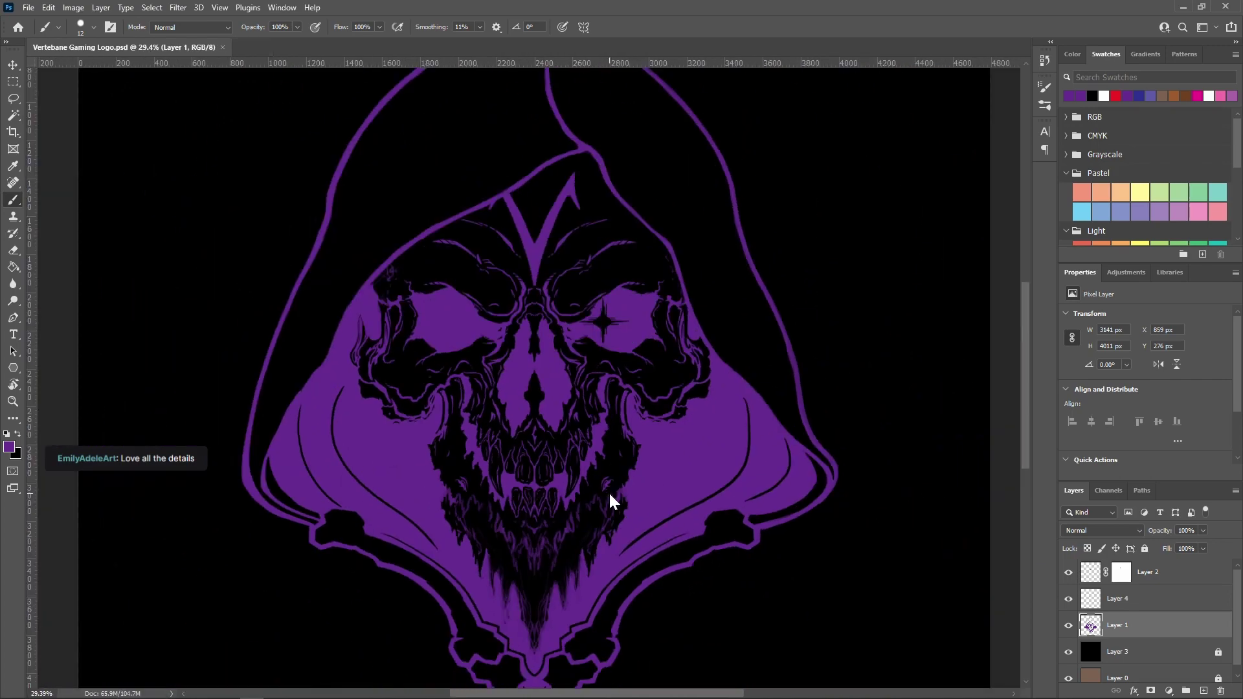
# Black out the stray sketch marks at the upper temple beside the hood line on the starred eye's side
pyautogui.scroll(5, 667, 298)
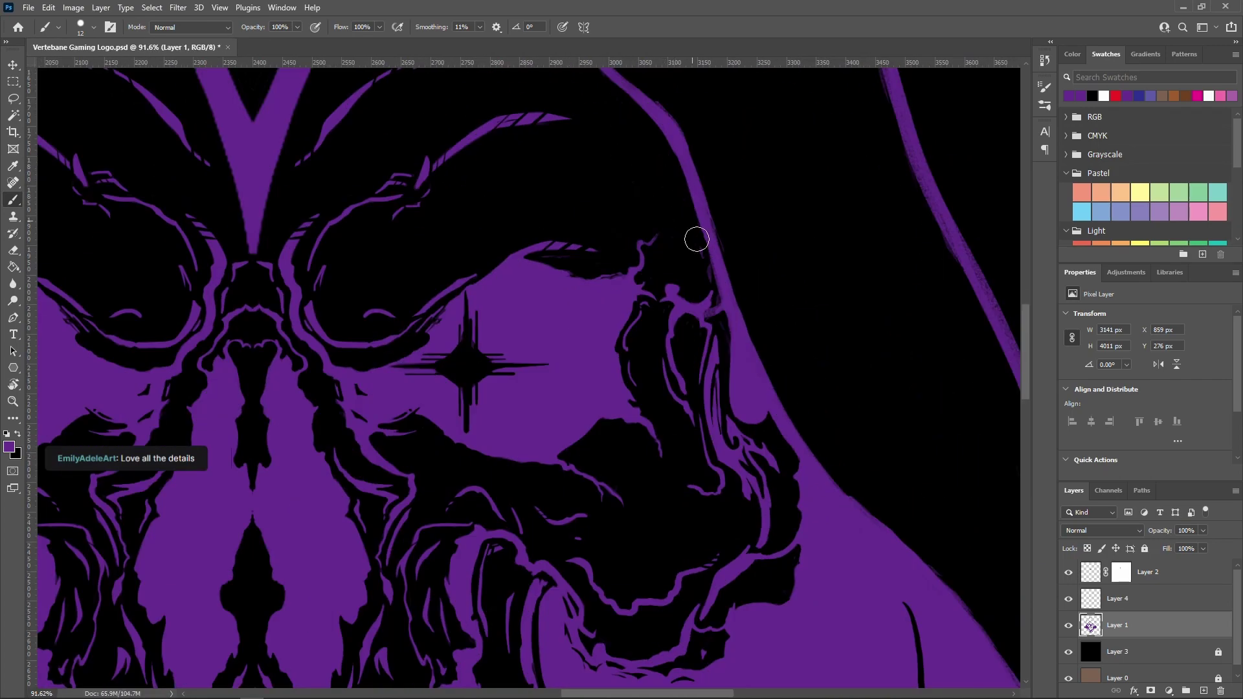
pyautogui.scroll(-5, 722, 330)
pyautogui.scroll(6, 408, 427)
pyautogui.scroll(-6, 380, 239)
pyautogui.scroll(3, 221, 347)
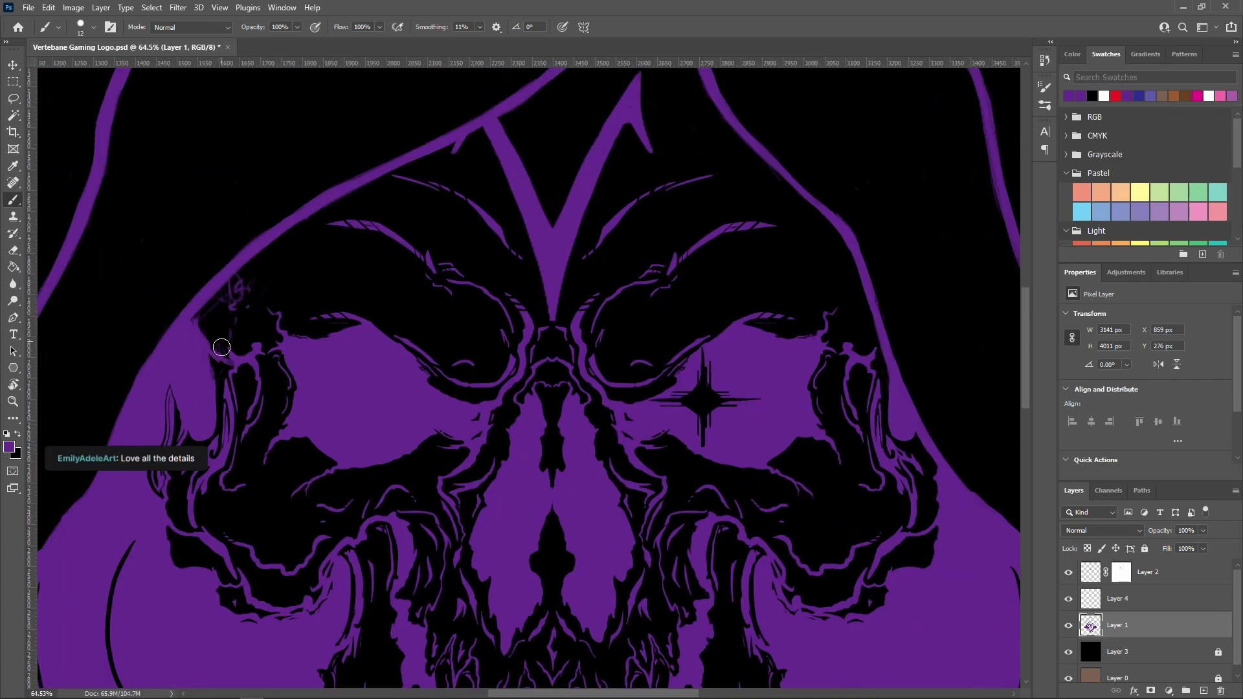
# Fill the sketchy upper temple on the opposite side with solid black, give it a crisp edge, and save the document
pyautogui.scroll(3, 212, 379)
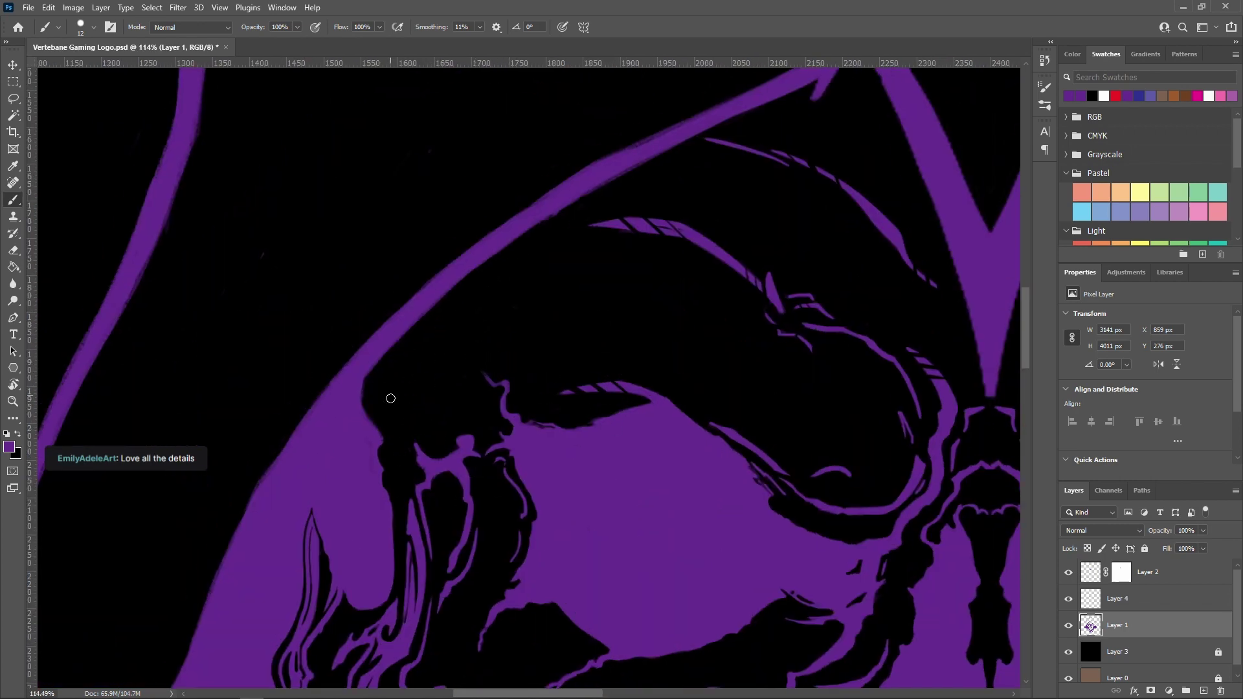
pyautogui.scroll(-2, 510, 442)
pyautogui.scroll(-6, 556, 351)
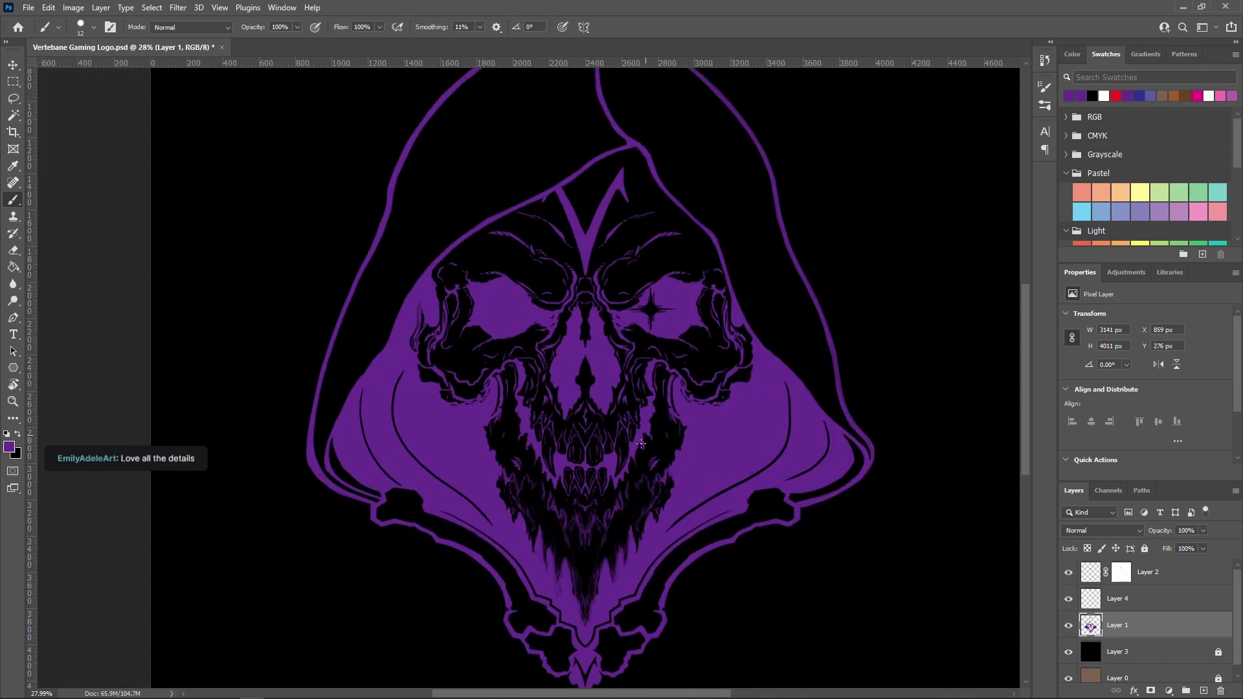
# Redraw the jagged violet line along the beard's upper edge with mirrored strokes, painting out the sketchy marks around it
pyautogui.scroll(5, 642, 445)
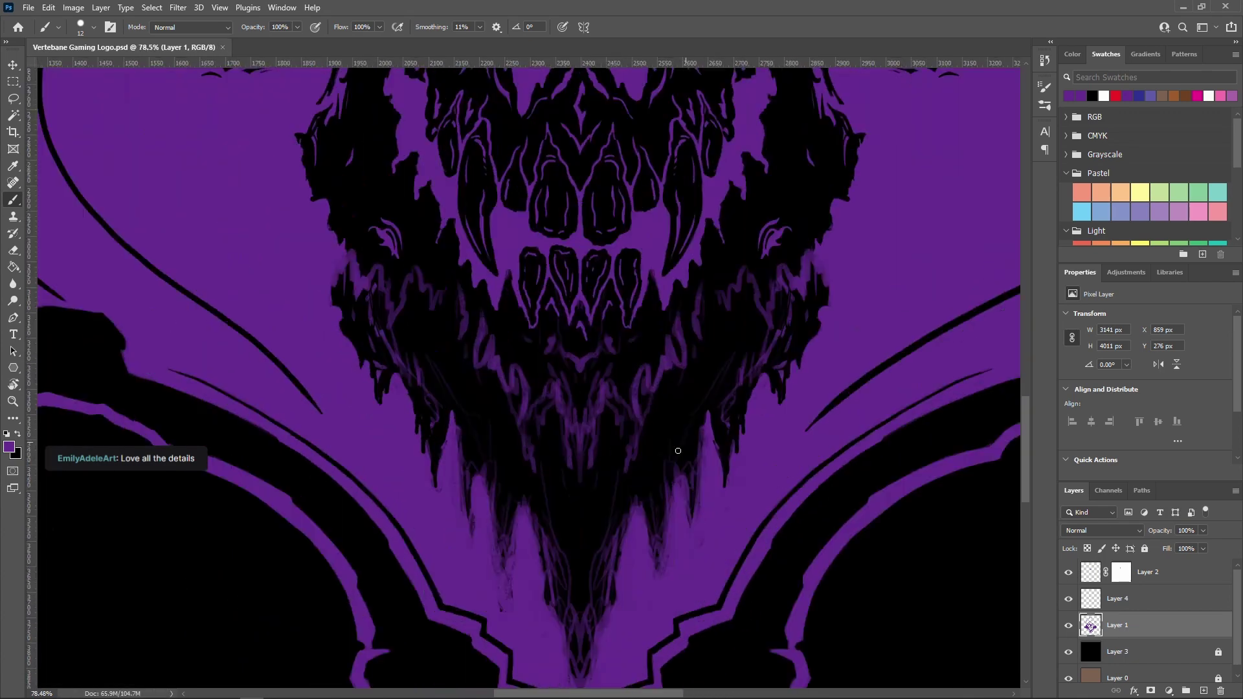
pyautogui.moveTo(353, 256)
pyautogui.mouseDown()
pyautogui.moveTo(414, 310)
pyautogui.moveTo(482, 313)
pyautogui.moveTo(518, 447)
pyautogui.moveTo(606, 342)
pyautogui.mouseUp()
pyautogui.scroll(5, 345, 292)
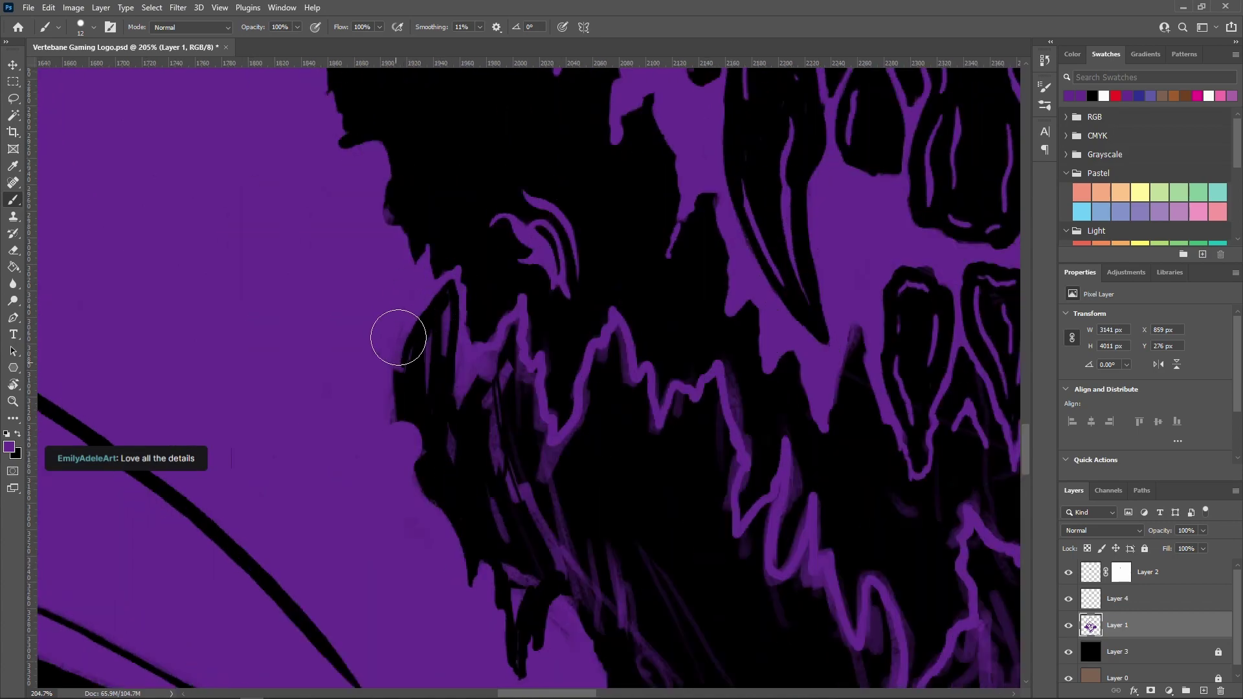
pyautogui.scroll(-7, 411, 364)
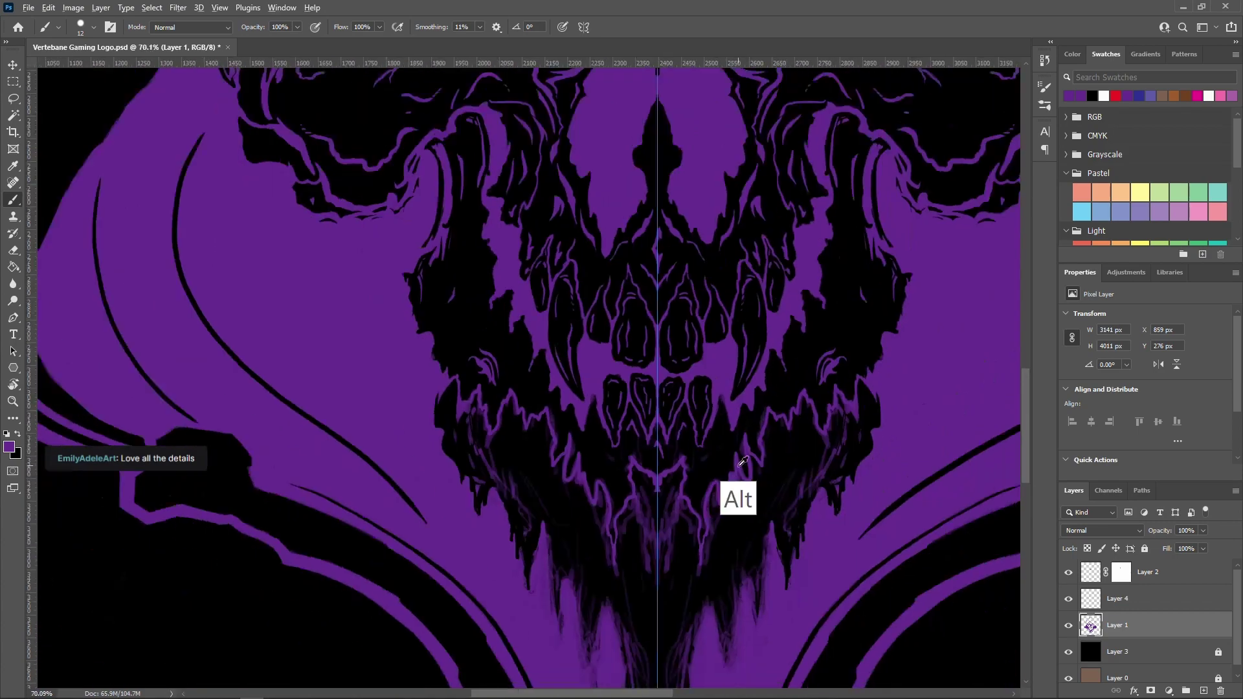
pyautogui.scroll(5, 777, 355)
pyautogui.moveTo(800, 355)
pyautogui.mouseDown()
pyautogui.moveTo(818, 320)
pyautogui.moveTo(771, 369)
pyautogui.moveTo(738, 328)
pyautogui.moveTo(635, 356)
pyautogui.moveTo(621, 438)
pyautogui.moveTo(591, 441)
pyautogui.moveTo(558, 538)
pyautogui.mouseUp()
pyautogui.moveTo(699, 539); pyautogui.dragTo(751, 416)
pyautogui.moveTo(371, 603); pyautogui.dragTo(372, 542)
pyautogui.moveTo(266, 406)
pyautogui.mouseDown()
pyautogui.moveTo(257, 372)
pyautogui.moveTo(213, 356)
pyautogui.mouseUp()
# Clean the beard's sketchy sides into solid black with crisp spiked outer edges, mirrored on both sides
pyautogui.scroll(1, 679, 369)
pyautogui.moveTo(631, 666); pyautogui.dragTo(688, 351)
pyautogui.moveTo(791, 206); pyautogui.dragTo(783, 253)
pyautogui.moveTo(778, 231); pyautogui.dragTo(744, 343)
pyautogui.moveTo(716, 213); pyautogui.dragTo(693, 424)
pyautogui.moveTo(840, 162); pyautogui.dragTo(856, 184)
pyautogui.press('e')
pyautogui.moveTo(864, 145); pyautogui.dragTo(852, 207)
pyautogui.press('b')
# Redraw the chin's mirrored violet contour lines crisply and black out the sketch marks around them
pyautogui.scroll(-6, 716, 439)
pyautogui.moveTo(636, 481)
pyautogui.mouseDown()
pyautogui.moveTo(721, 494)
pyautogui.moveTo(629, 485)
pyautogui.mouseUp()
pyautogui.press(']')
pyautogui.press(']')
pyautogui.press(']')
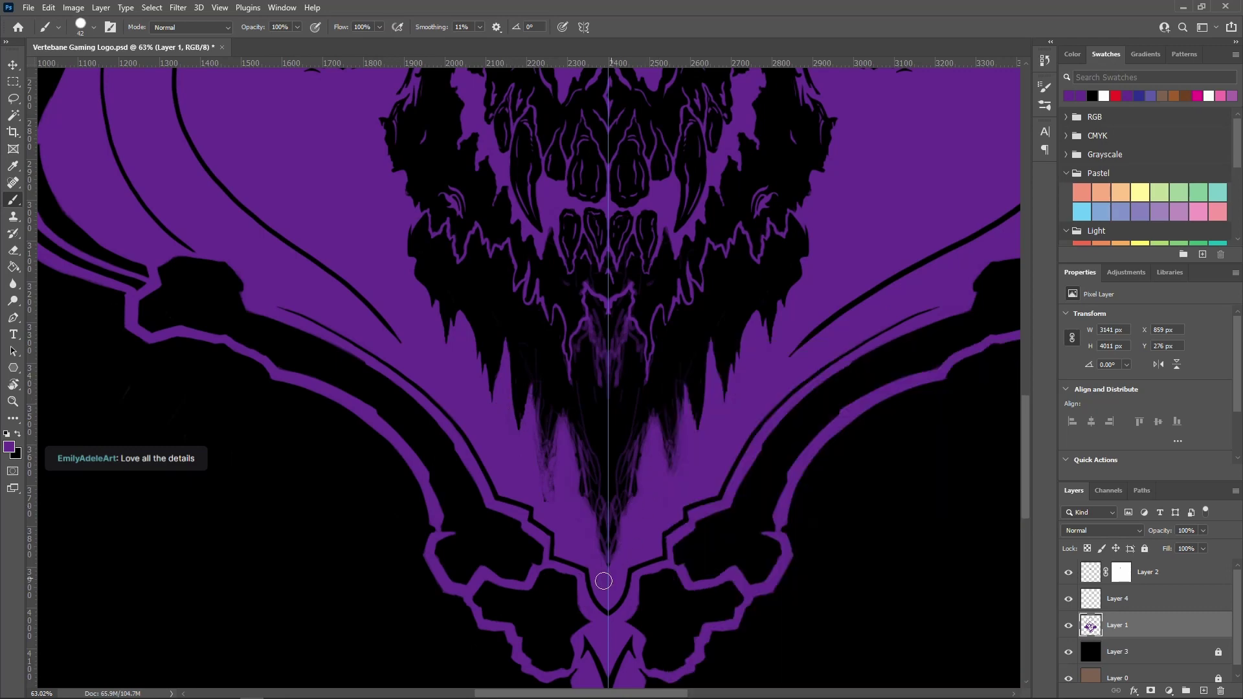
pyautogui.scroll(4, 557, 272)
pyautogui.moveTo(654, 356)
pyautogui.mouseDown()
pyautogui.moveTo(653, 452)
pyautogui.moveTo(688, 325)
pyautogui.moveTo(660, 422)
pyautogui.moveTo(630, 449)
pyautogui.moveTo(660, 380)
pyautogui.mouseUp()
pyautogui.moveTo(682, 314)
pyautogui.mouseDown()
pyautogui.moveTo(655, 319)
pyautogui.moveTo(711, 324)
pyautogui.moveTo(644, 421)
pyautogui.mouseUp()
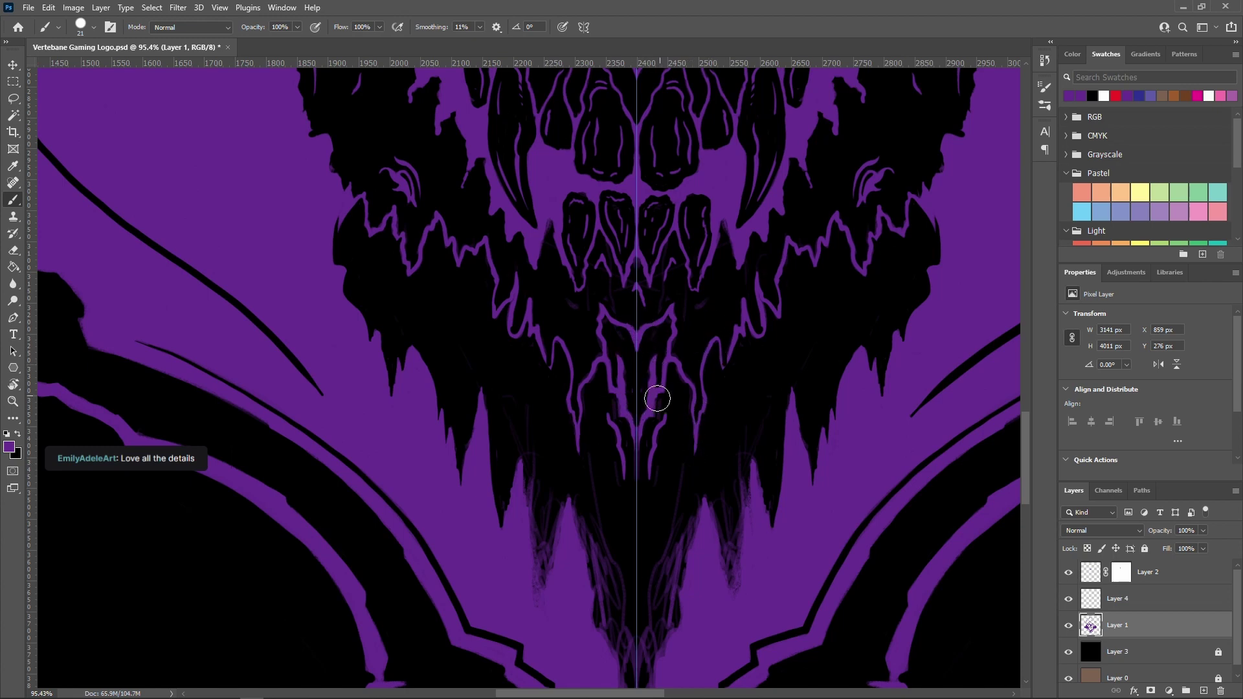
# Shape the smudged lower sides of the beard into mirrored, sharply pointed black tufts with a 21 px brush
pyautogui.moveTo(555, 505)
pyautogui.mouseDown()
pyautogui.moveTo(539, 595)
pyautogui.moveTo(553, 535)
pyautogui.moveTo(606, 468)
pyautogui.moveTo(720, 549)
pyautogui.moveTo(750, 525)
pyautogui.mouseUp()
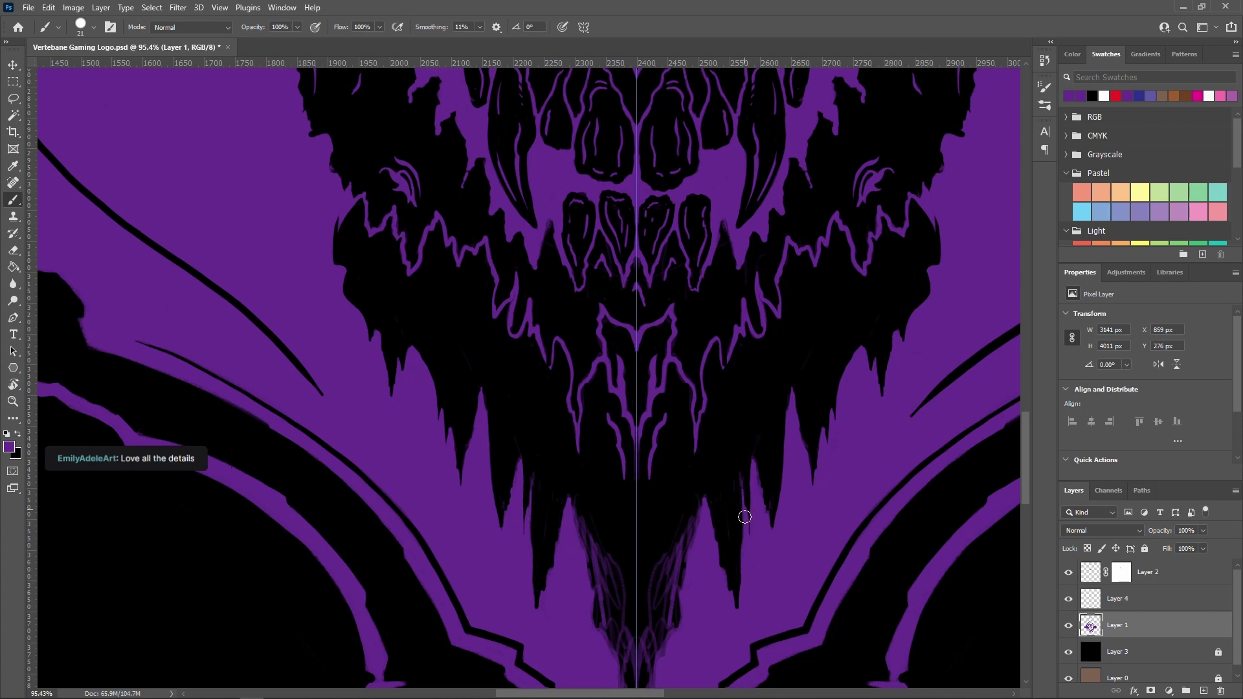
pyautogui.scroll(5, 556, 586)
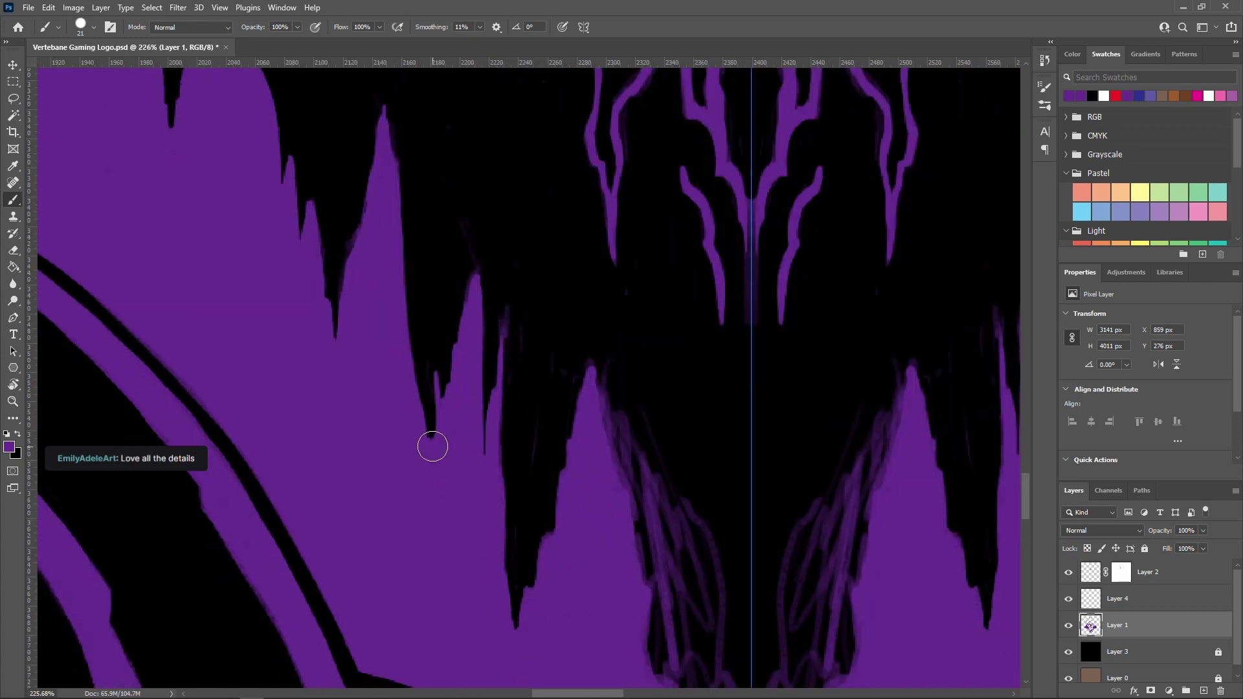
pyautogui.scroll(-2, 749, 444)
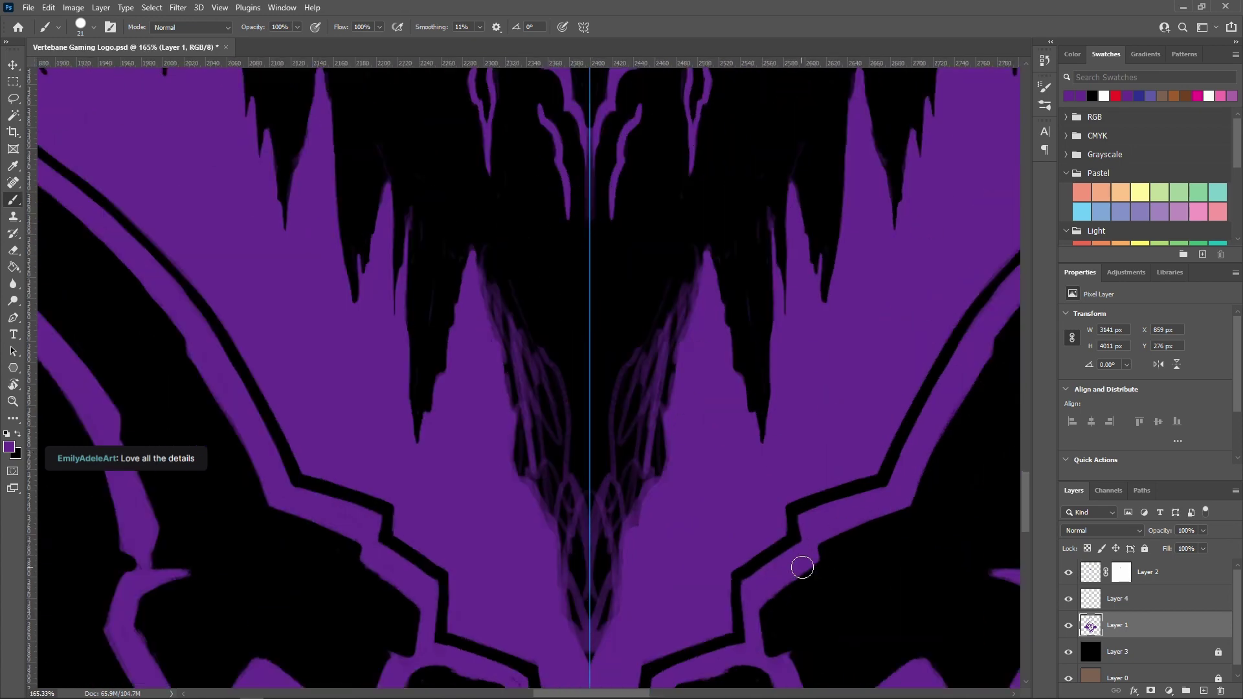
pyautogui.scroll(-4, 530, 477)
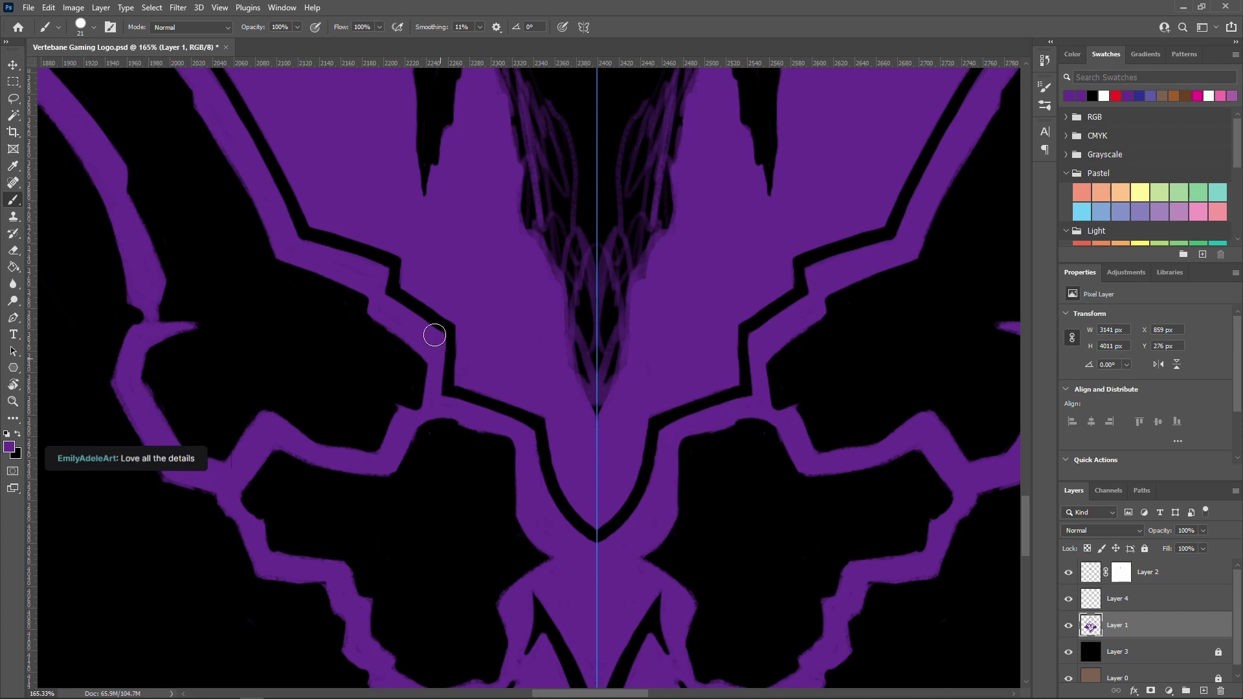
pyautogui.scroll(-4, 559, 279)
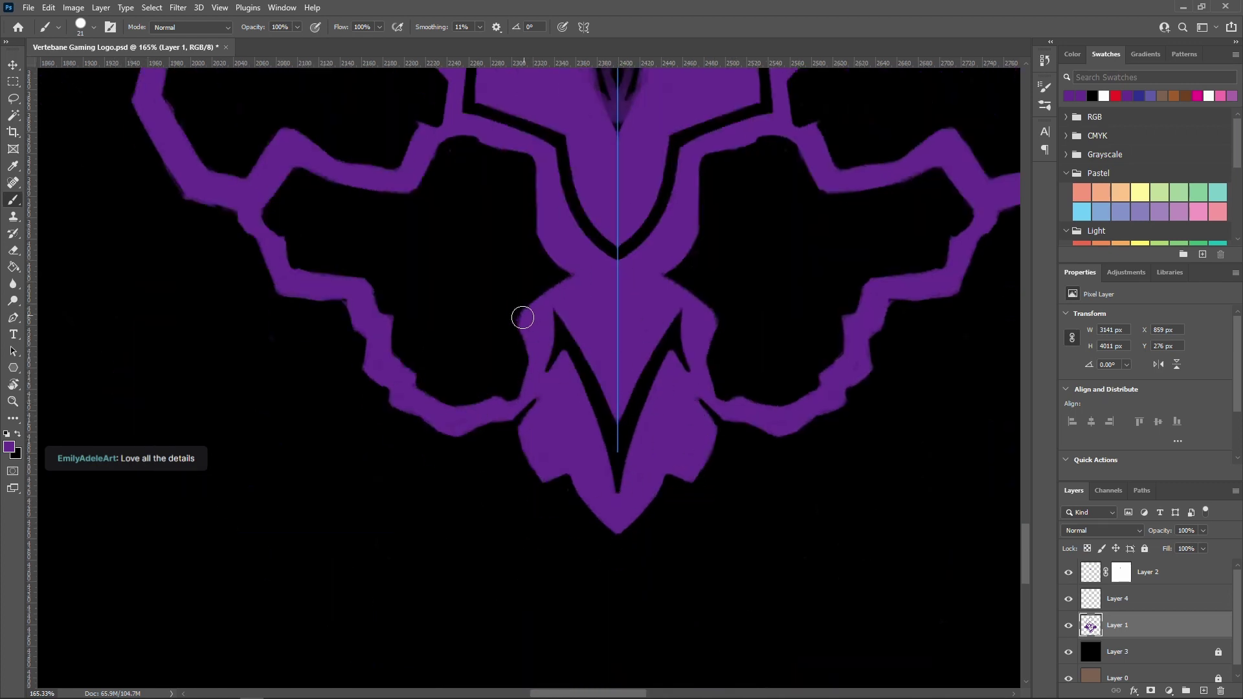
pyautogui.scroll(-4, 594, 543)
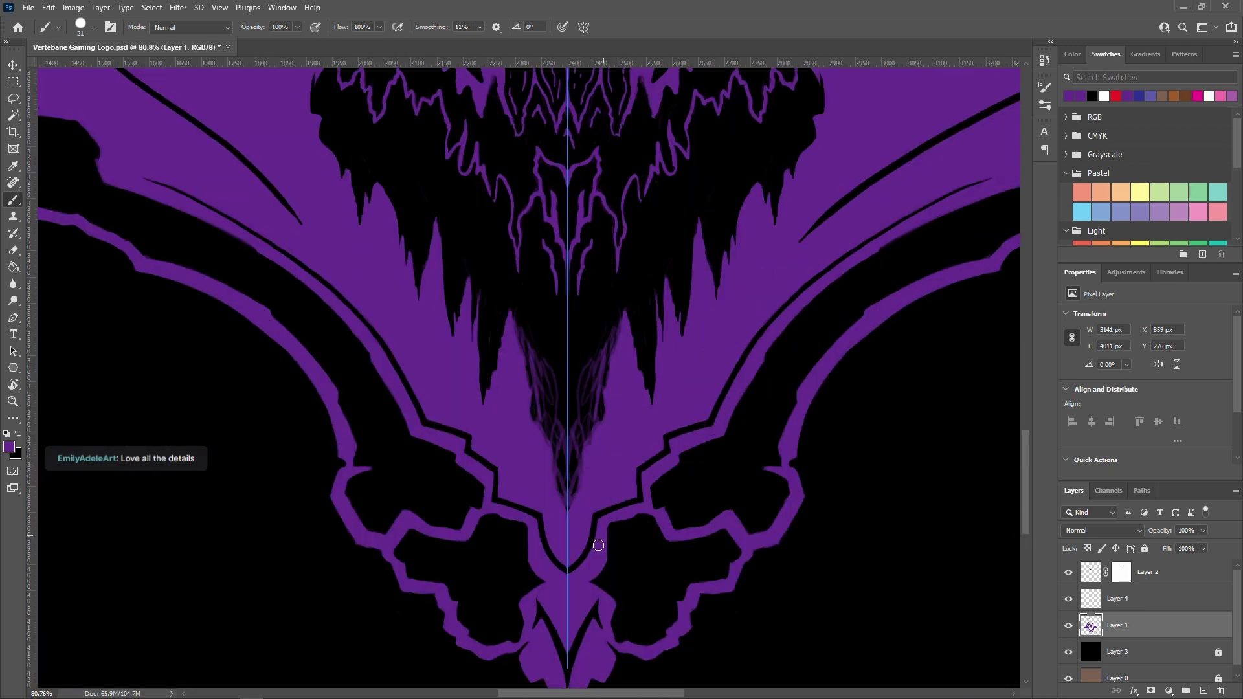
# Fill the sketchy central beard tip with solid black and taper it to a jagged, symmetrical point
pyautogui.scroll(-6, 621, 424)
pyautogui.scroll(7, 627, 420)
pyautogui.moveTo(571, 551)
pyautogui.mouseDown()
pyautogui.moveTo(636, 338)
pyautogui.moveTo(540, 435)
pyautogui.mouseUp()
pyautogui.scroll(-2, 592, 507)
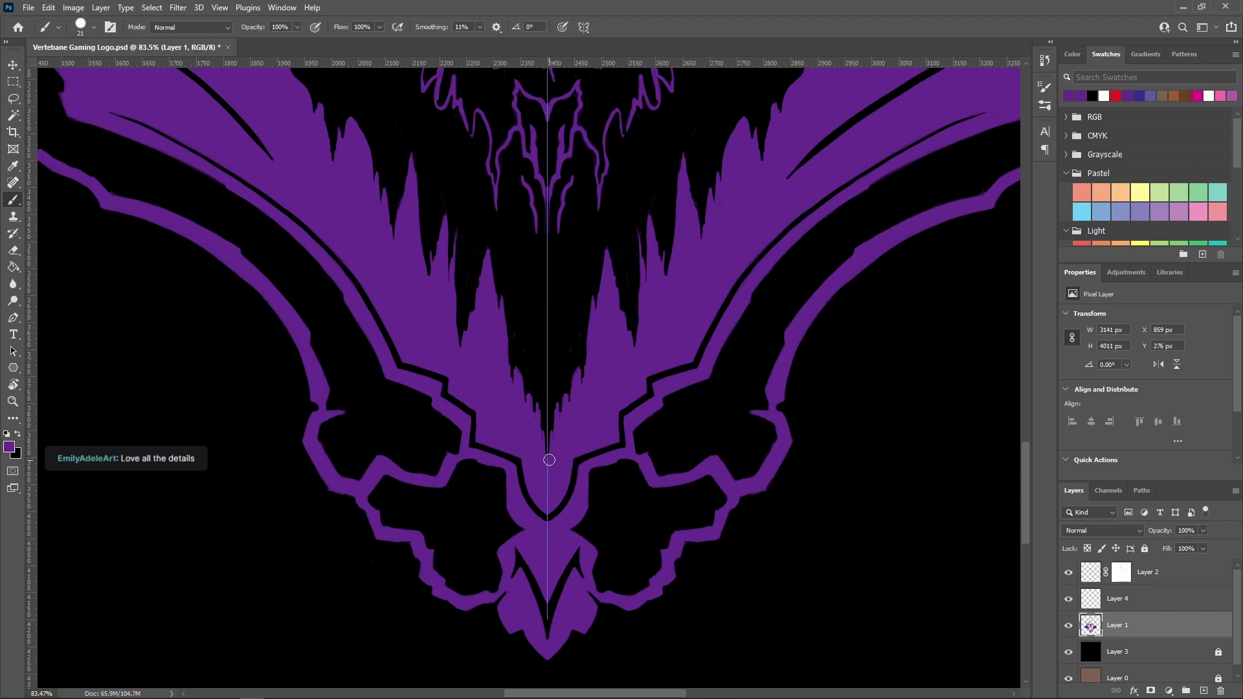
pyautogui.scroll(-5, 576, 408)
pyautogui.scroll(5, 570, 415)
# Turn paint symmetry off and rework the beard tip into uneven hair strands with violet gaps and a curved end
pyautogui.click(583, 27)
pyautogui.click(617, 45)
pyautogui.scroll(-6, 668, 363)
pyautogui.scroll(5, 667, 350)
pyautogui.scroll(-5, 665, 325)
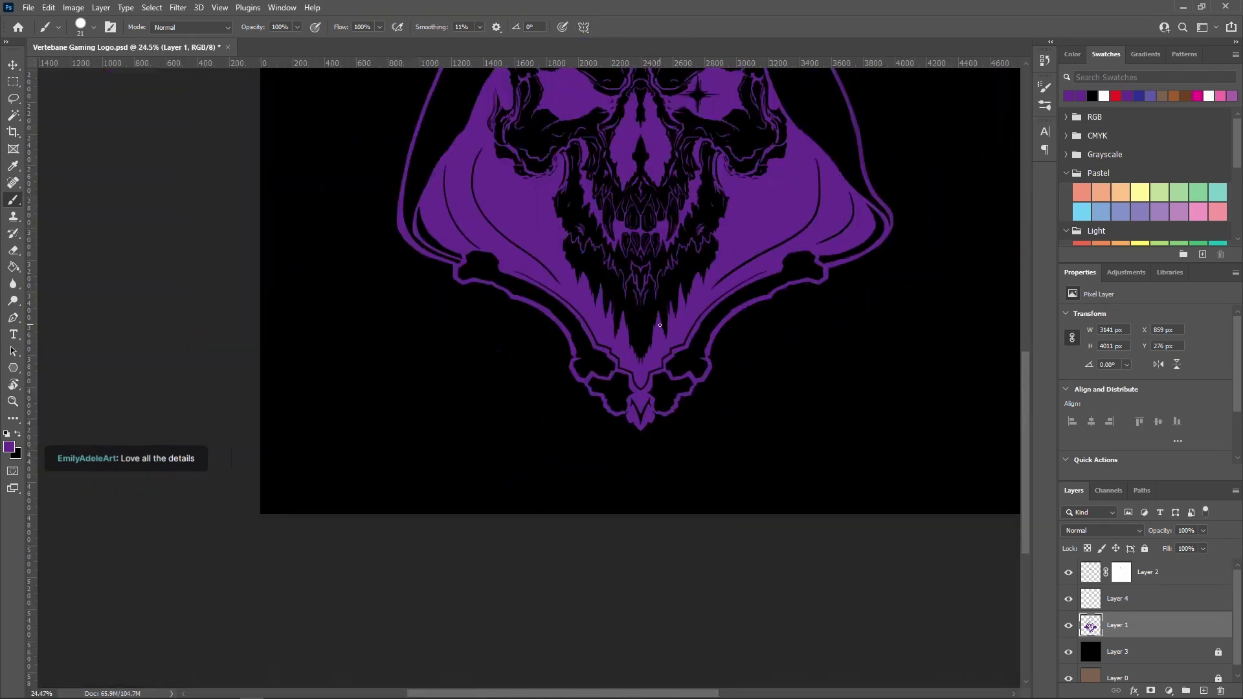
pyautogui.scroll(3, 551, 481)
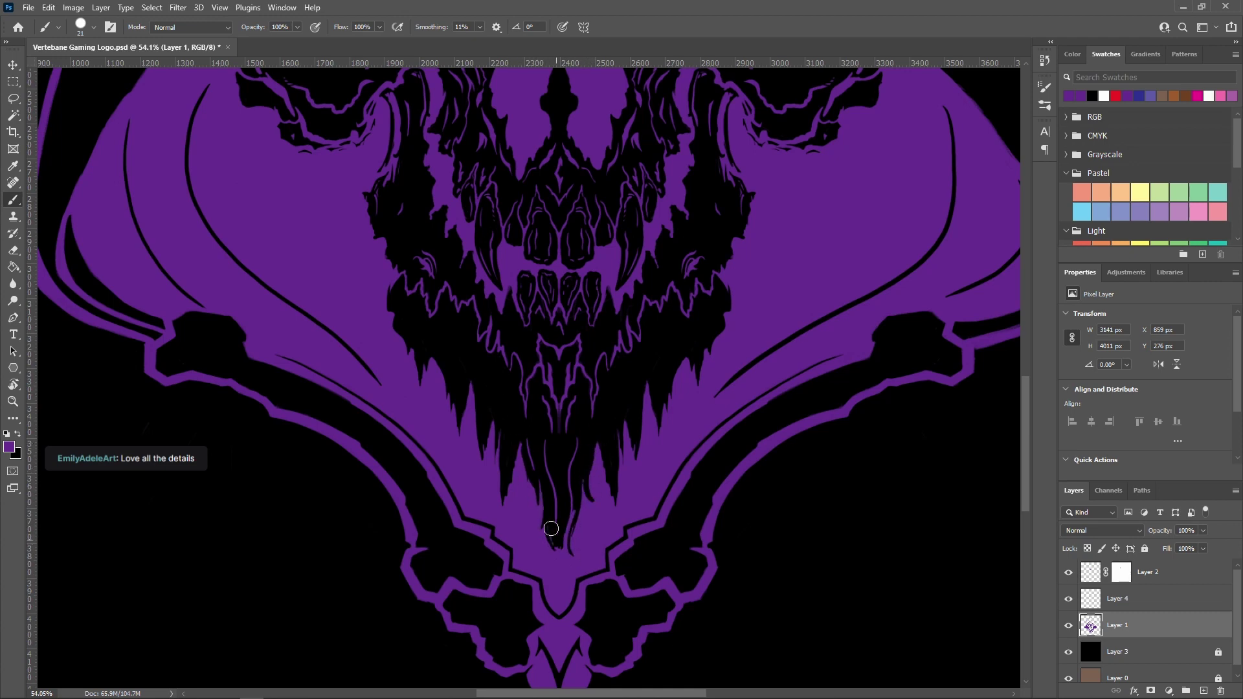
pyautogui.scroll(1, 565, 449)
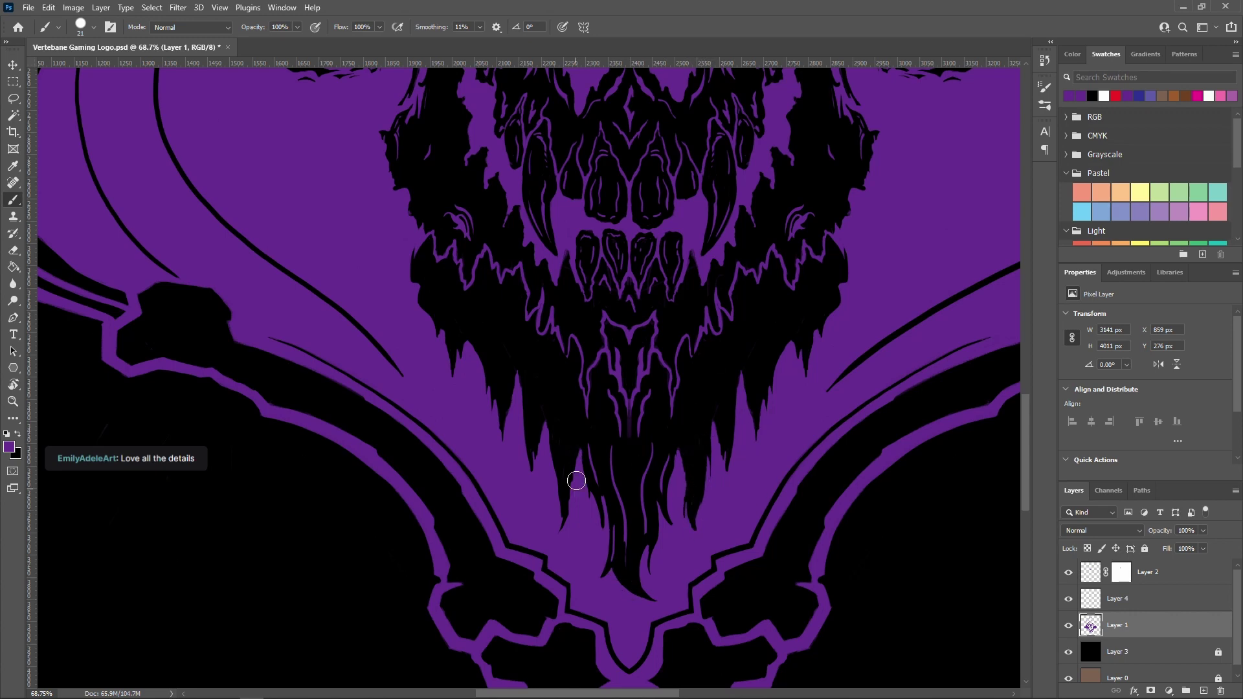
pyautogui.scroll(2, 681, 439)
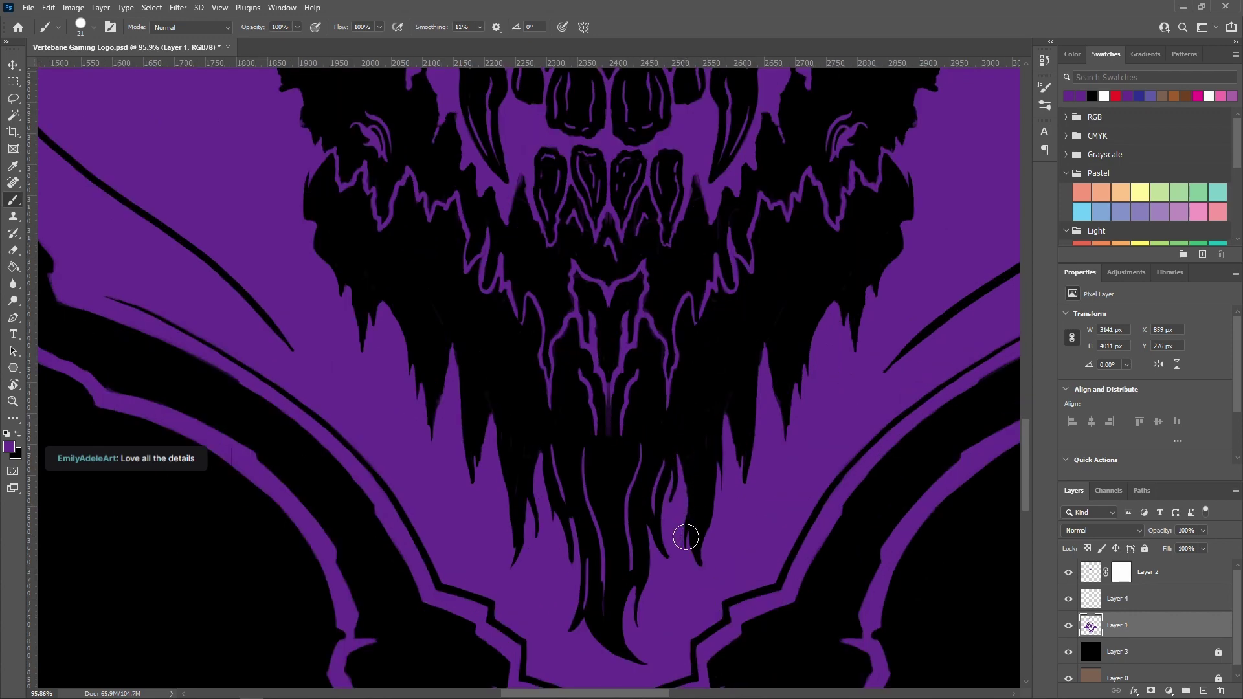
# Smooth the rough edges of the hood's outer and inner outlines on the starred eye's side, from peak to side corner
pyautogui.scroll(-9, 654, 436)
pyautogui.scroll(7, 794, 402)
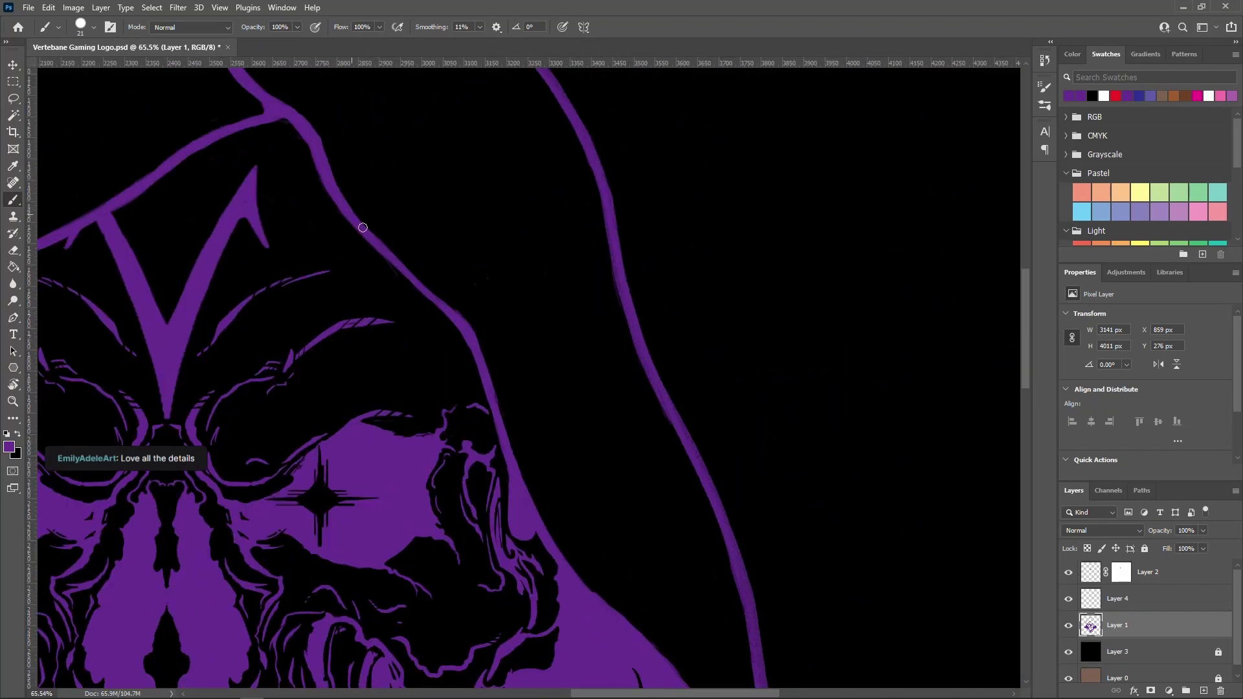
pyautogui.moveTo(602, 183)
pyautogui.mouseDown()
pyautogui.moveTo(730, 530)
pyautogui.moveTo(640, 562)
pyautogui.mouseUp()
pyautogui.moveTo(224, 142)
pyautogui.mouseDown()
pyautogui.moveTo(563, 425)
pyautogui.moveTo(389, 254)
pyautogui.mouseUp()
pyautogui.moveTo(446, 309); pyautogui.dragTo(503, 361)
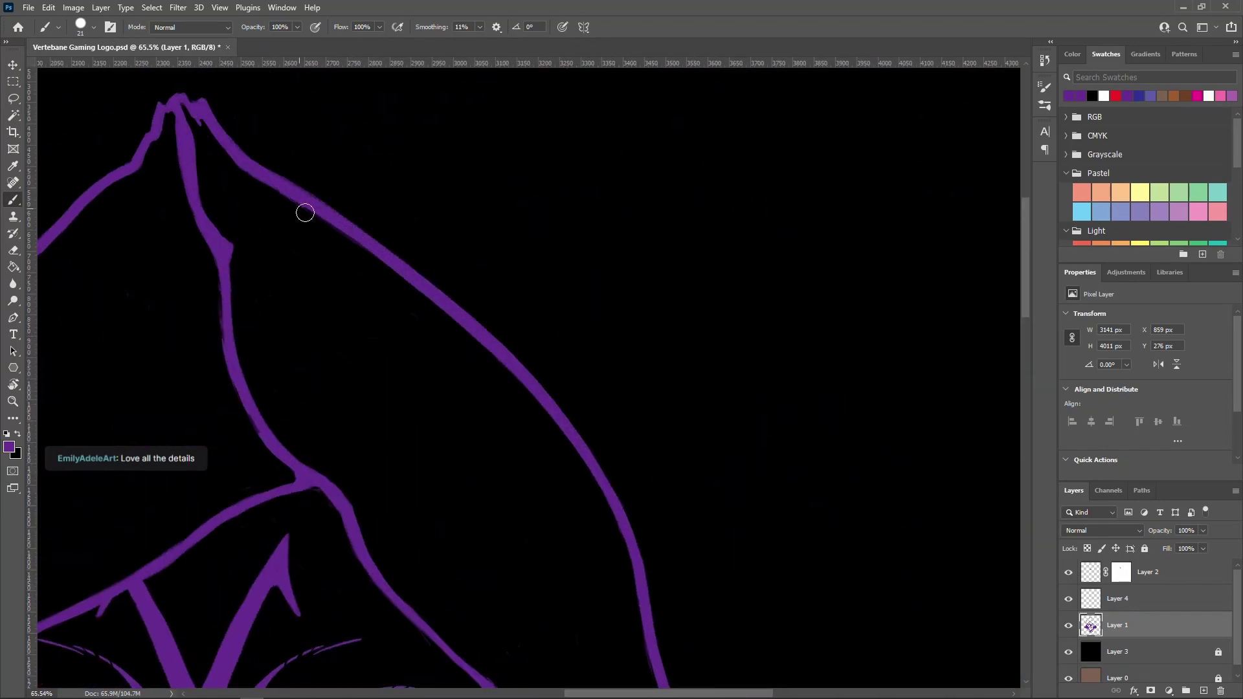
pyautogui.moveTo(640, 618); pyautogui.dragTo(589, 181)
pyautogui.moveTo(586, 518); pyautogui.dragTo(447, 164)
pyautogui.moveTo(600, 219); pyautogui.dragTo(610, 264)
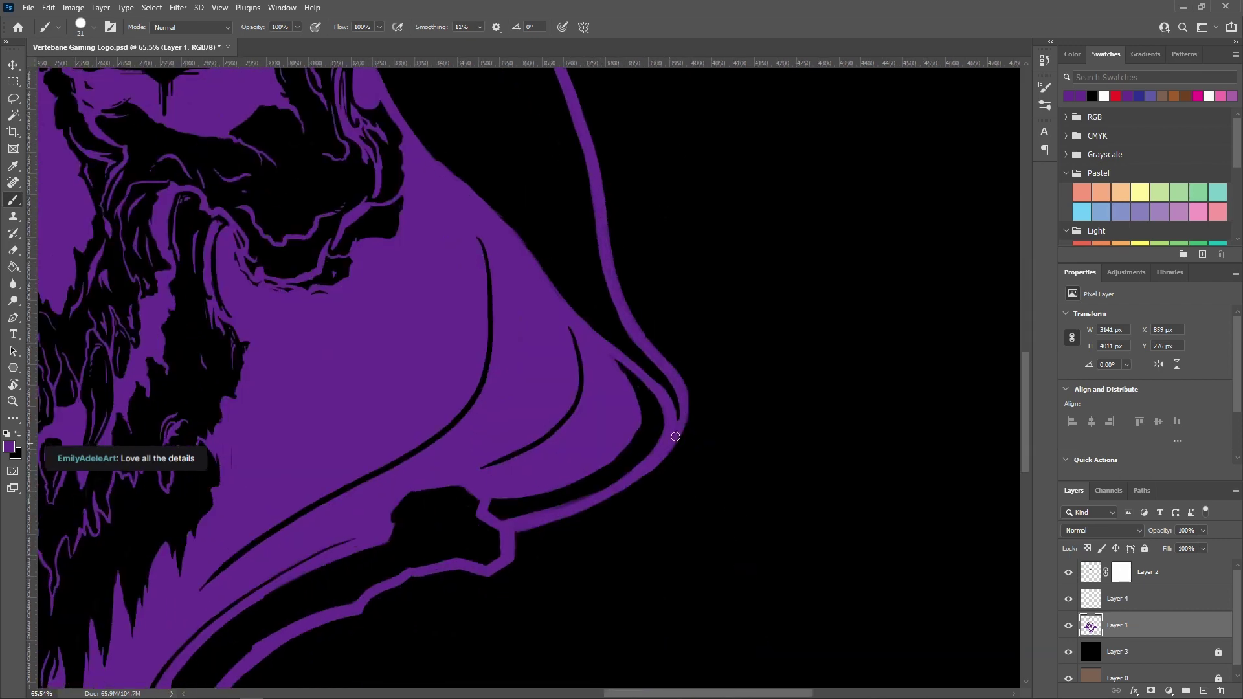
# Smooth the rough edges of the hood's outlines on the side opposite the starred eye
pyautogui.moveTo(259, 162); pyautogui.dragTo(543, 425)
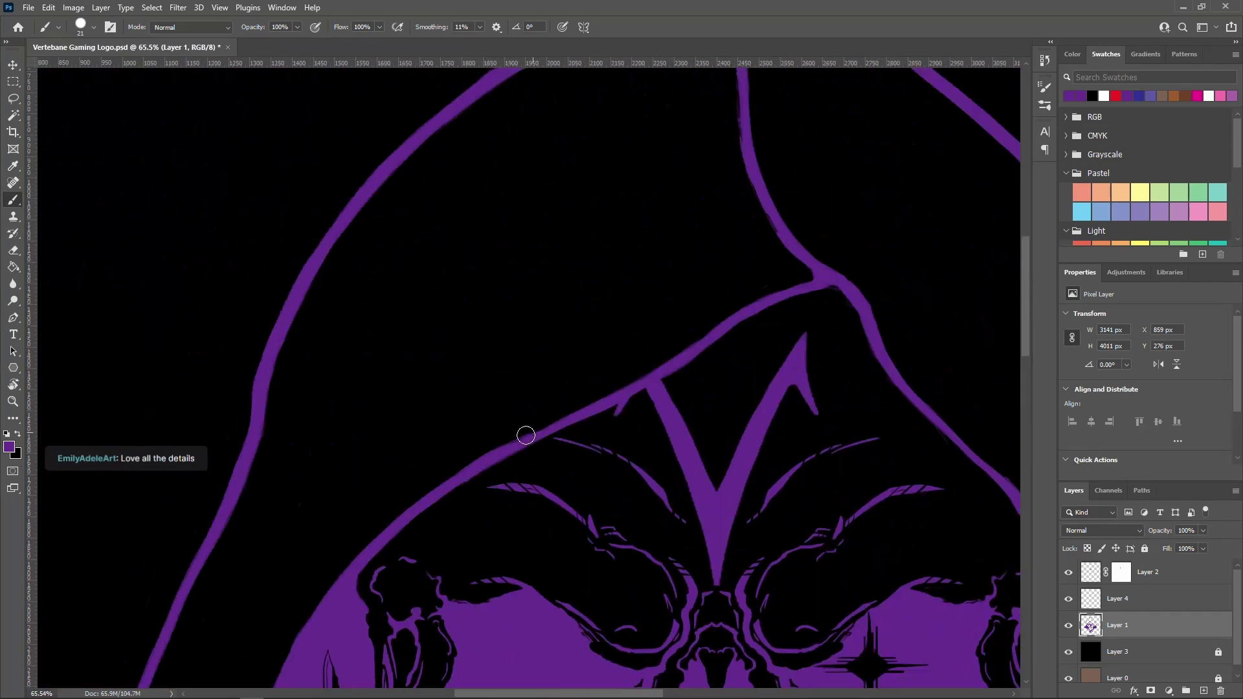
pyautogui.moveTo(510, 151); pyautogui.dragTo(283, 217)
pyautogui.moveTo(715, 374); pyautogui.dragTo(503, 559)
# Show the whole logo in full-screen mode and examine the cleaned-up beard and hood
pyautogui.scroll(-3, 503, 559)
pyautogui.press('f')
pyautogui.press('f')
pyautogui.moveTo(632, 368); pyautogui.dragTo(693, 576)
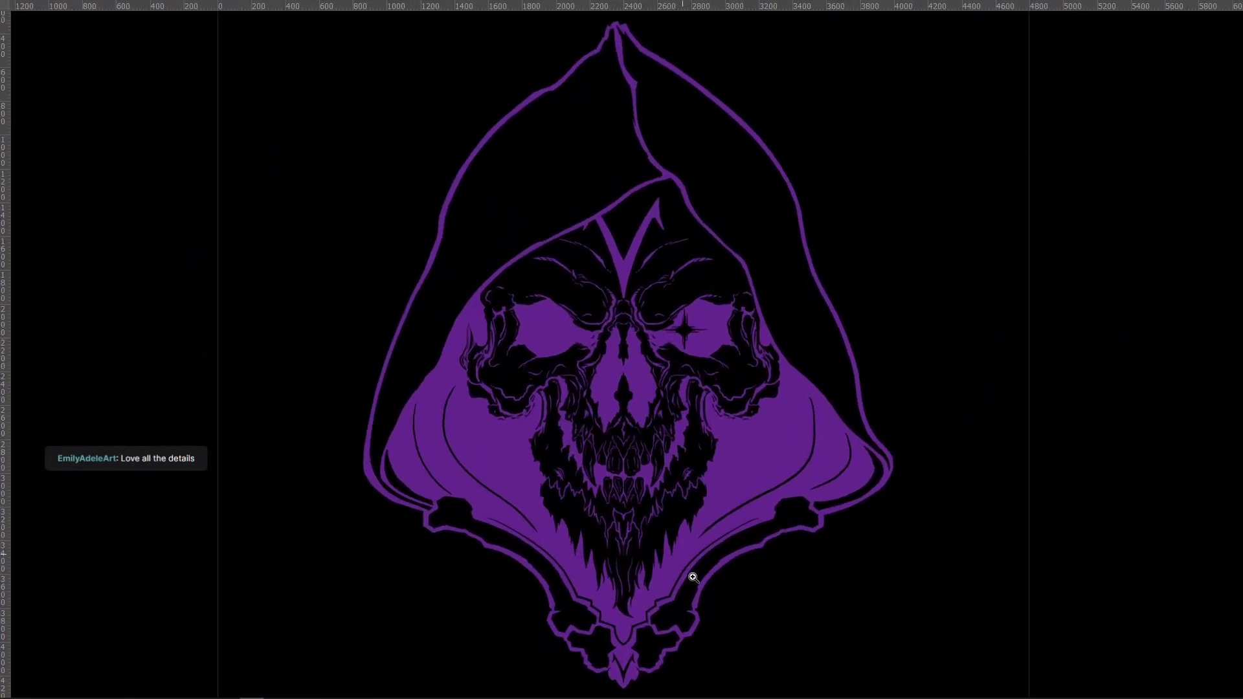